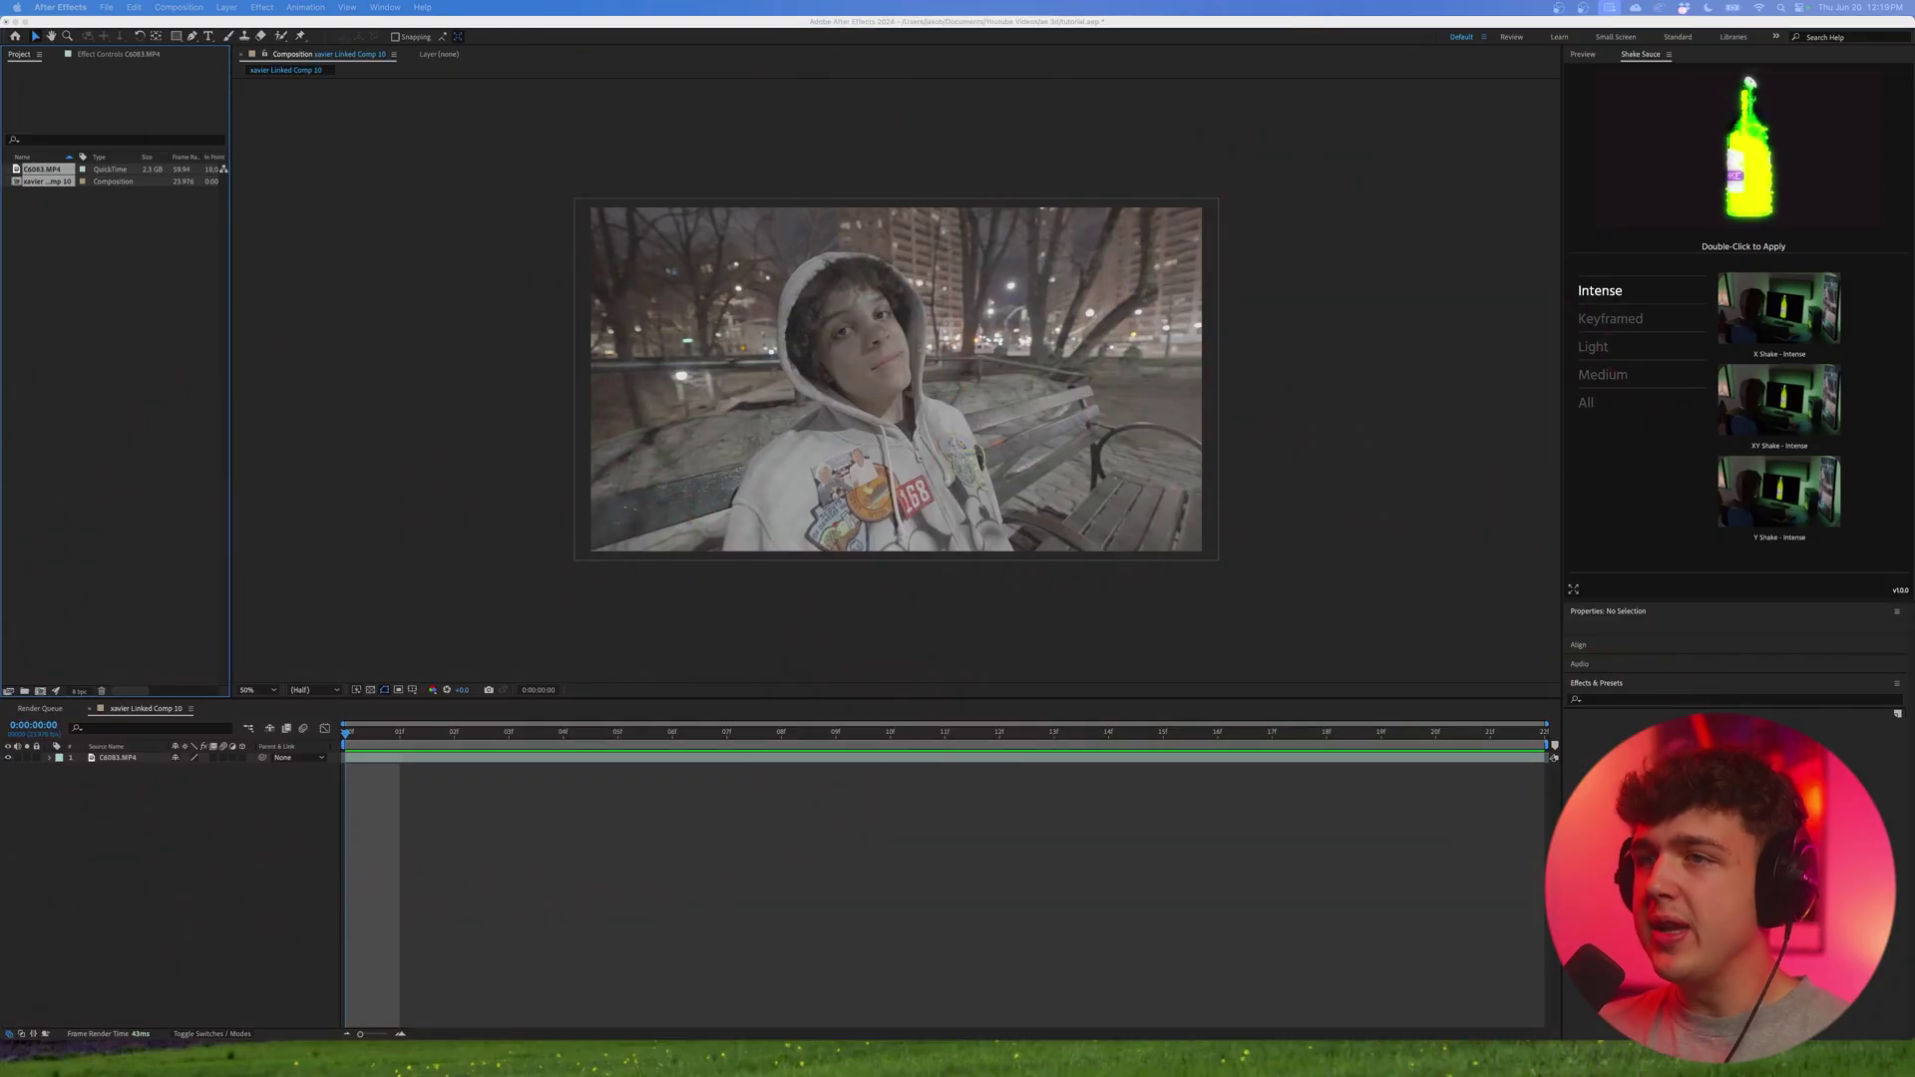
pyautogui.click(399, 739)
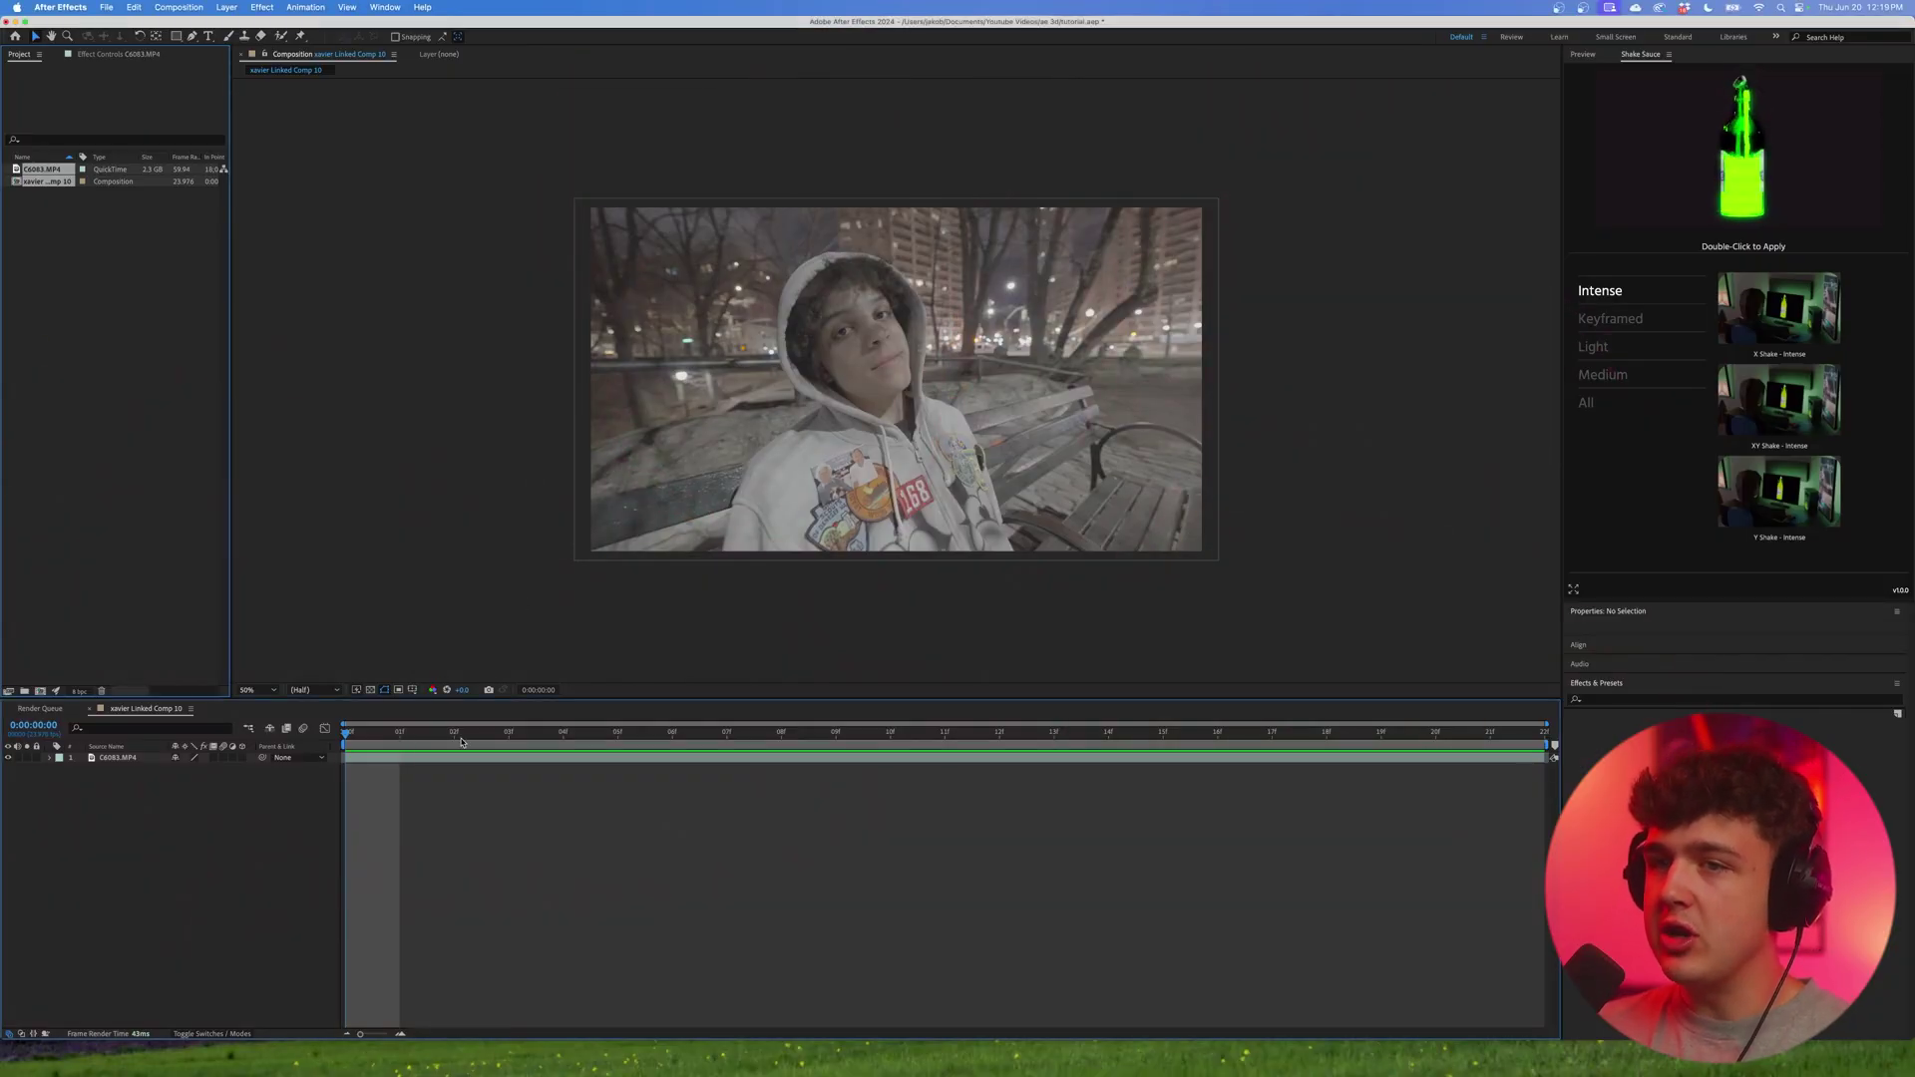
pyautogui.moveTo(445, 737); pyautogui.dragTo(339, 732)
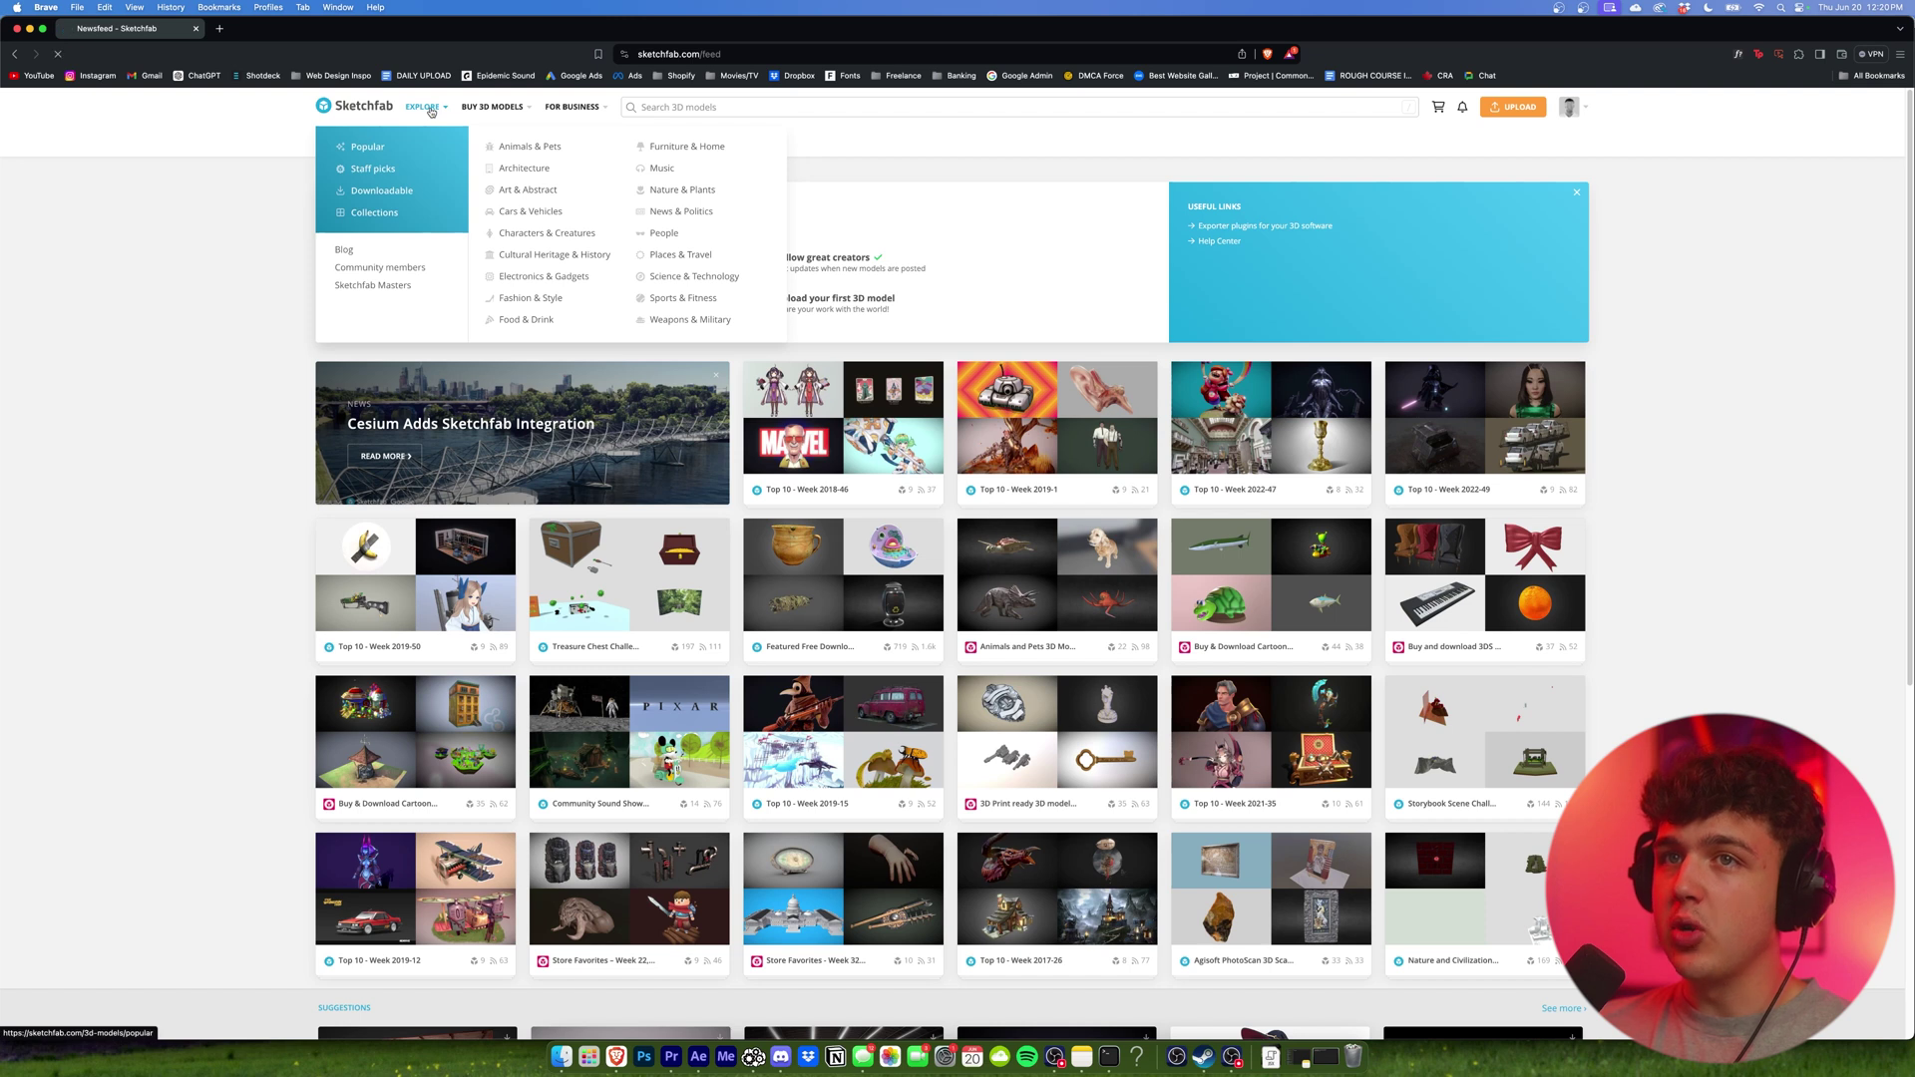
# Switch to Sketchfab in the browser, open the popular 3D models and filter them to downloadable ones.
pyautogui.click(430, 111)
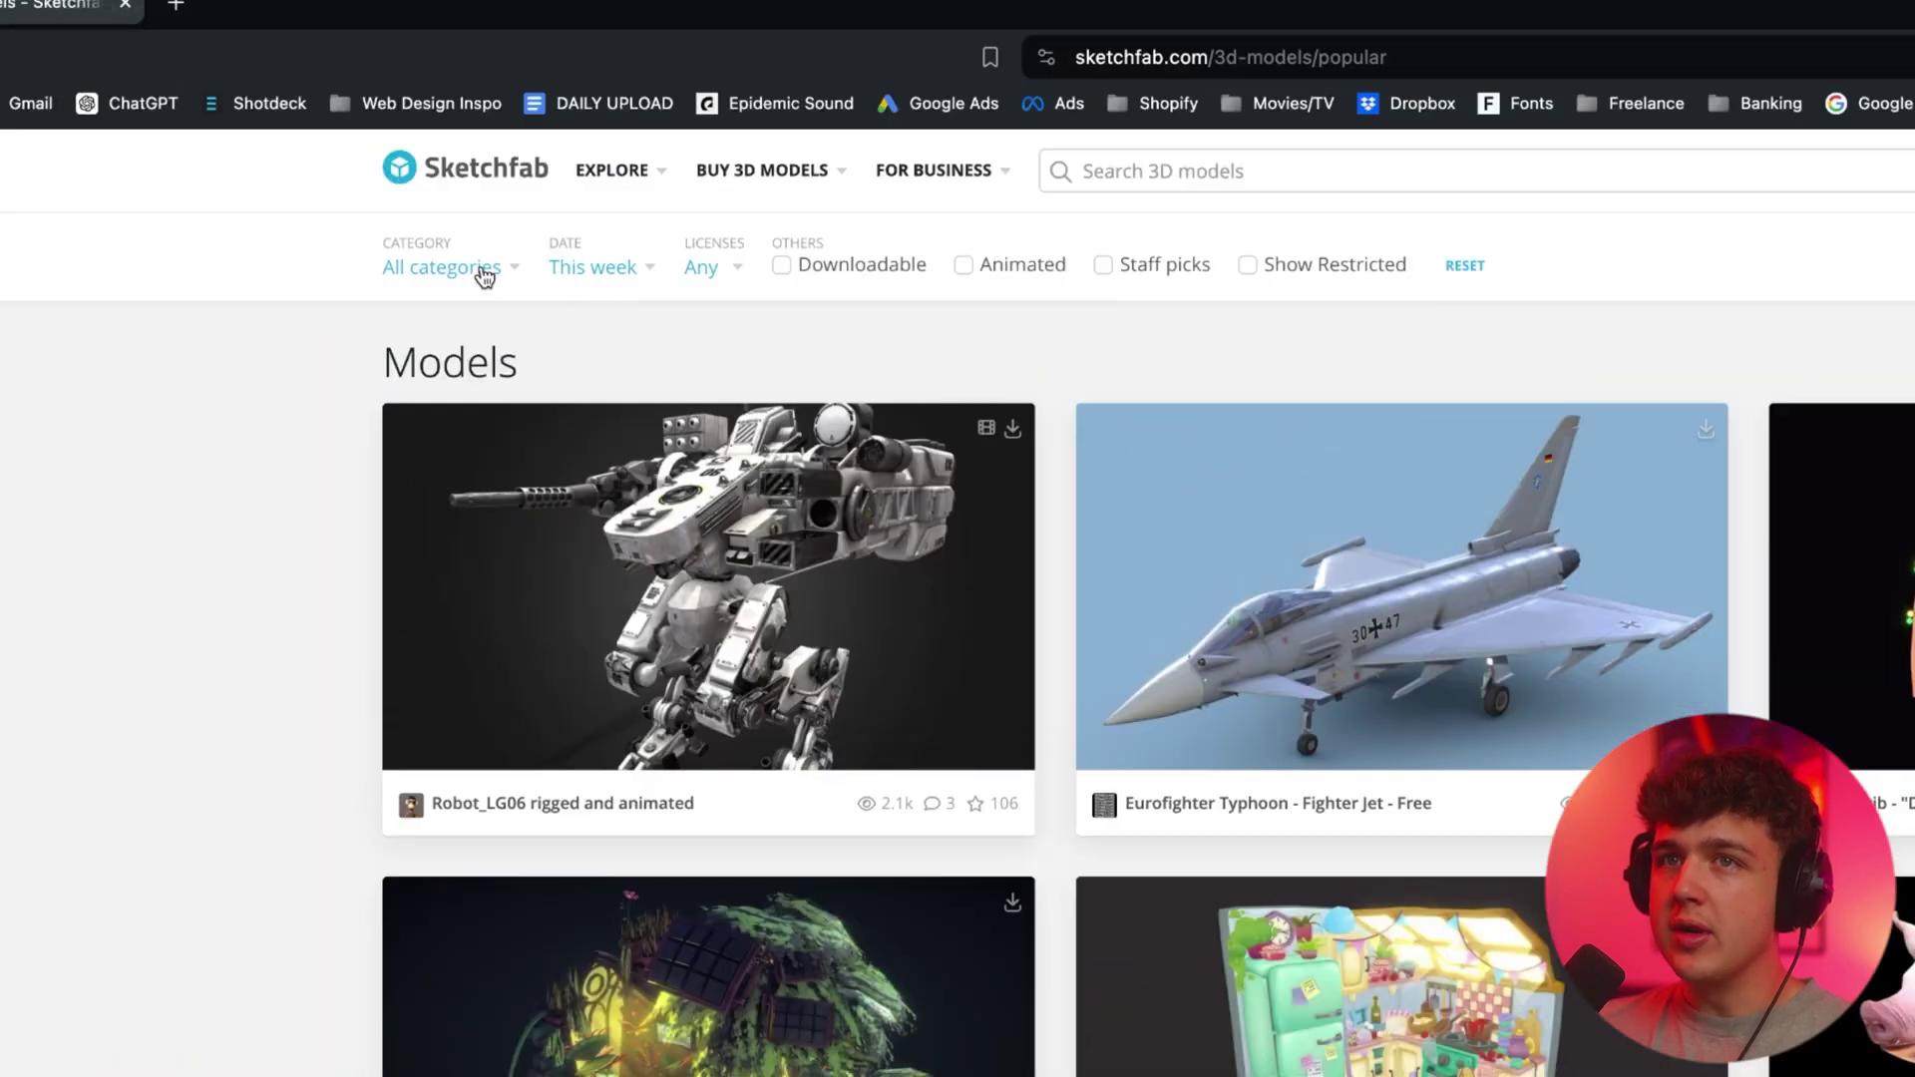
pyautogui.click(449, 239)
pyautogui.click(475, 283)
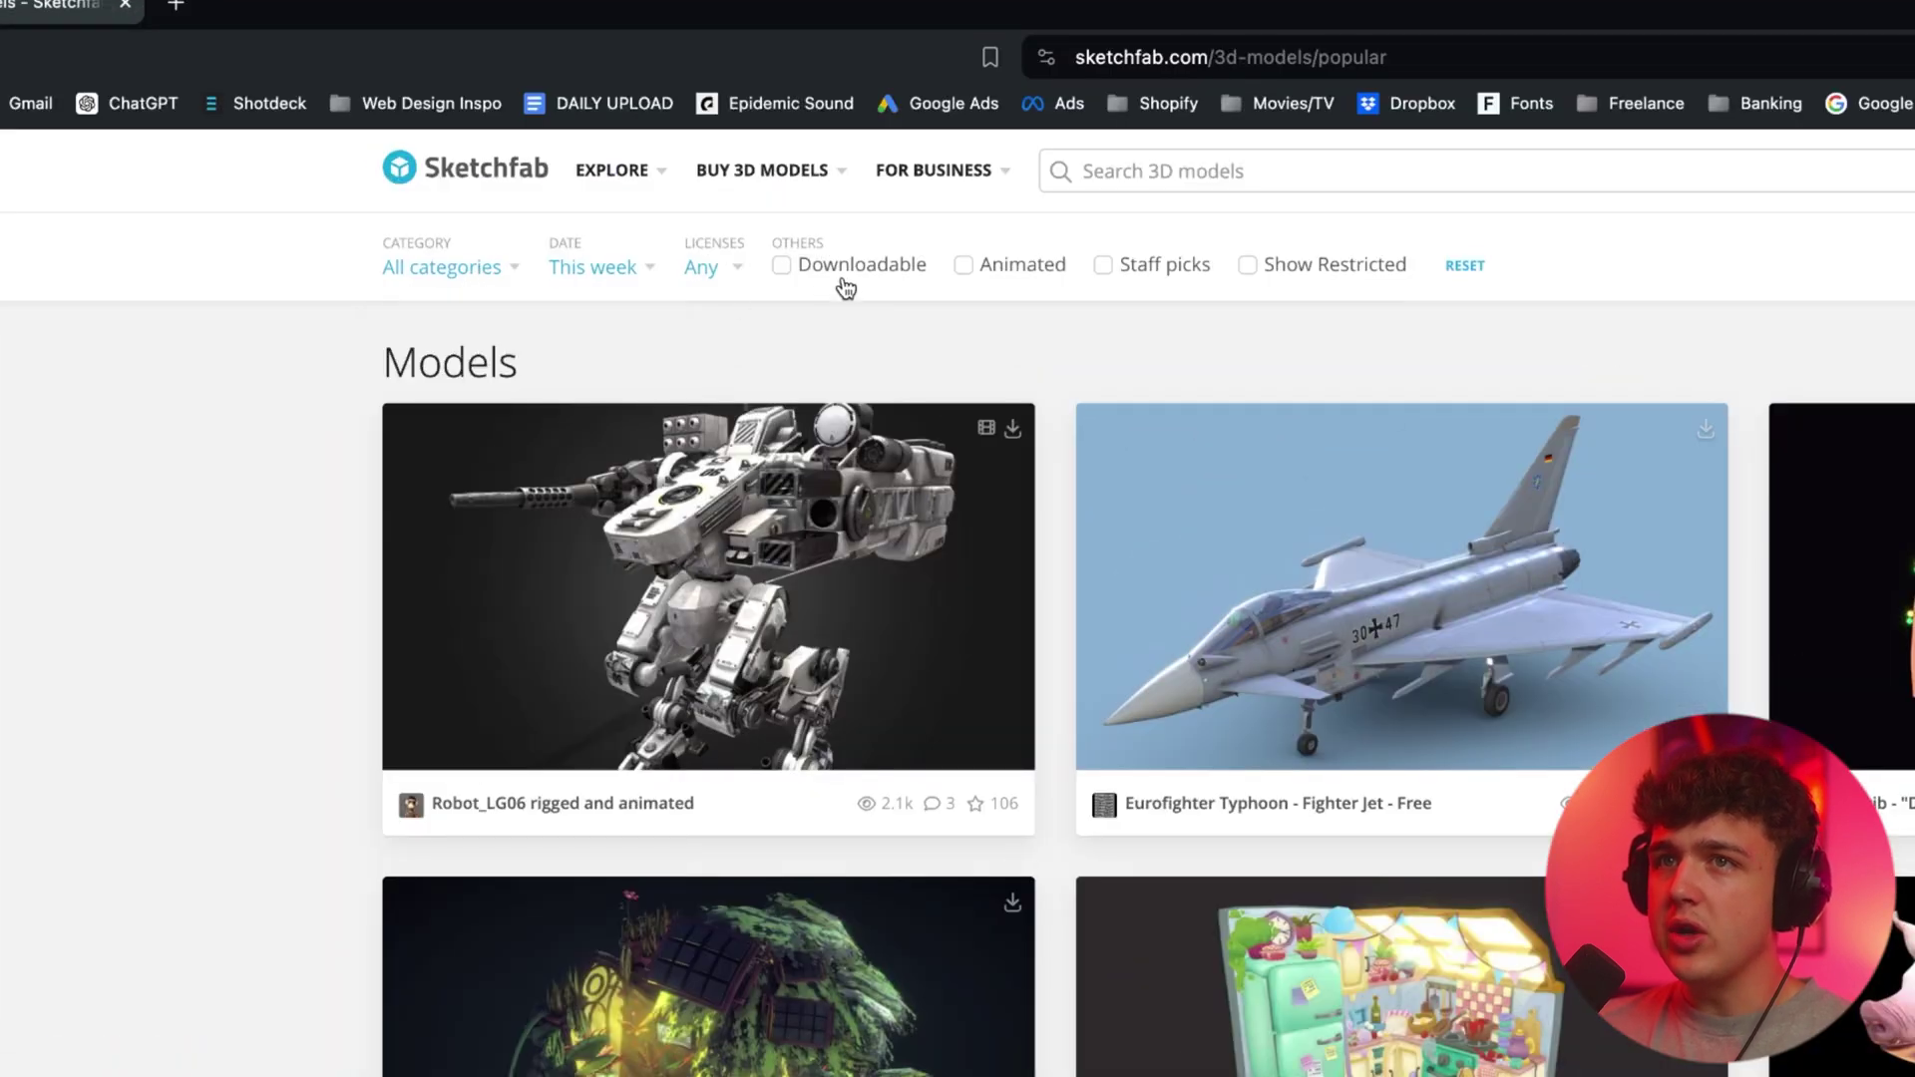
pyautogui.click(783, 266)
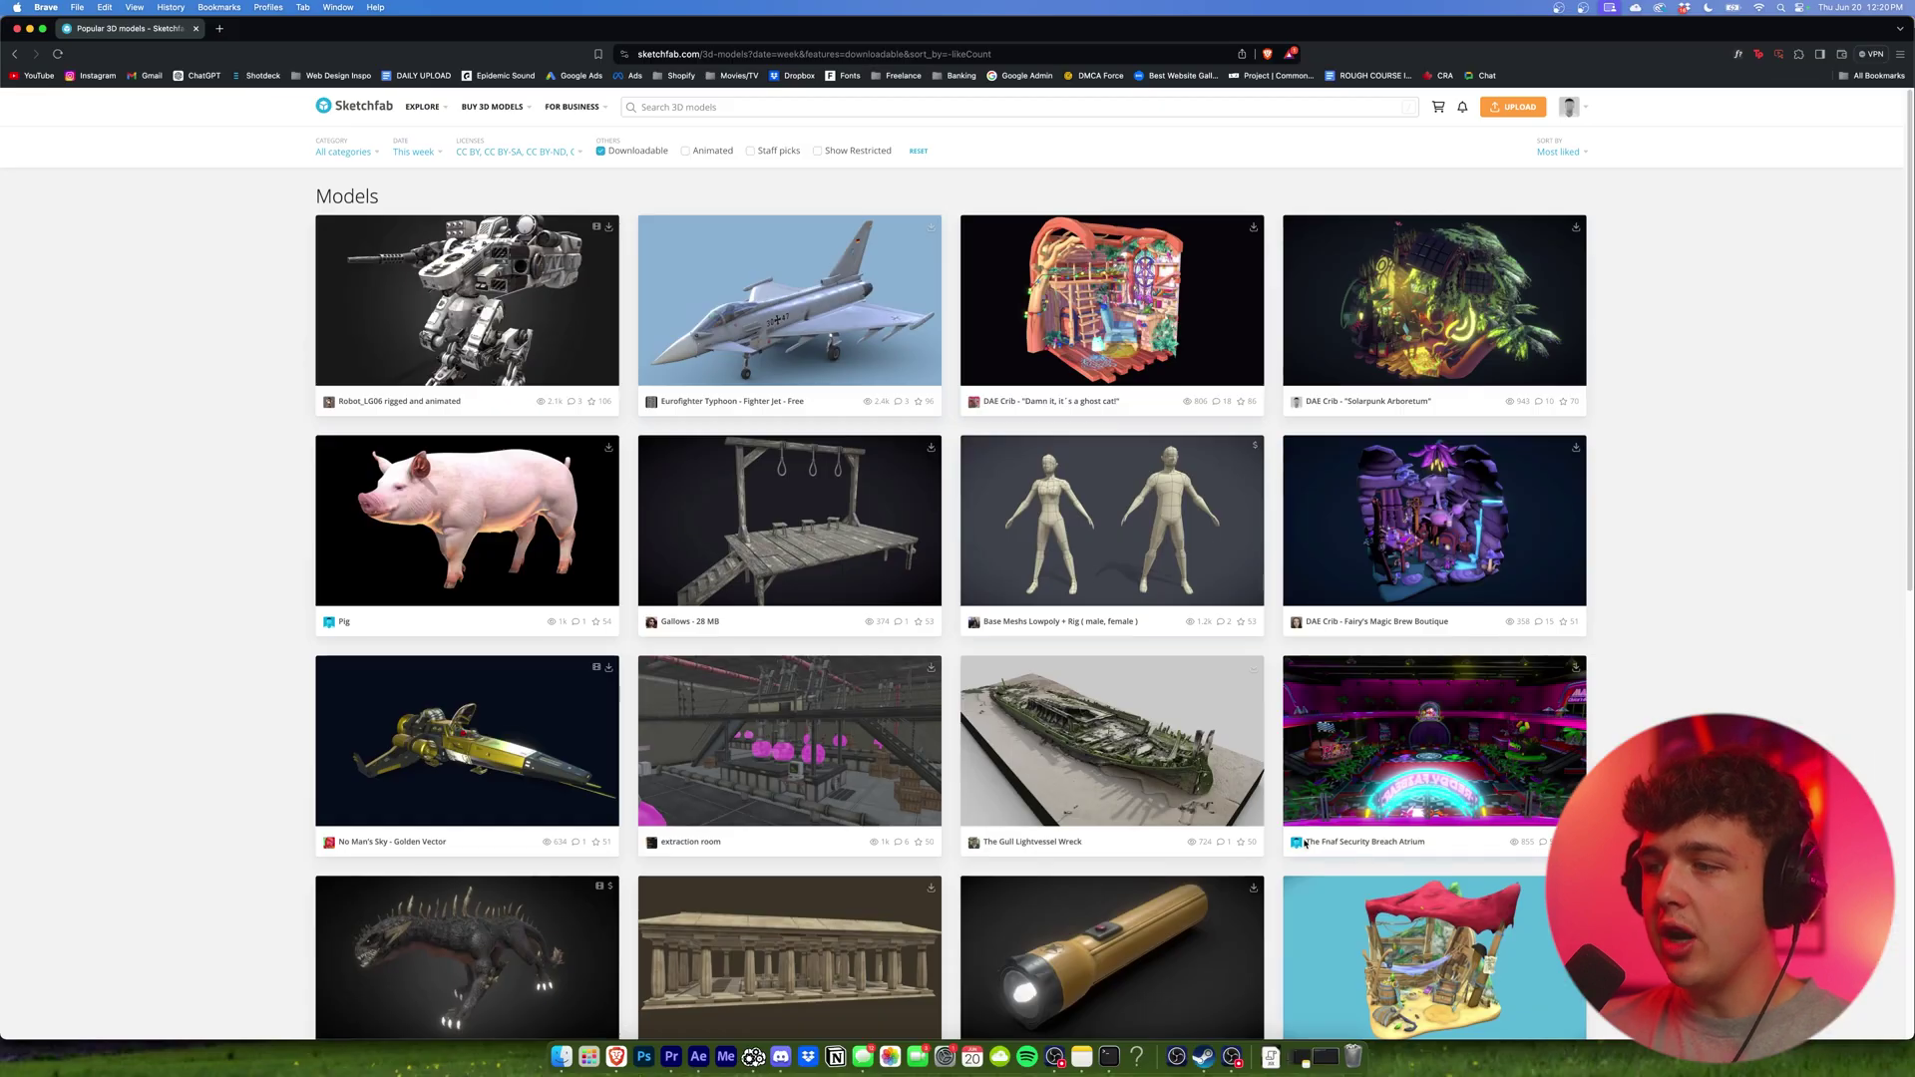
pyautogui.scroll(-3, 1304, 843)
pyautogui.scroll(3, 997, 479)
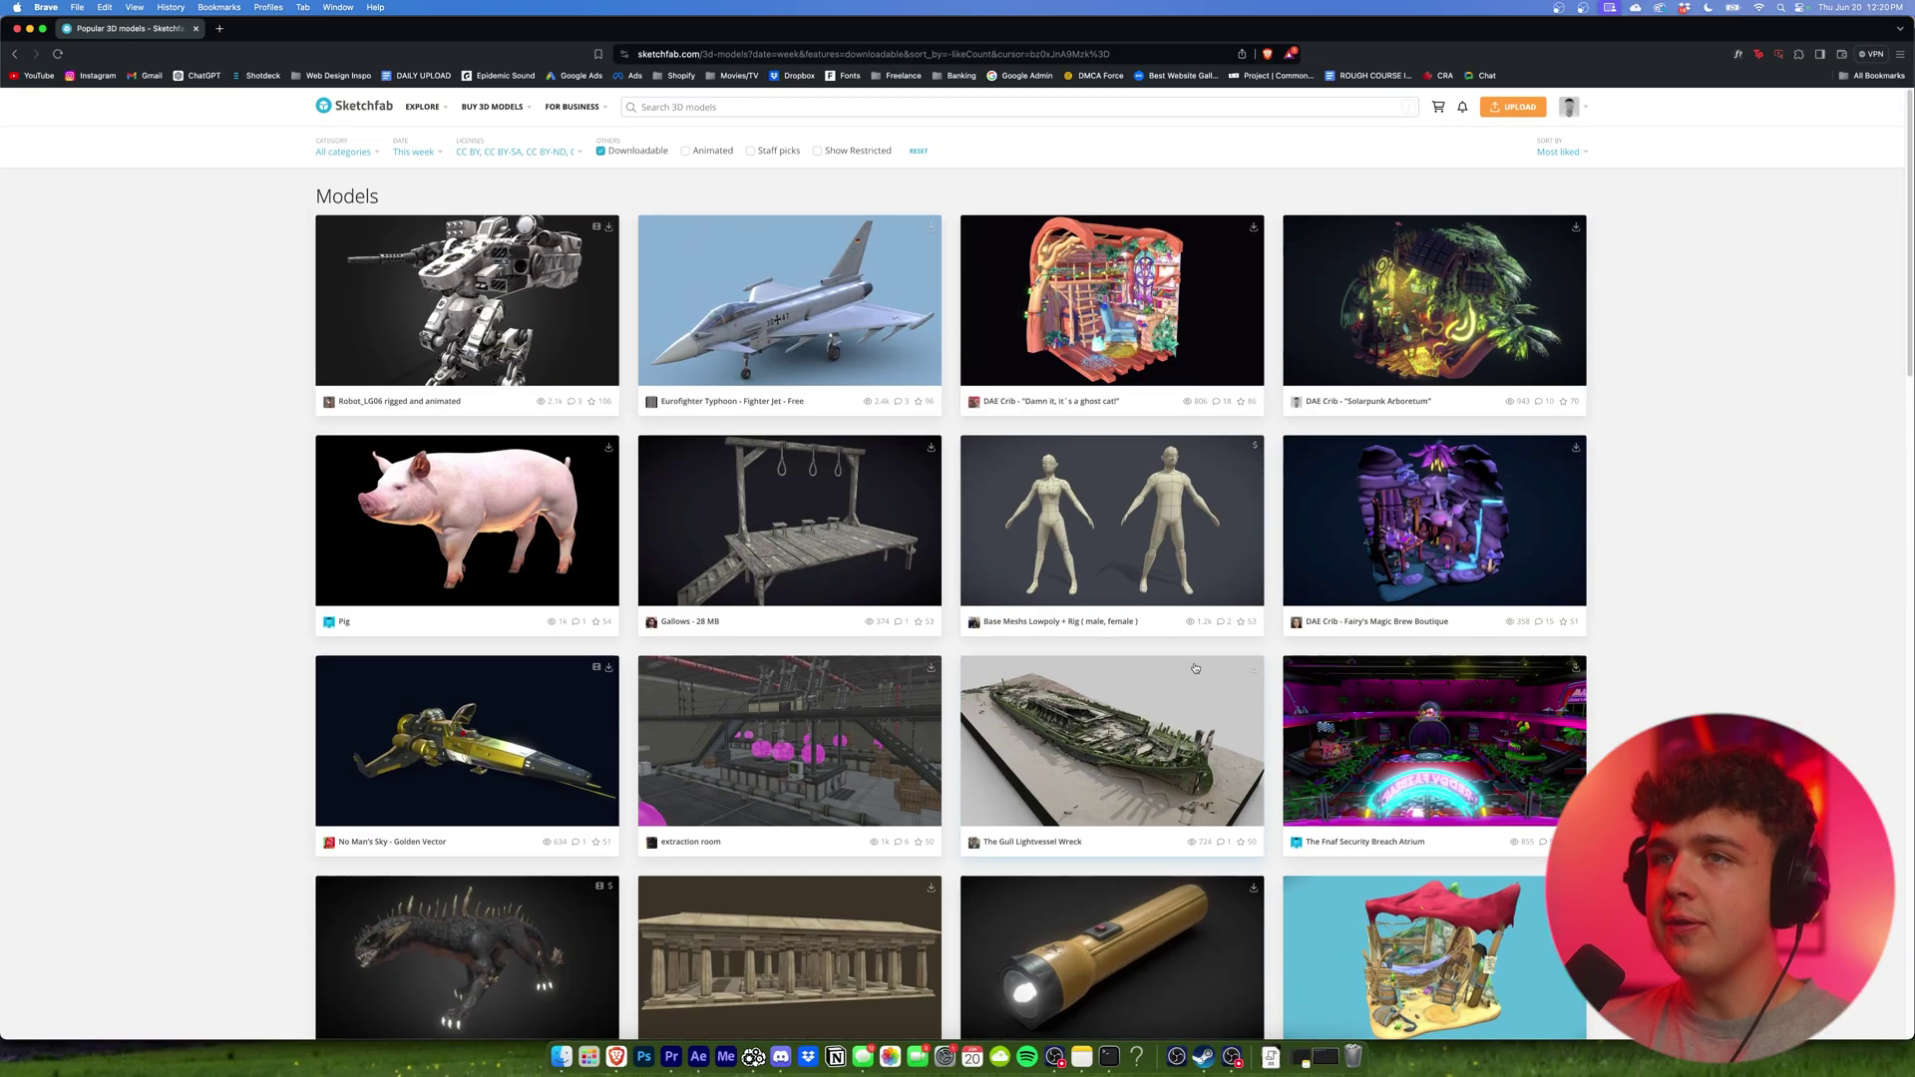
# Search Sketchfab for "iphone 4" and inspect the iPhone 4 models from several angles.
pyautogui.click(694, 111)
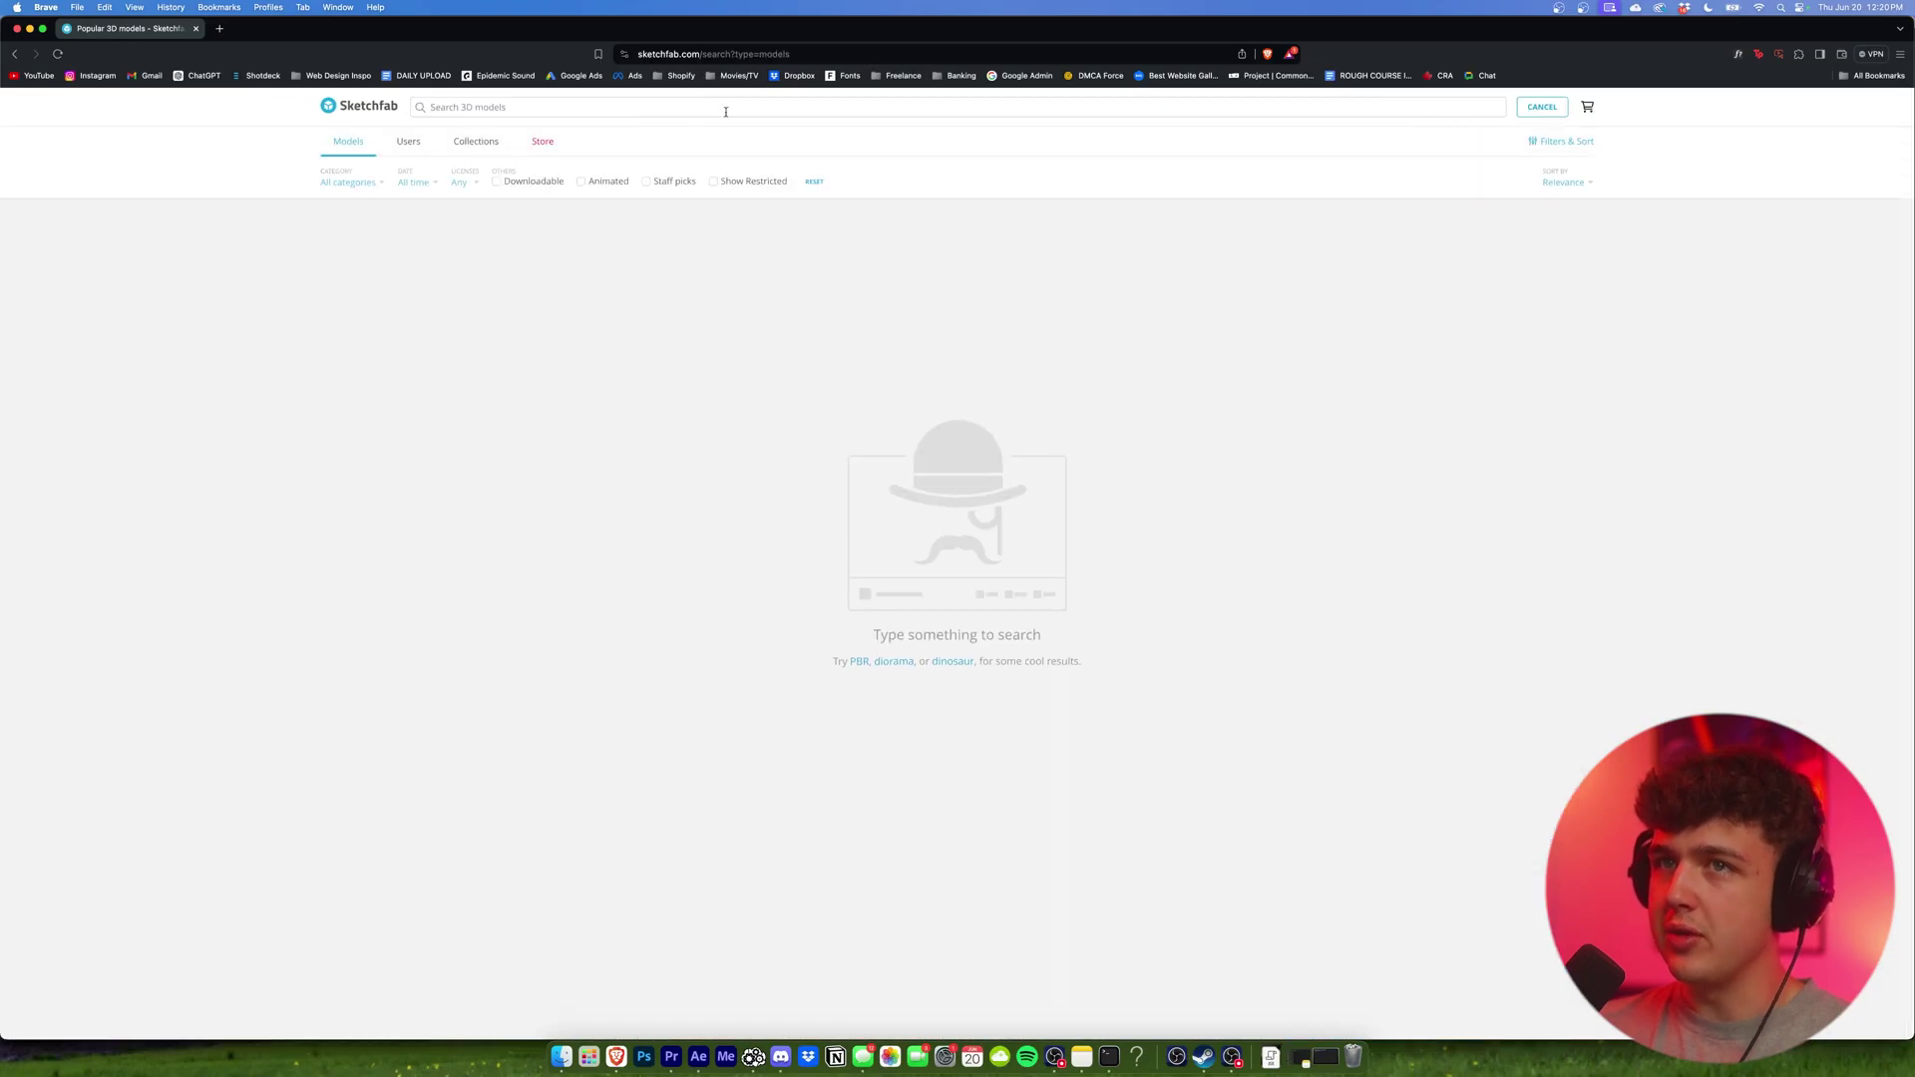
pyautogui.write('i')
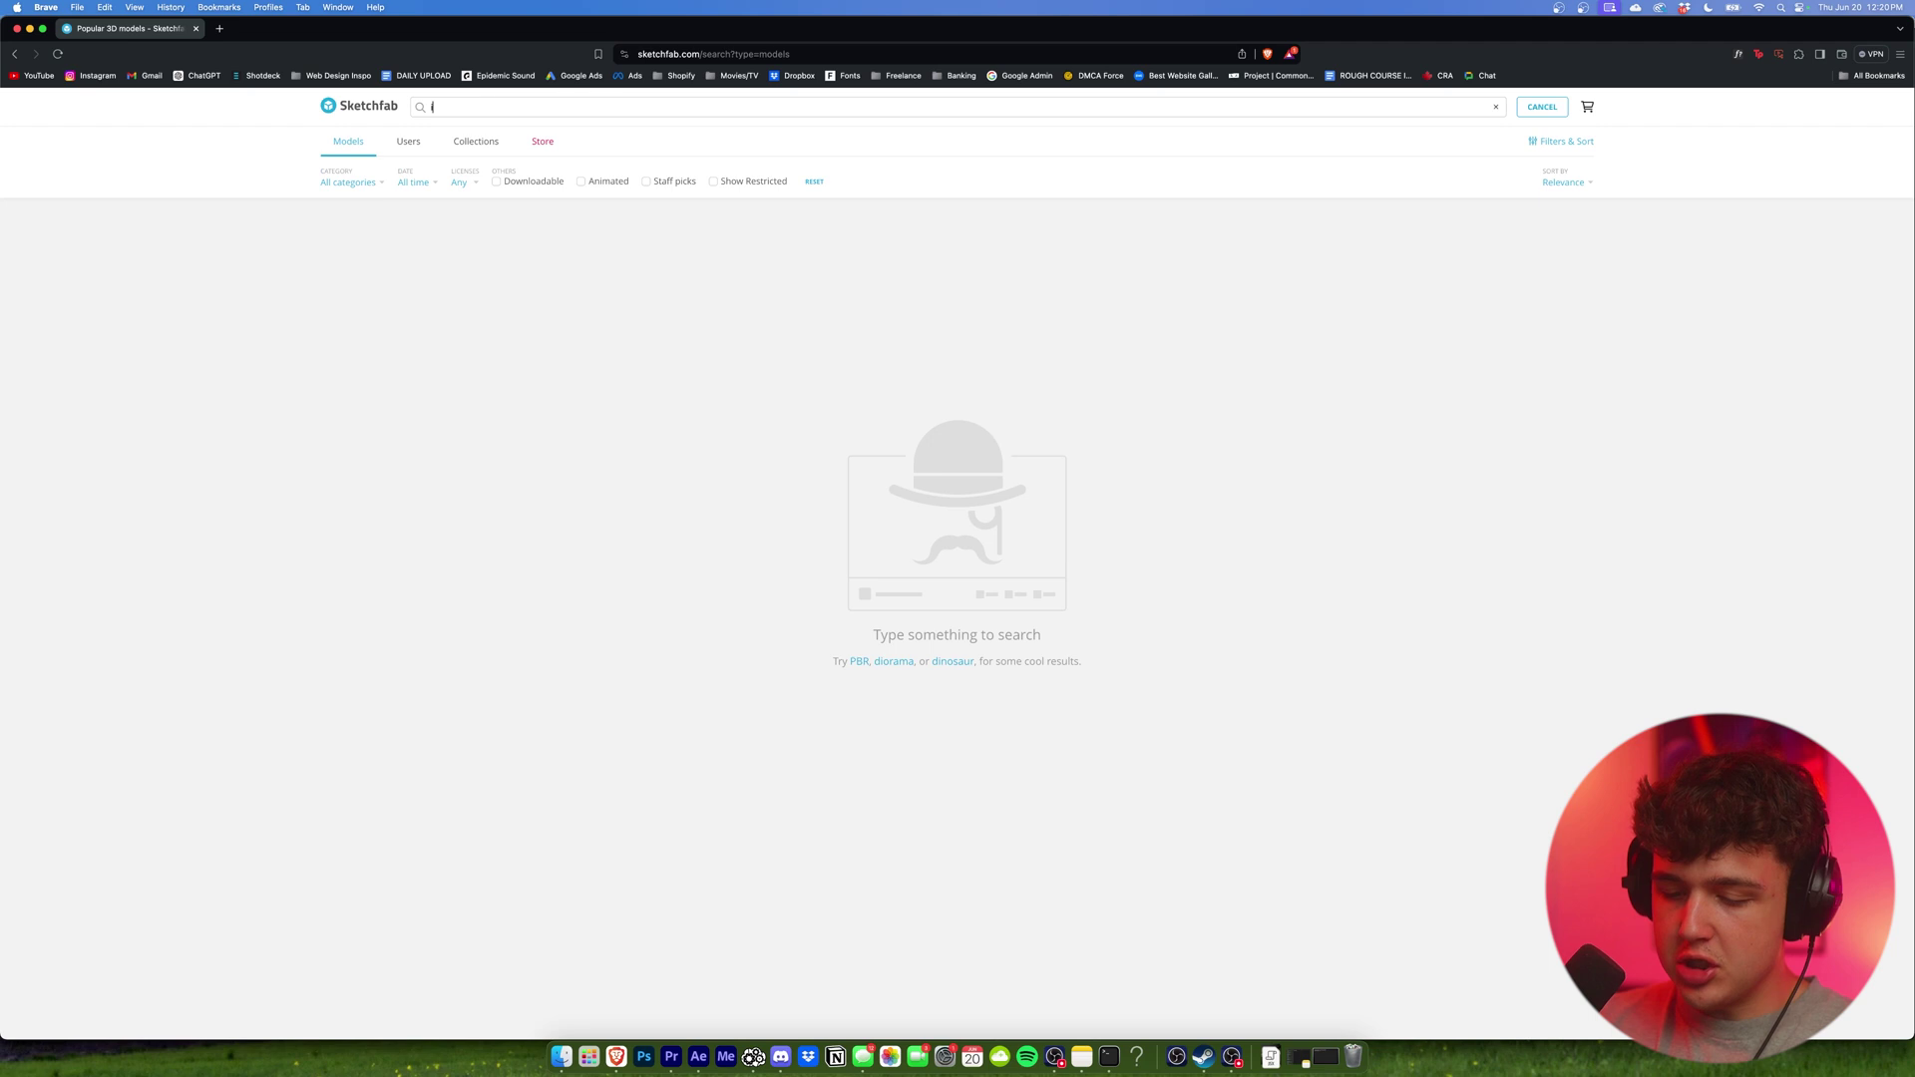
pyautogui.write('phone 4')
pyautogui.click(1111, 501)
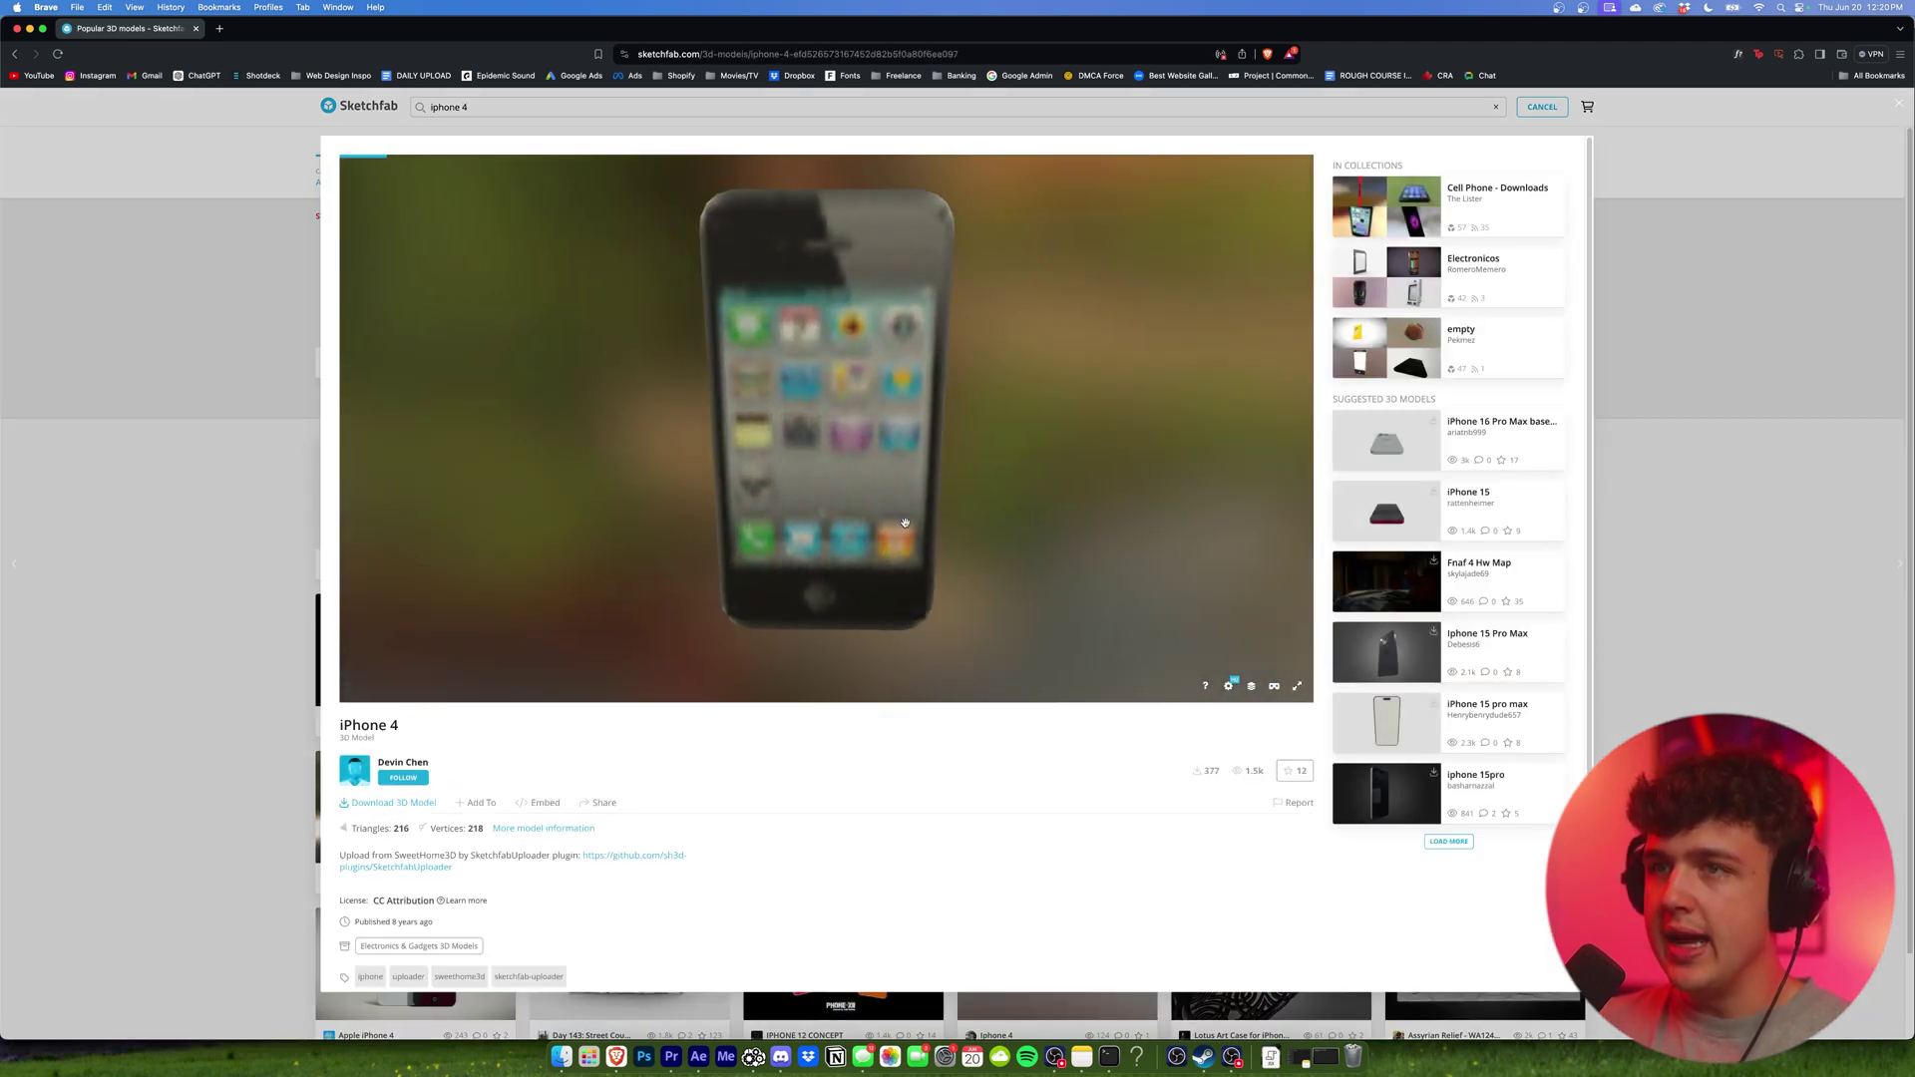
pyautogui.moveTo(848, 499); pyautogui.dragTo(414, 539)
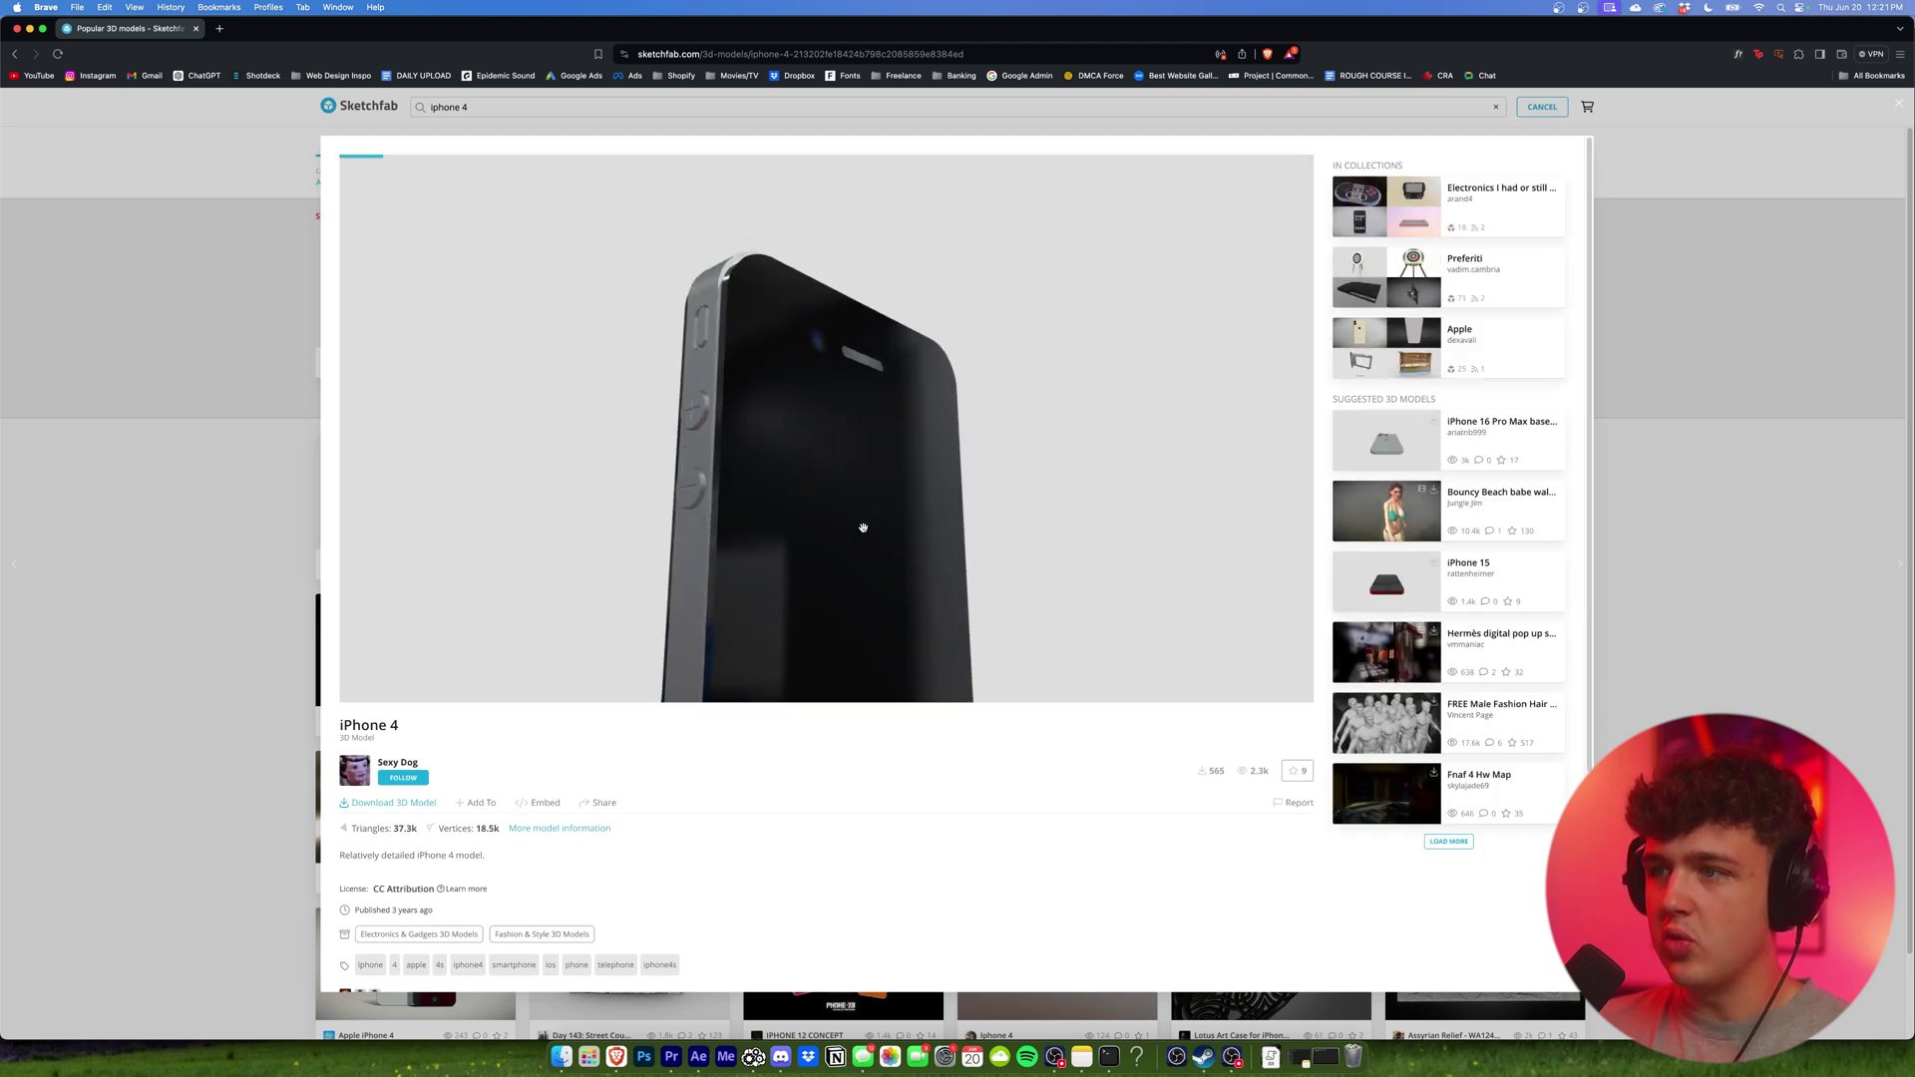
pyautogui.moveTo(865, 532); pyautogui.dragTo(969, 578)
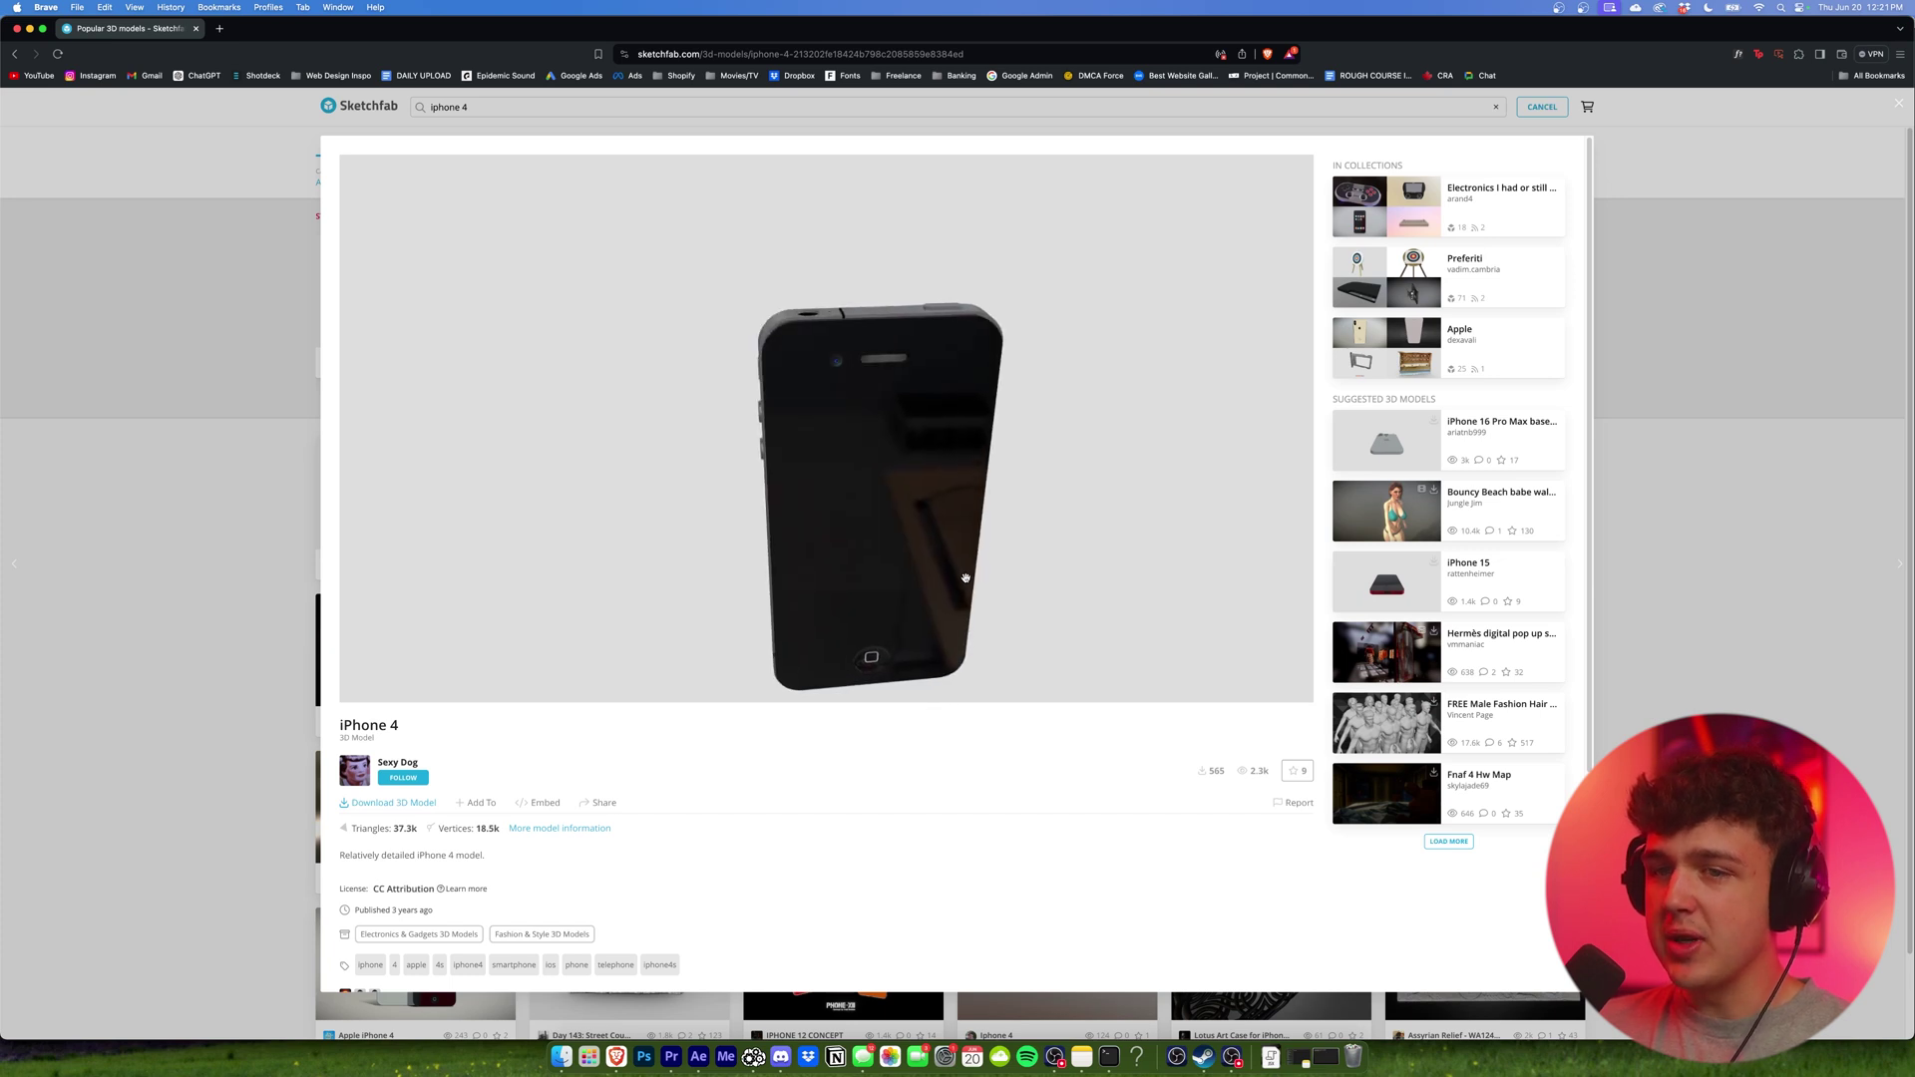
# Download the detailed black iPhone 4 model in GLB format as iphone_4.glb.
pyautogui.click(419, 804)
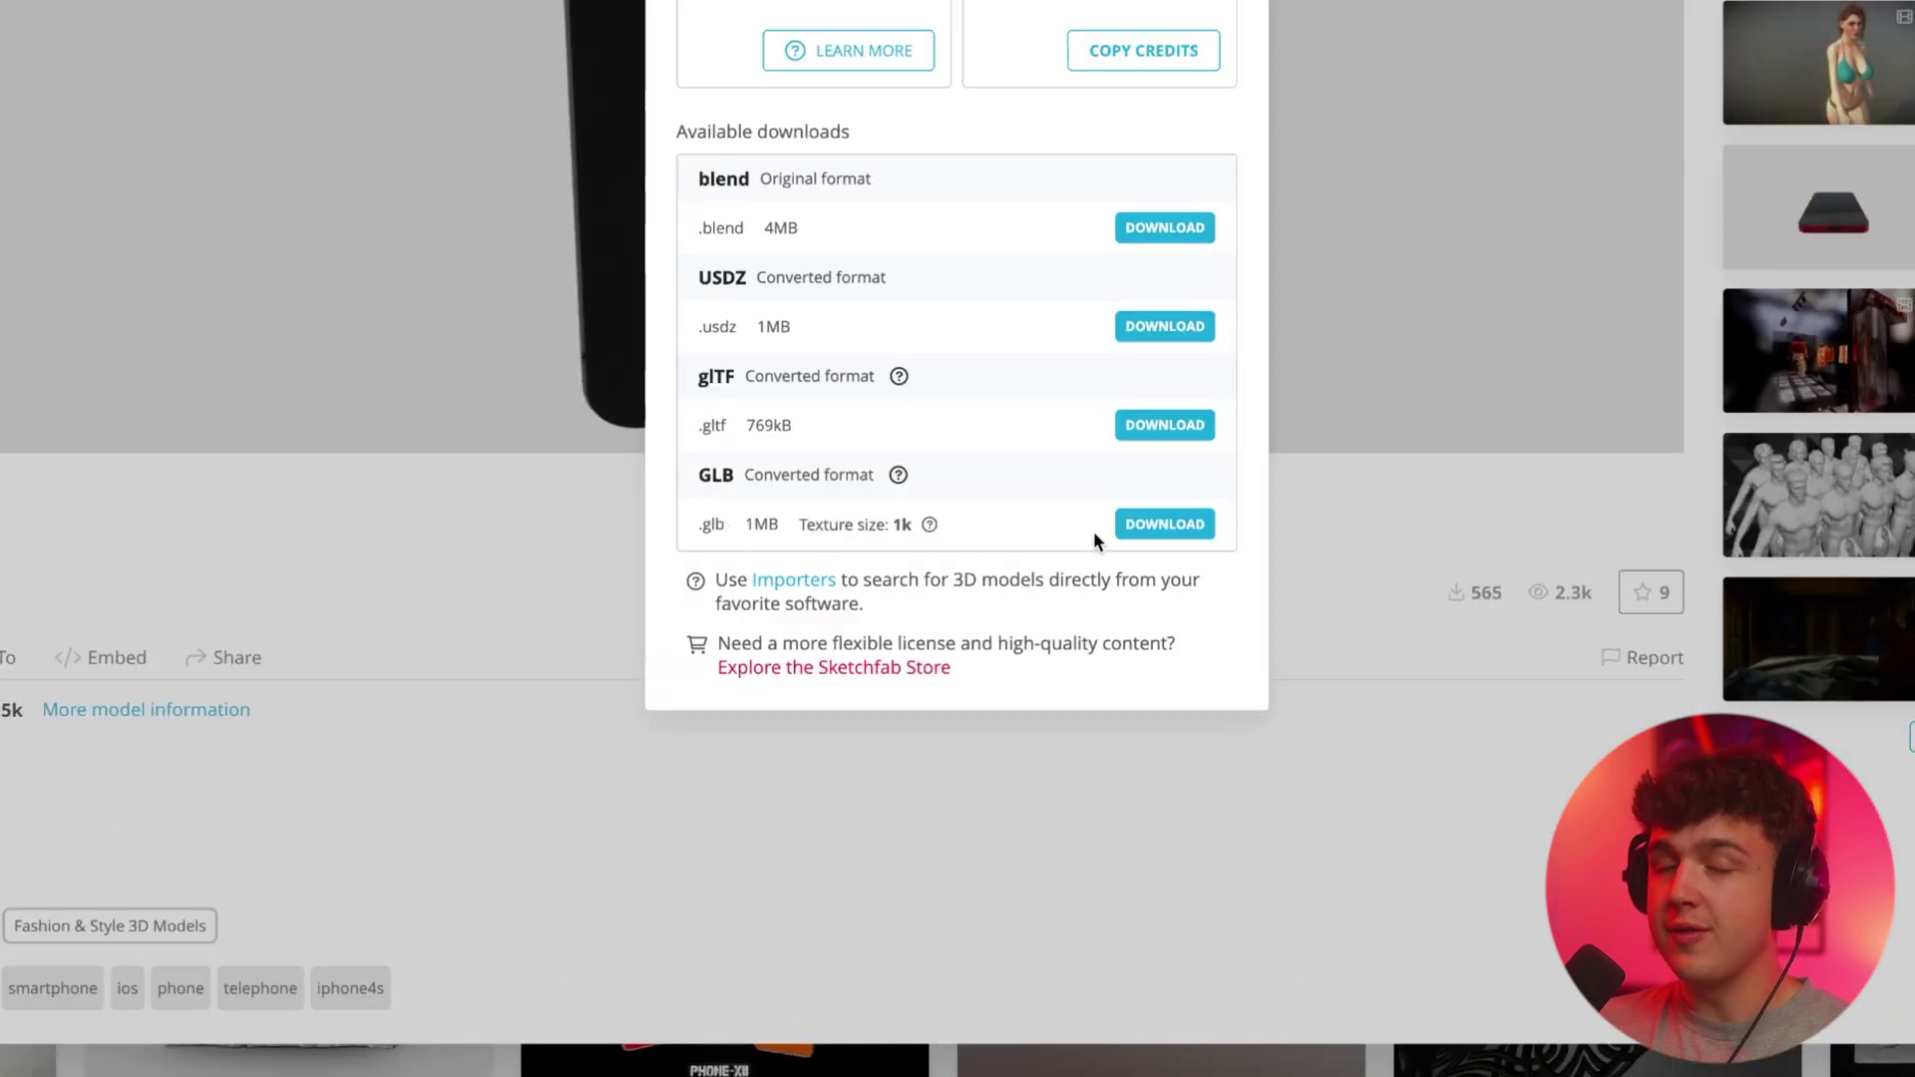
pyautogui.click(1127, 526)
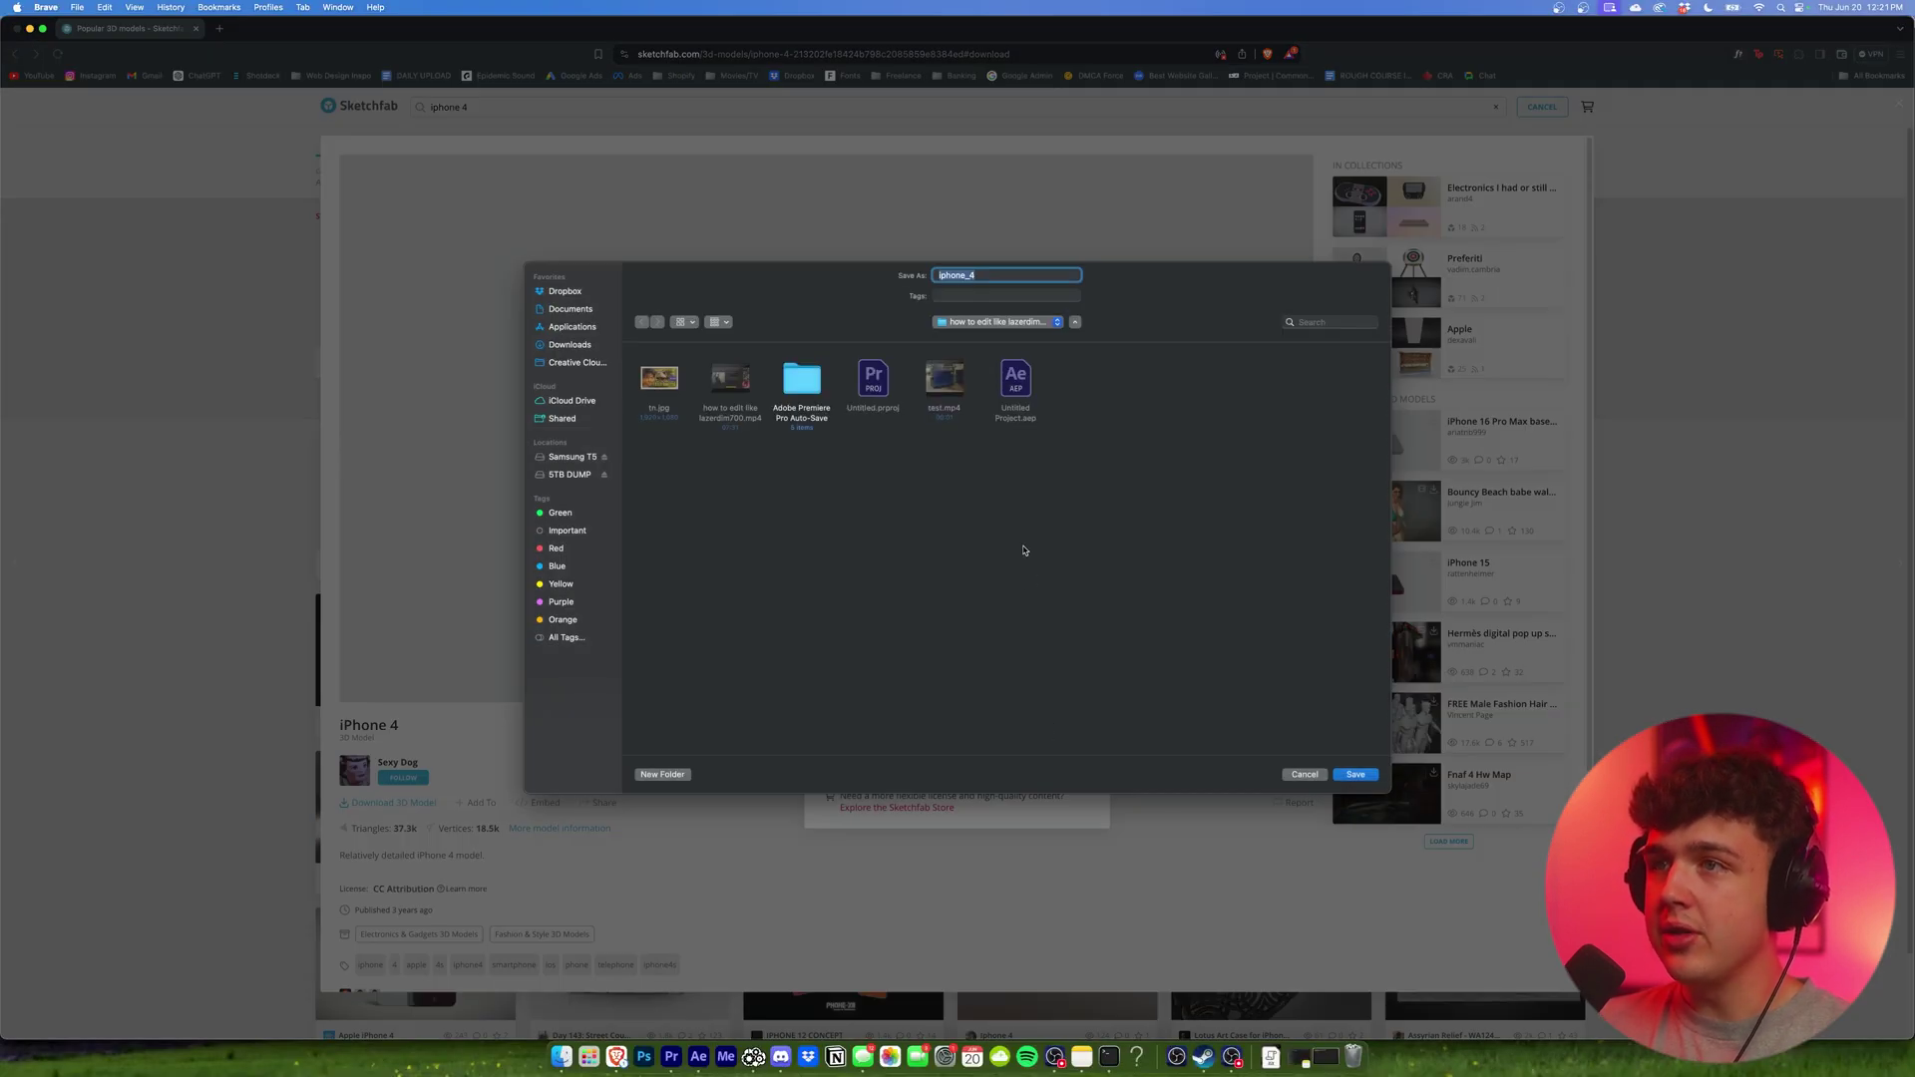
pyautogui.press('Return')
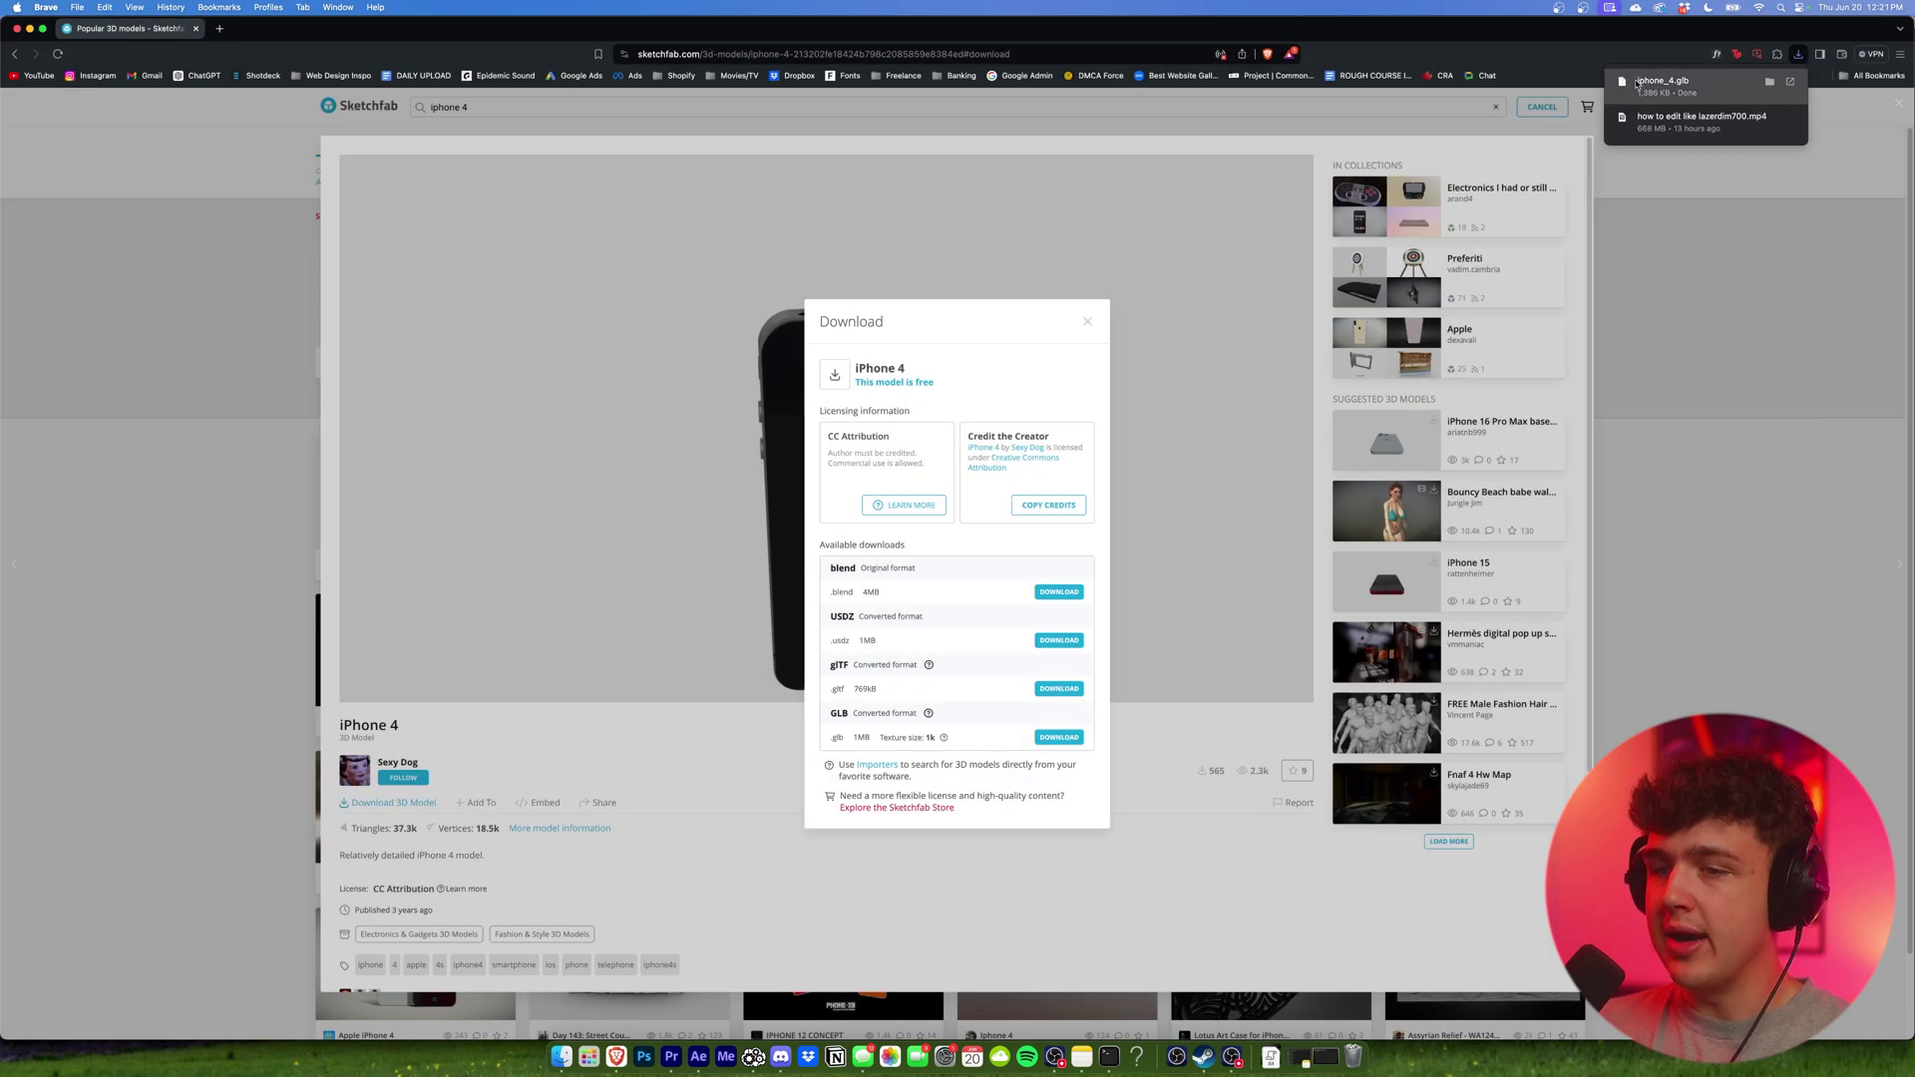
# Bring the downloaded iphone_4.glb into the After Effects composition above the C6083.MP4 clip.
pyautogui.click(698, 1056)
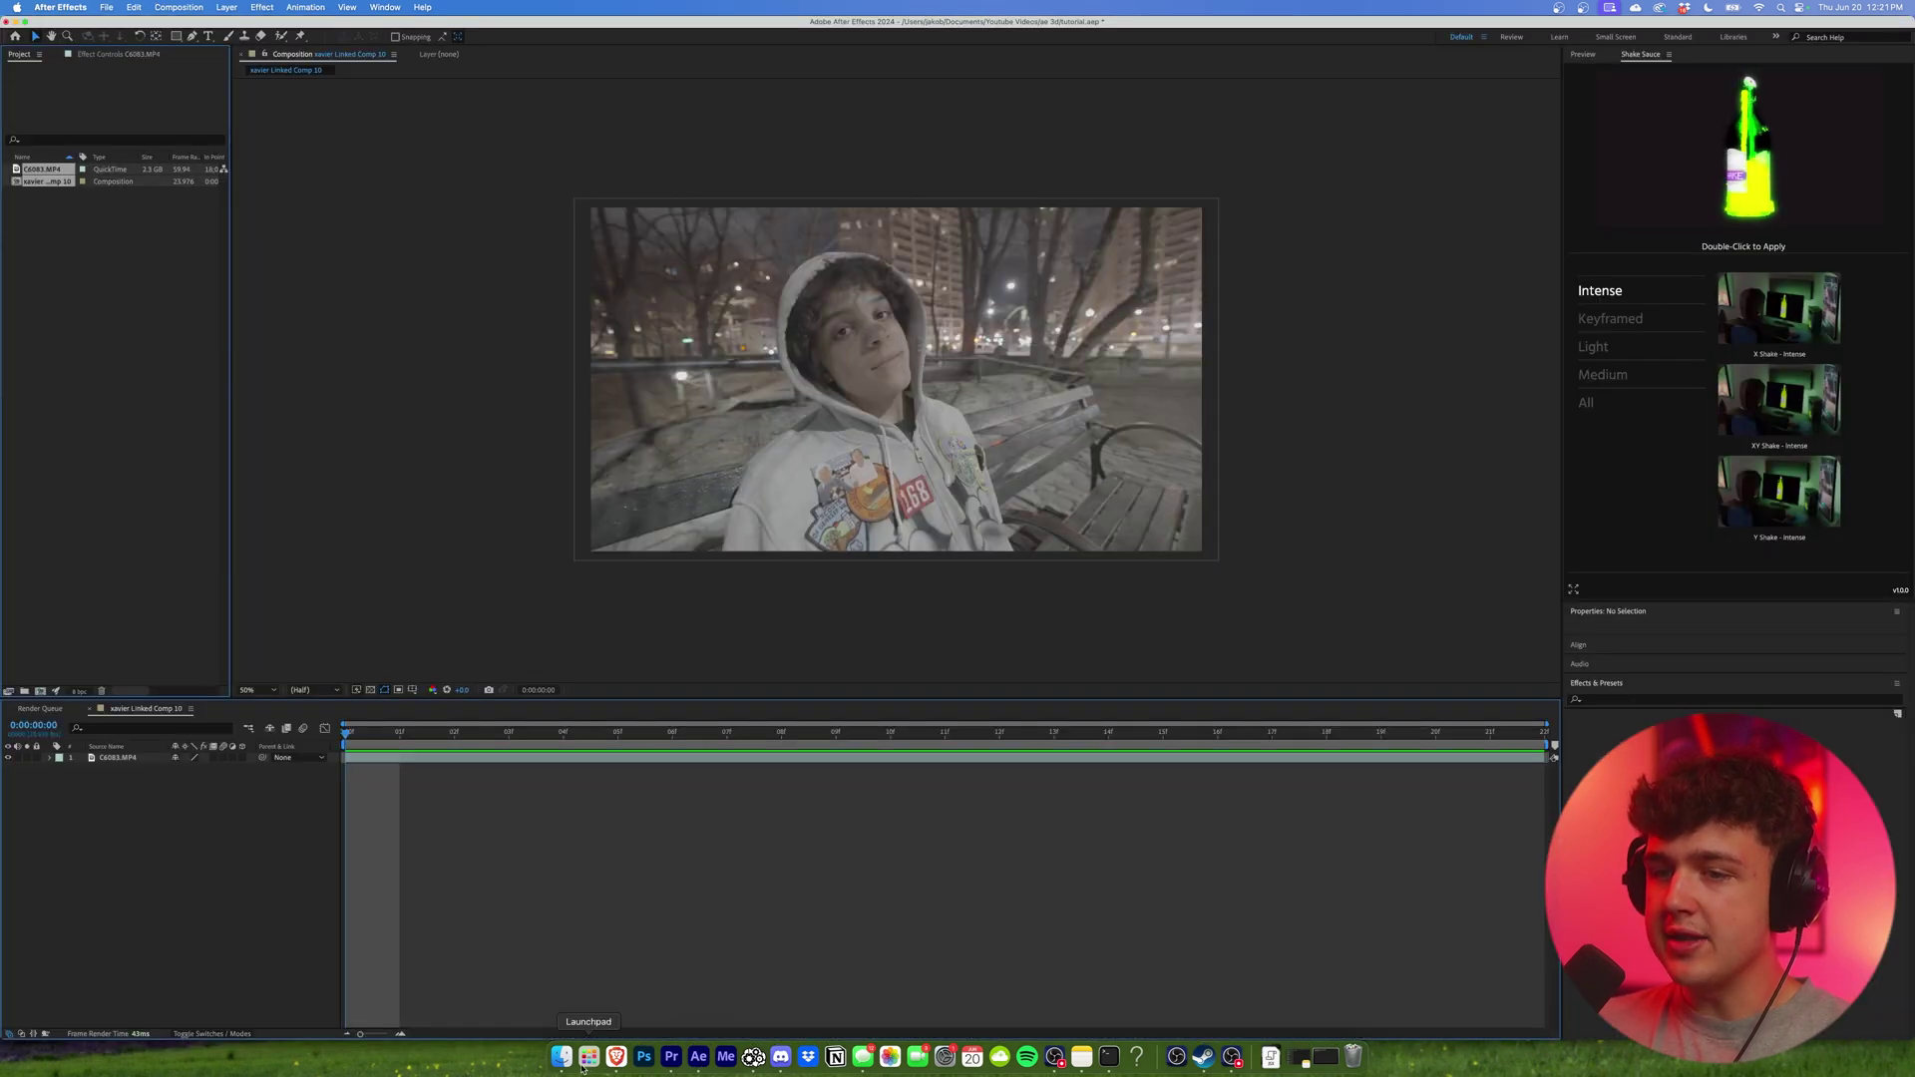
pyautogui.click(616, 1057)
pyautogui.moveTo(1172, 937); pyautogui.dragTo(341, 768)
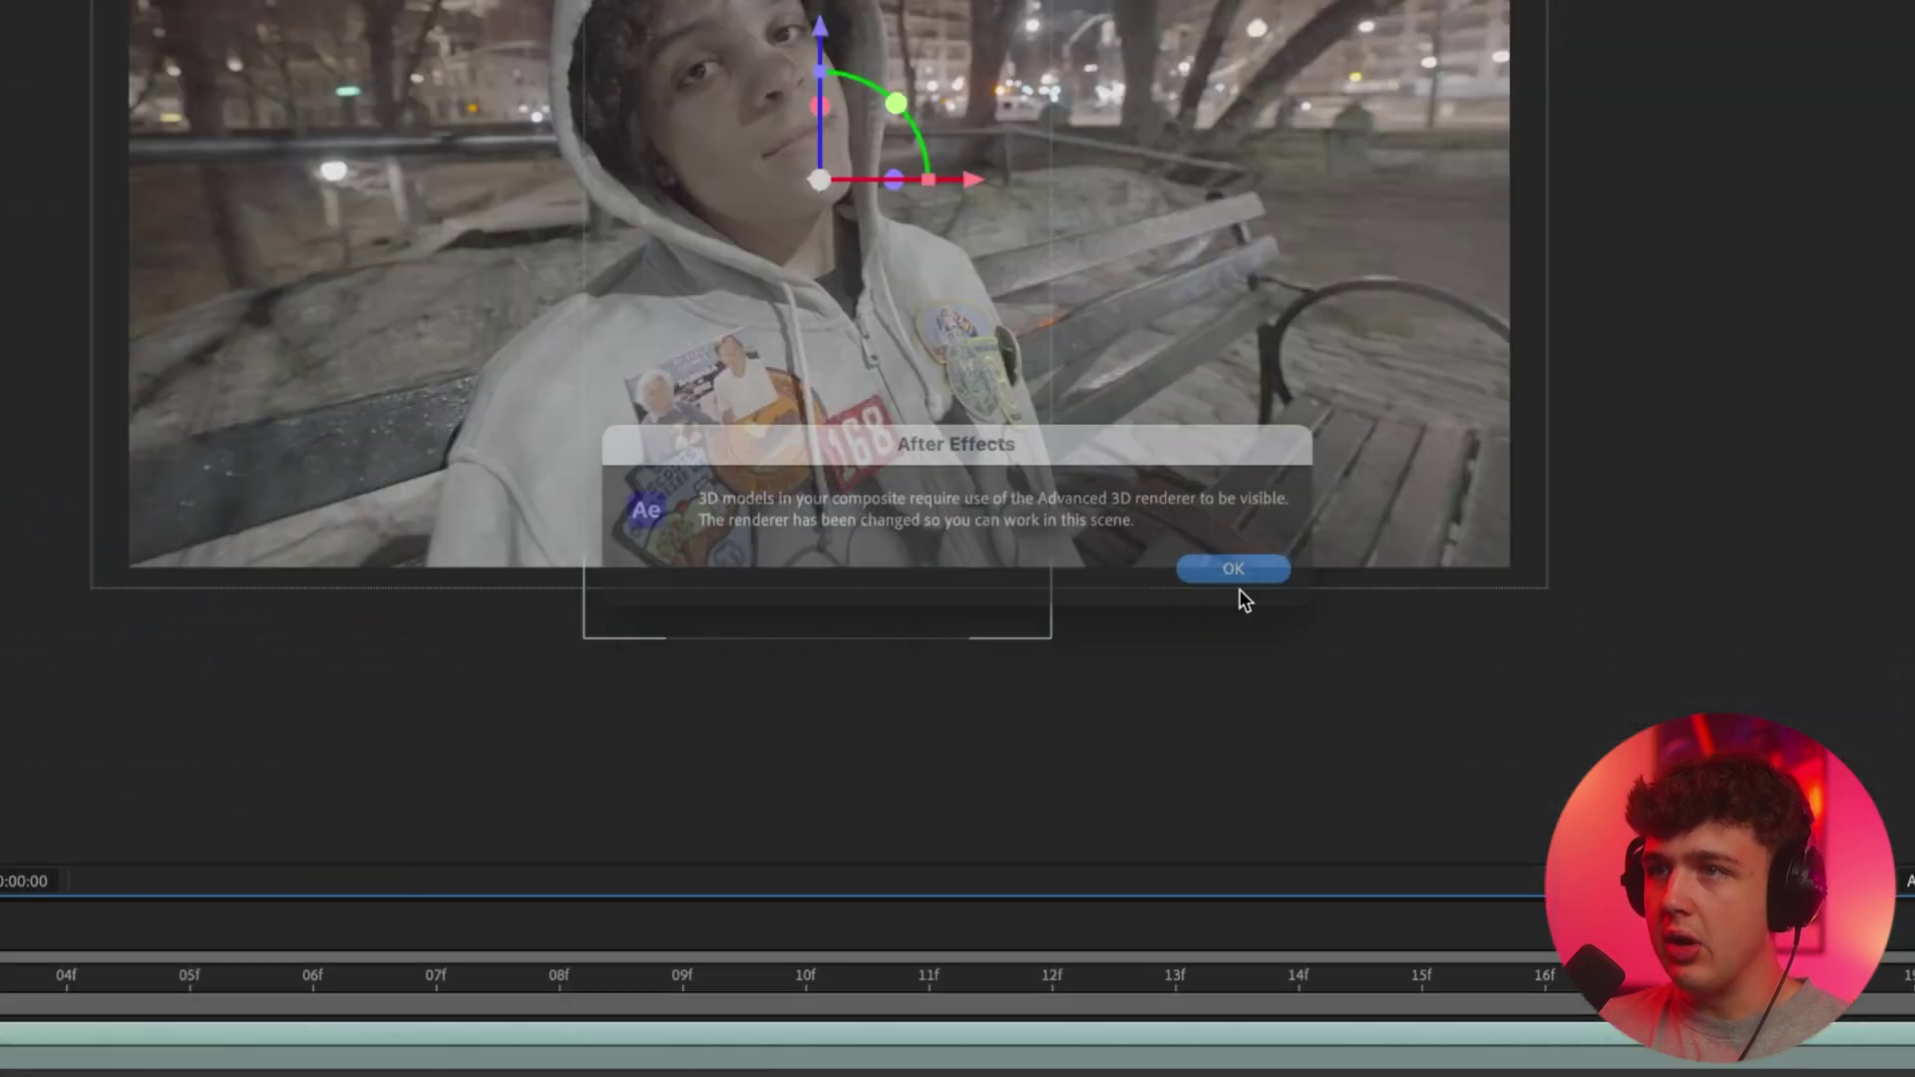
pyautogui.click(1132, 386)
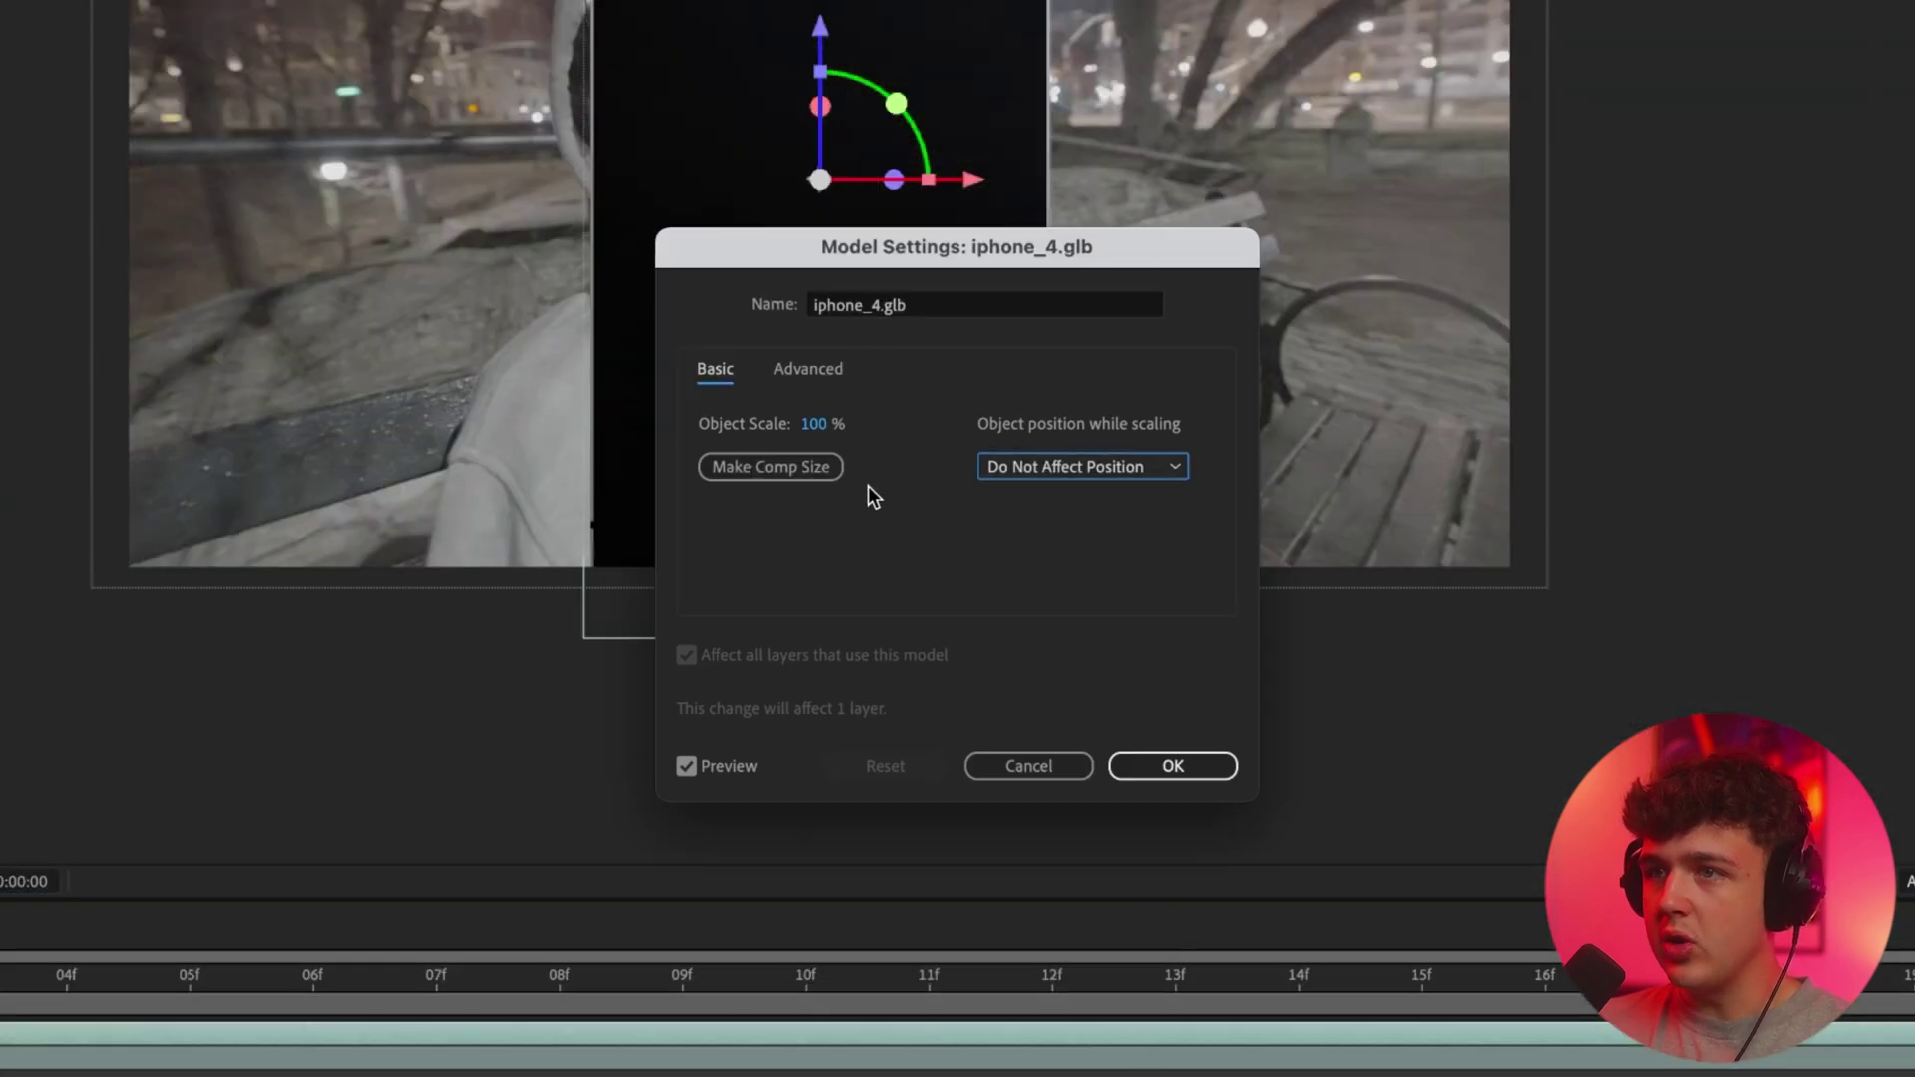
# Set the object scale of iphone_4.glb to 74% in its advanced model settings and accept them.
pyautogui.click(816, 369)
pyautogui.moveTo(953, 423); pyautogui.dragTo(904, 427)
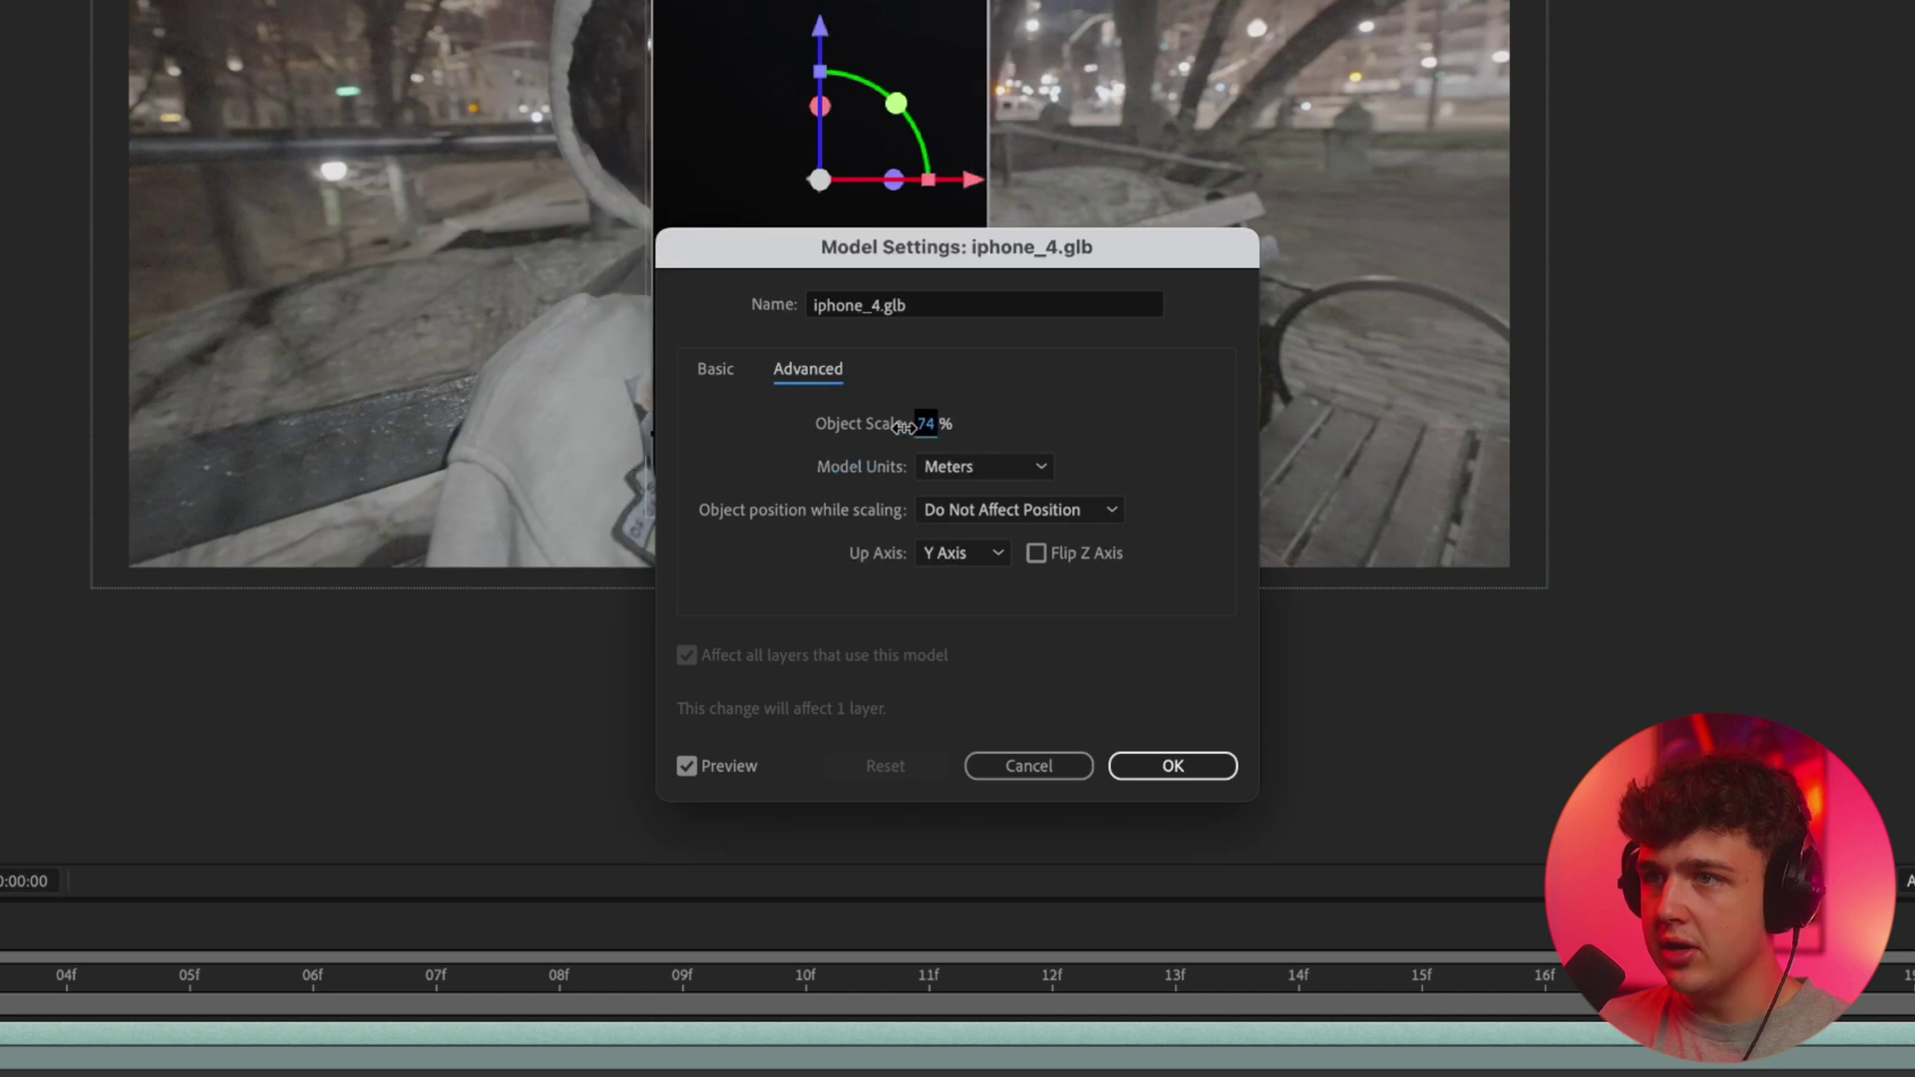
pyautogui.click(1197, 776)
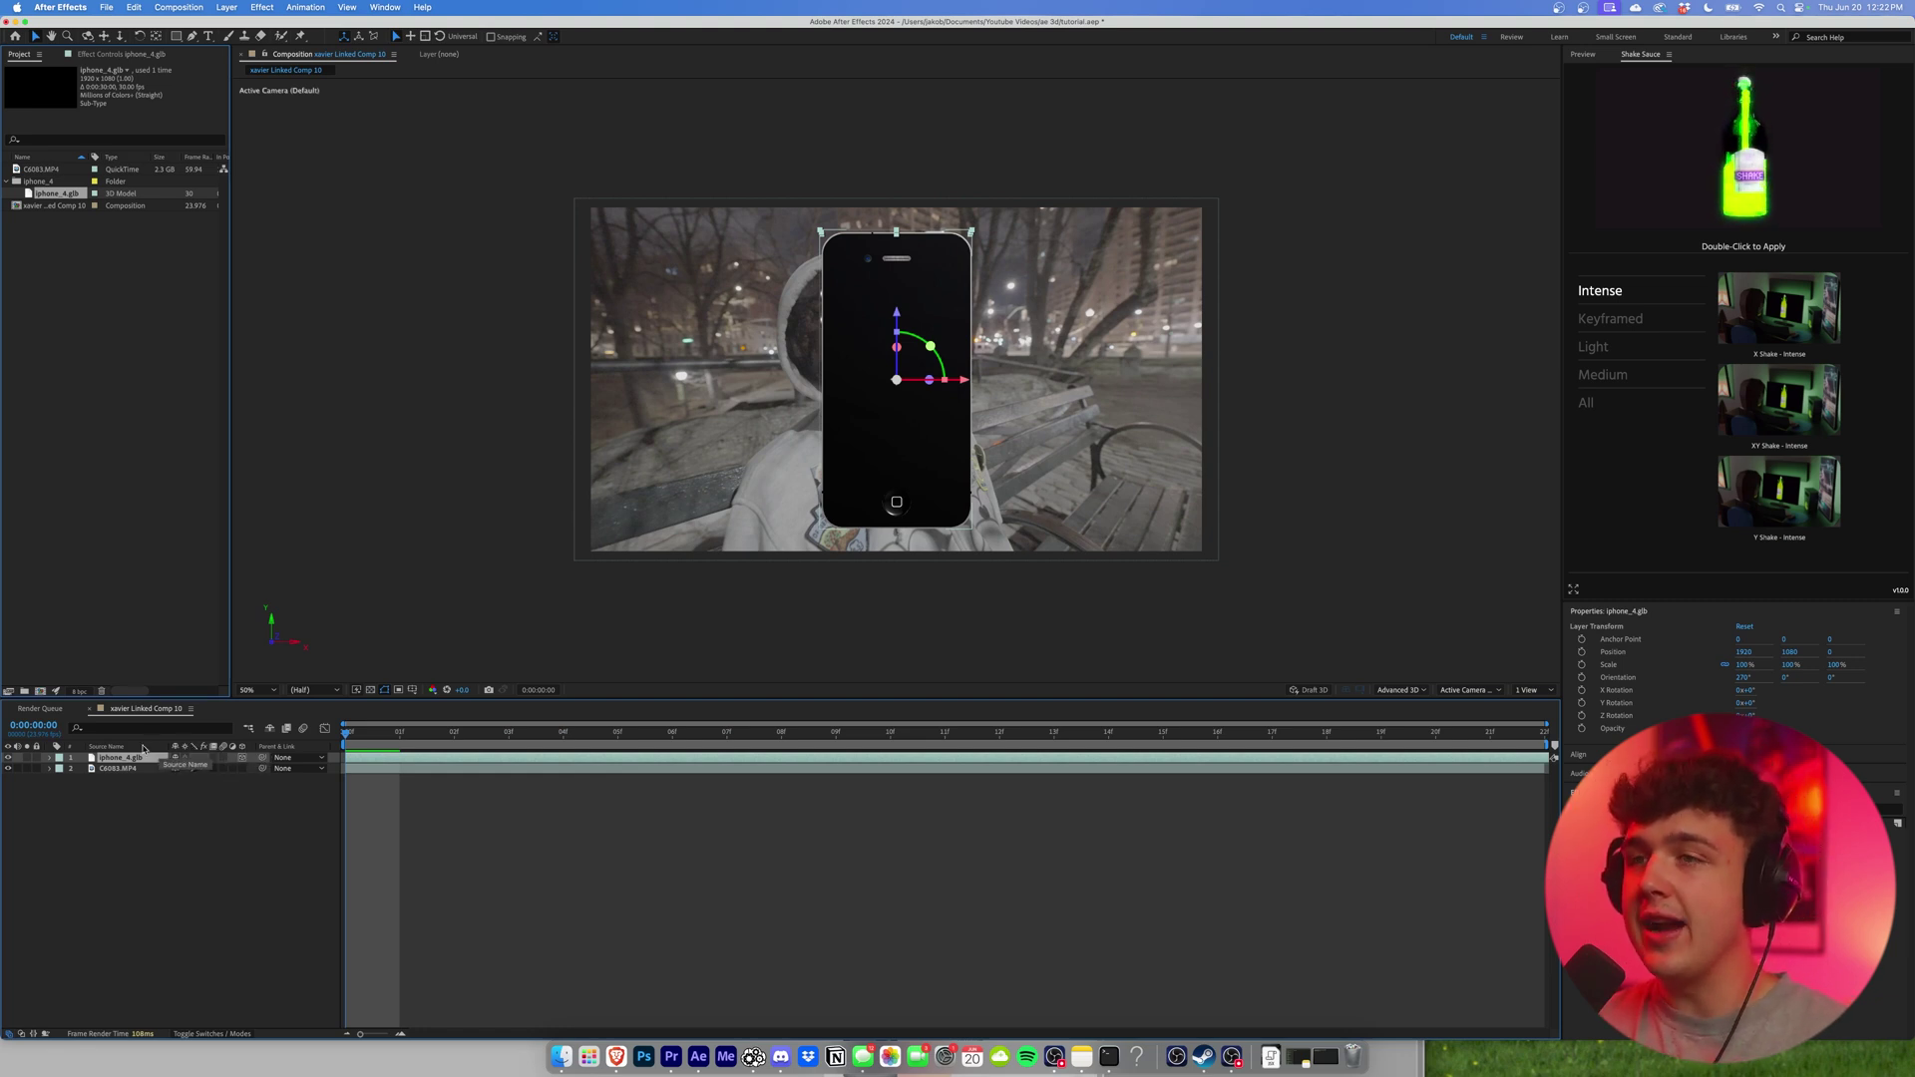
# Preview the composition and examine the transform properties of the iphone_4.glb layer.
pyautogui.press('space')
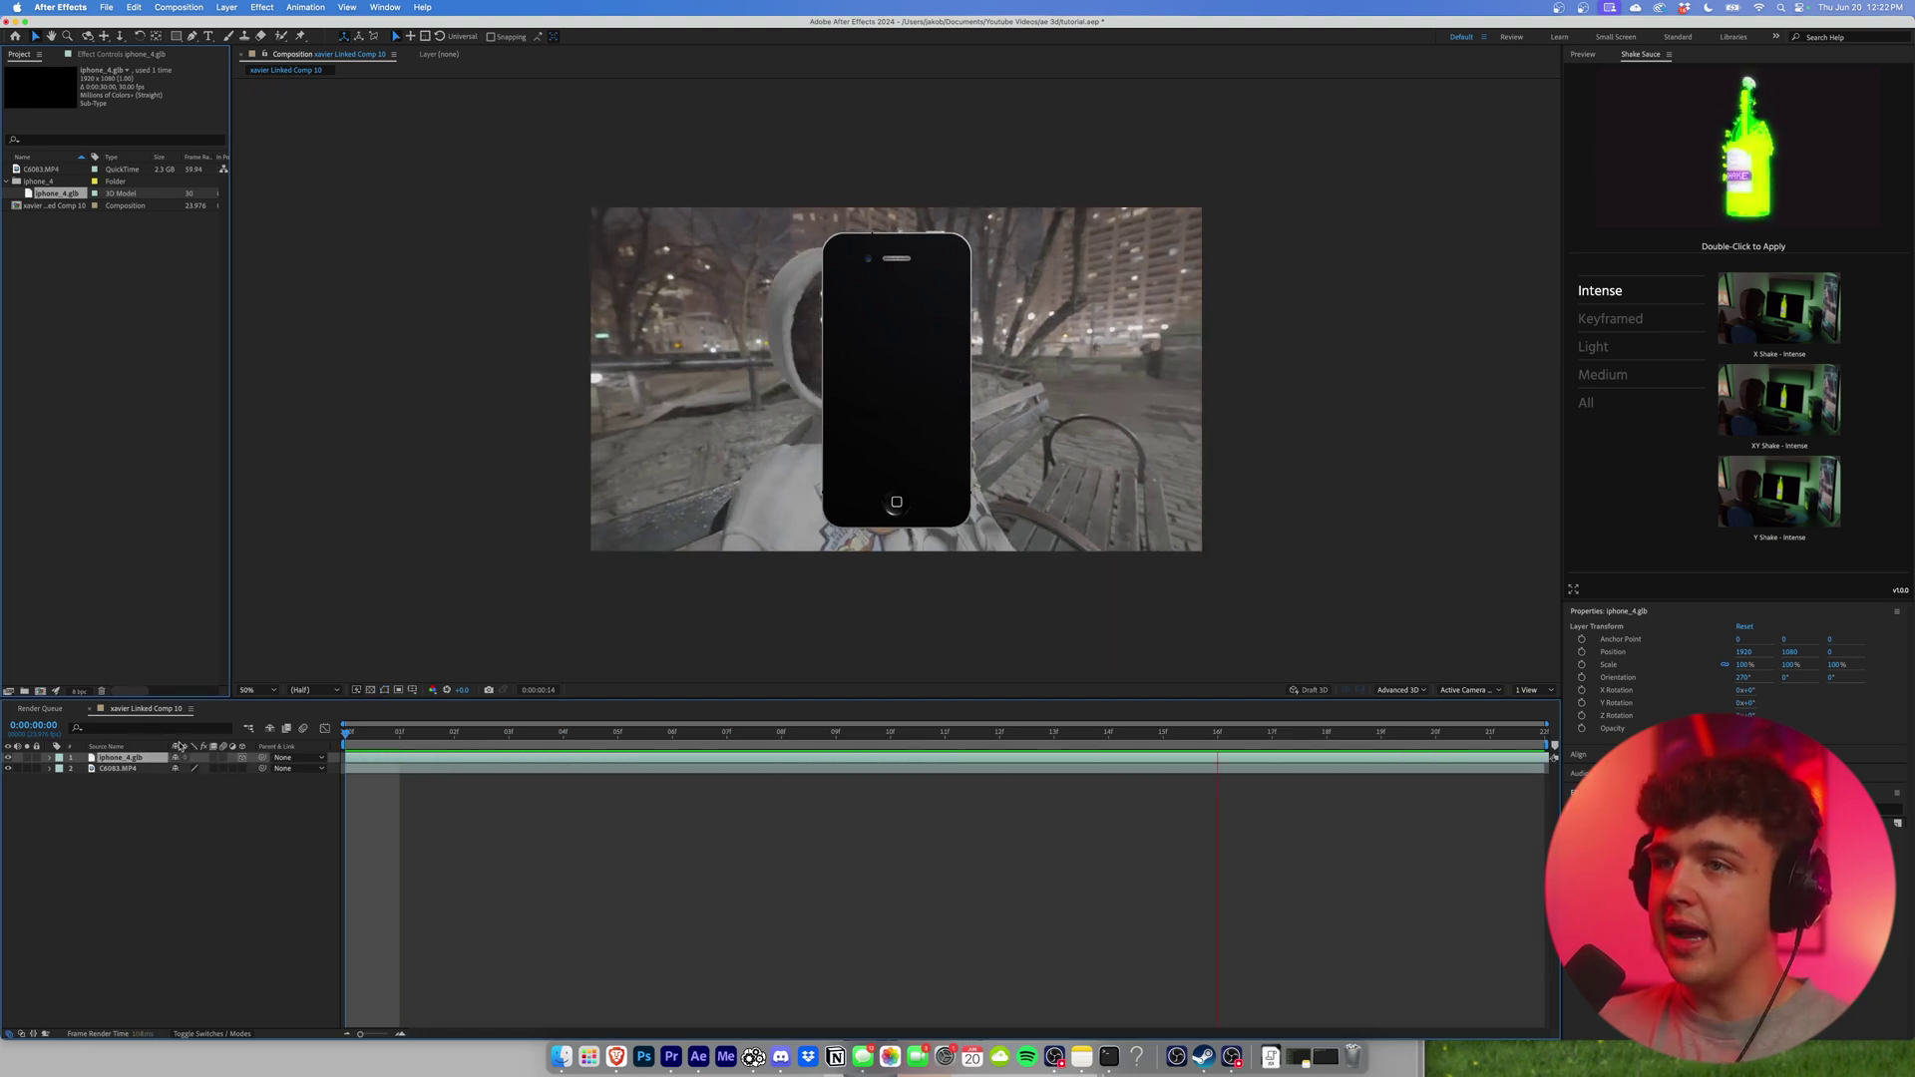
pyautogui.click(49, 758)
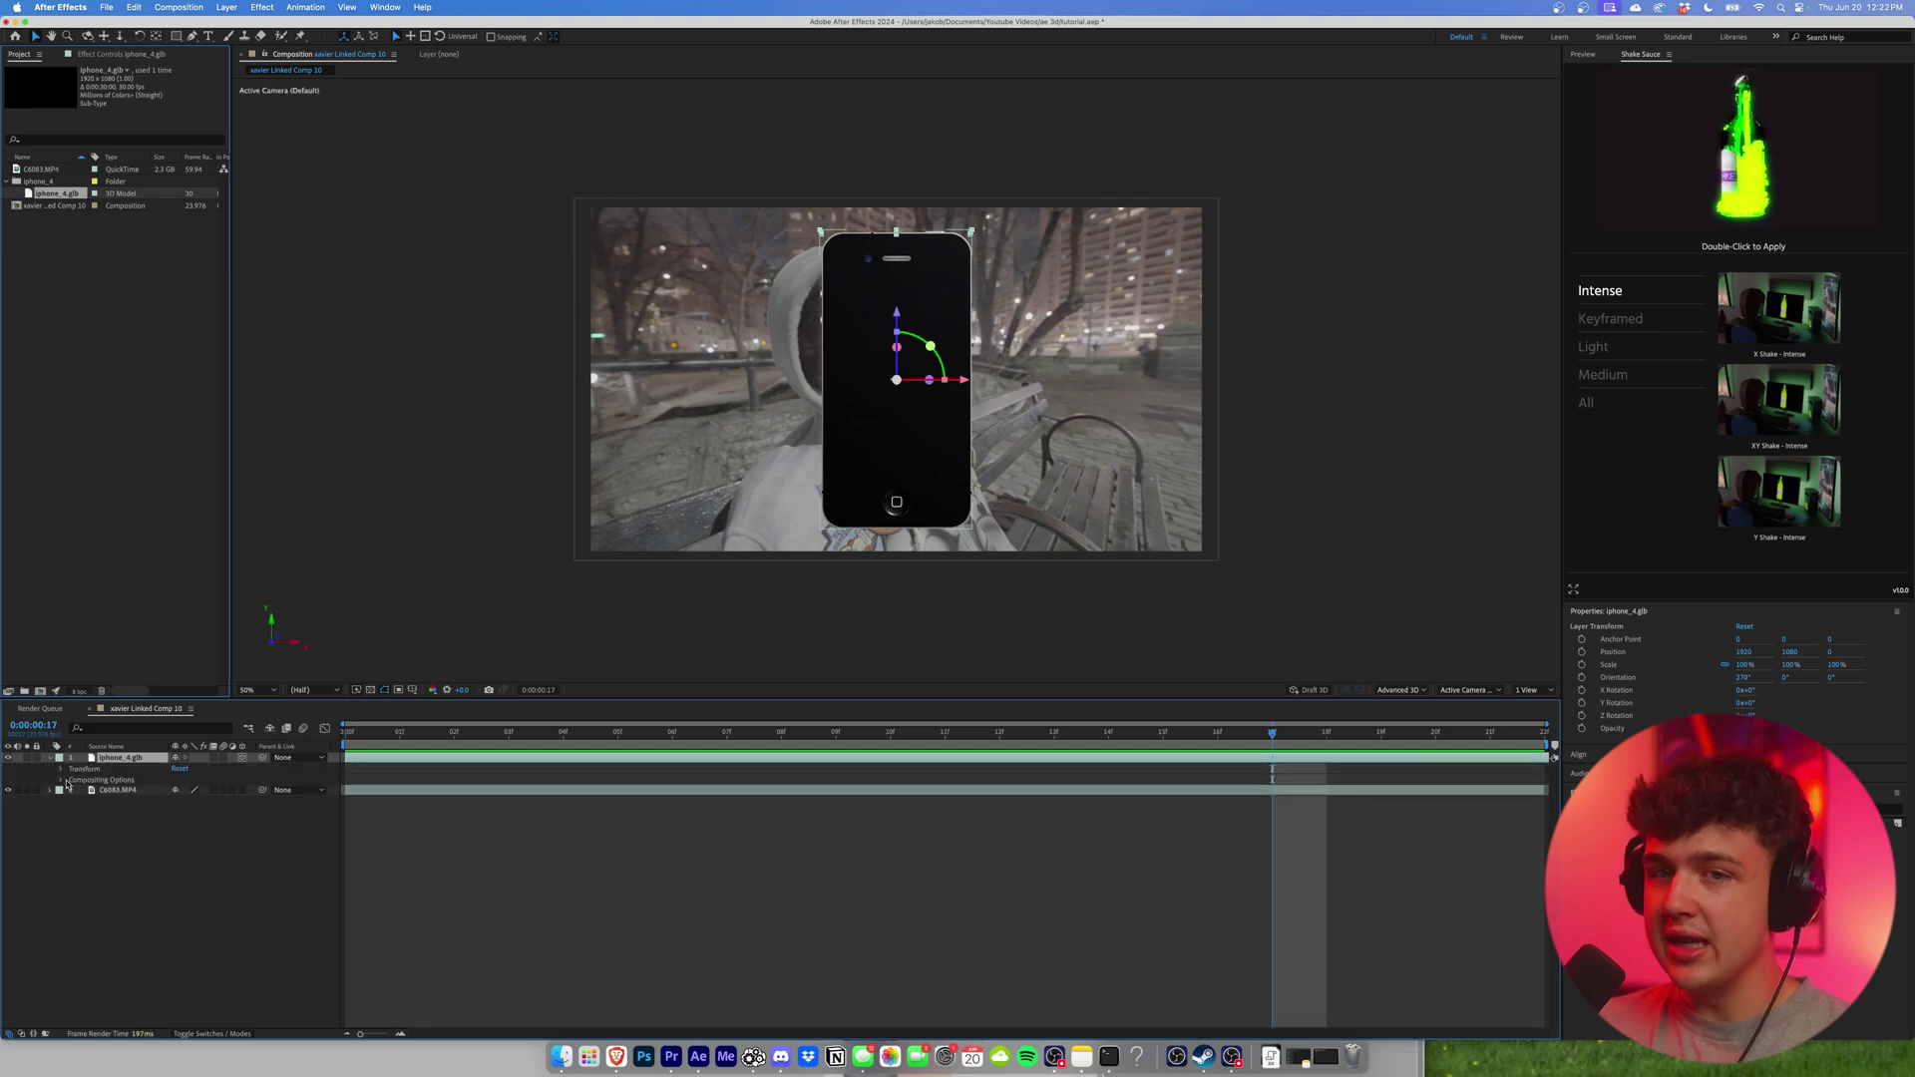
pyautogui.click(61, 770)
pyautogui.moveTo(206, 811)
pyautogui.mouseDown()
pyautogui.moveTo(245, 813)
pyautogui.moveTo(208, 813)
pyautogui.mouseUp()
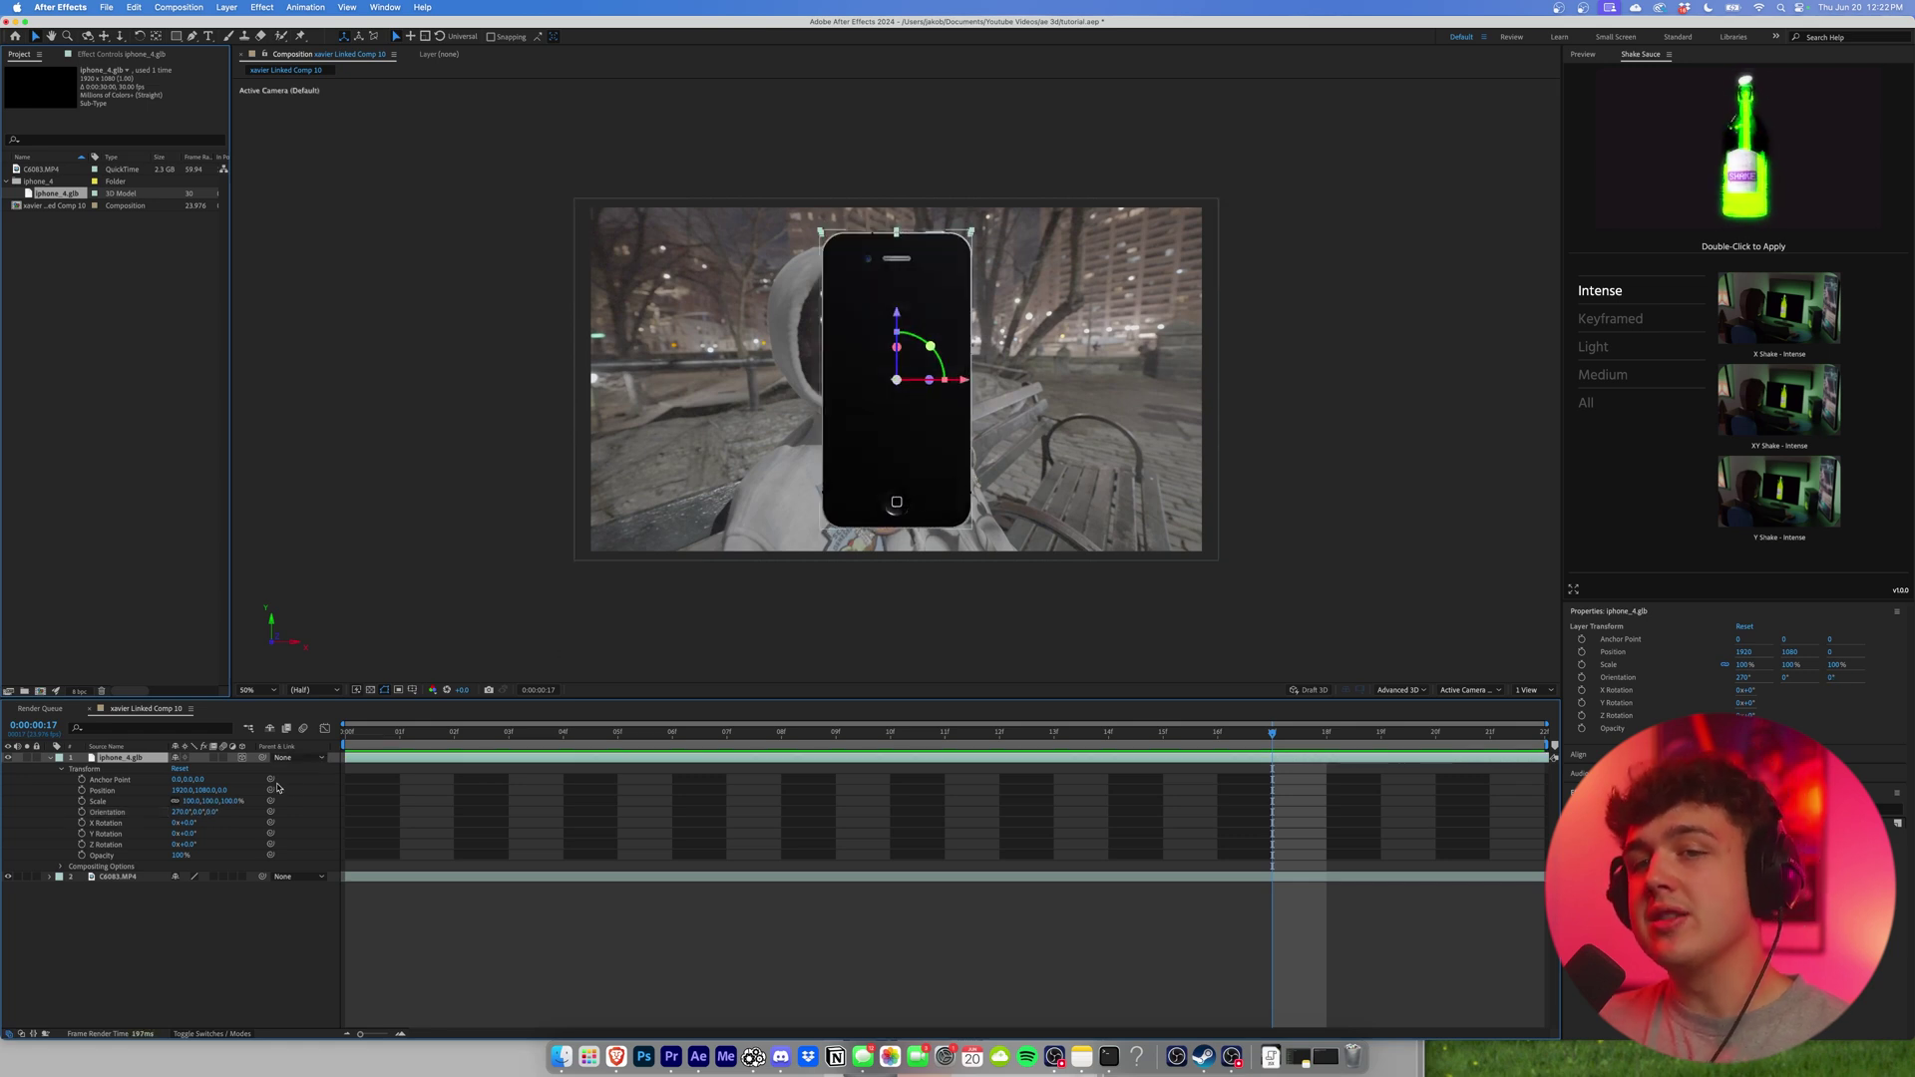
pyautogui.click(51, 759)
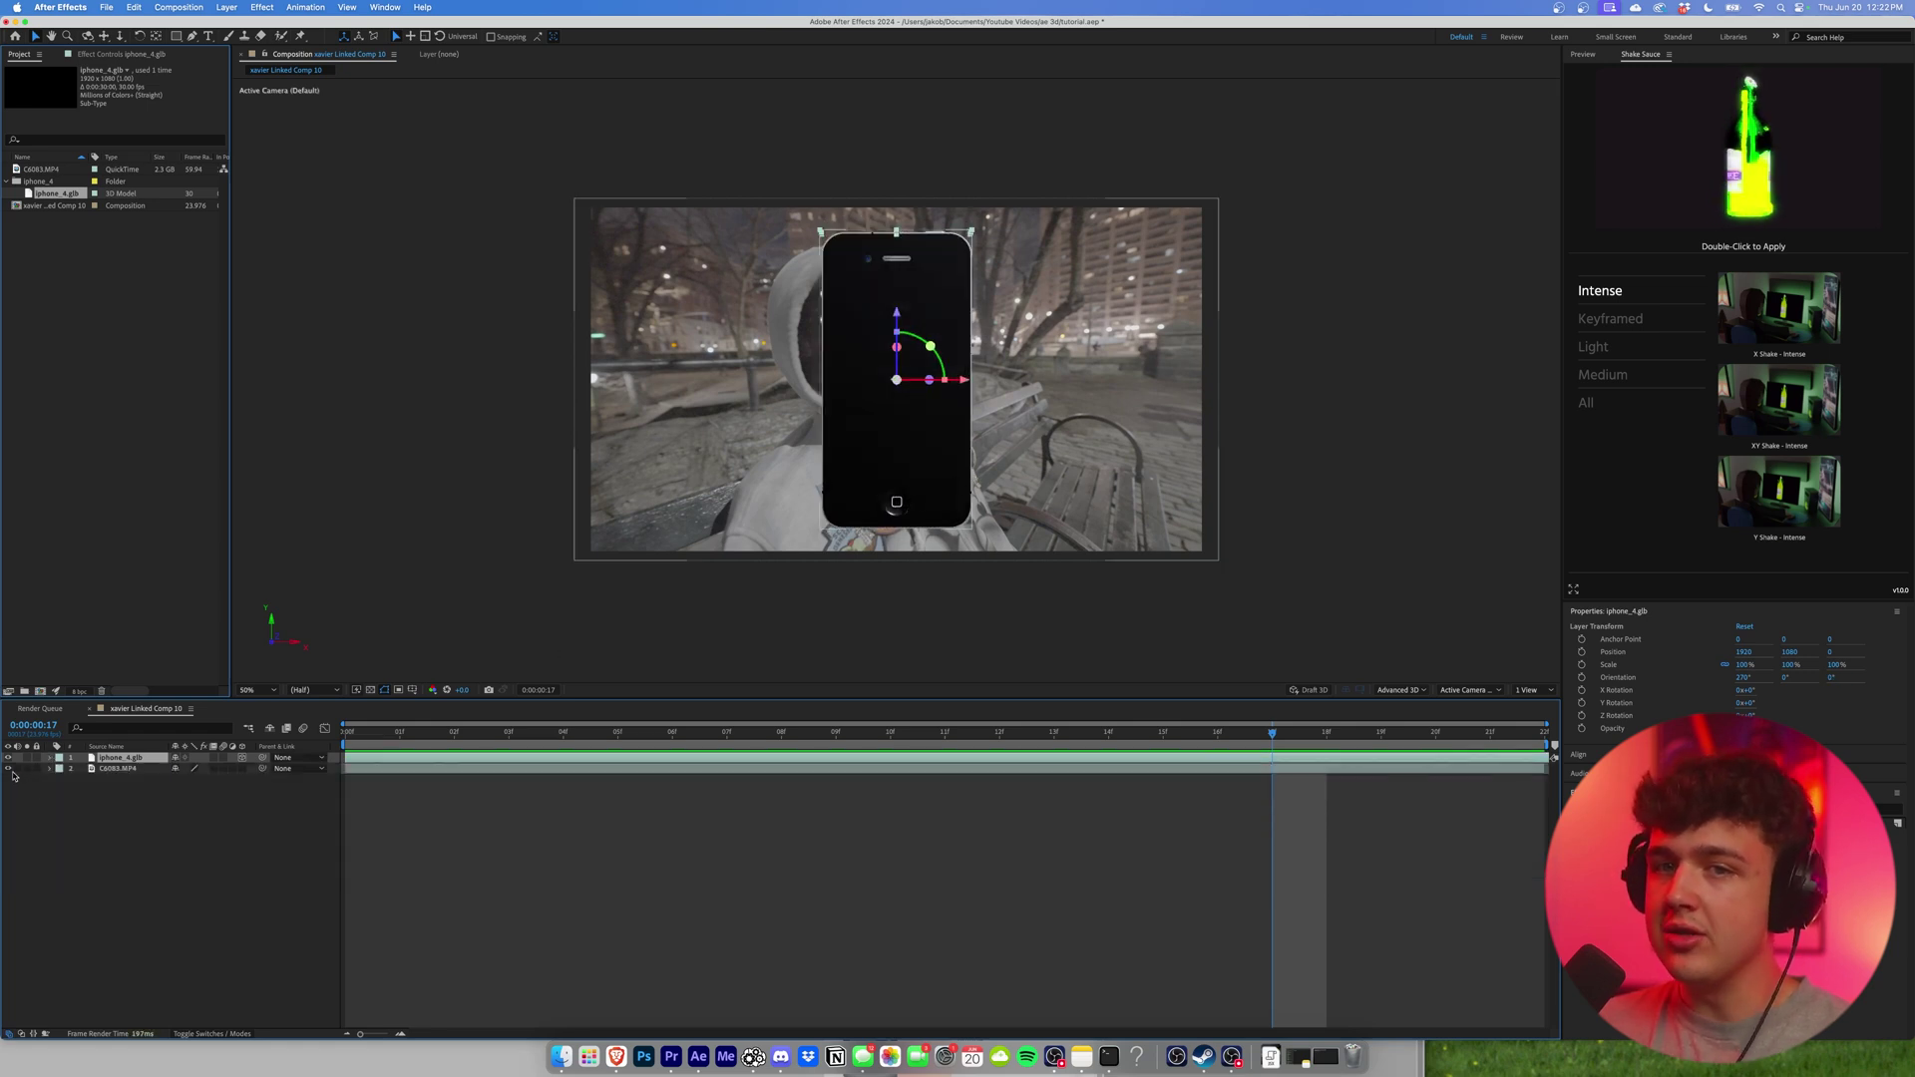
# Hide the iphone_4.glb layer and apply Track Camera to the C6083.MP4 clip.
pyautogui.click(8, 758)
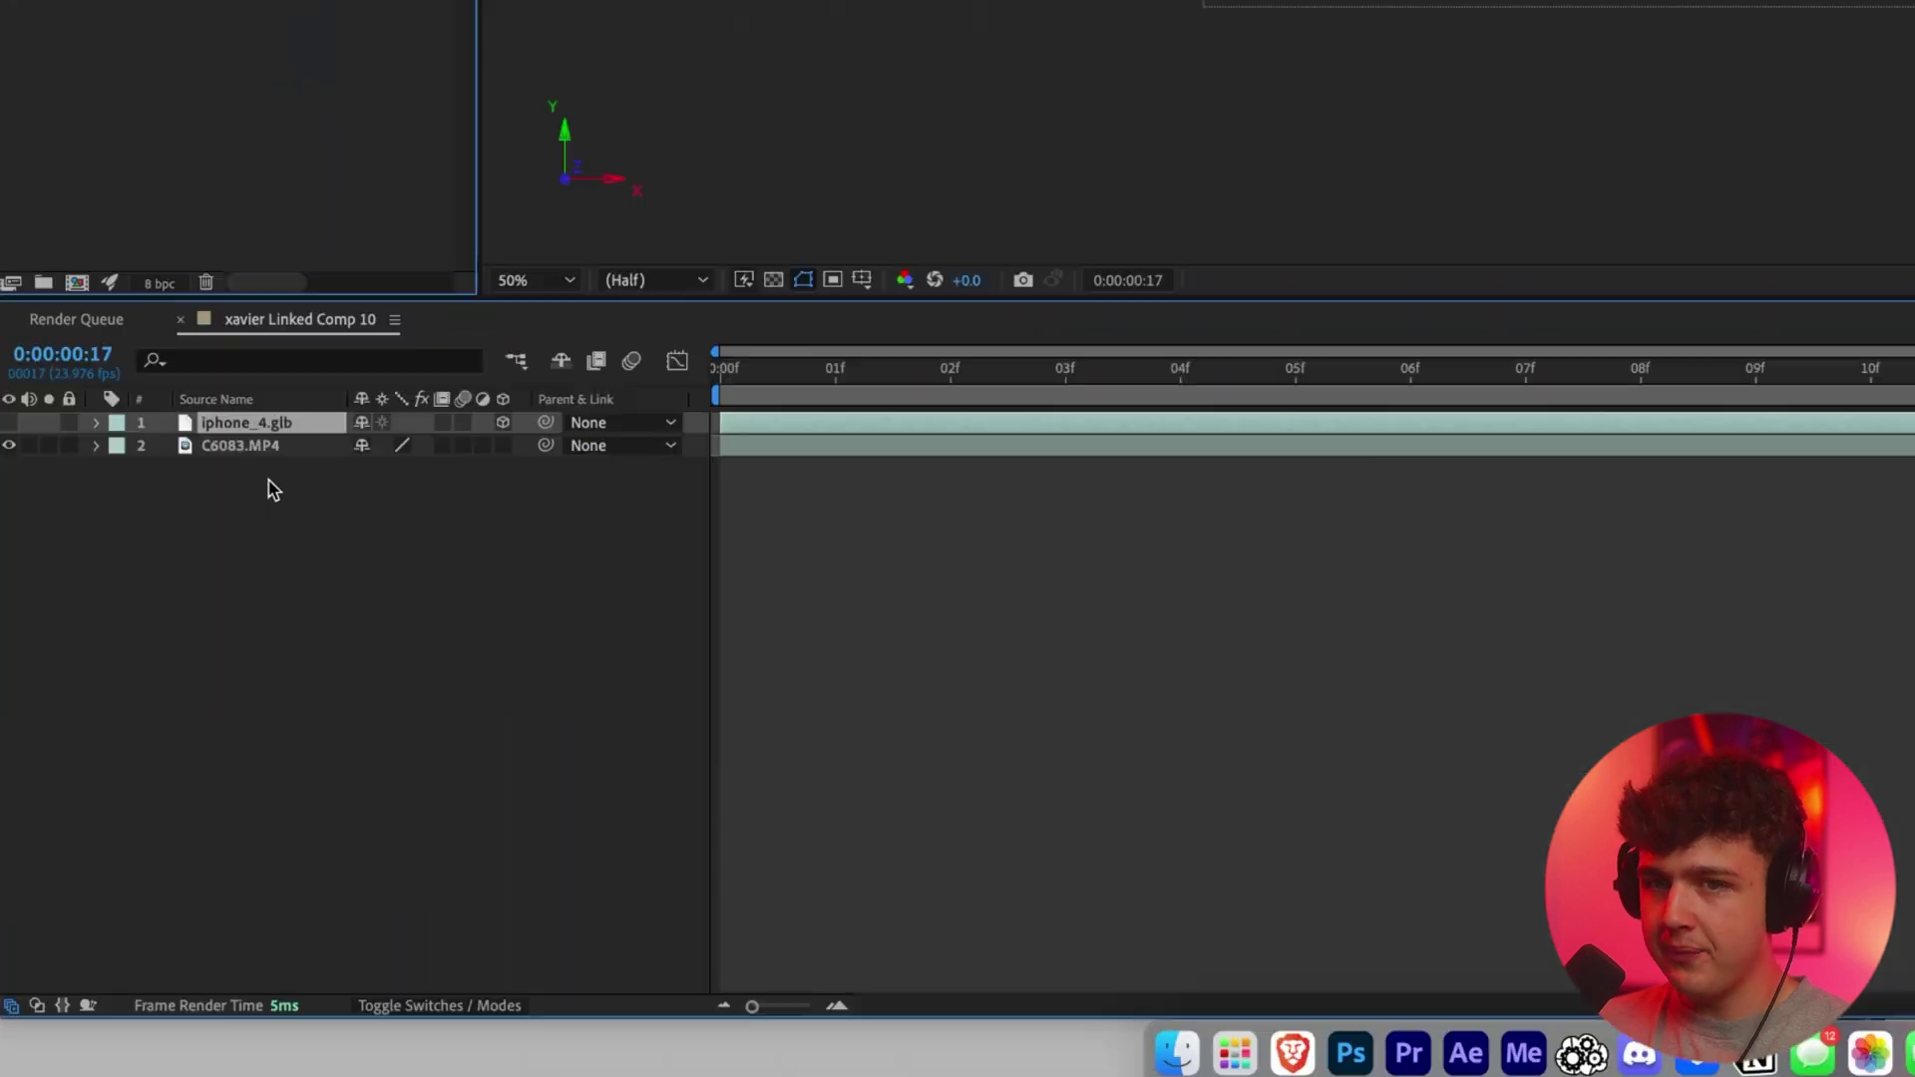
pyautogui.doubleClick(261, 448)
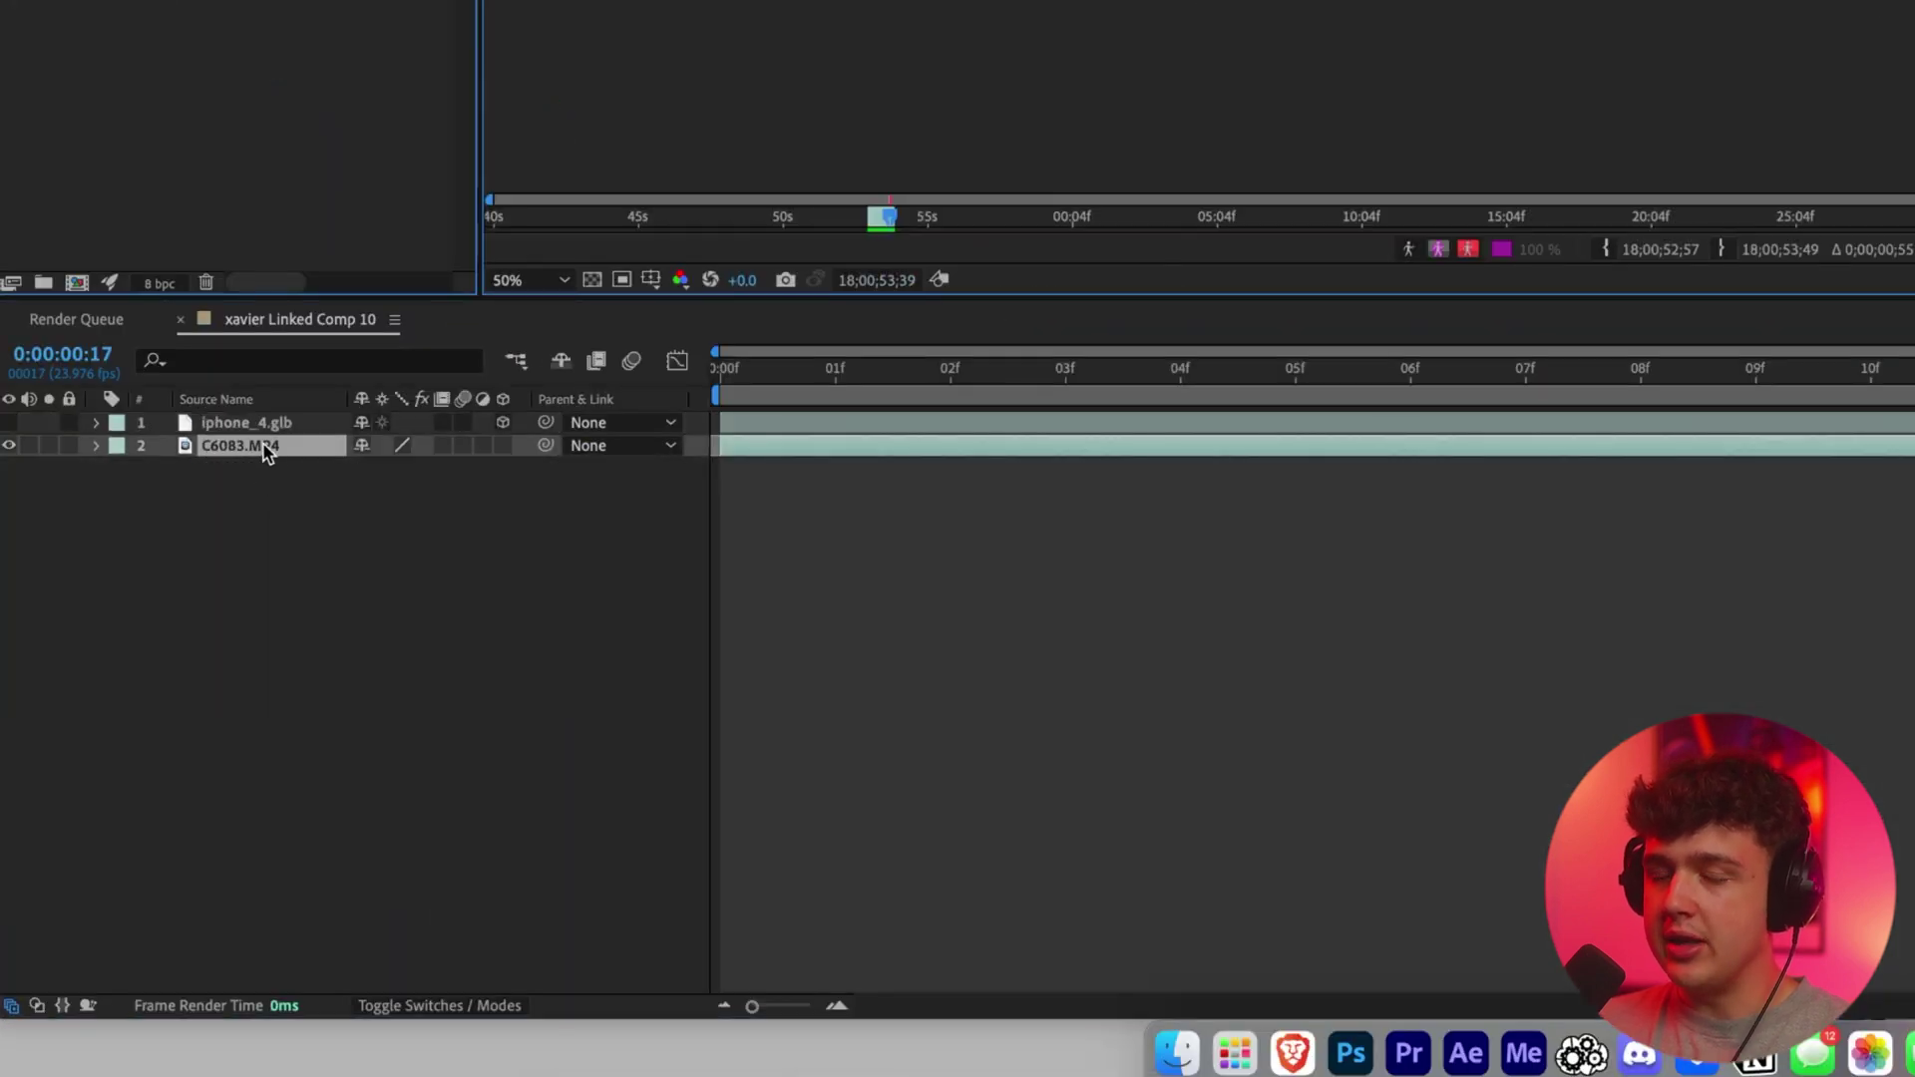
pyautogui.rightClick(263, 449)
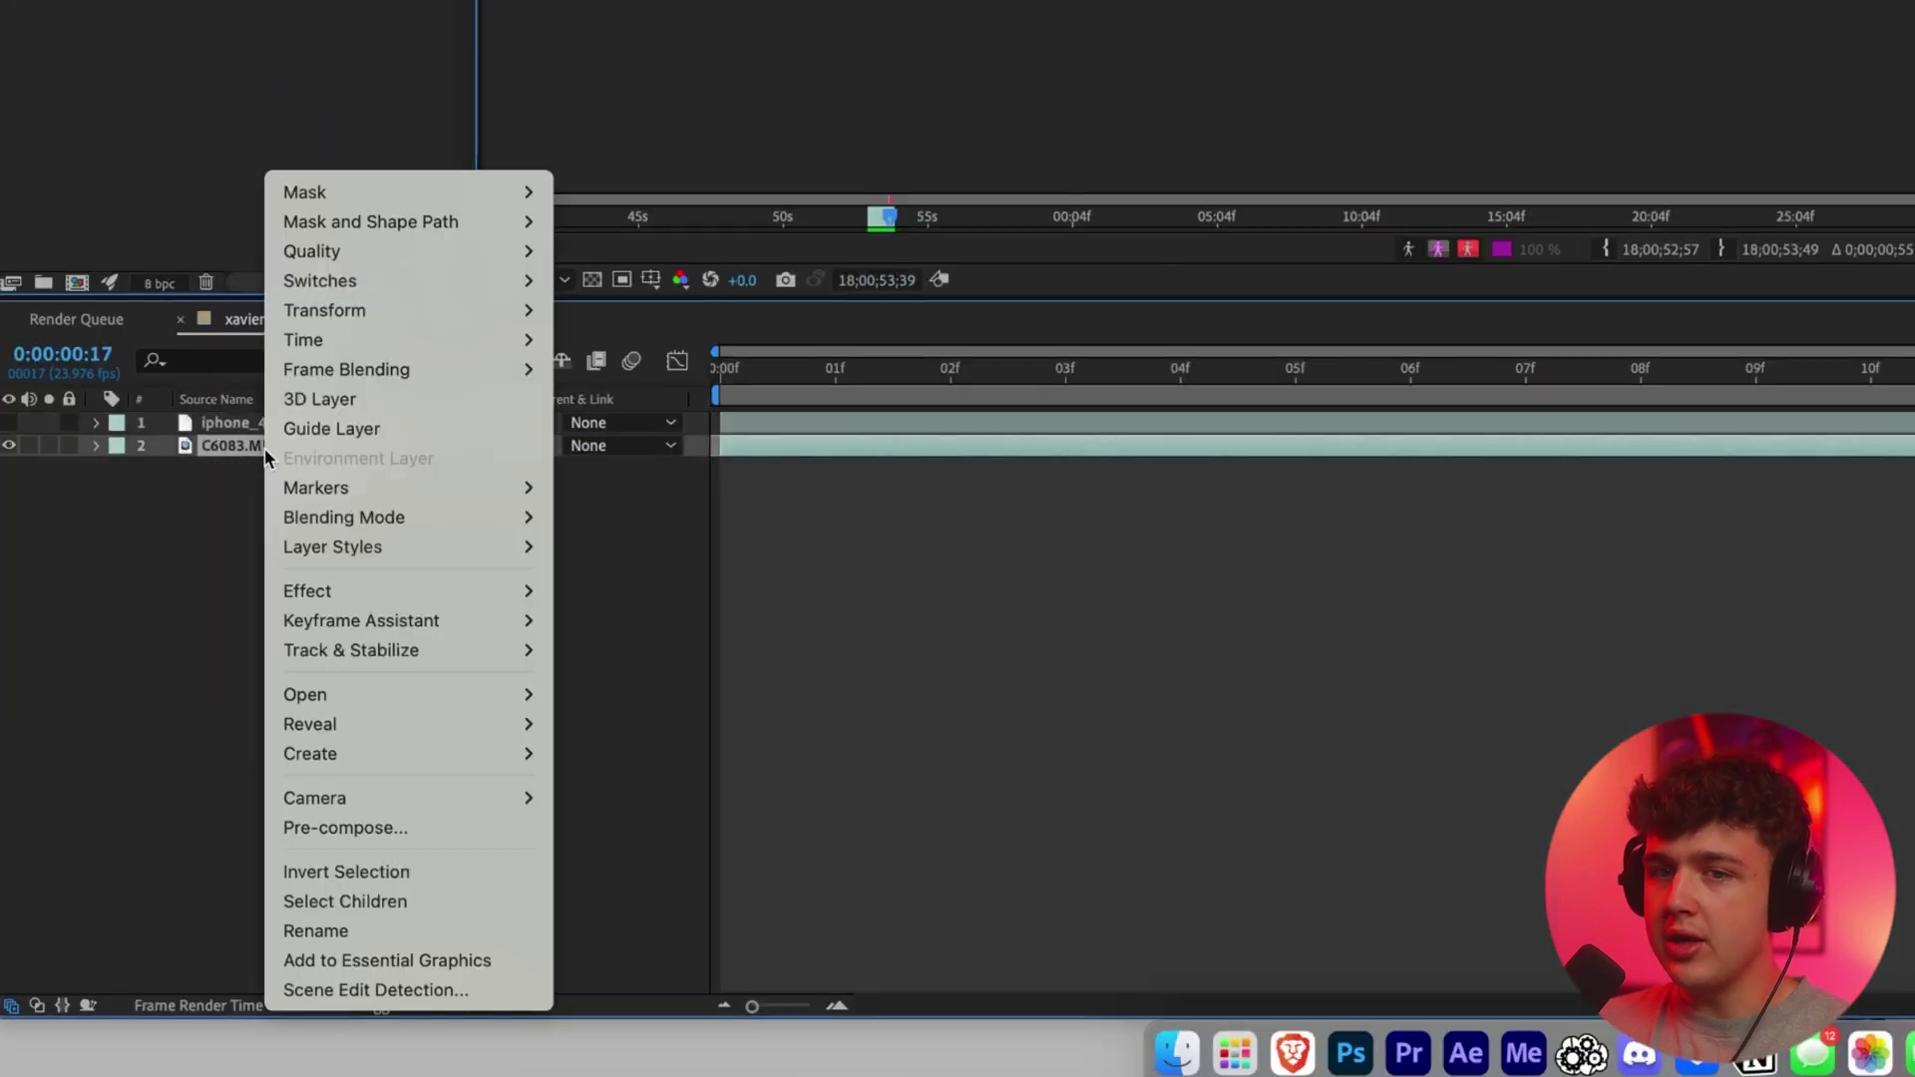
pyautogui.moveTo(320, 659)
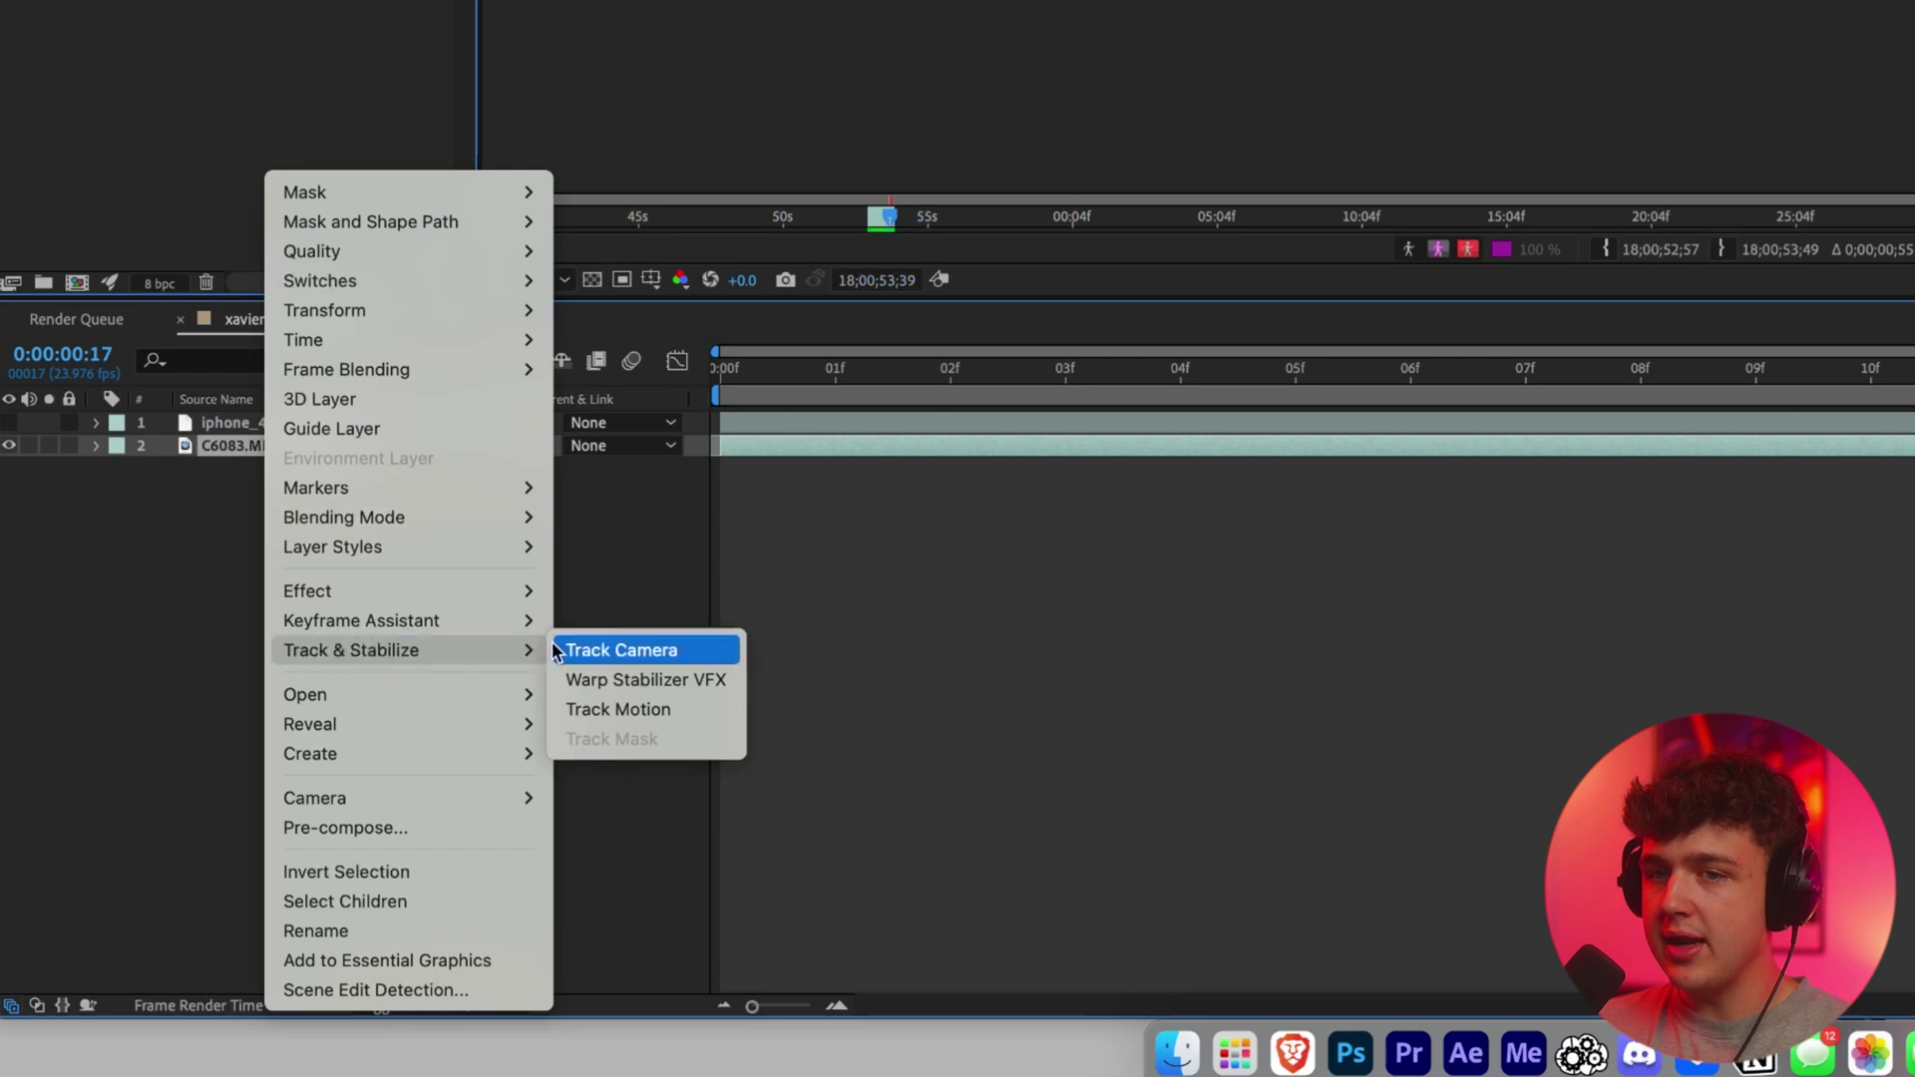
pyautogui.click(600, 649)
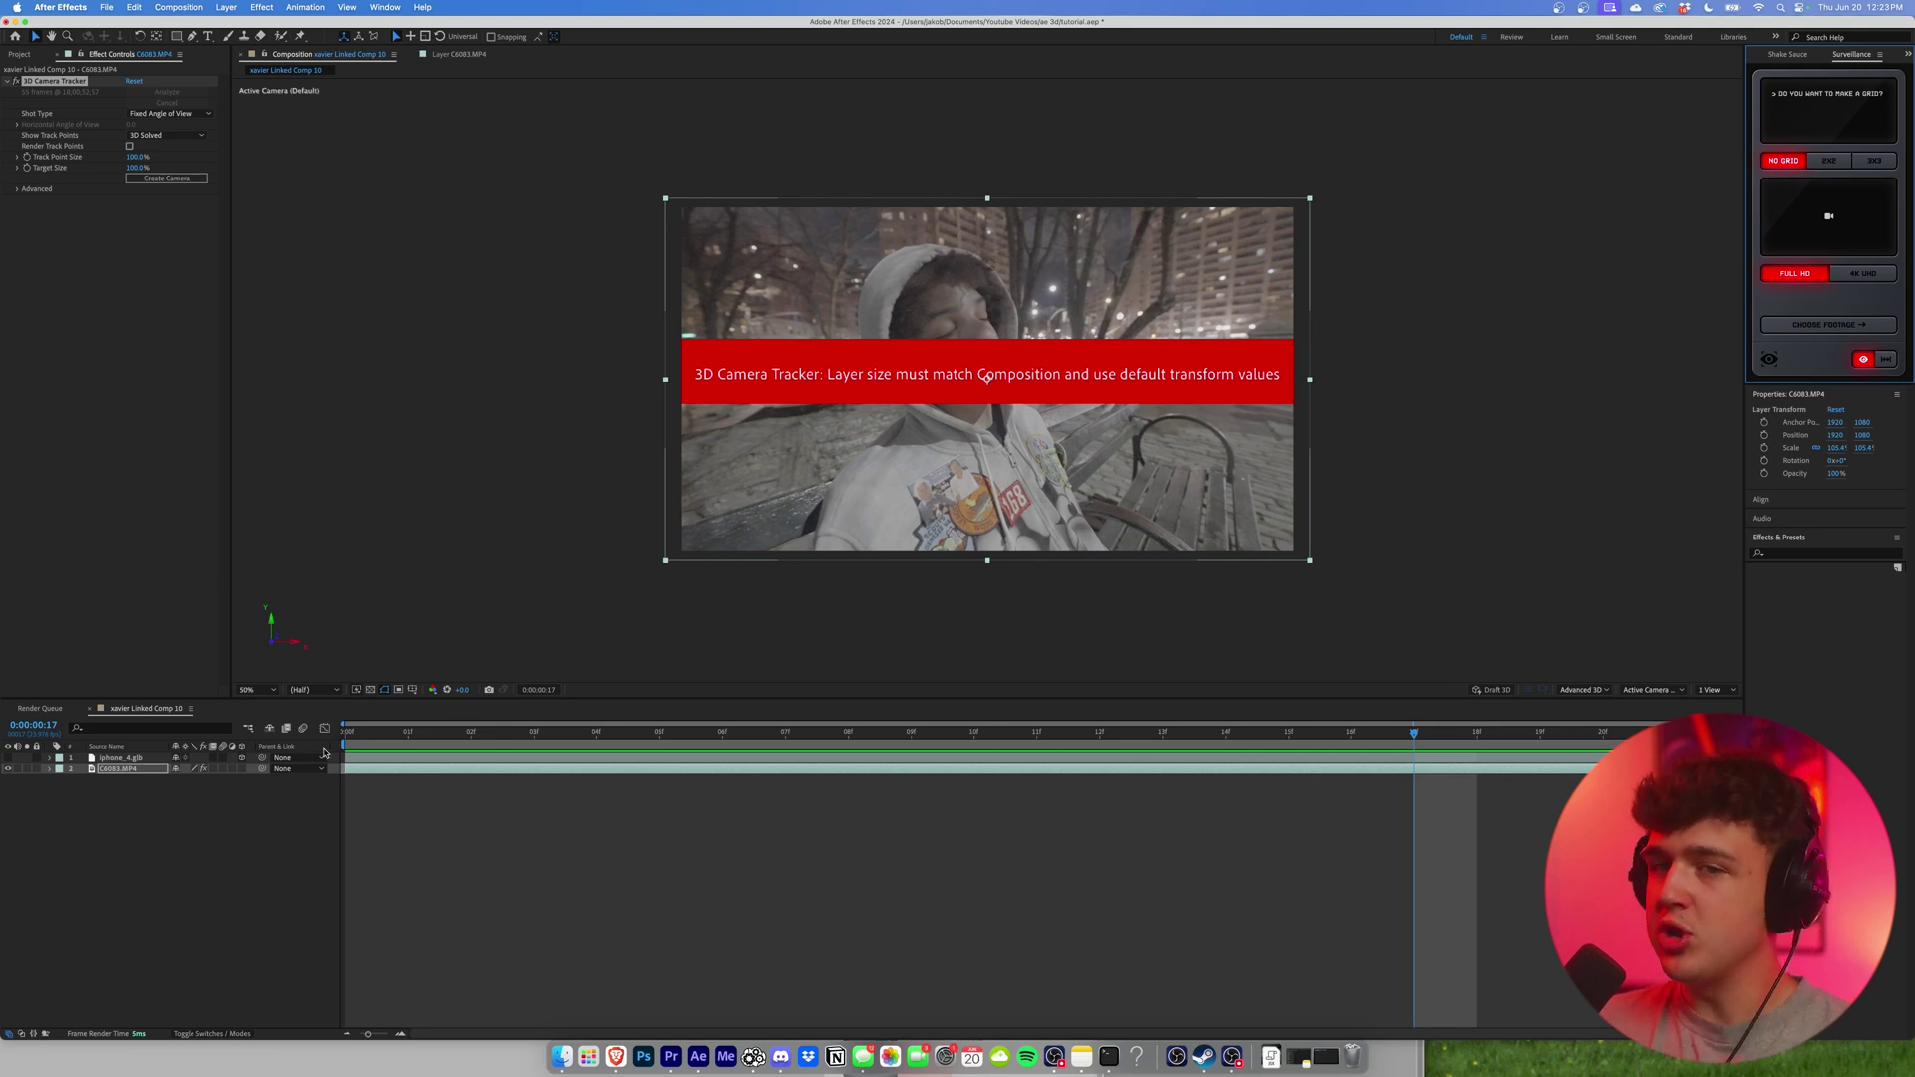
# Add the composition to the render queue with render.mp4 in the ae 3d folder as its output file.
pyautogui.click(362, 741)
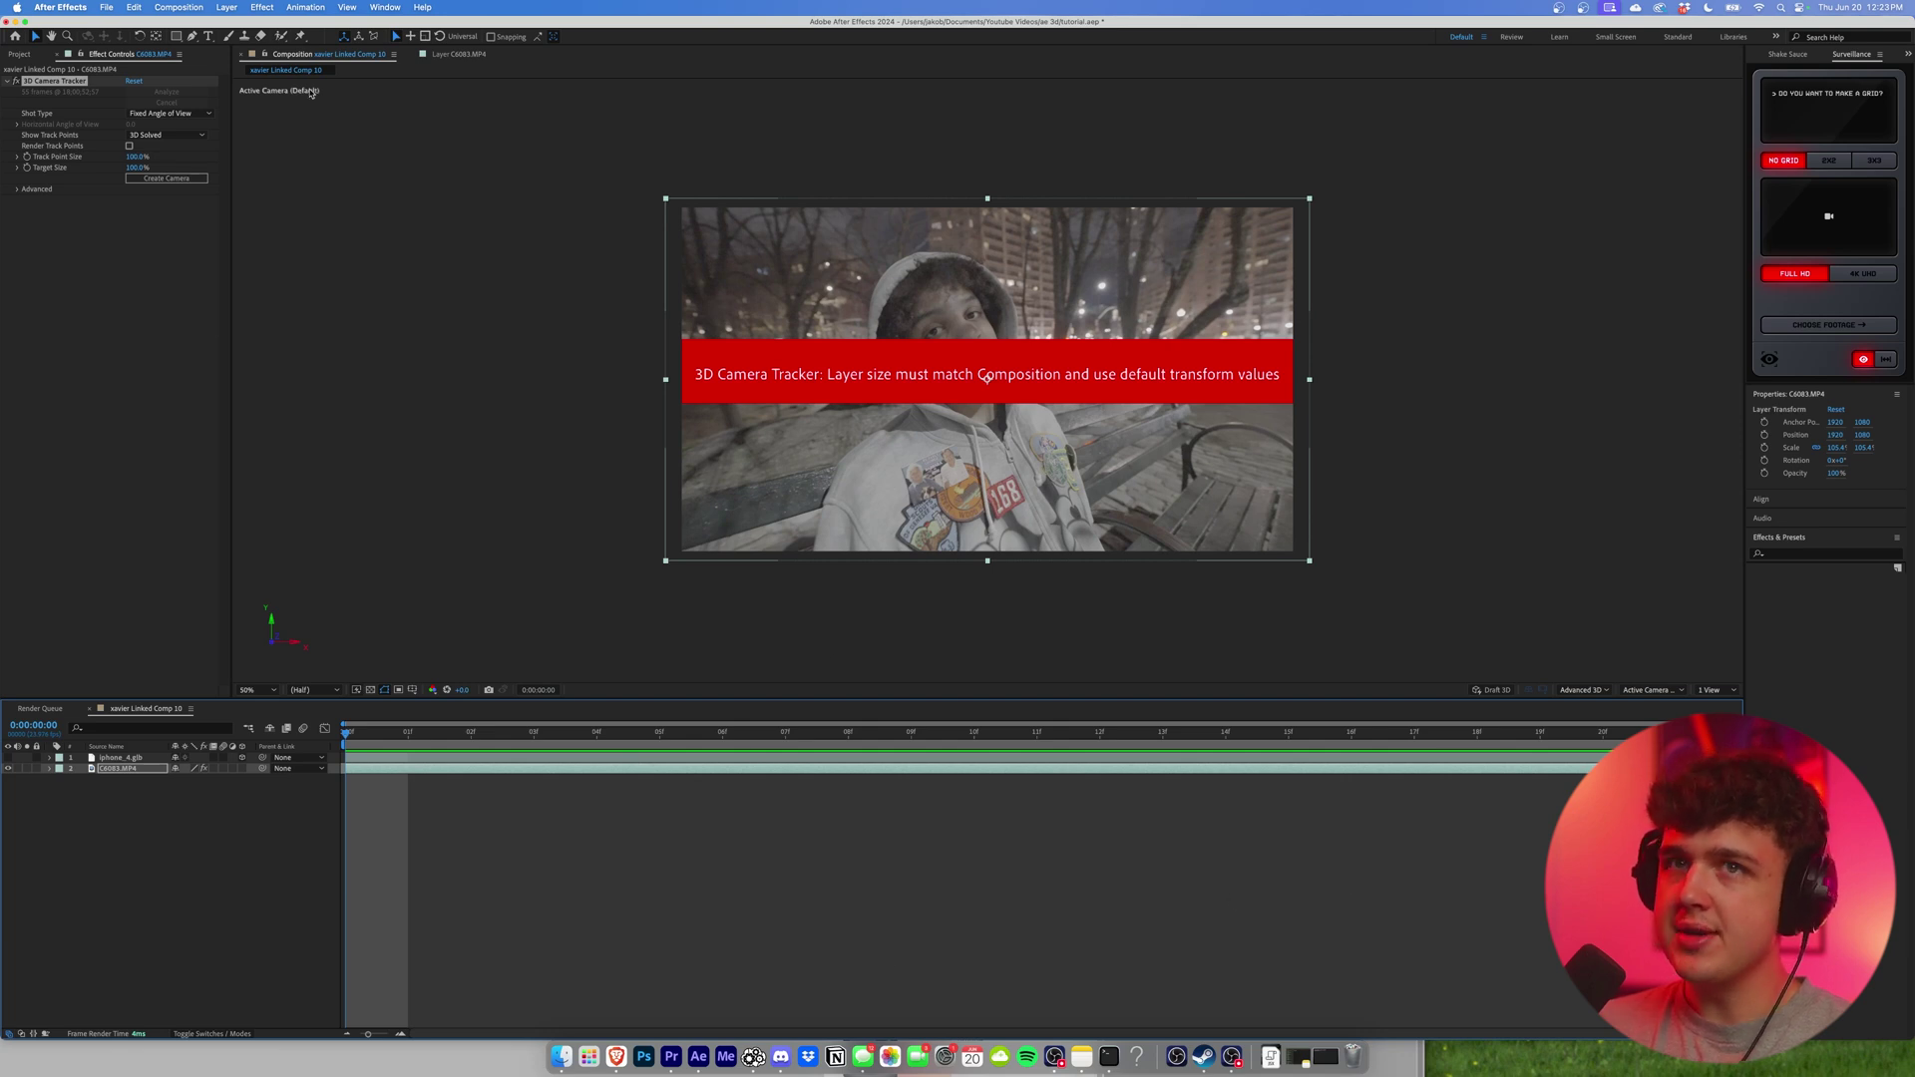
pyautogui.click(106, 7)
pyautogui.moveTo(150, 219)
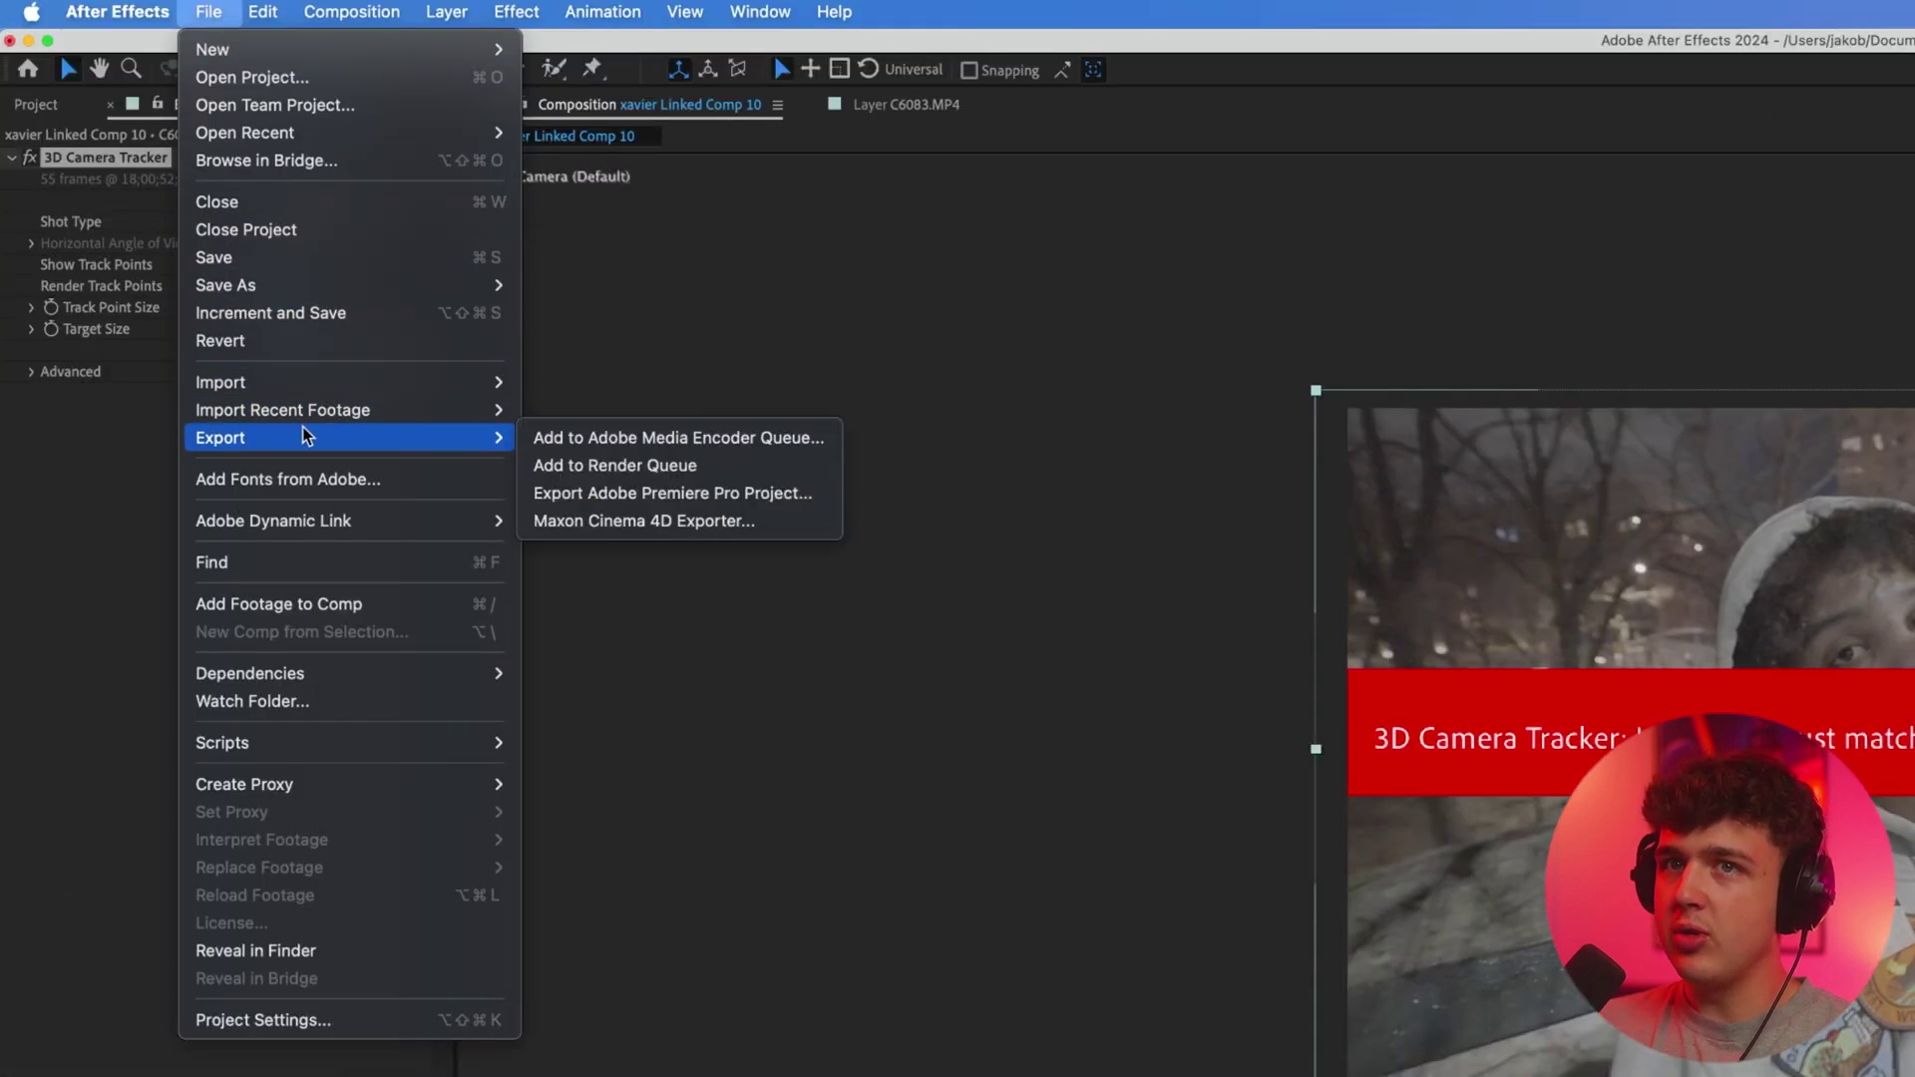
pyautogui.click(544, 465)
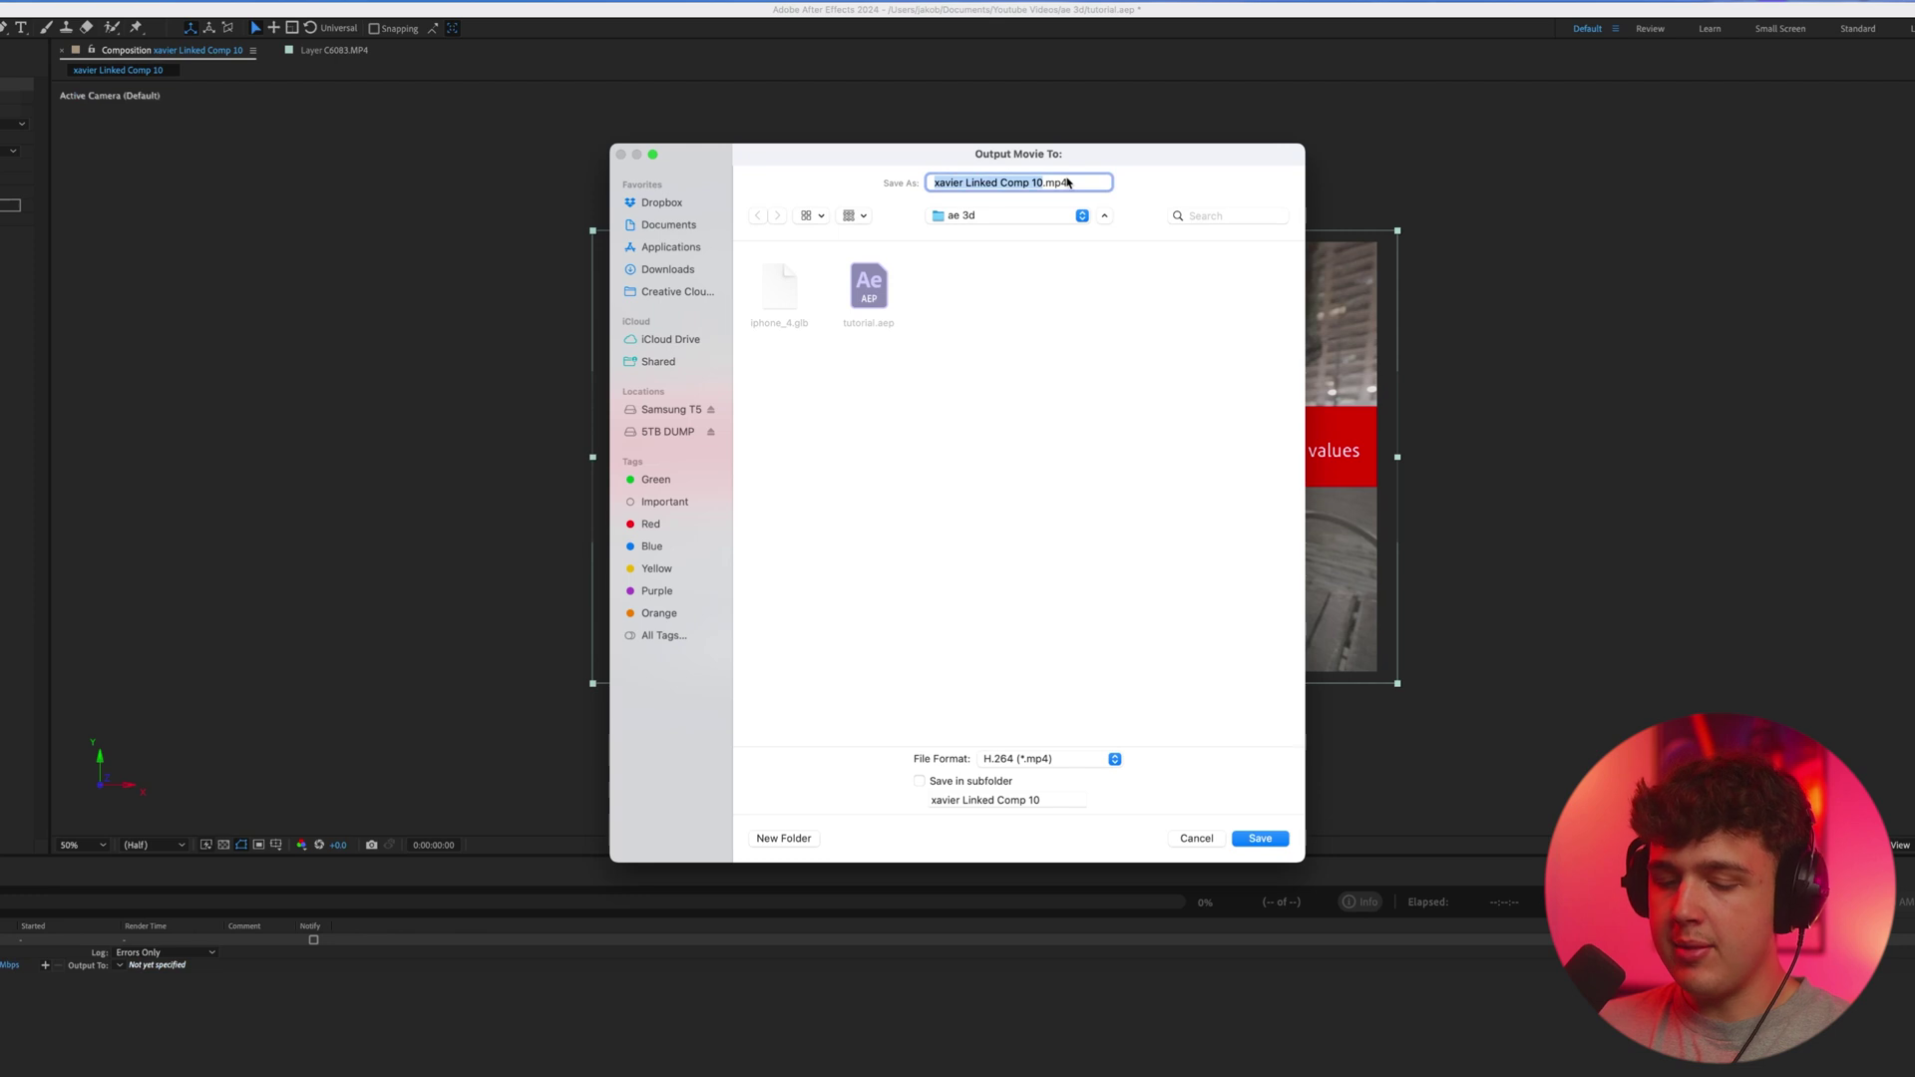
pyautogui.click(1260, 837)
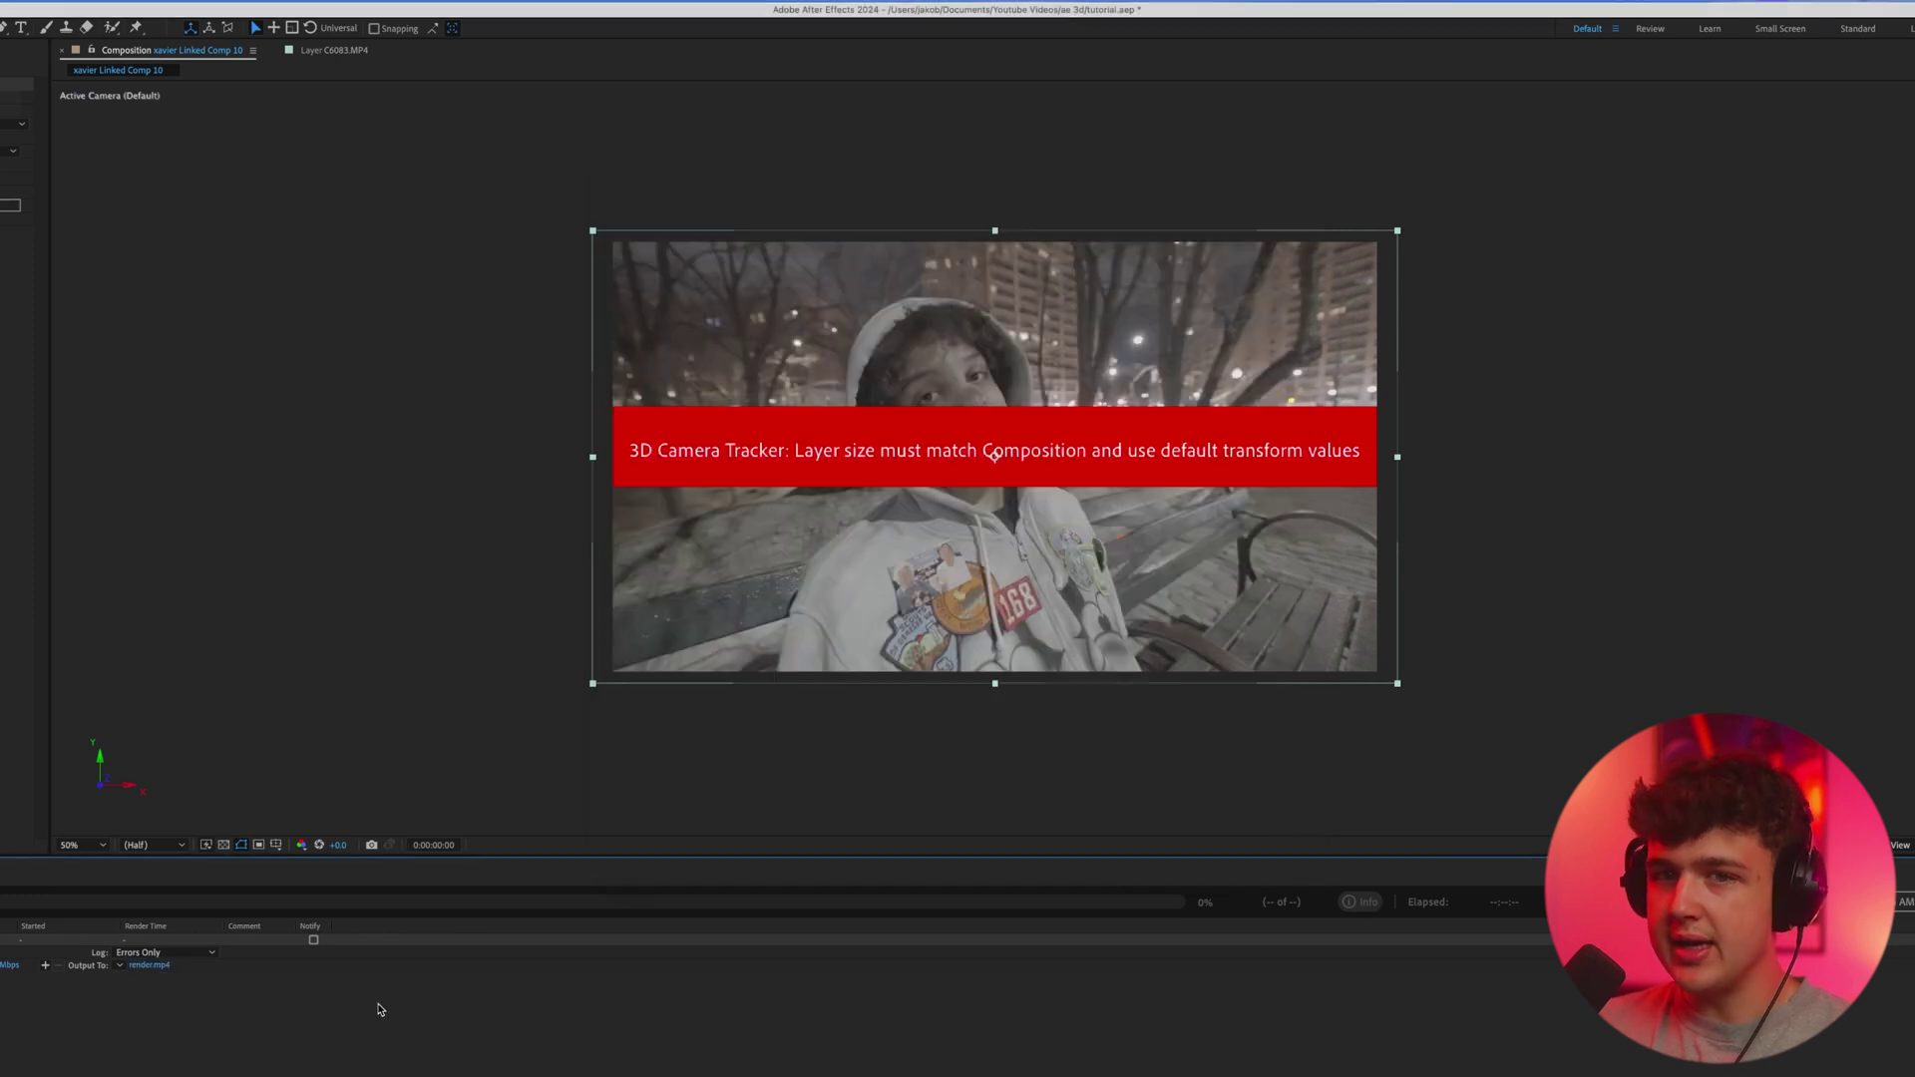
# Set the output module format to QuickTime, accept the settings and render the composition.
pyautogui.click(8, 964)
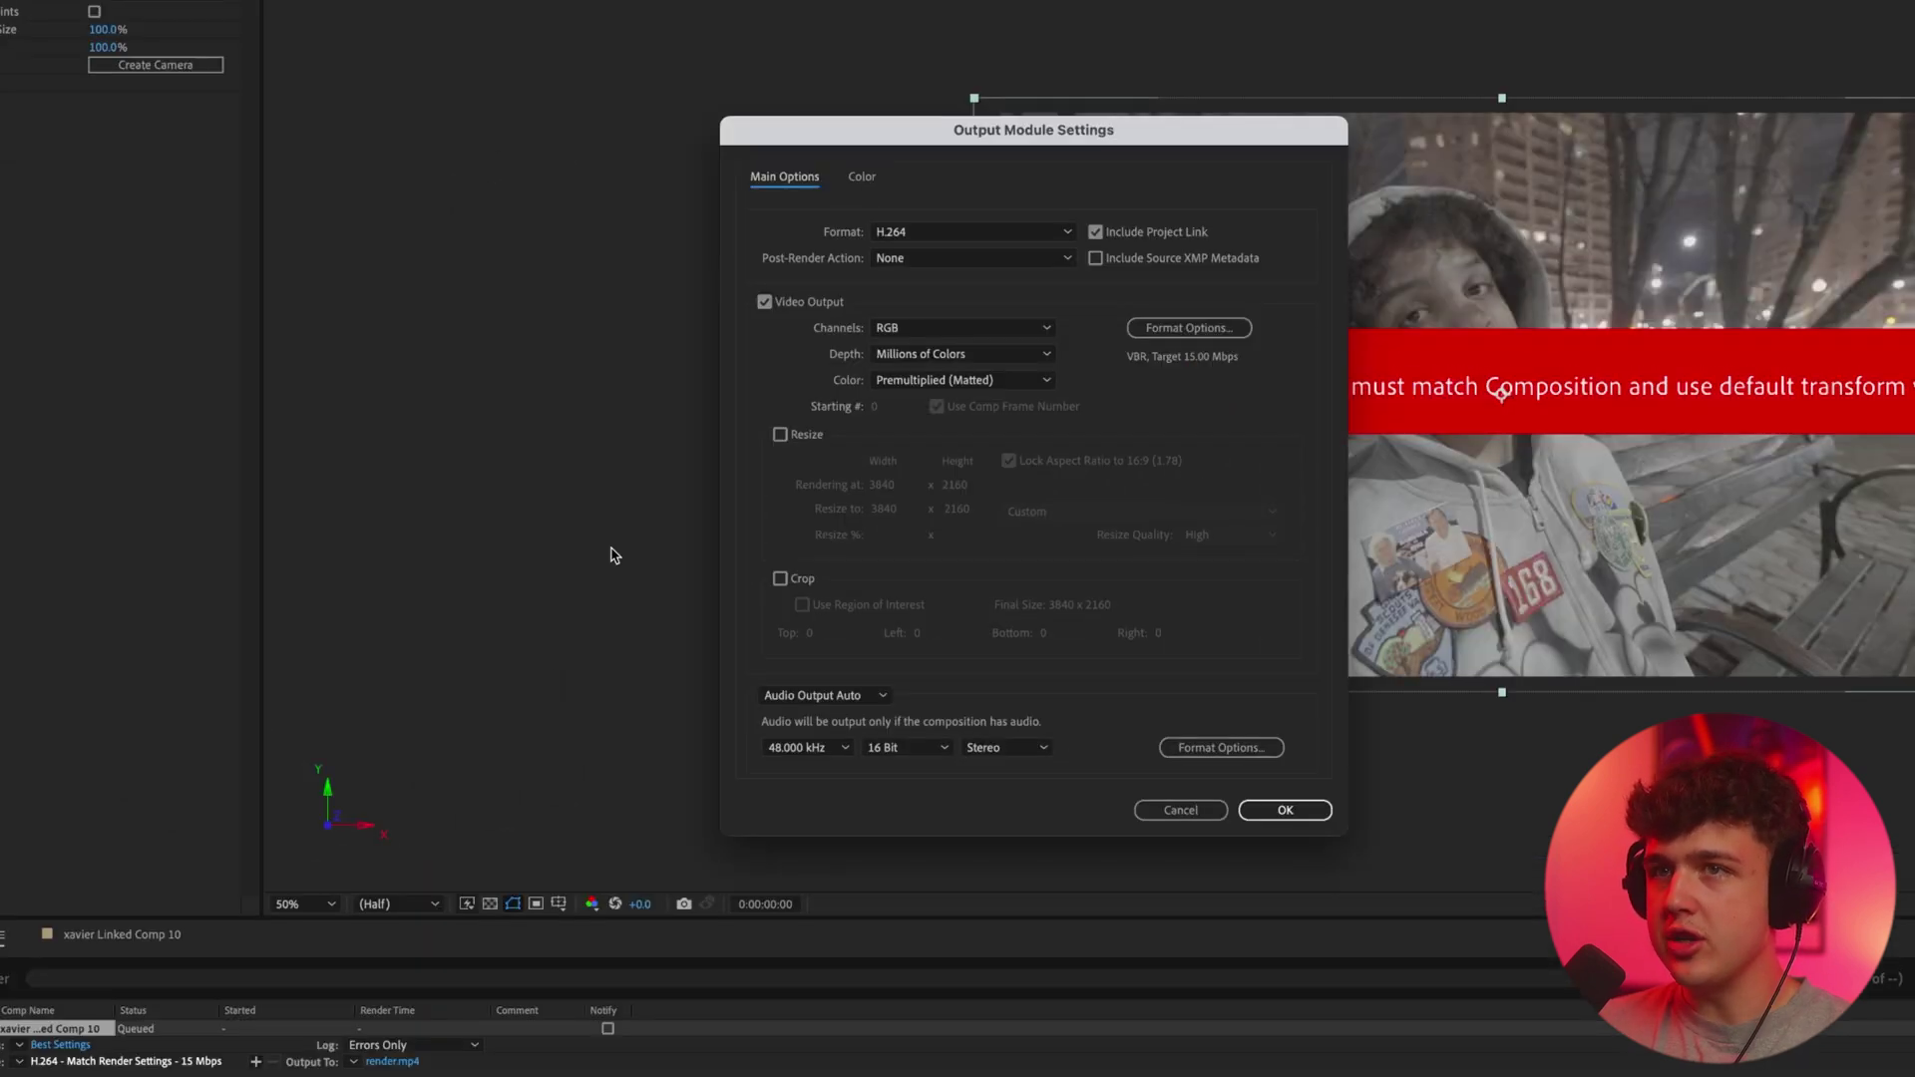
pyautogui.click(949, 240)
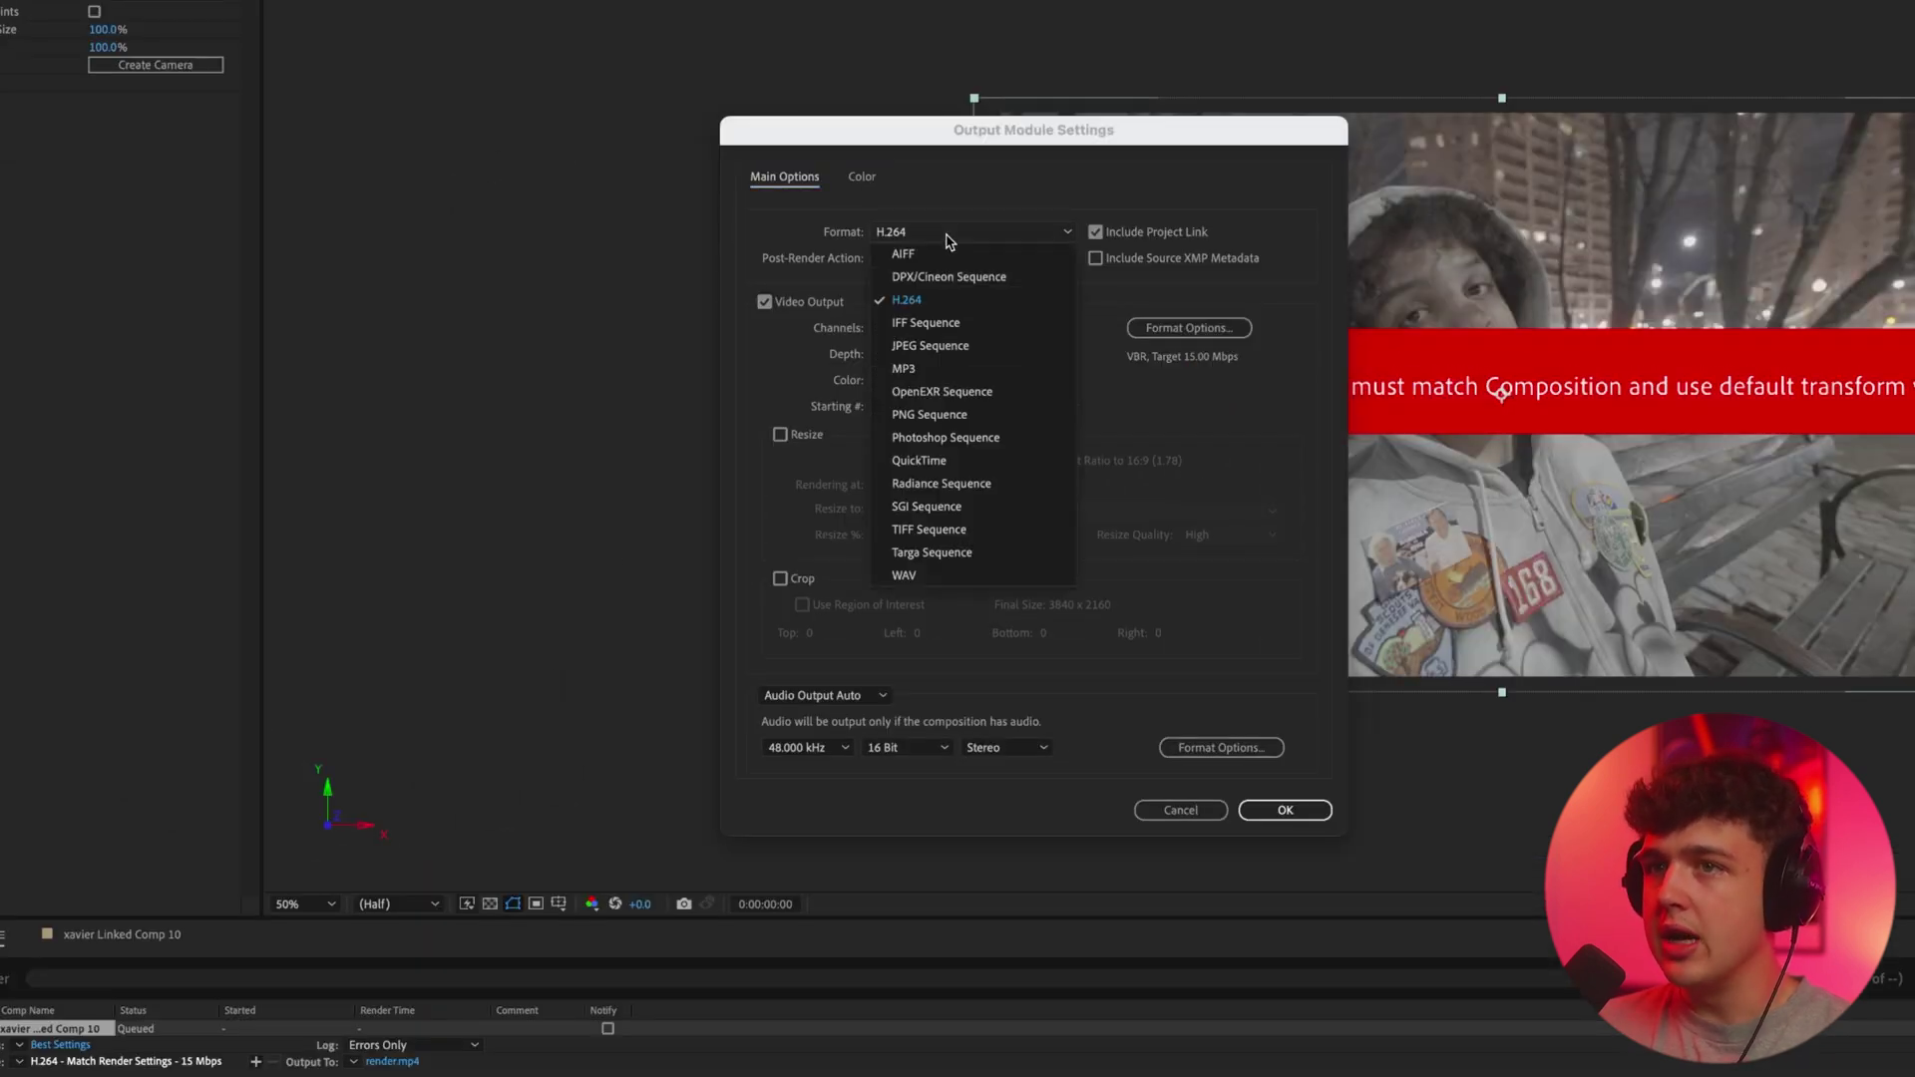
pyautogui.click(942, 469)
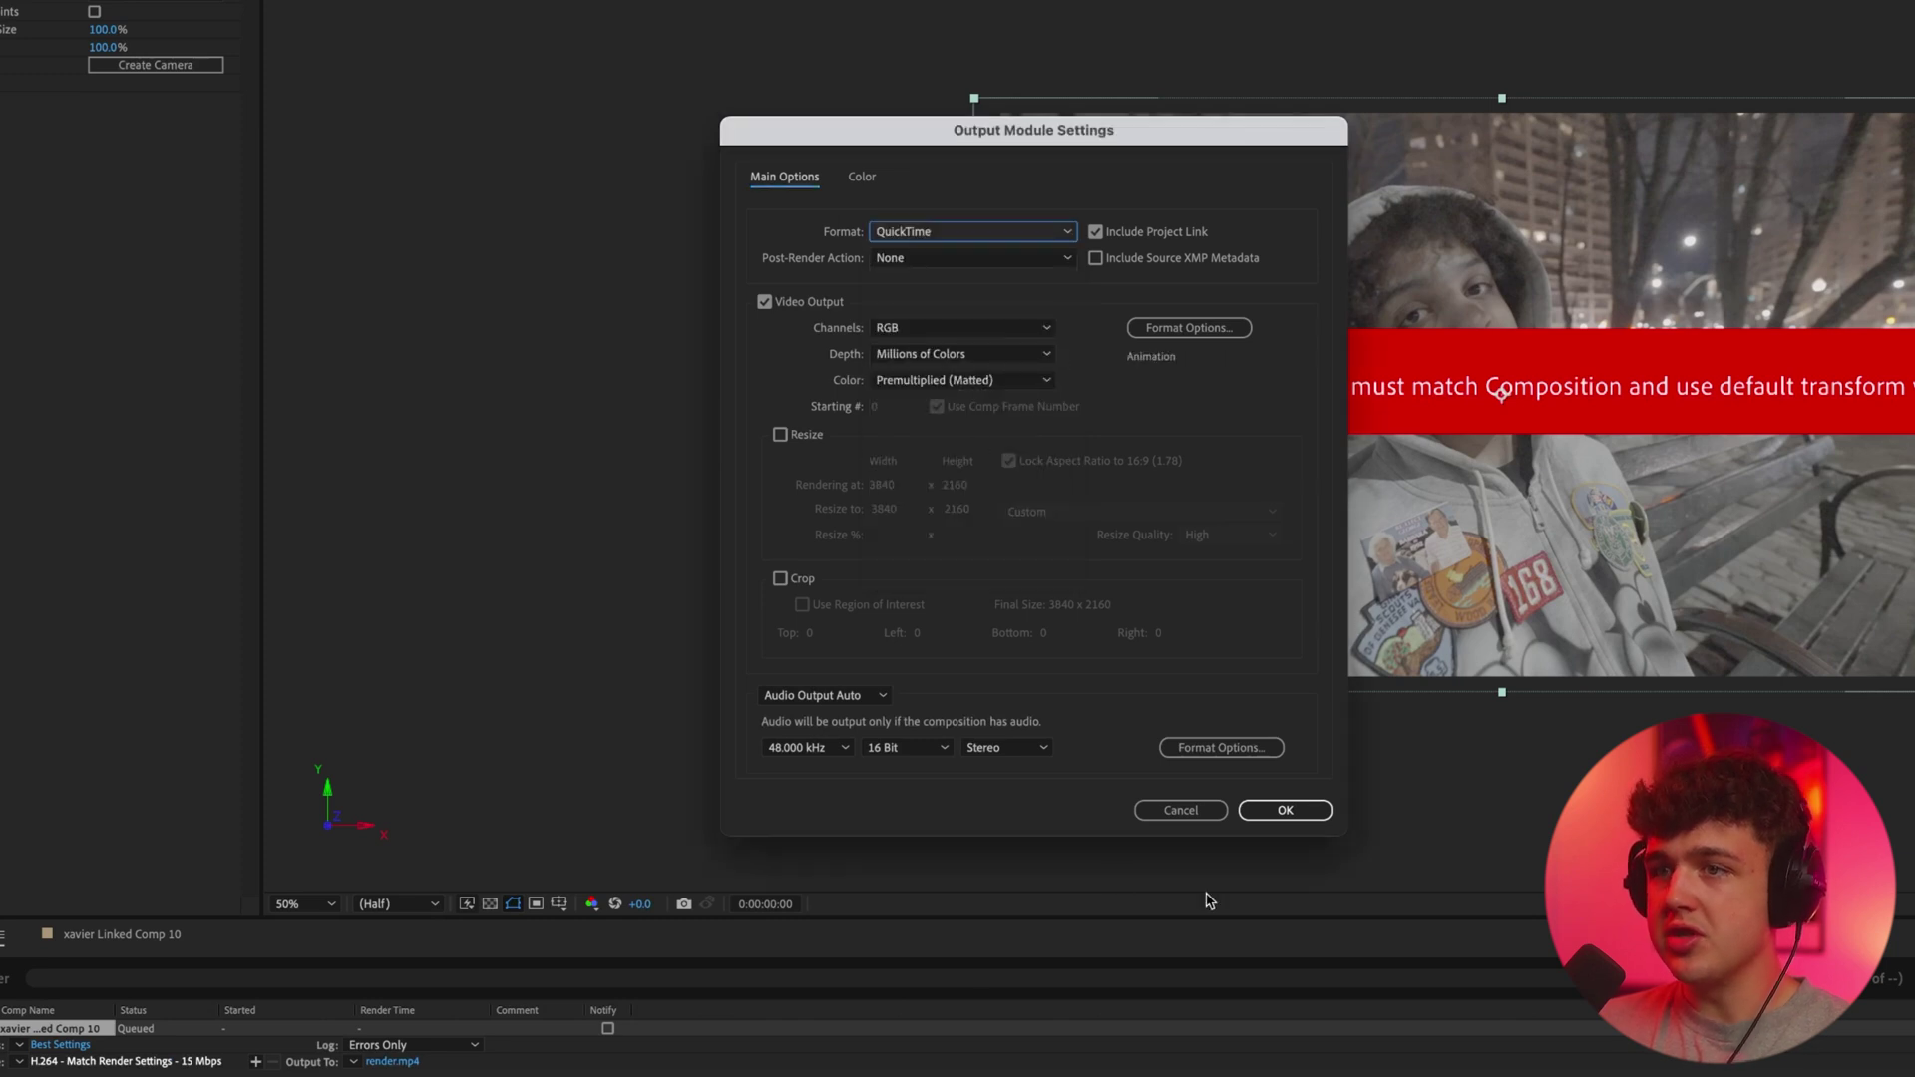
pyautogui.click(1286, 810)
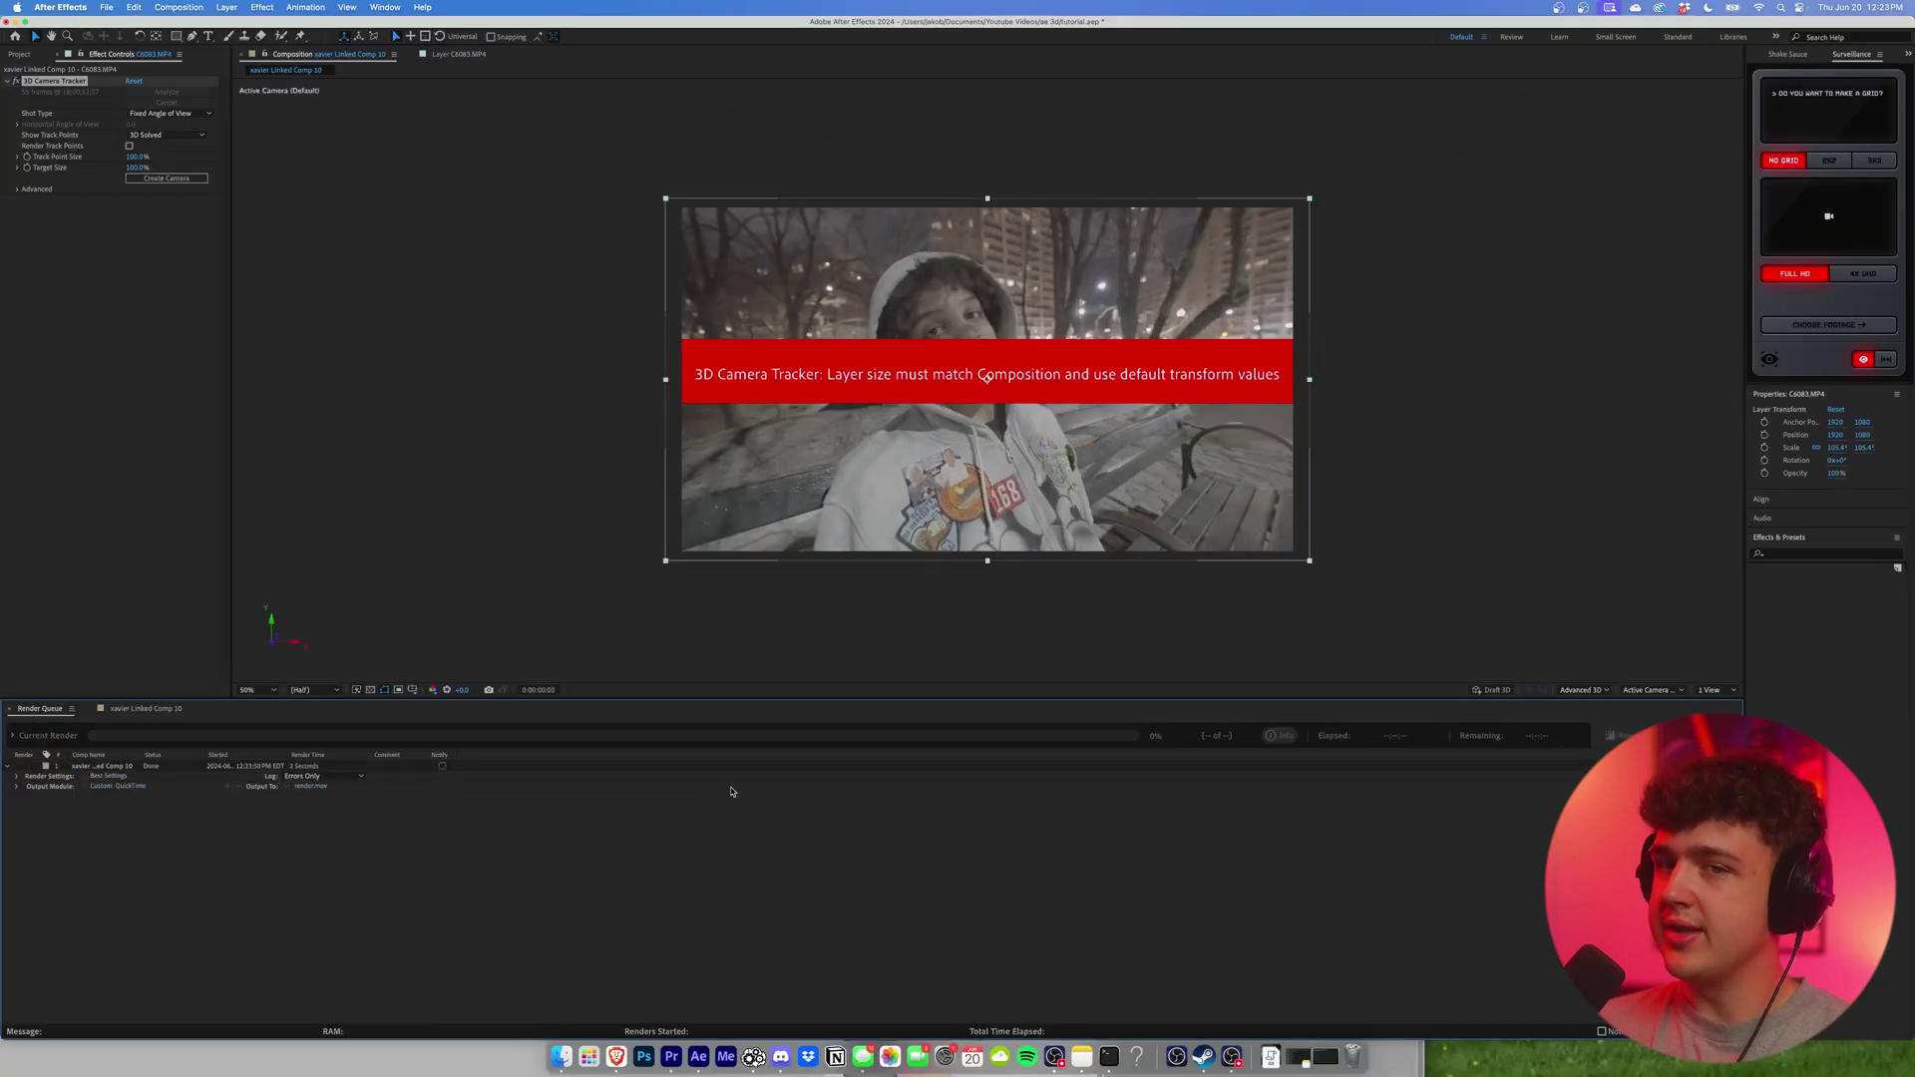
# Bring the rendered render.mov clip from Finder into xavier Linked Comp 10, directly above the C6083.MP4 layer.
pyautogui.click(157, 709)
pyautogui.click(562, 1058)
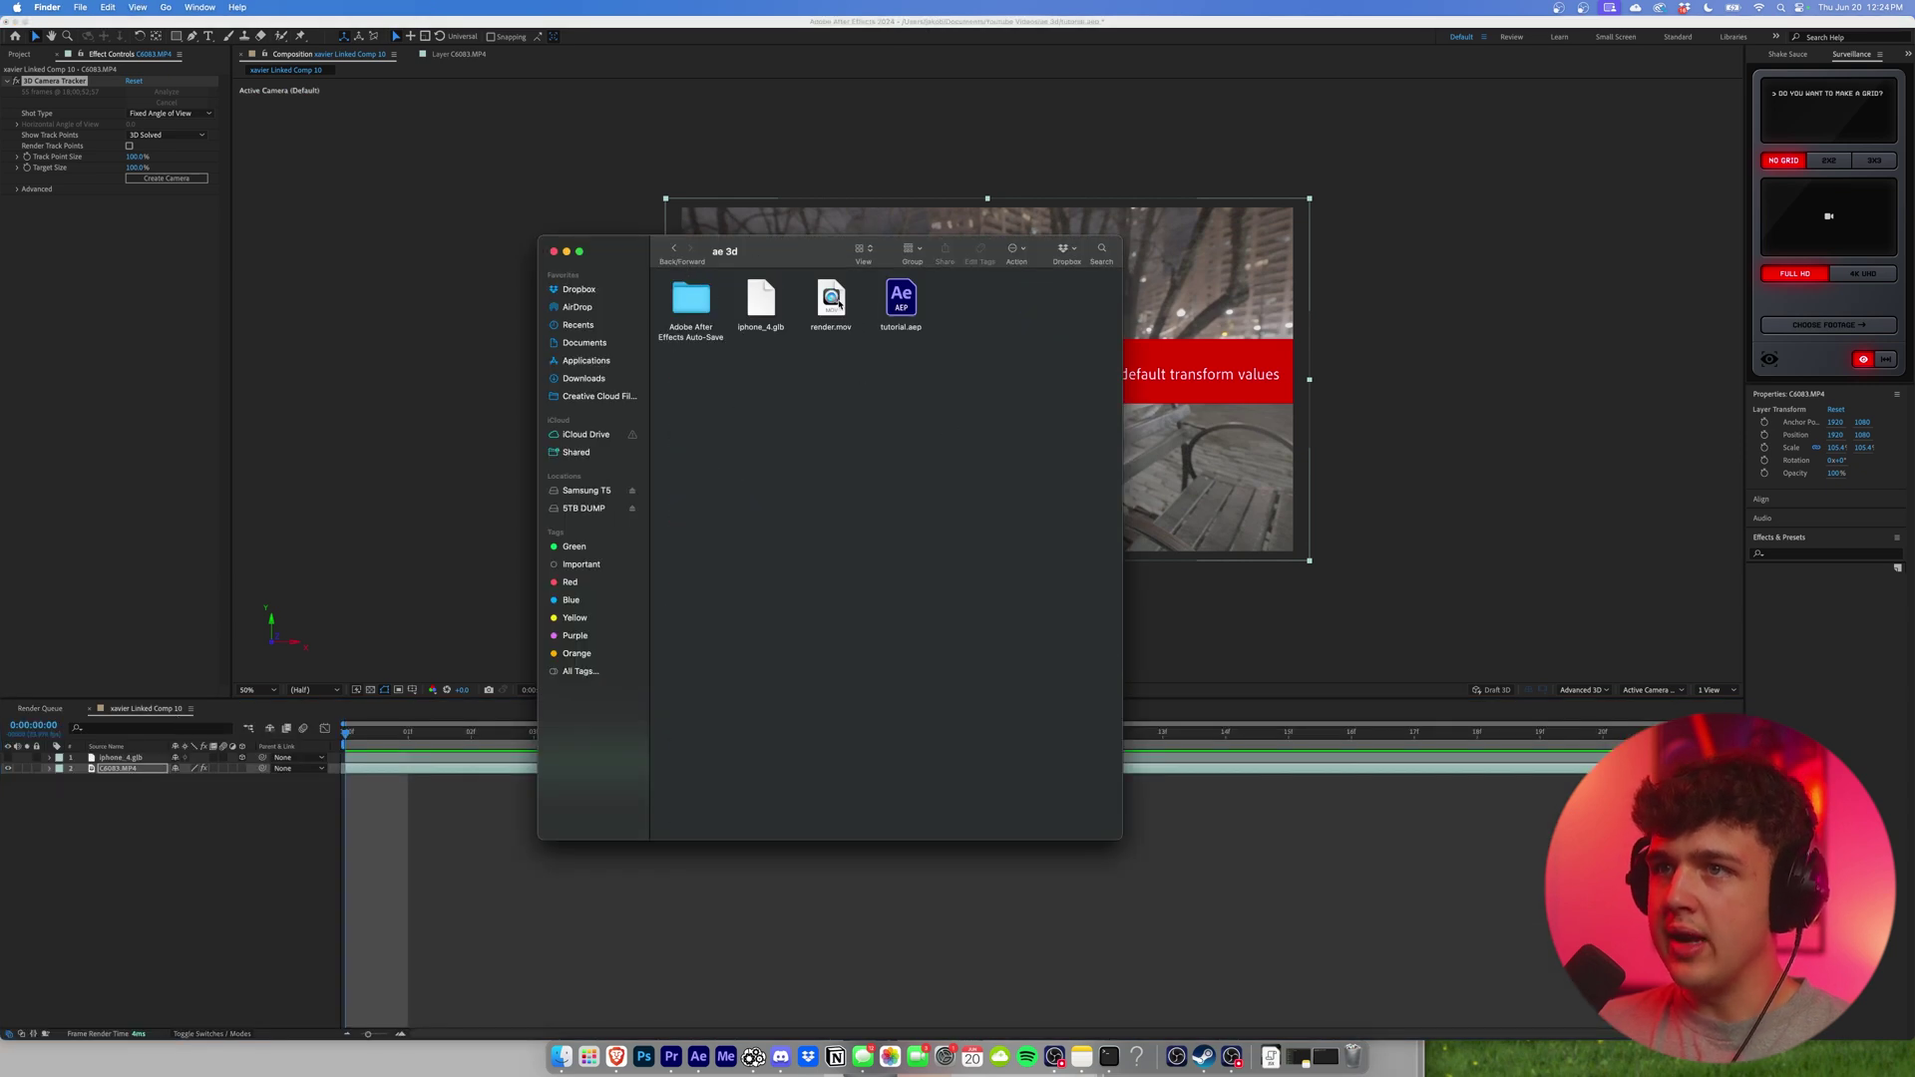
pyautogui.moveTo(838, 302); pyautogui.dragTo(80, 773)
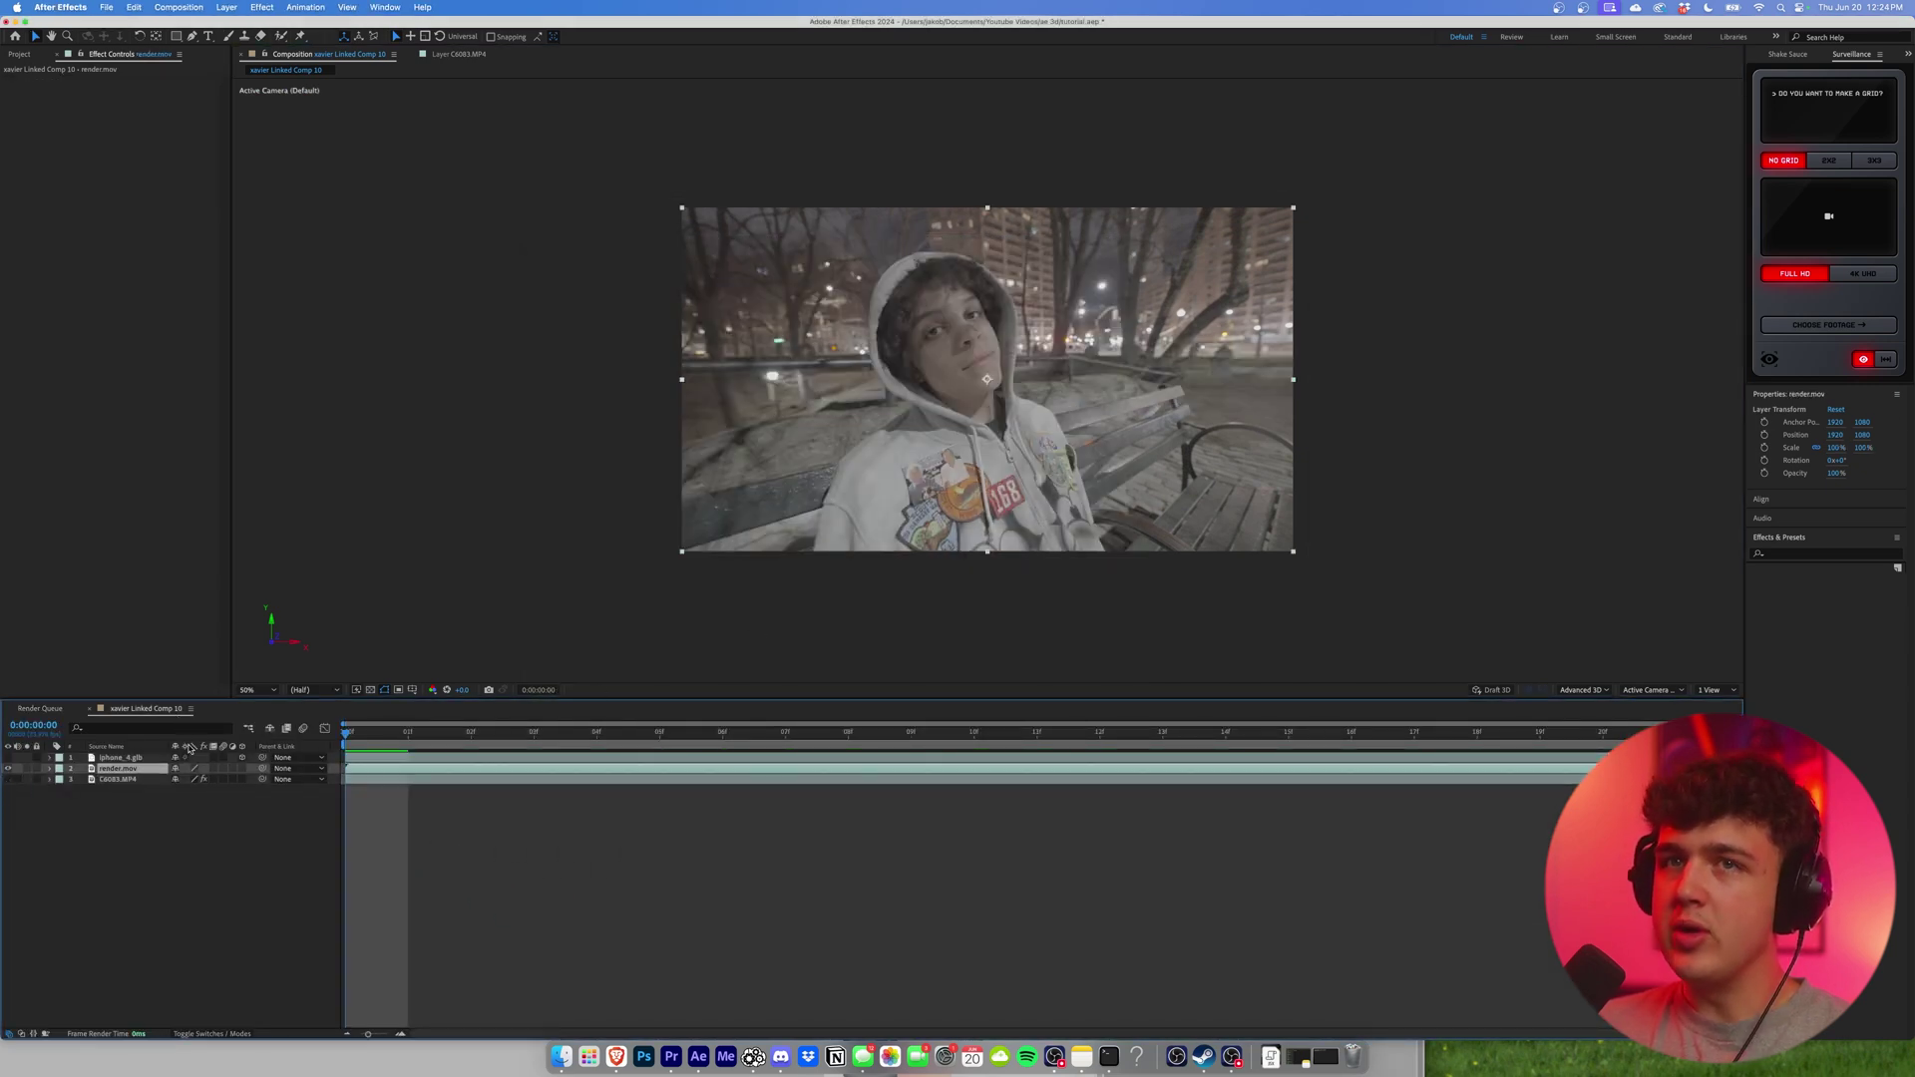
# Try Track Camera on the render.mov layer with enlarged track points and remove the tracker effect.
pyautogui.rightClick(139, 771)
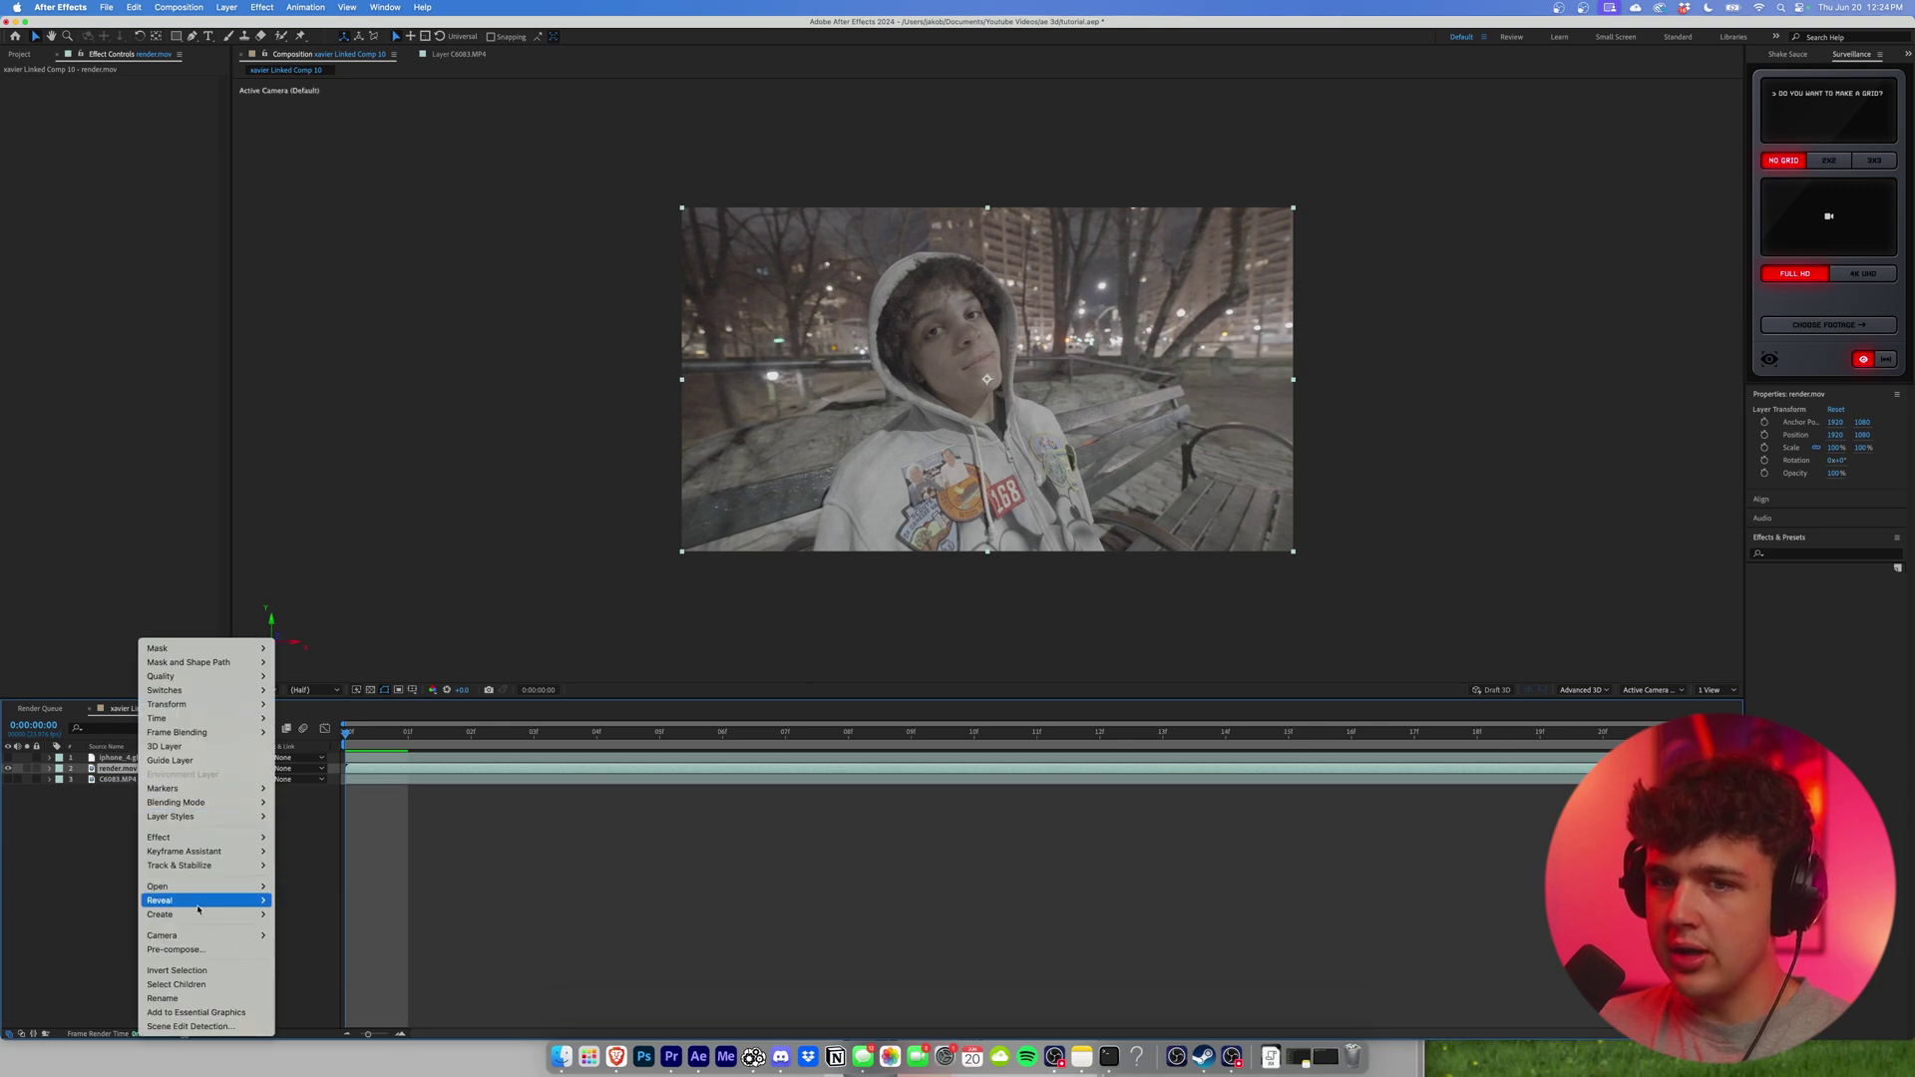
pyautogui.moveTo(240, 865)
pyautogui.click(302, 866)
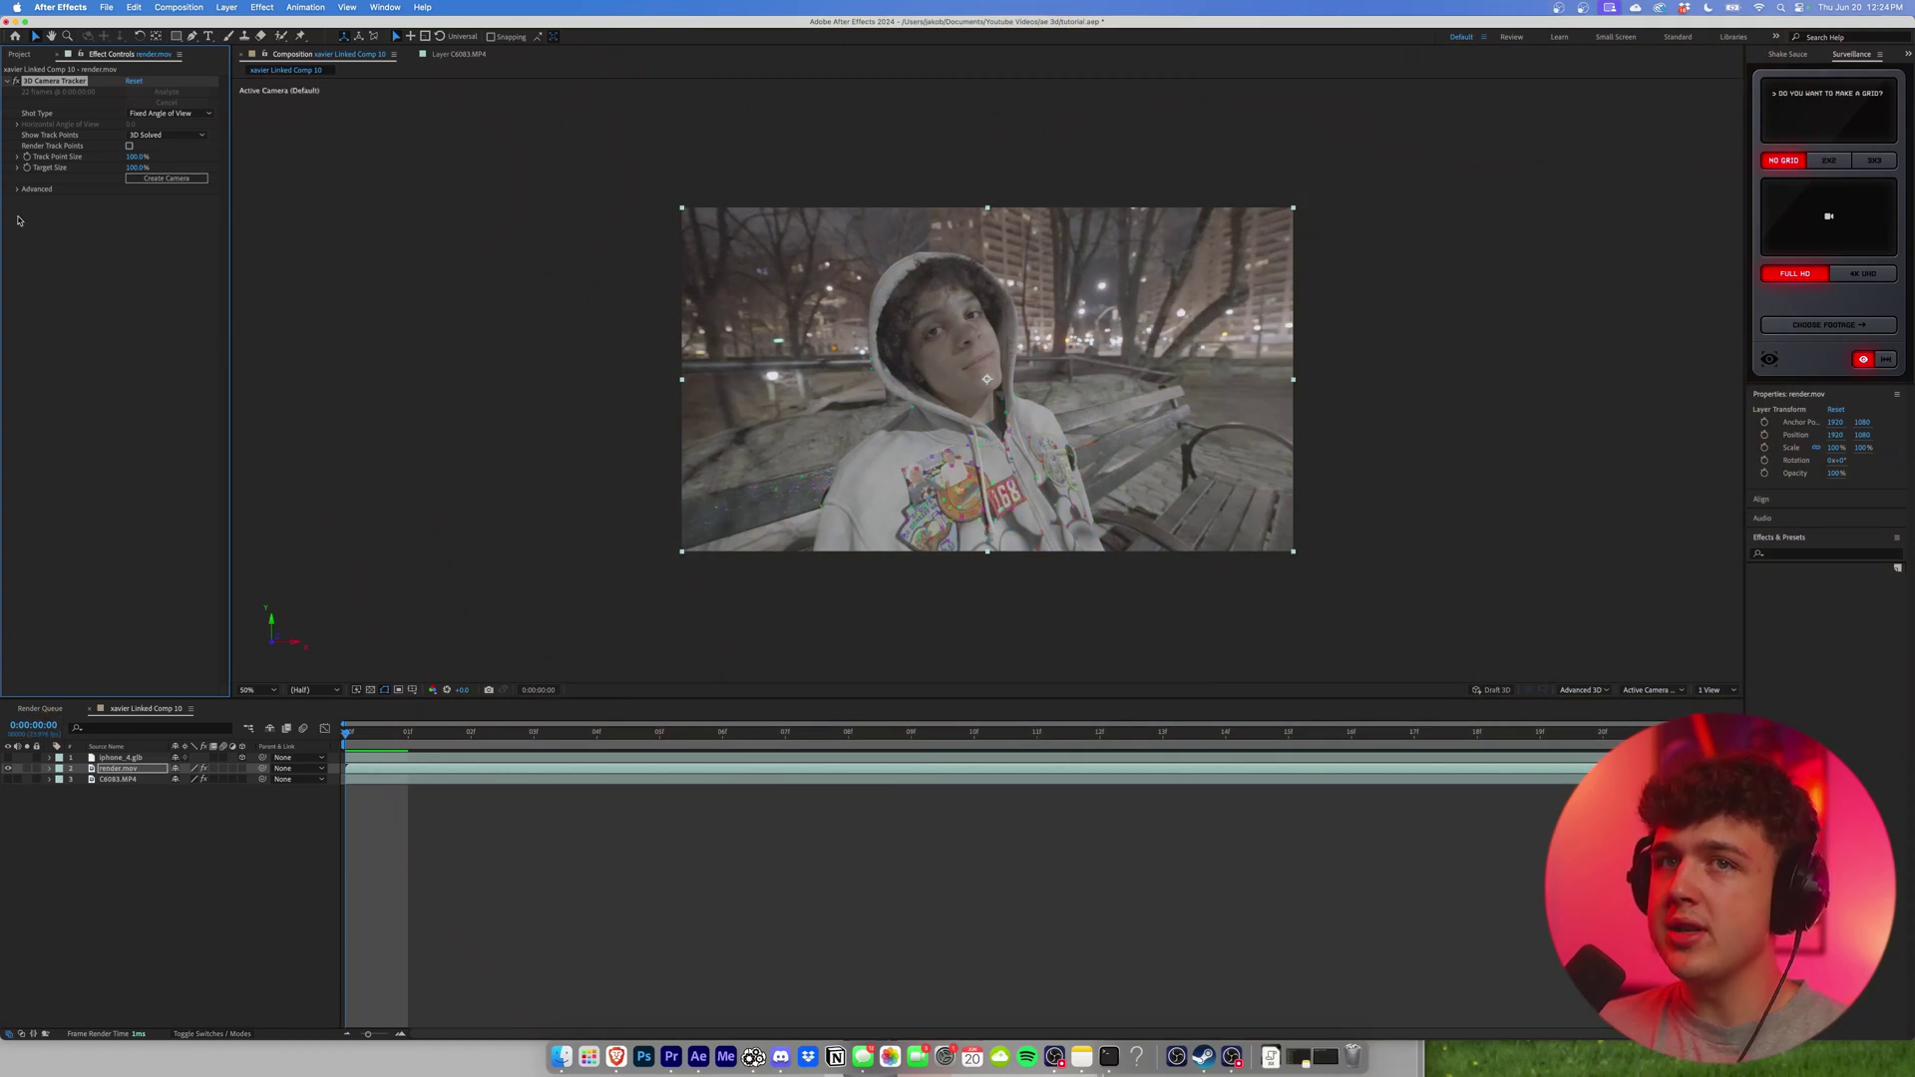
pyautogui.moveTo(136, 157); pyautogui.dragTo(224, 155)
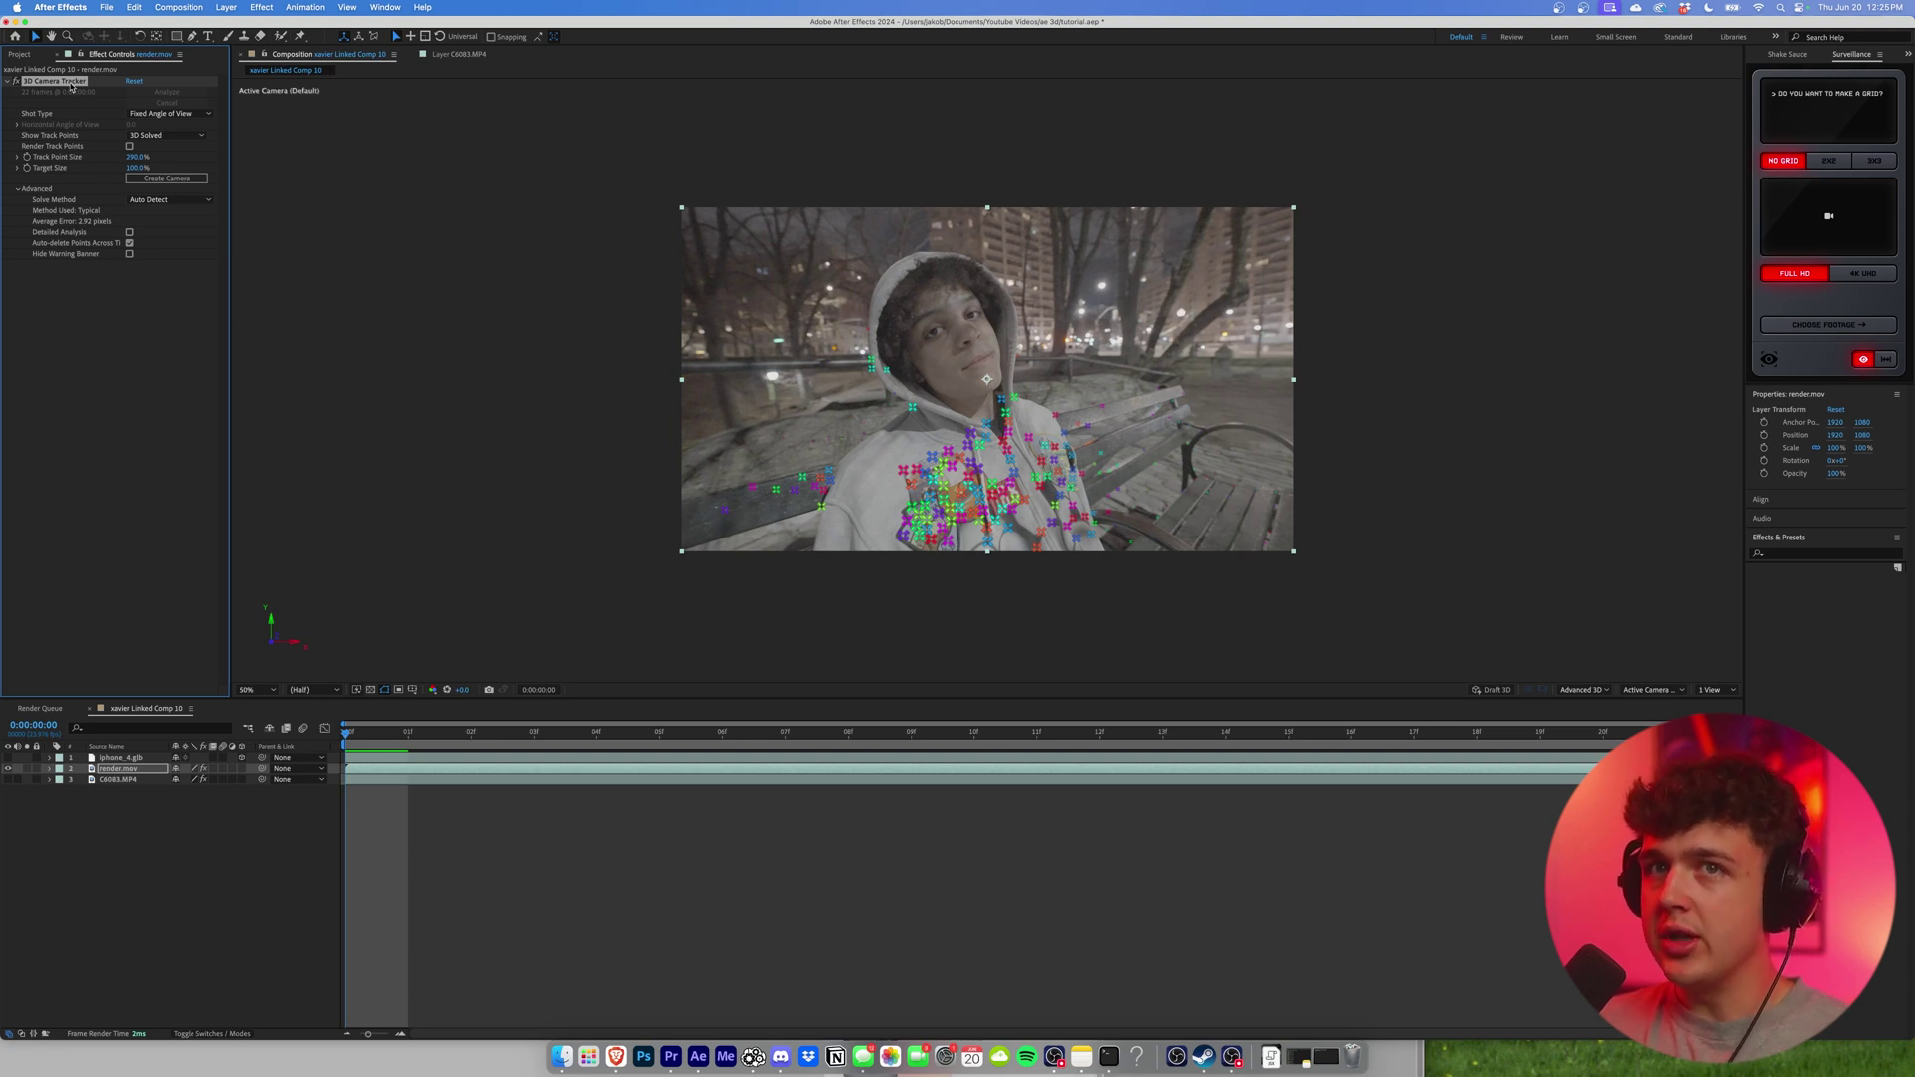
pyautogui.press('Delete')
# Apply Unsharp Mask to the render.mov layer and strongly raise its amount and radius.
pyautogui.click(121, 770)
pyautogui.click(1796, 553)
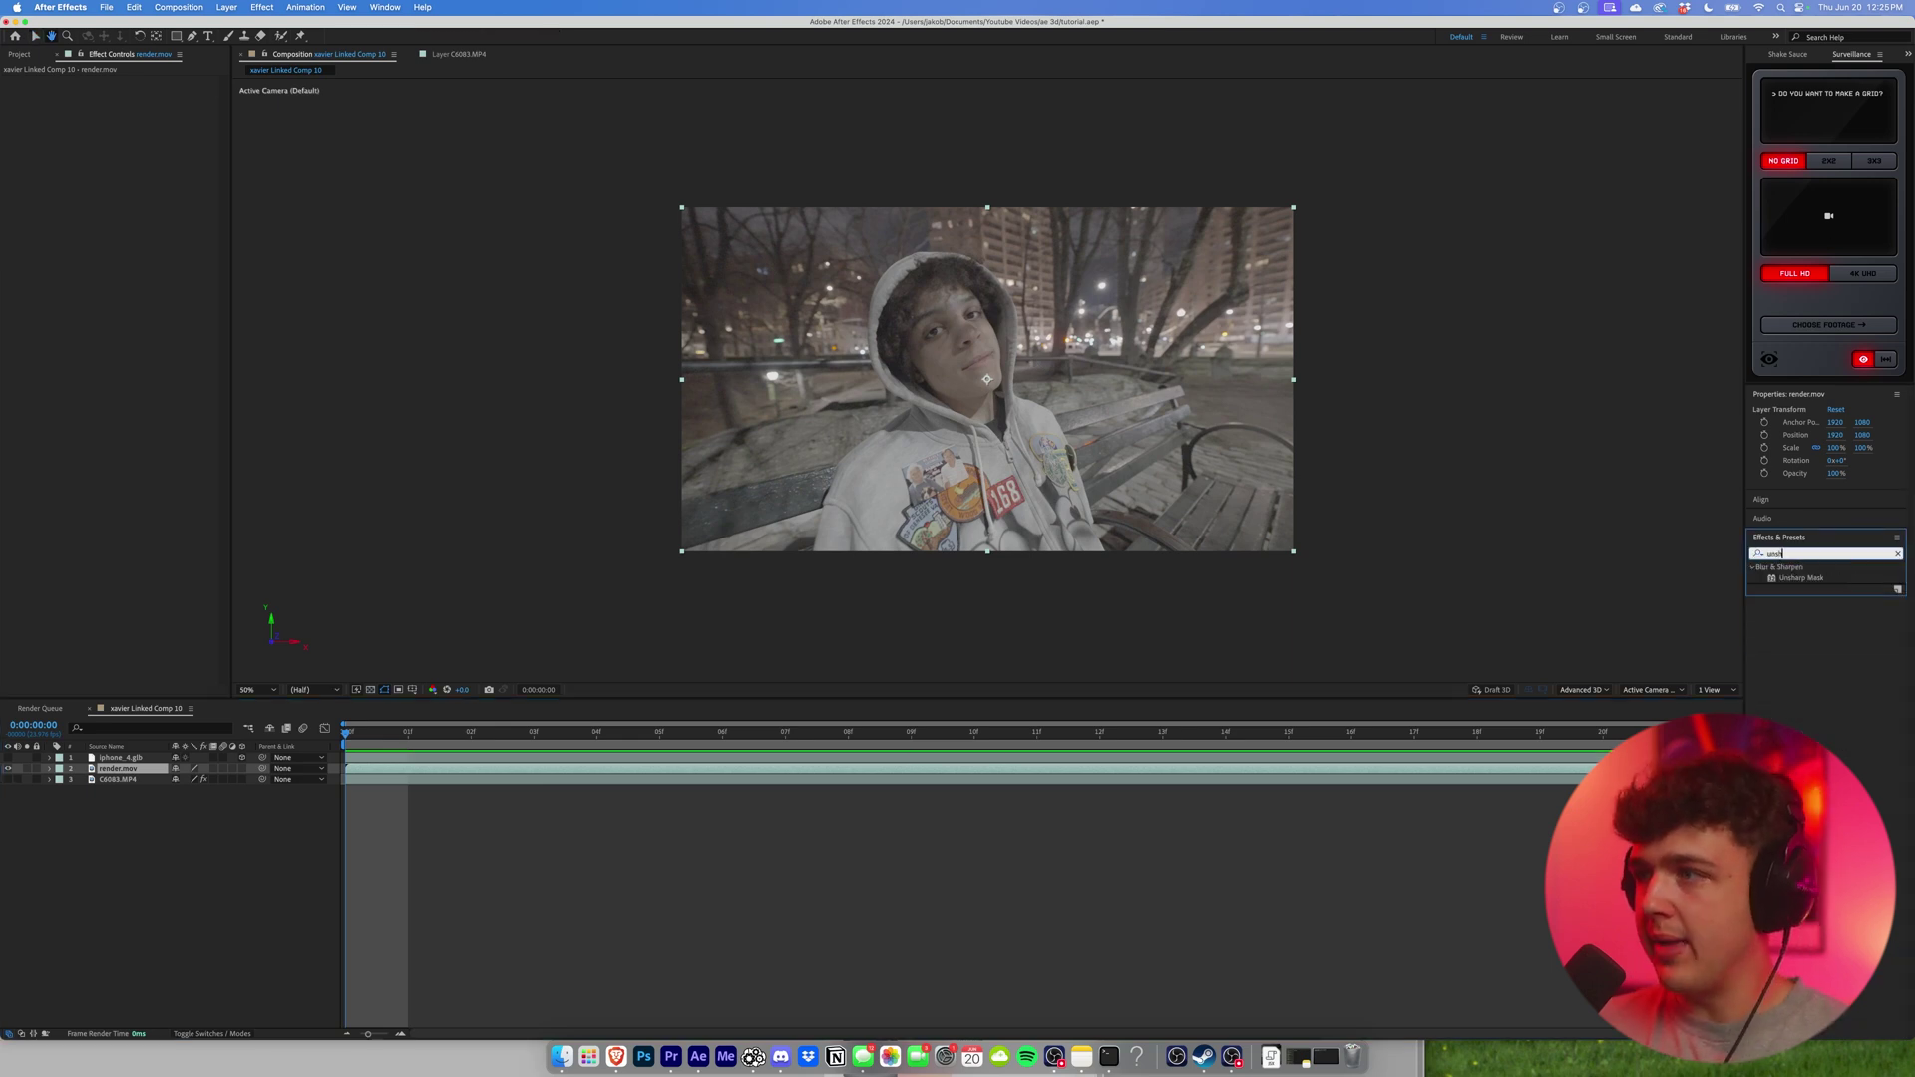
pyautogui.click(1776, 579)
pyautogui.moveTo(245, 705); pyautogui.dragTo(130, 768)
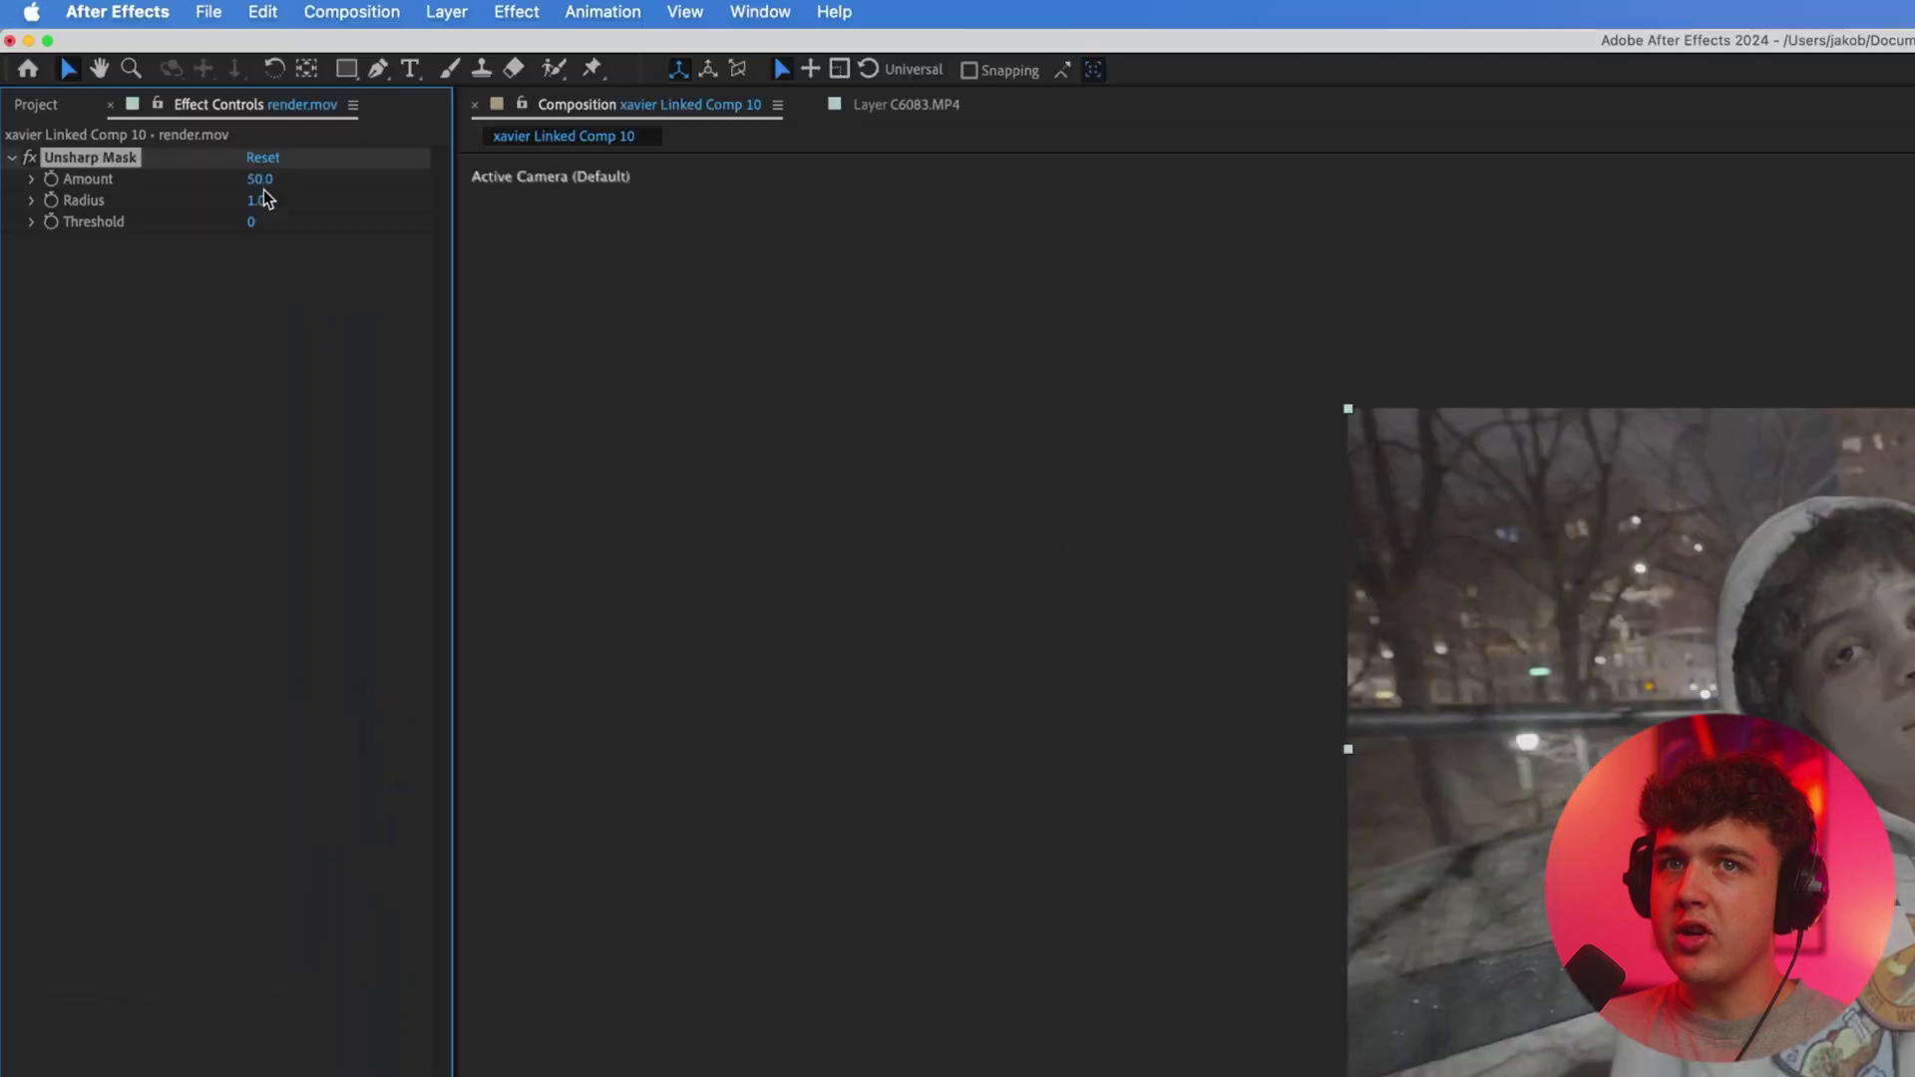
pyautogui.moveTo(259, 181); pyautogui.dragTo(680, 233)
pyautogui.scroll(1, 1326, 614)
pyautogui.click(29, 158)
pyautogui.click(30, 157)
pyautogui.scroll(-1, 1647, 643)
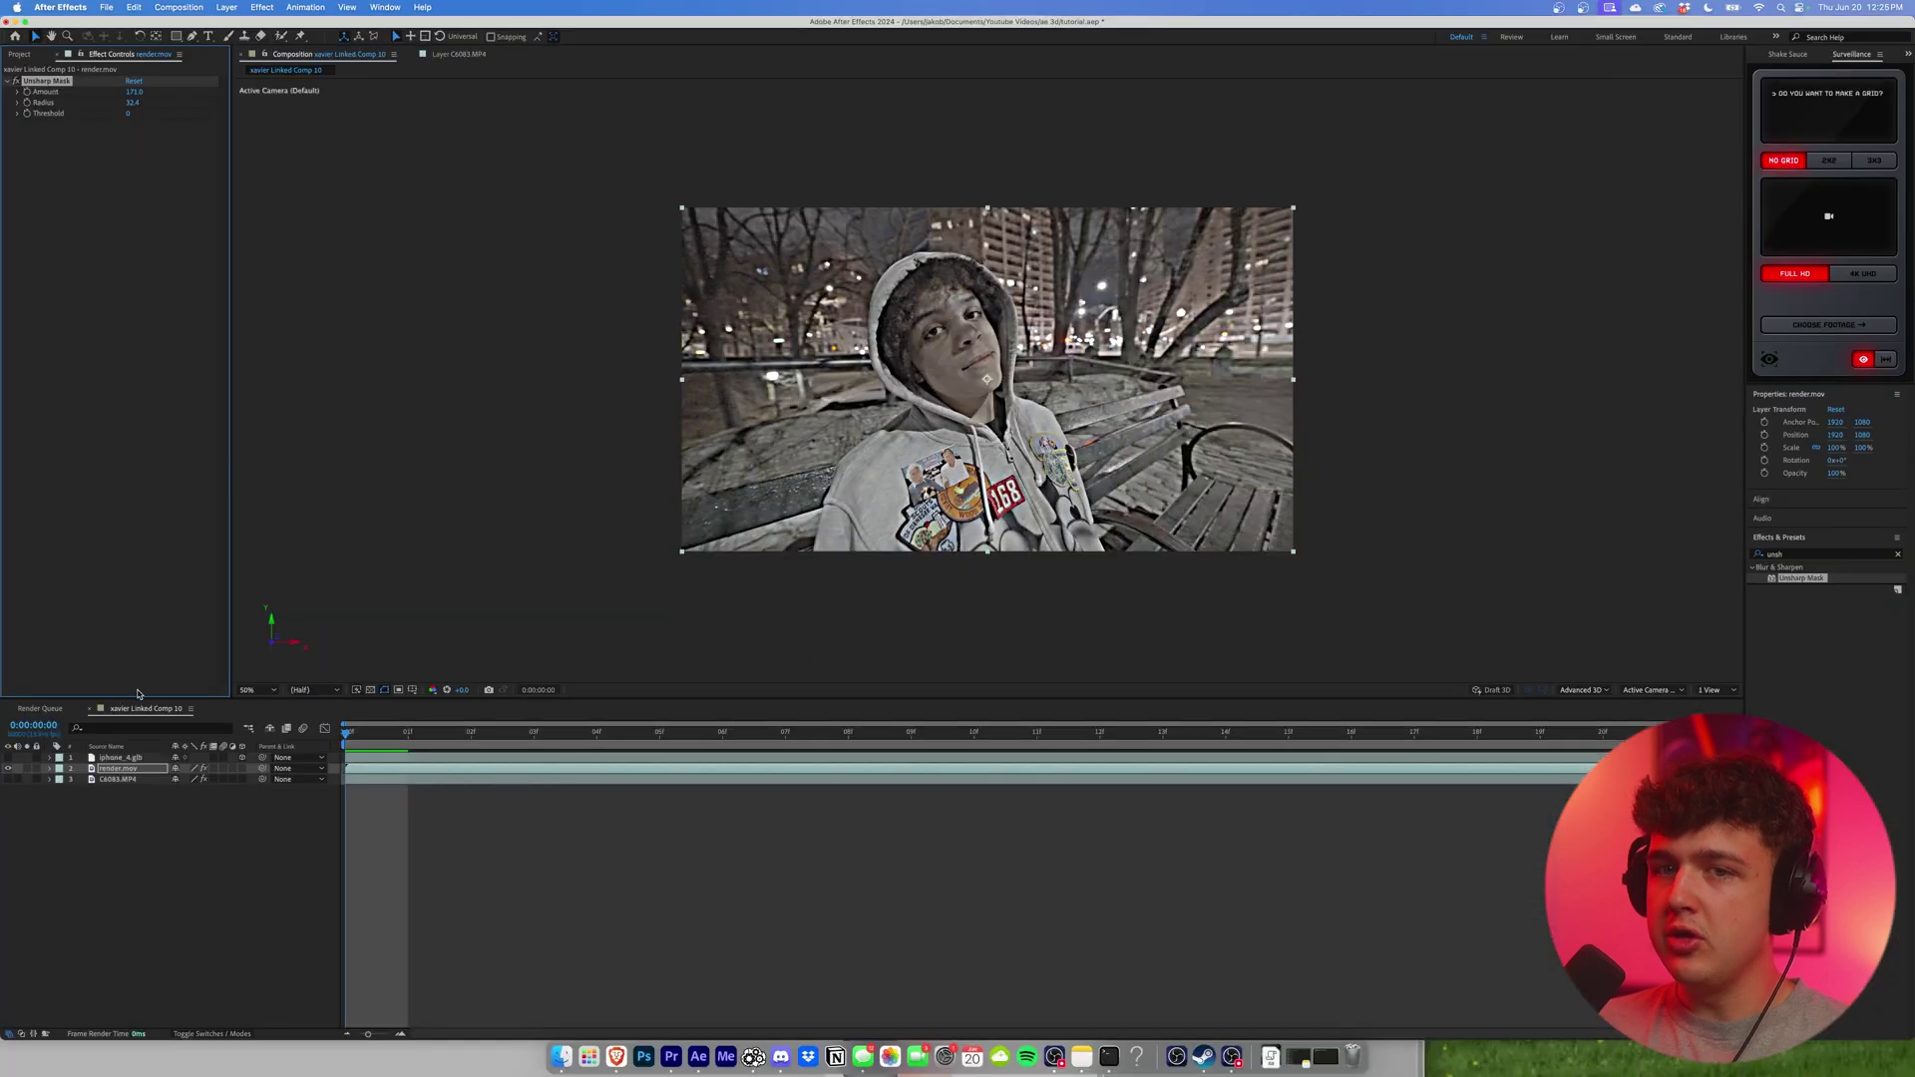
# Pre-compose render.mov as render.mov Comp 1, moving all attributes and adjusting the composition duration to the layer's time span.
pyautogui.rightClick(126, 769)
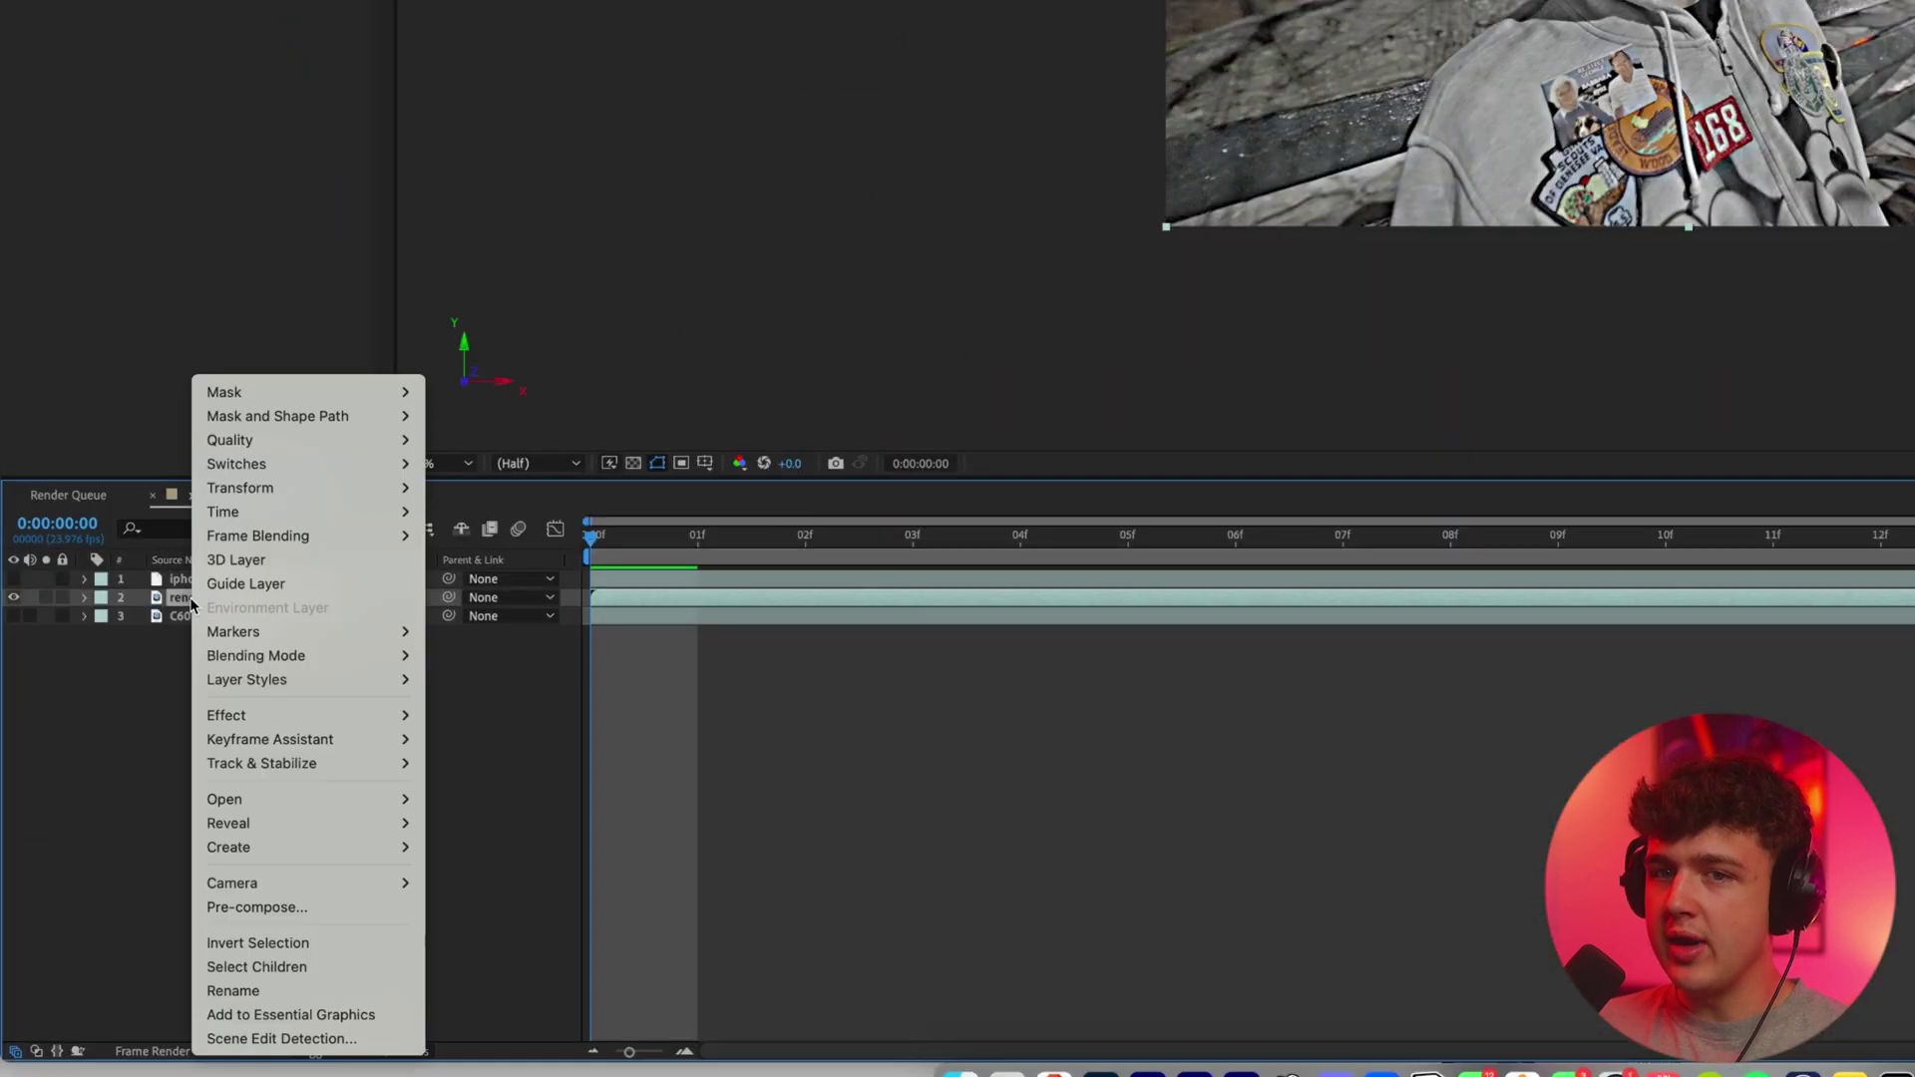
pyautogui.click(304, 907)
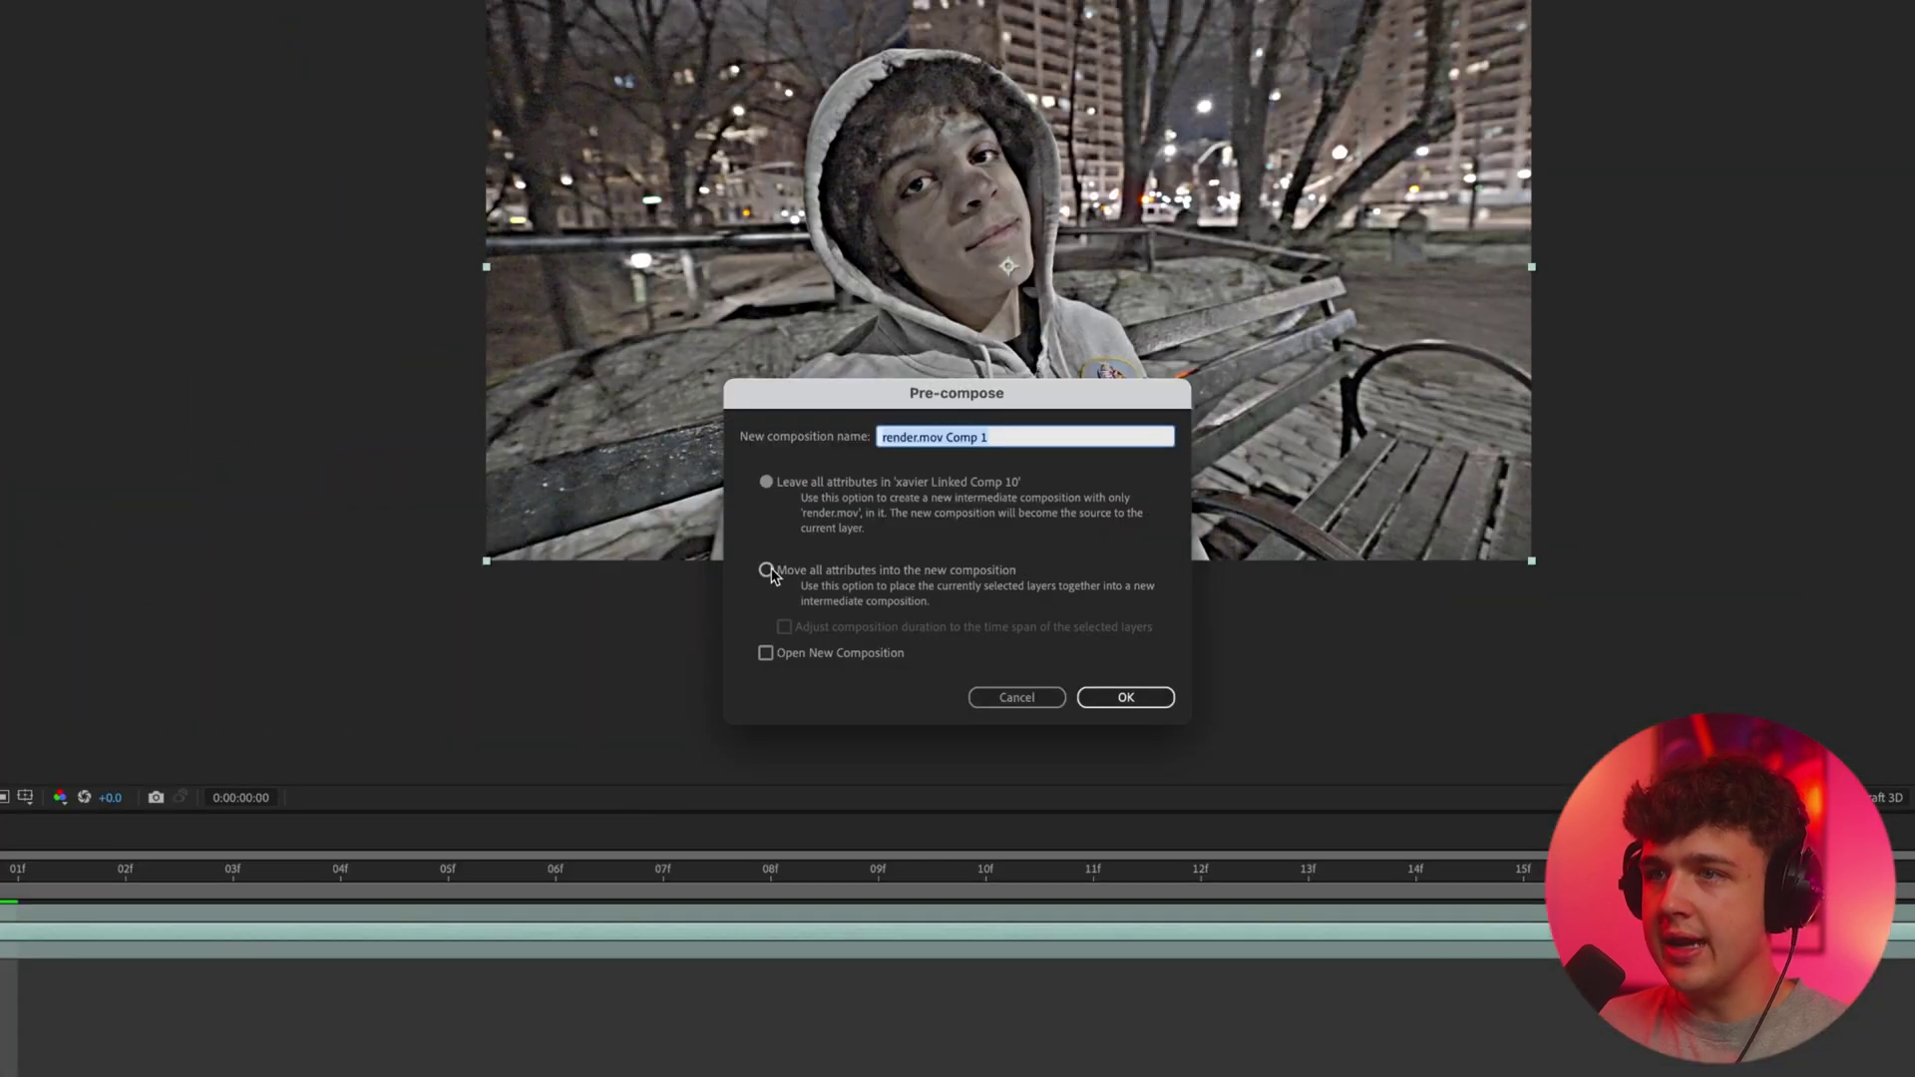
pyautogui.click(767, 571)
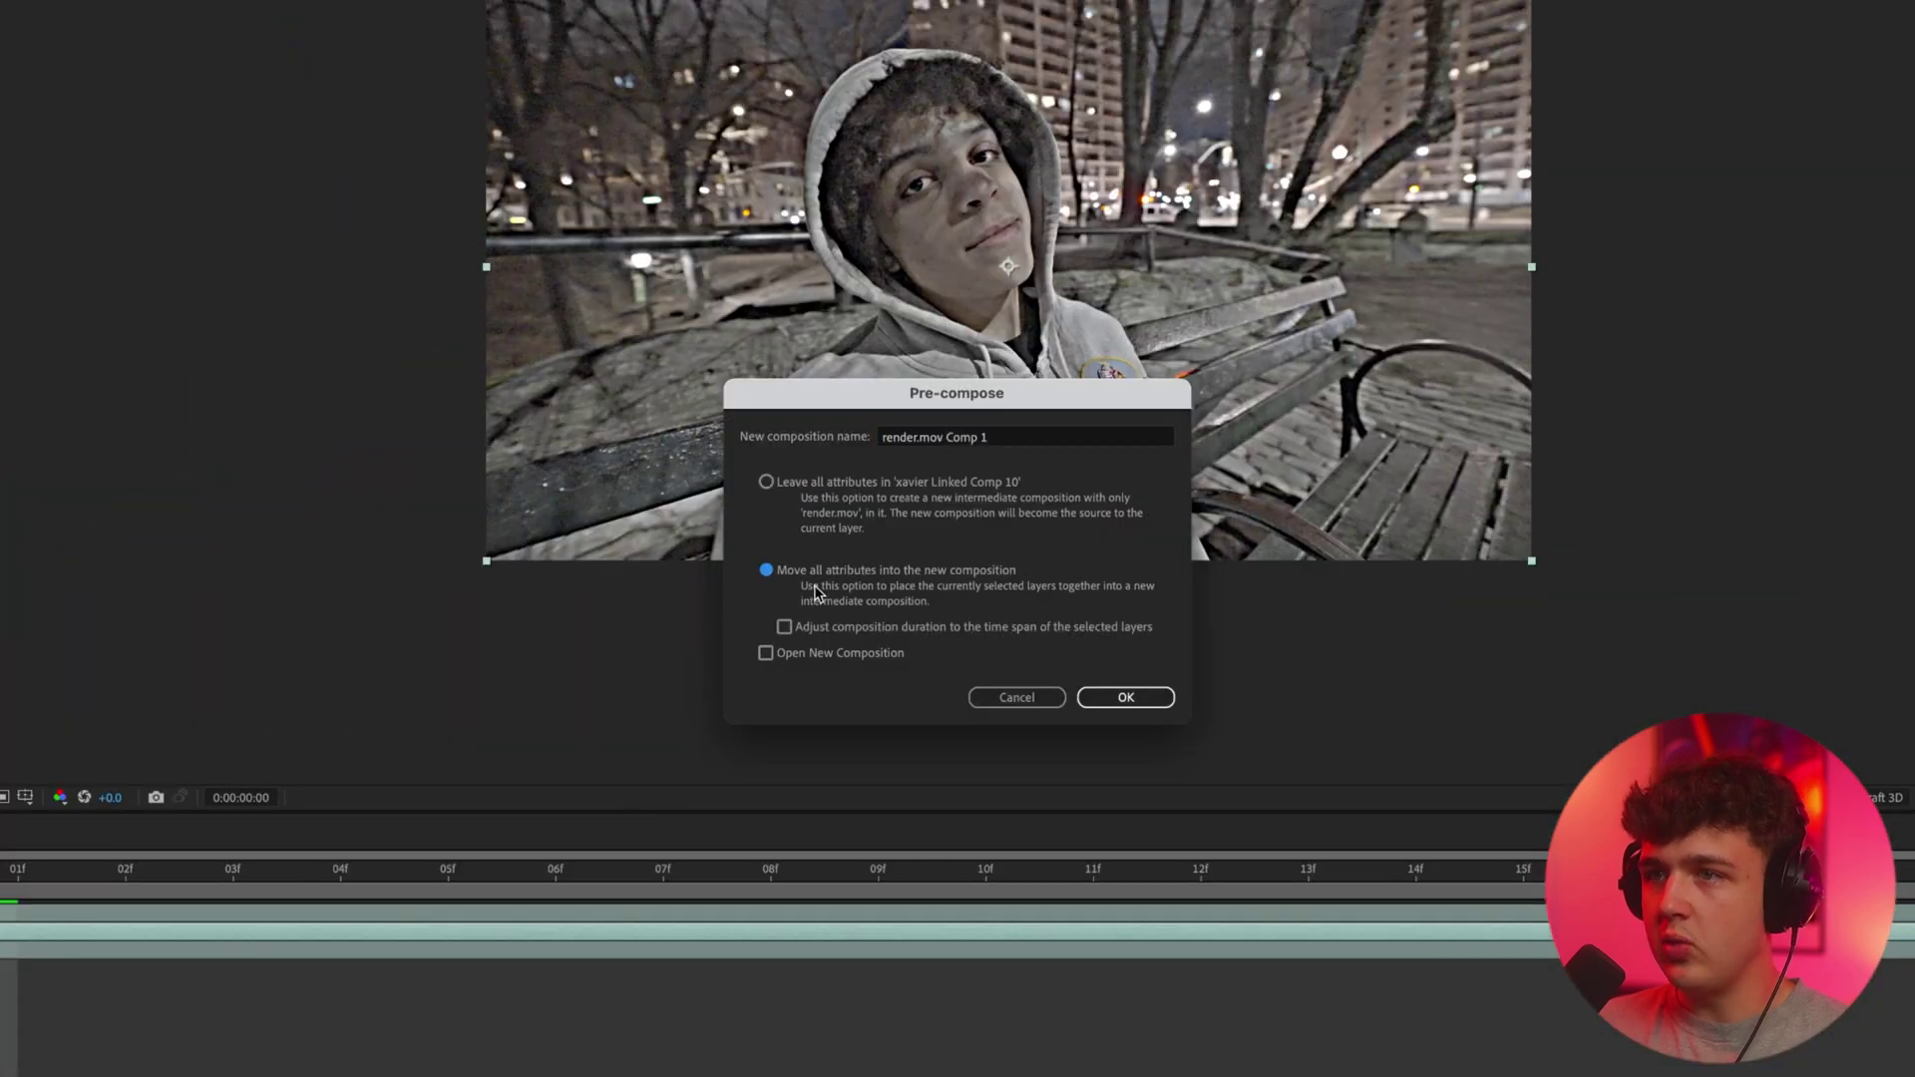
pyautogui.click(784, 628)
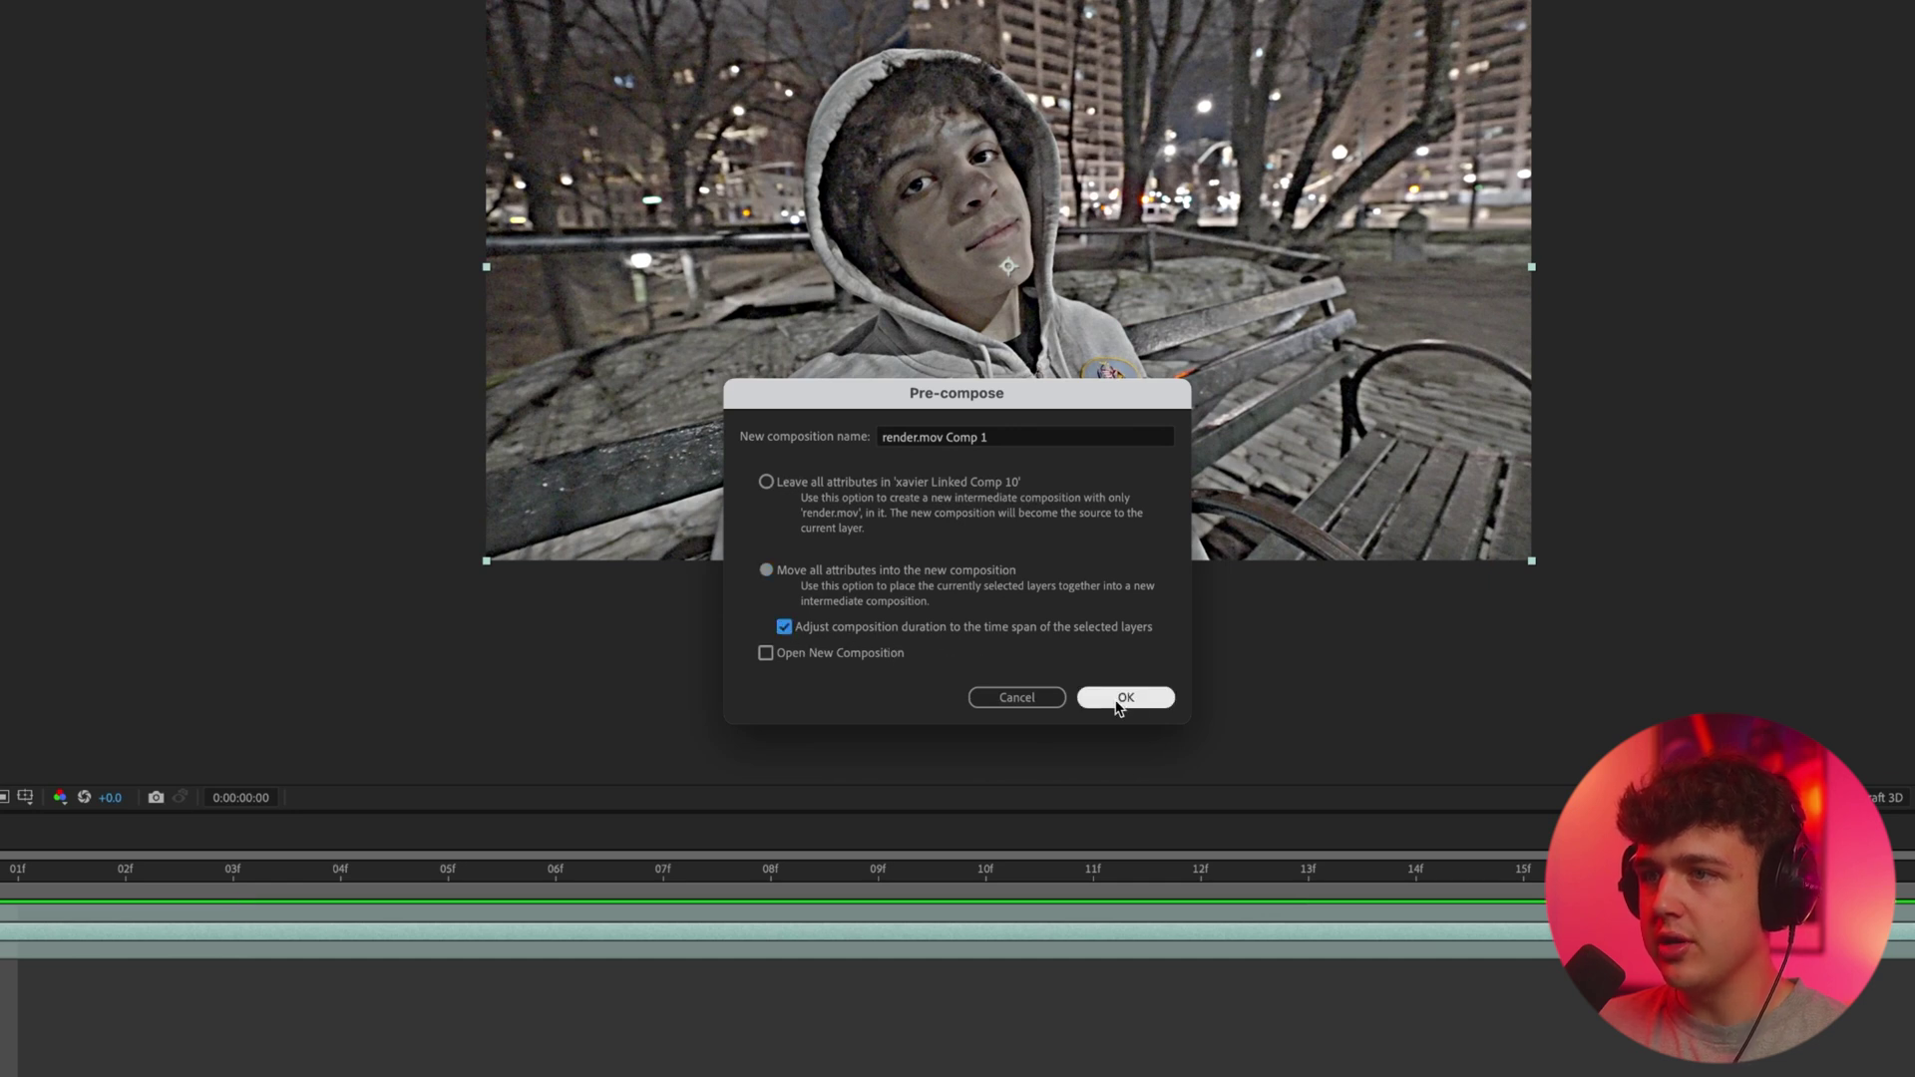
pyautogui.click(1123, 697)
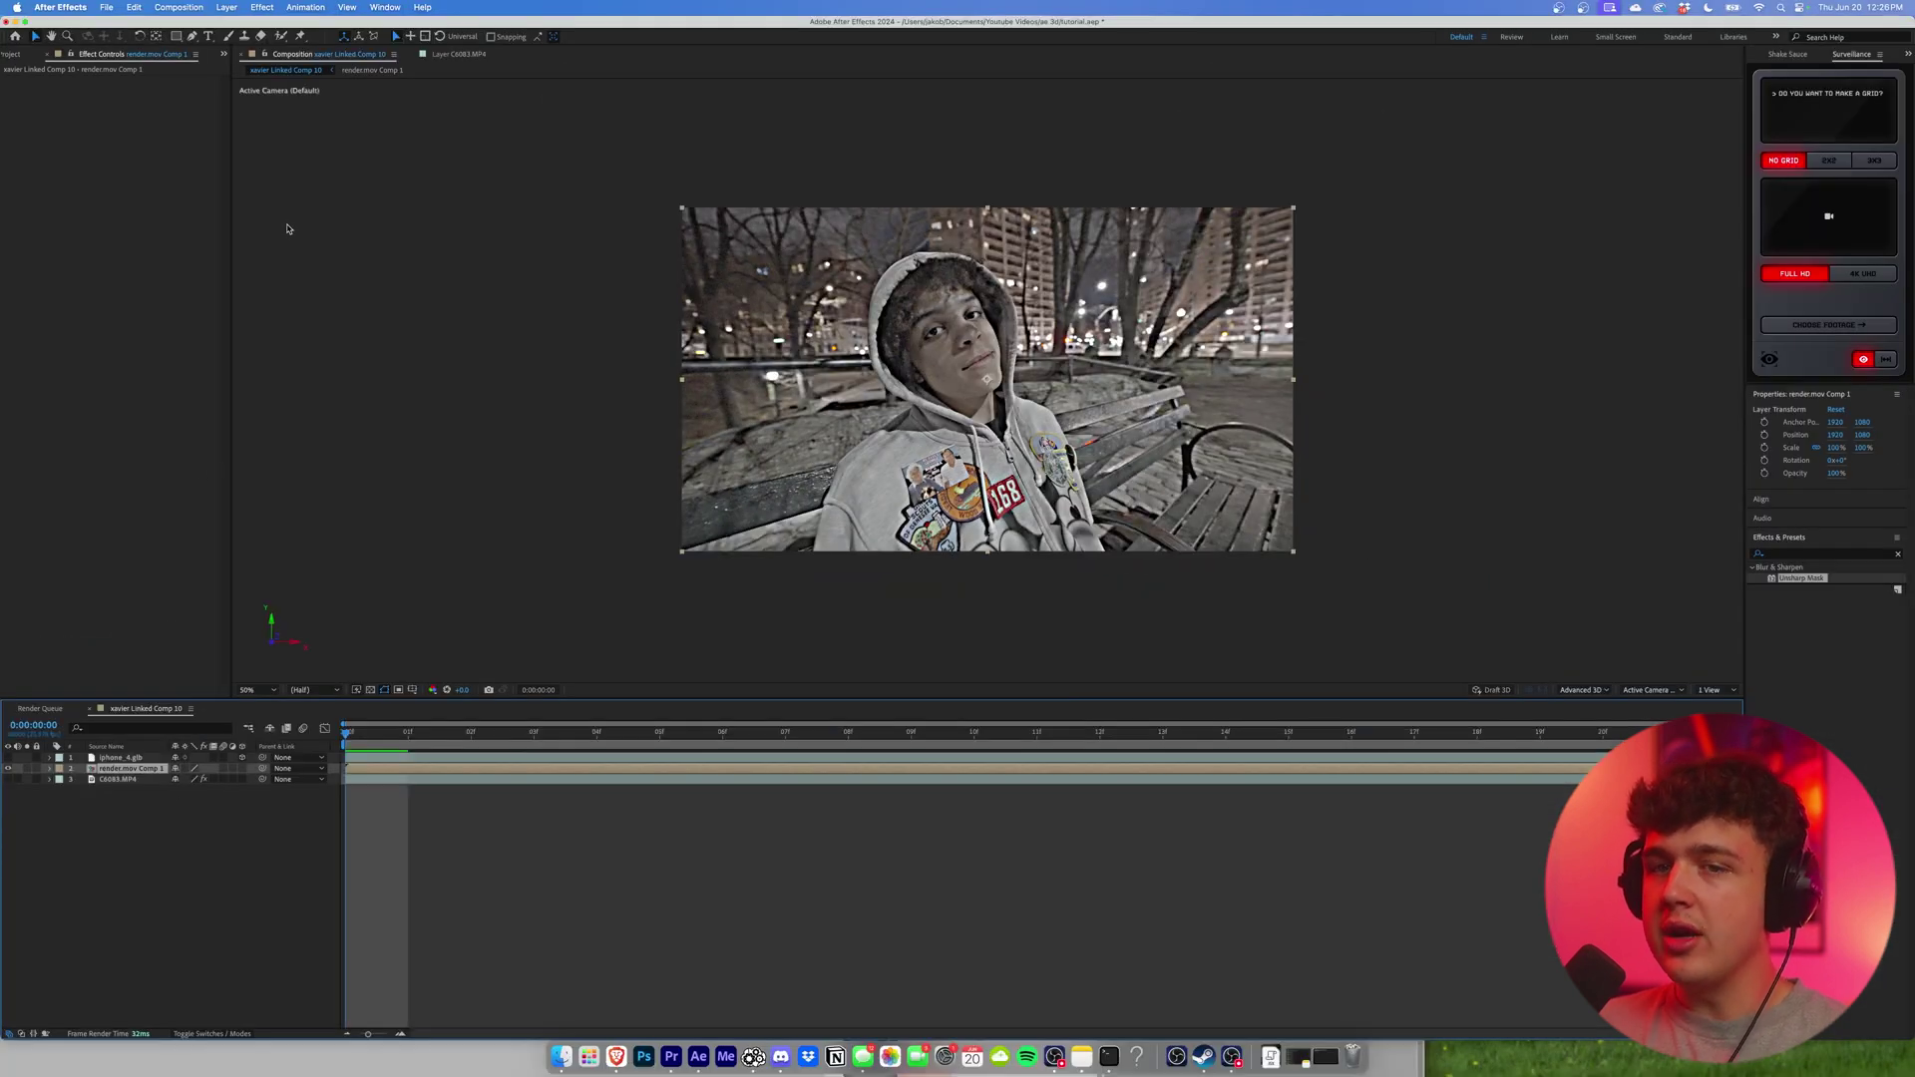
# Run Track Camera on the render.mov Comp 1 layer and enlarge its track points.
pyautogui.rightClick(147, 773)
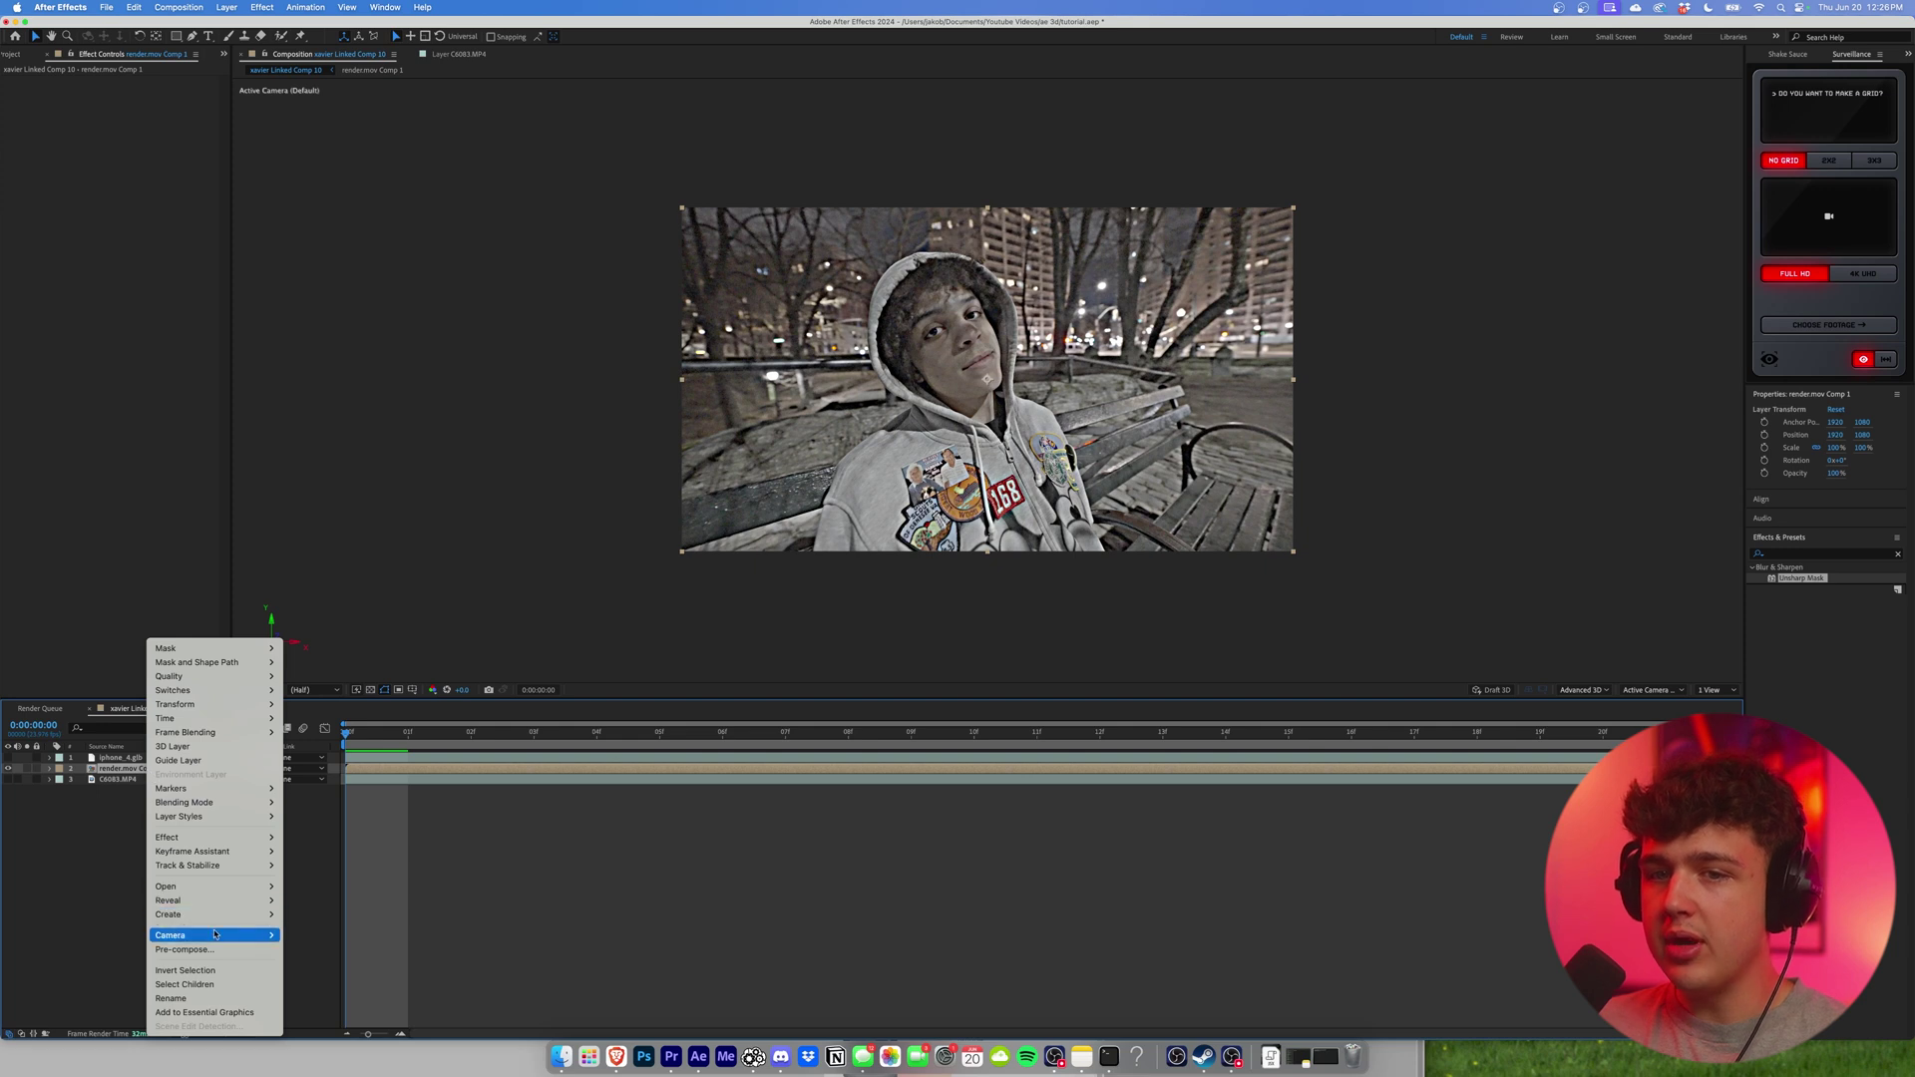
pyautogui.click(315, 864)
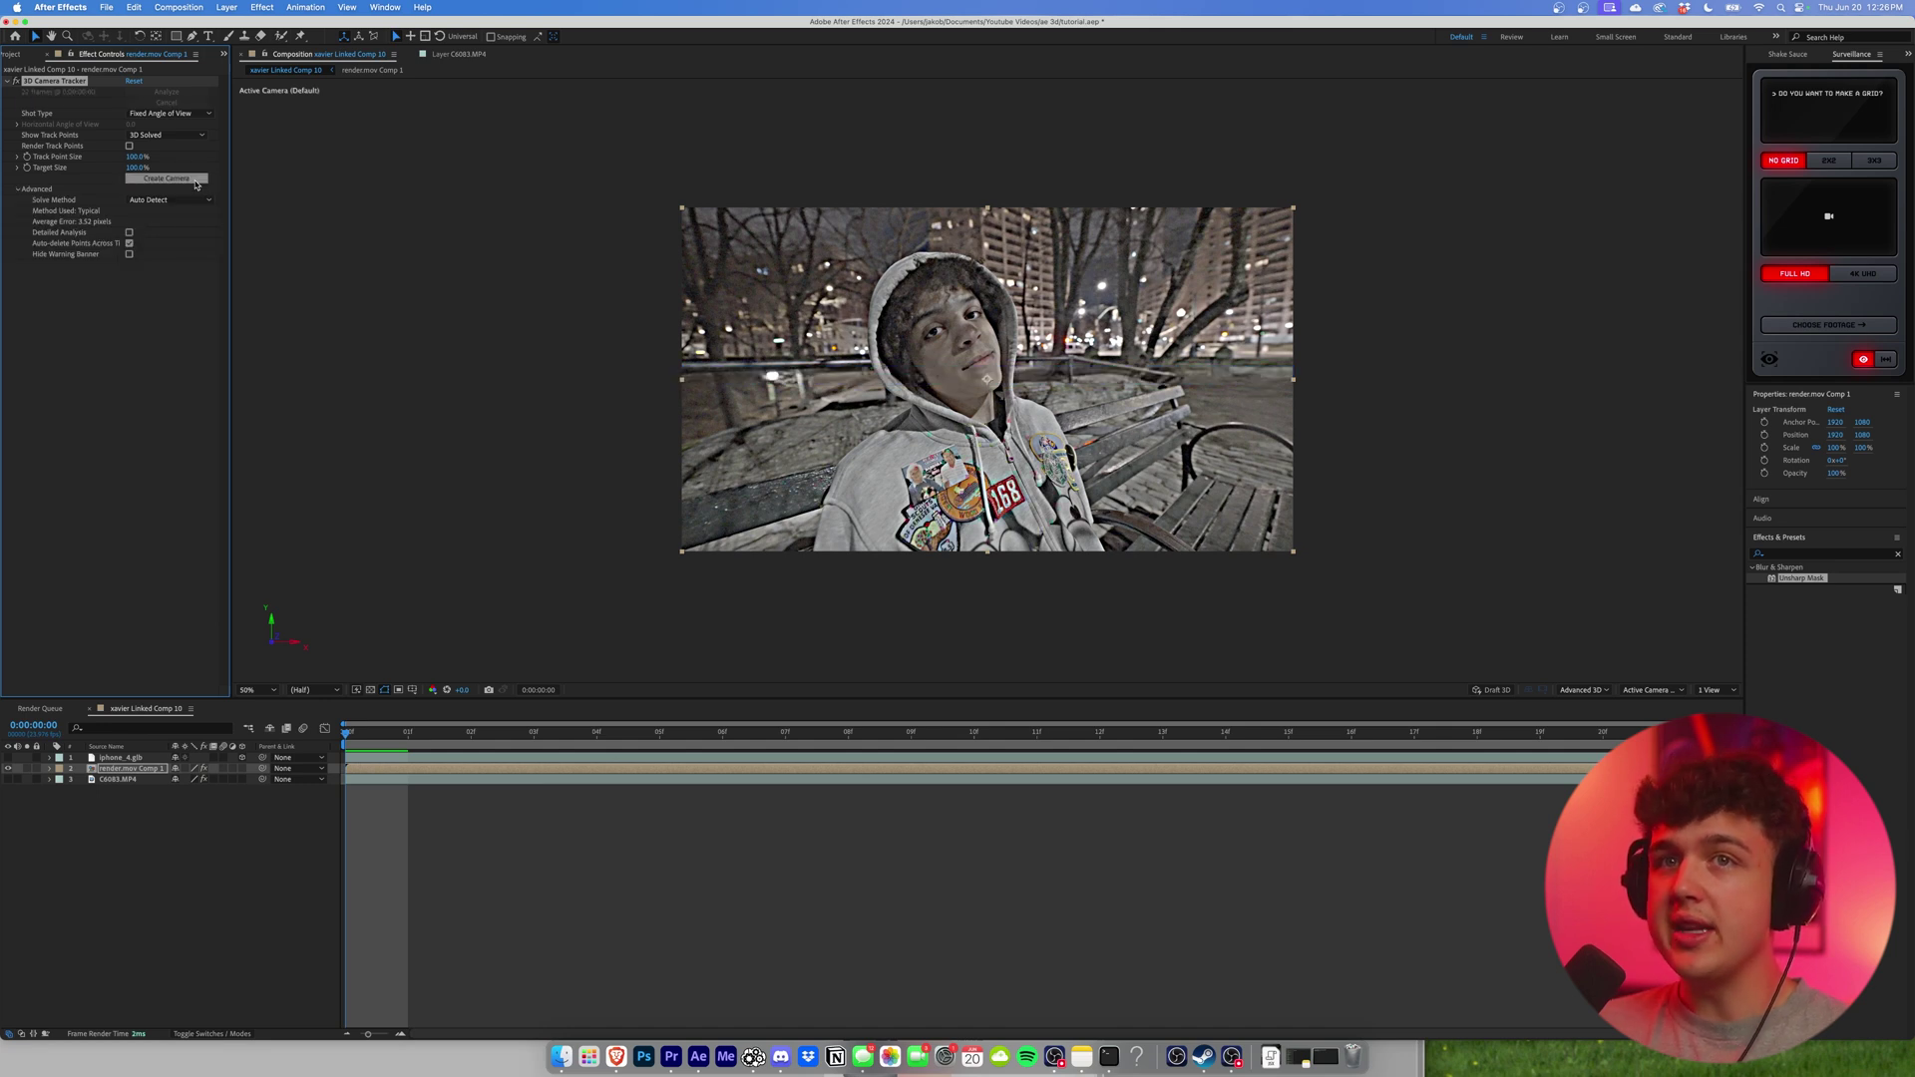
pyautogui.moveTo(143, 157); pyautogui.dragTo(401, 164)
# Select the track points on the bench backrest beside the person and create a null and camera from them.
pyautogui.moveTo(1160, 390)
pyautogui.mouseDown()
pyautogui.moveTo(1122, 394)
pyautogui.moveTo(1129, 491)
pyautogui.moveTo(1193, 458)
pyautogui.mouseUp()
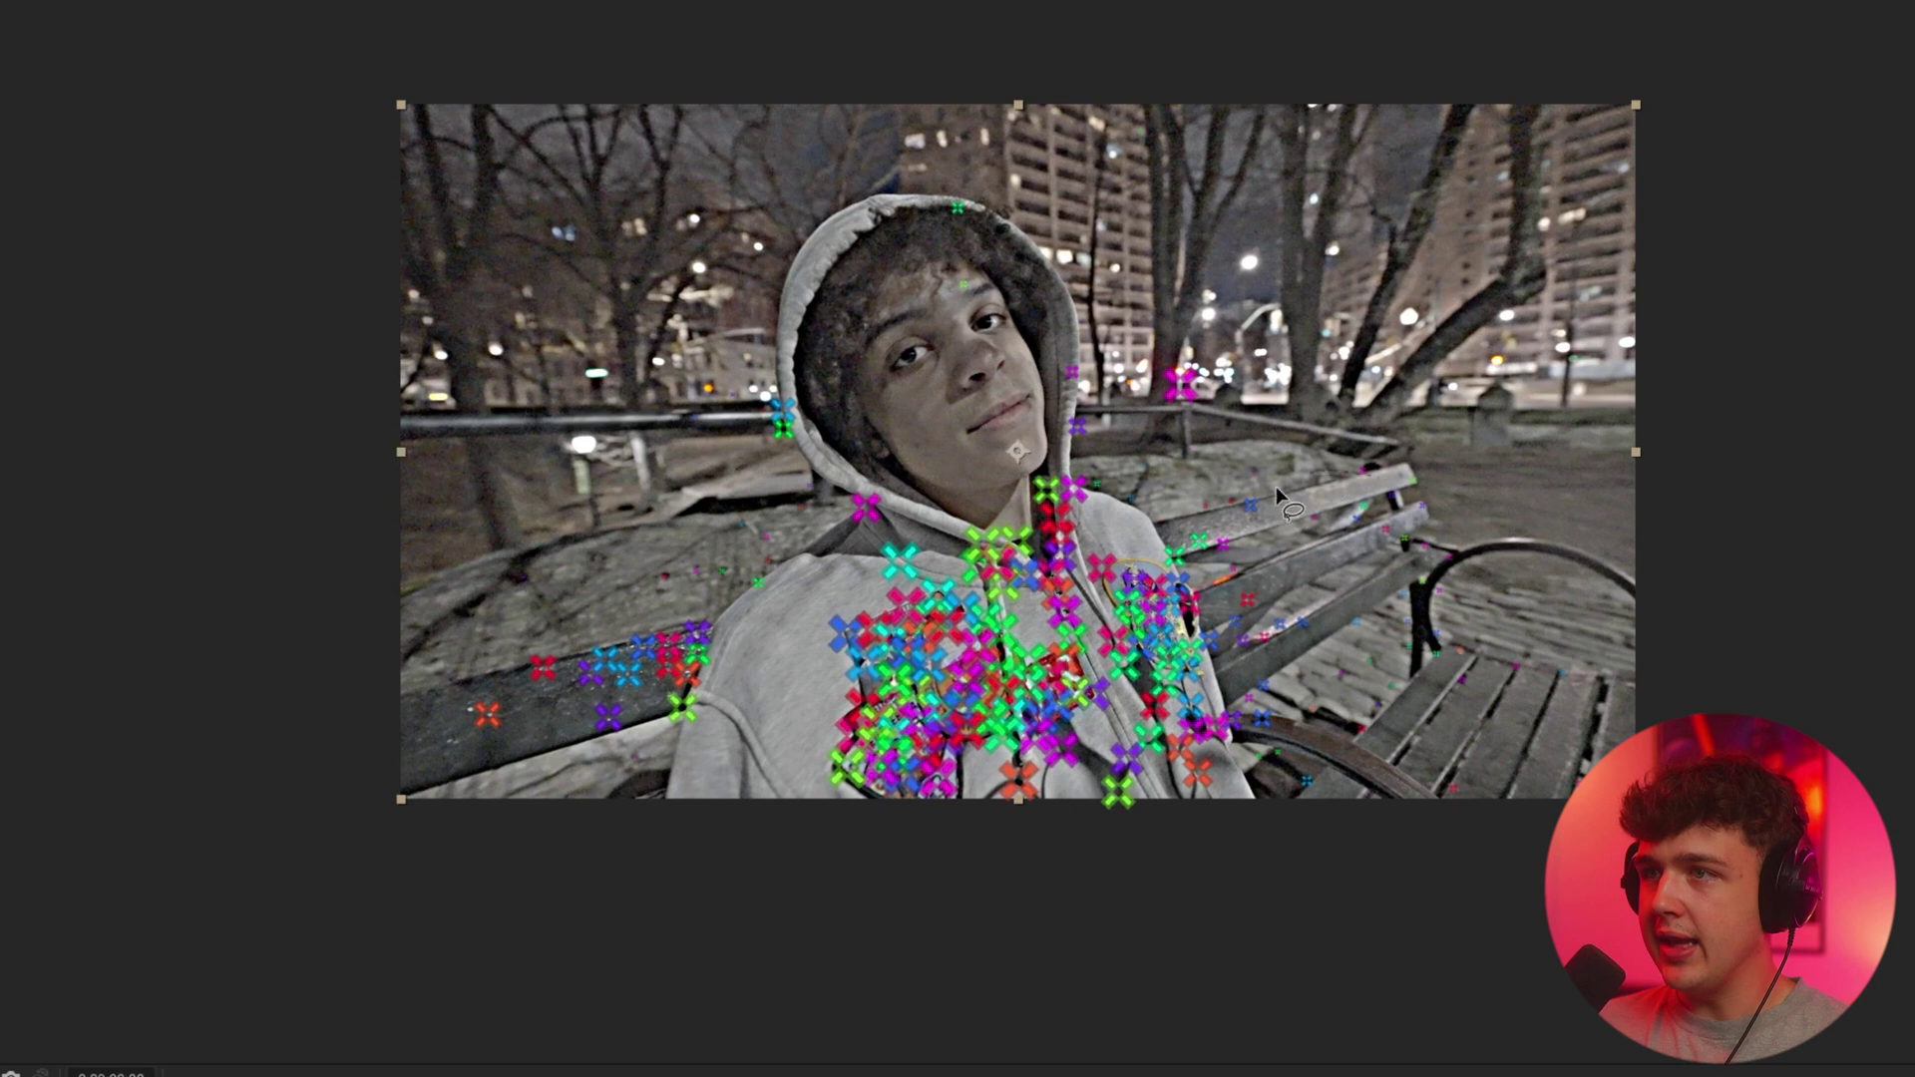
pyautogui.moveTo(1432, 610); pyautogui.dragTo(1427, 624)
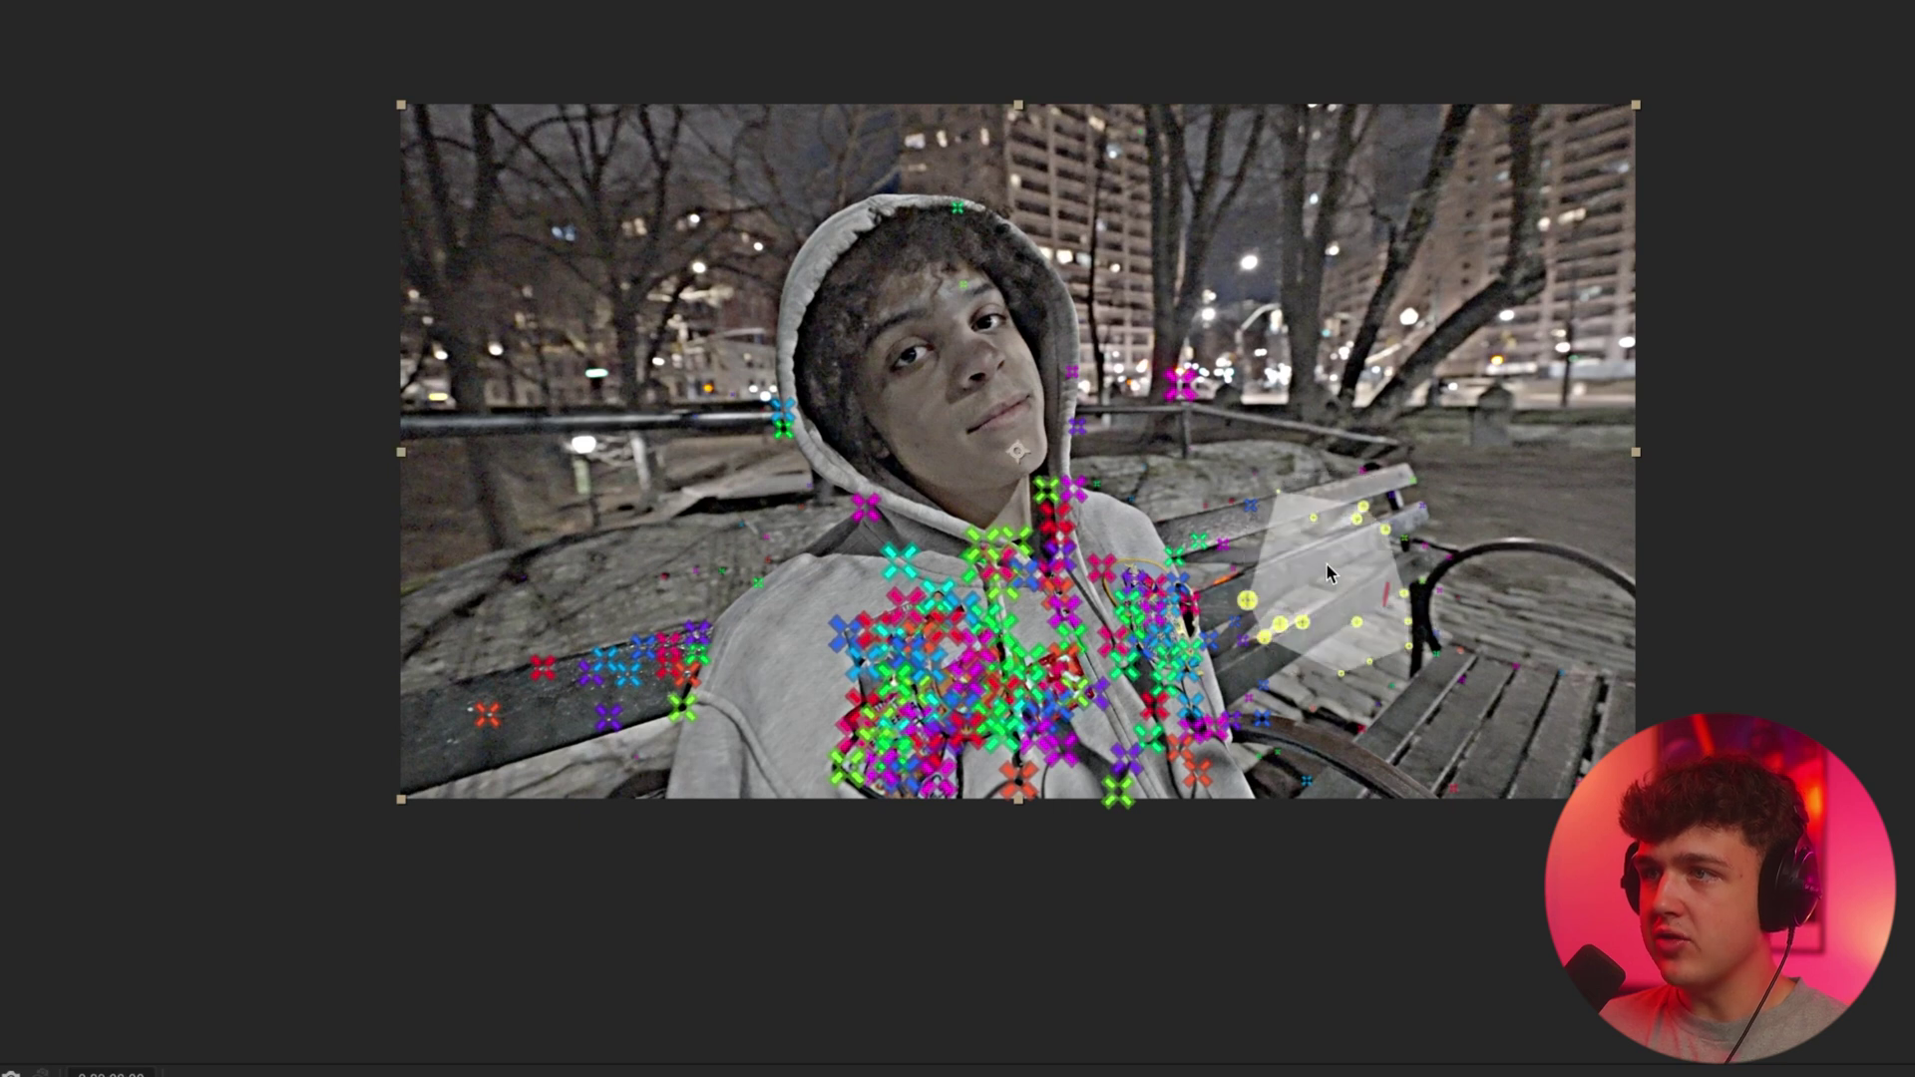
pyautogui.rightClick(1336, 566)
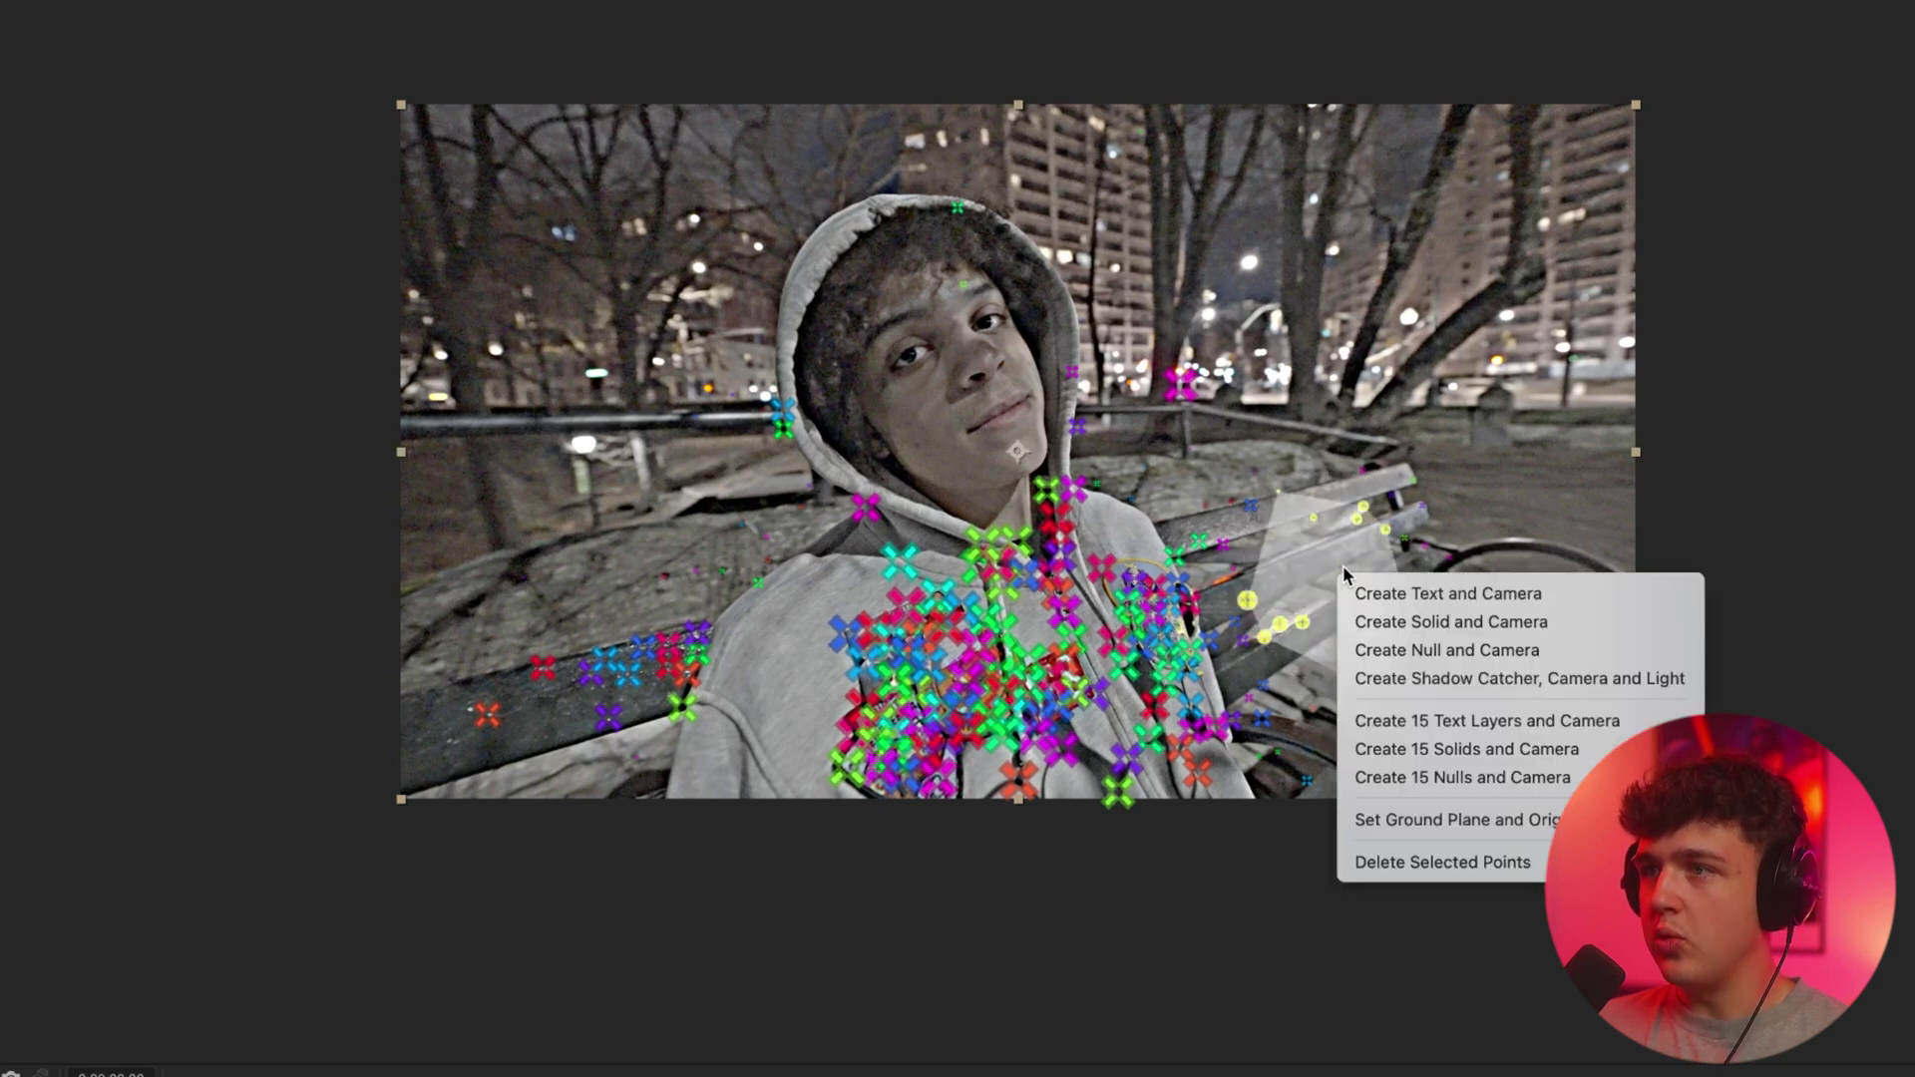
pyautogui.click(1402, 649)
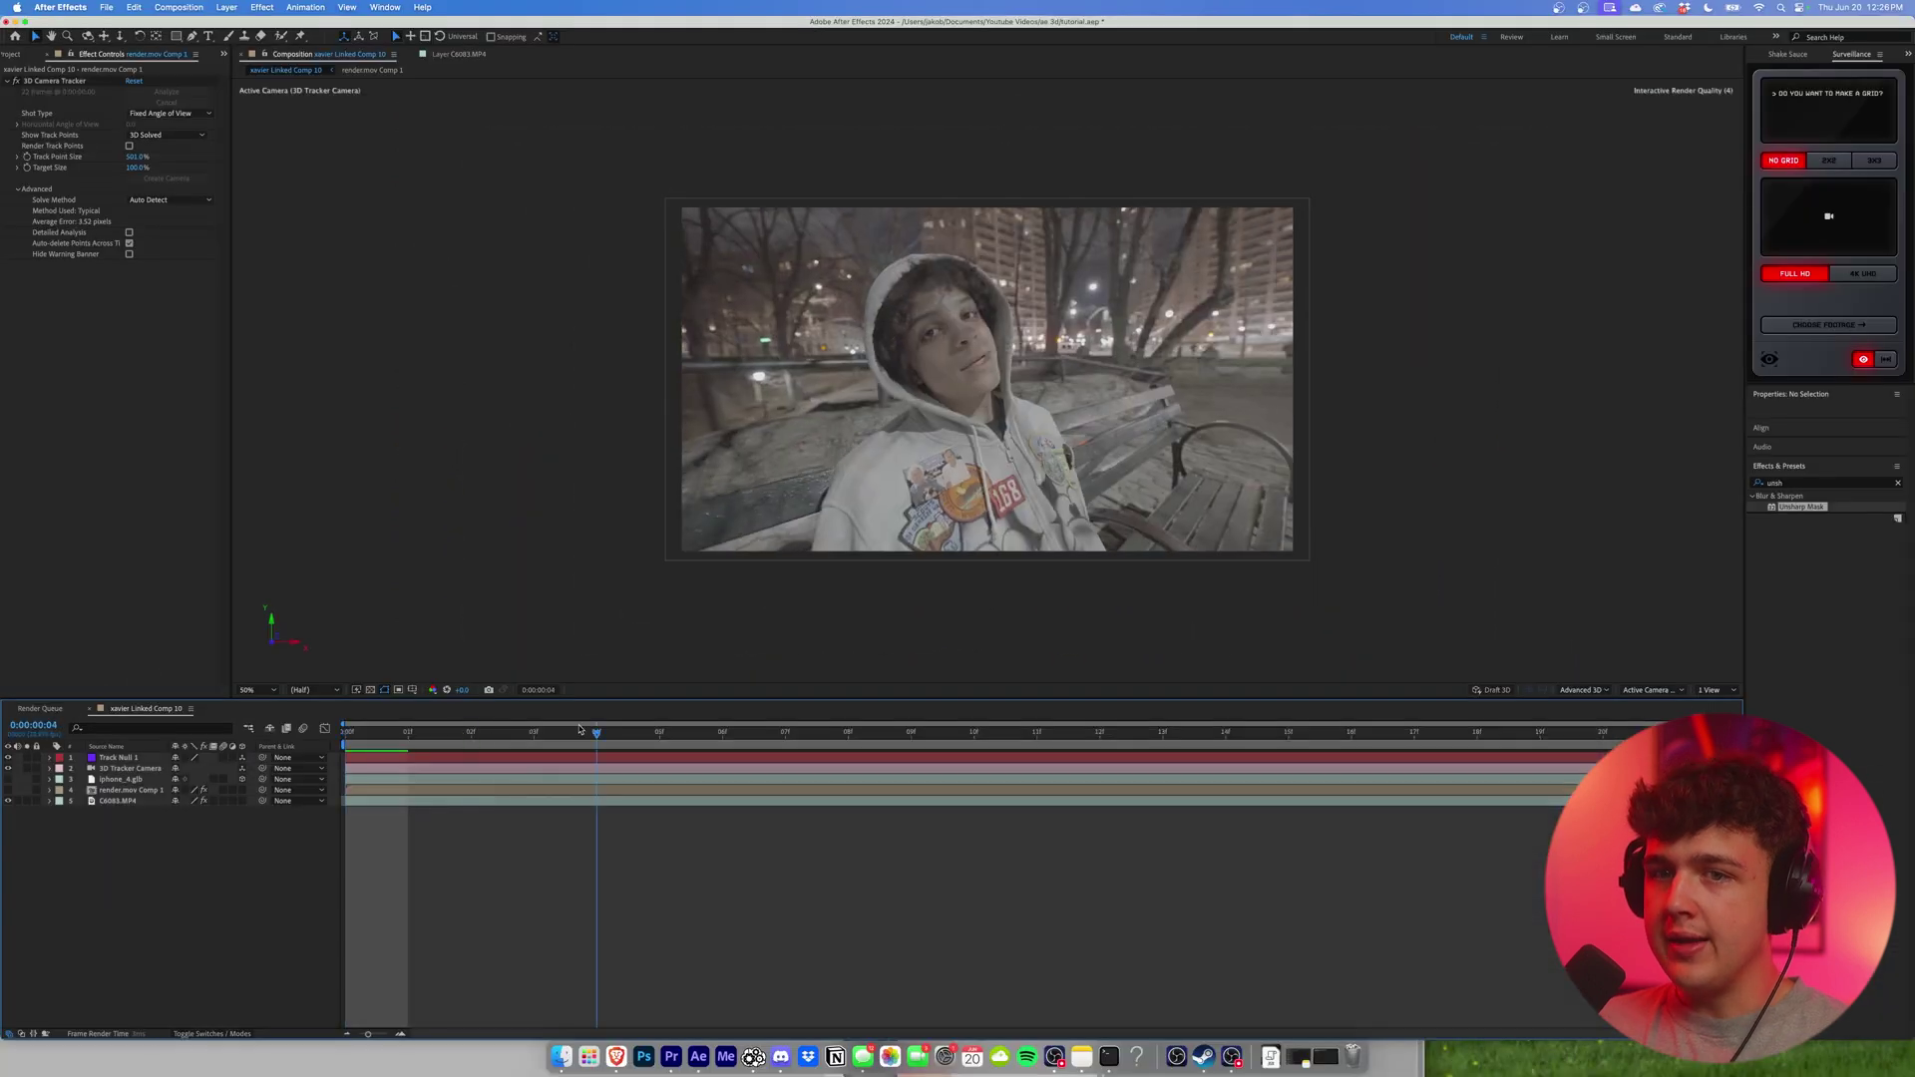
# Show the iphone_4.glb layer and preview its motion against the footage through the 3D Tracker Camera.
pyautogui.click(8, 779)
pyautogui.press('space')
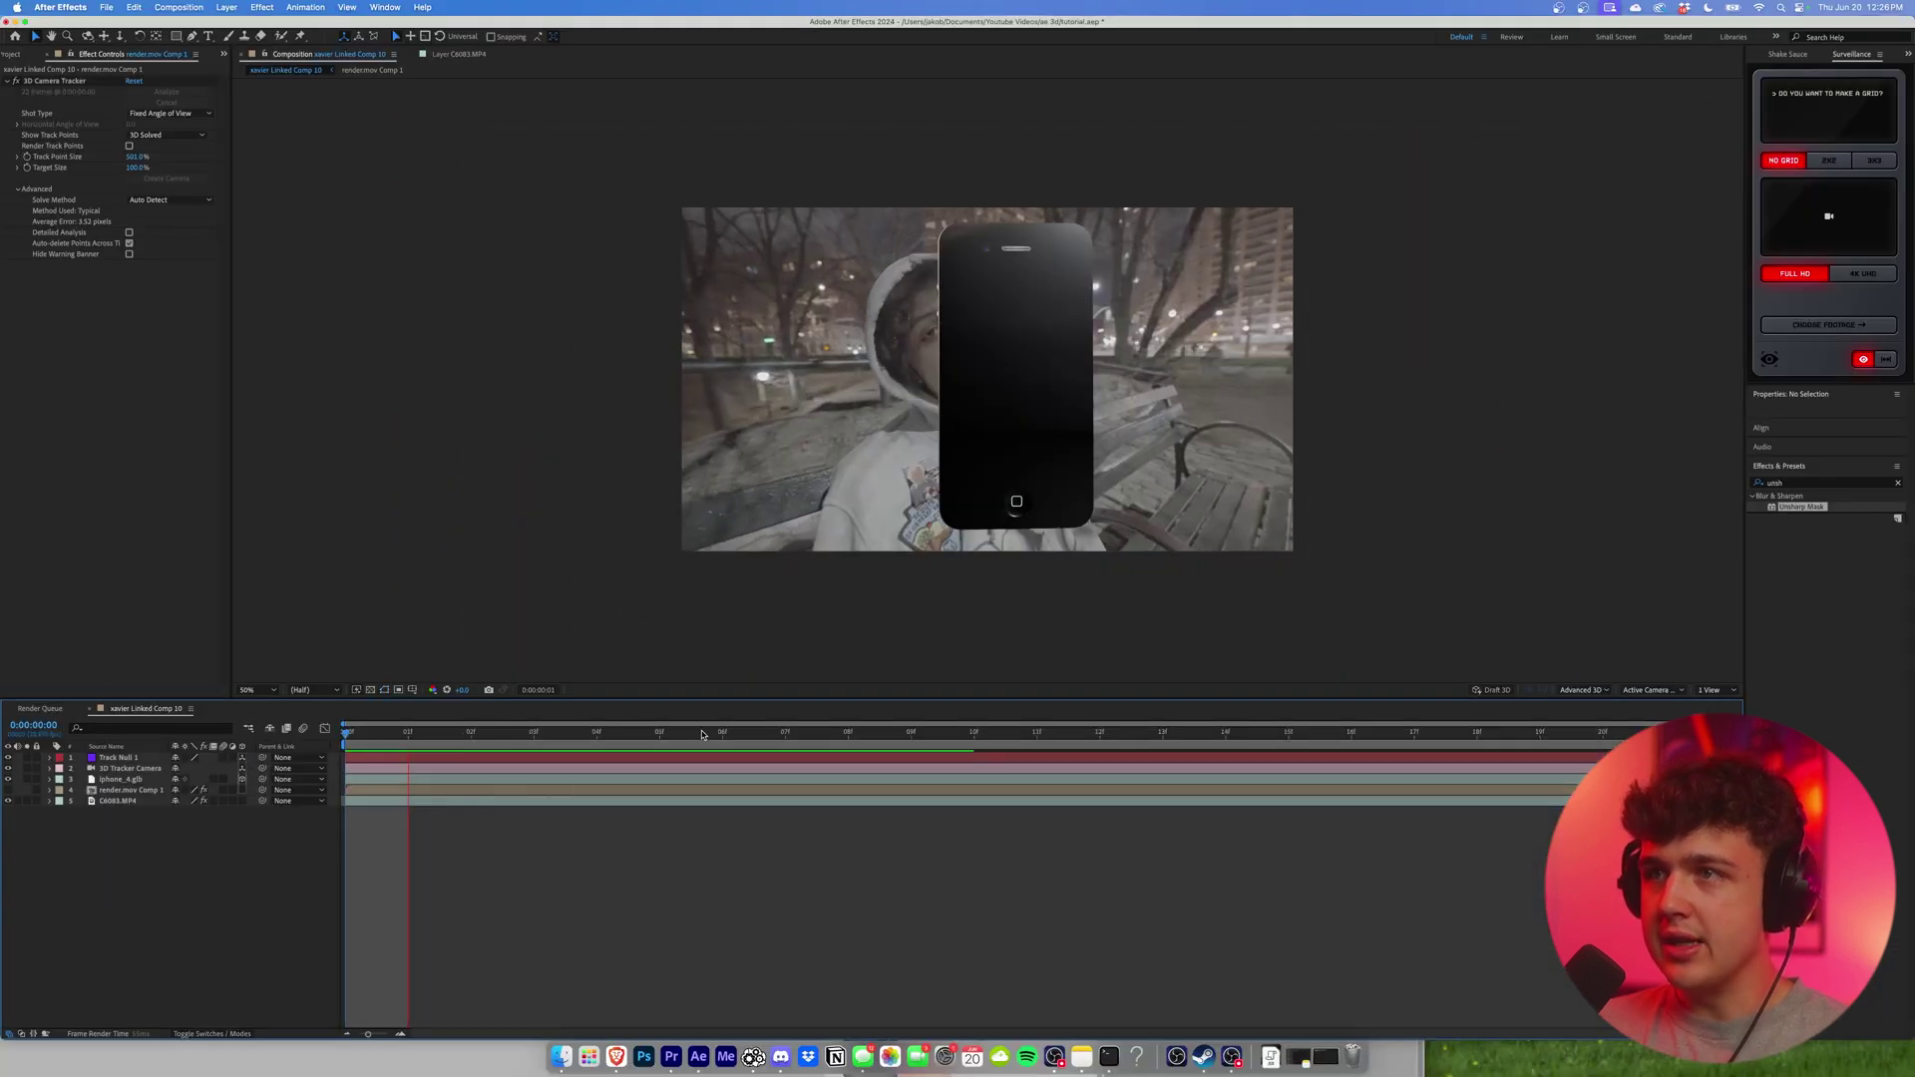
pyautogui.press('space')
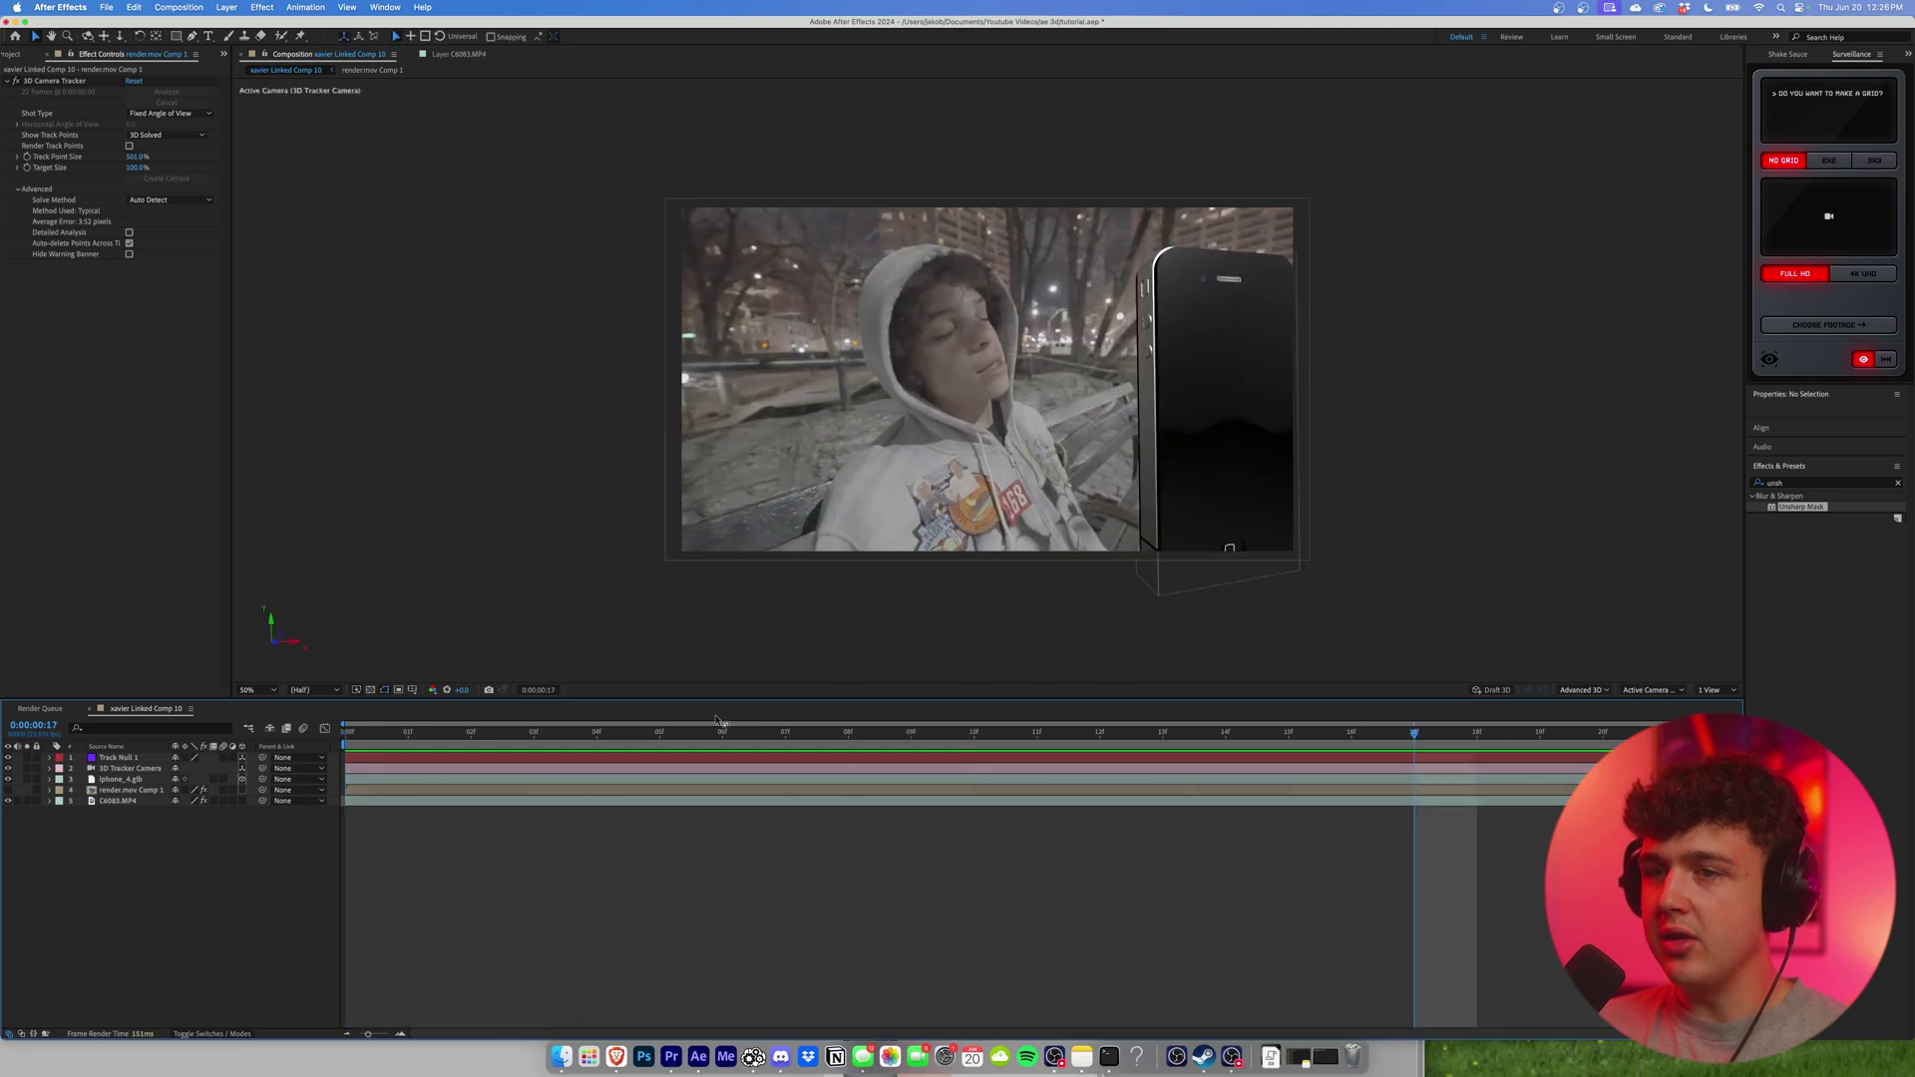
pyautogui.press('space')
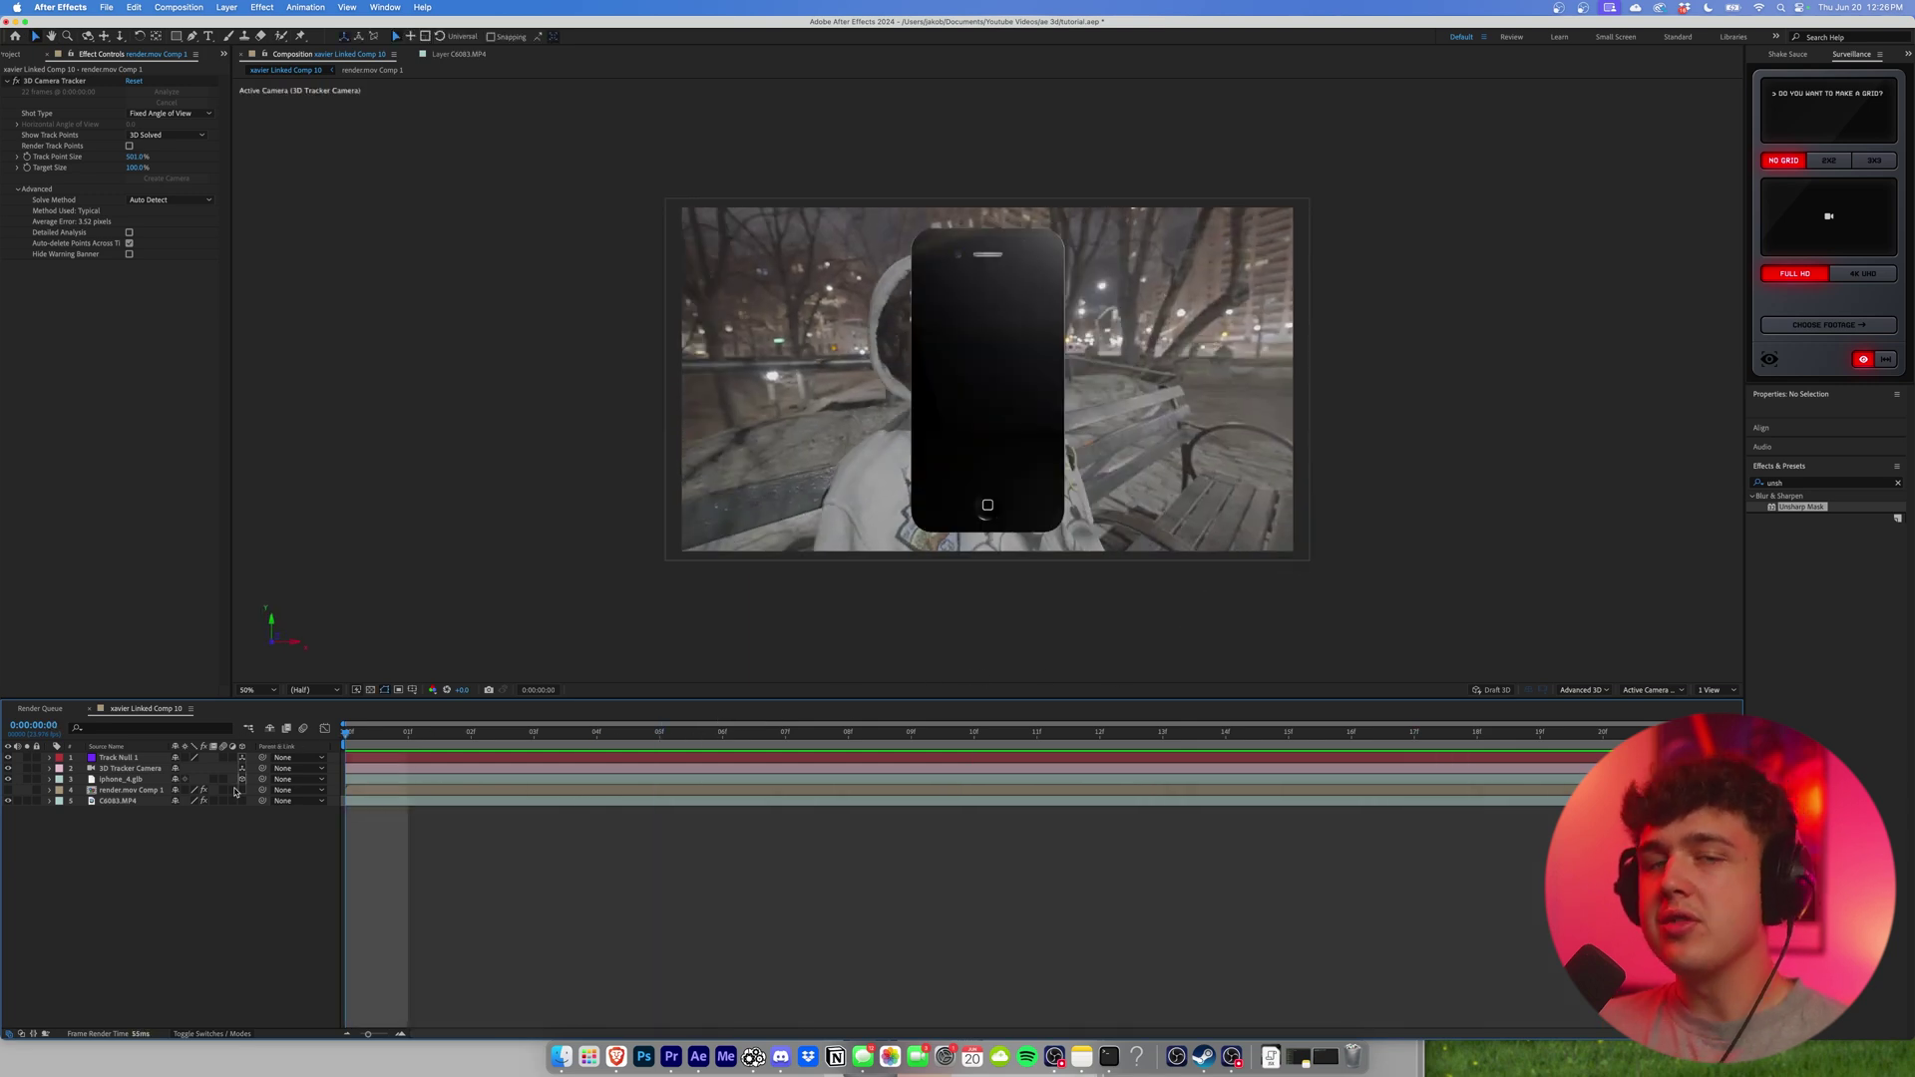
pyautogui.click(241, 781)
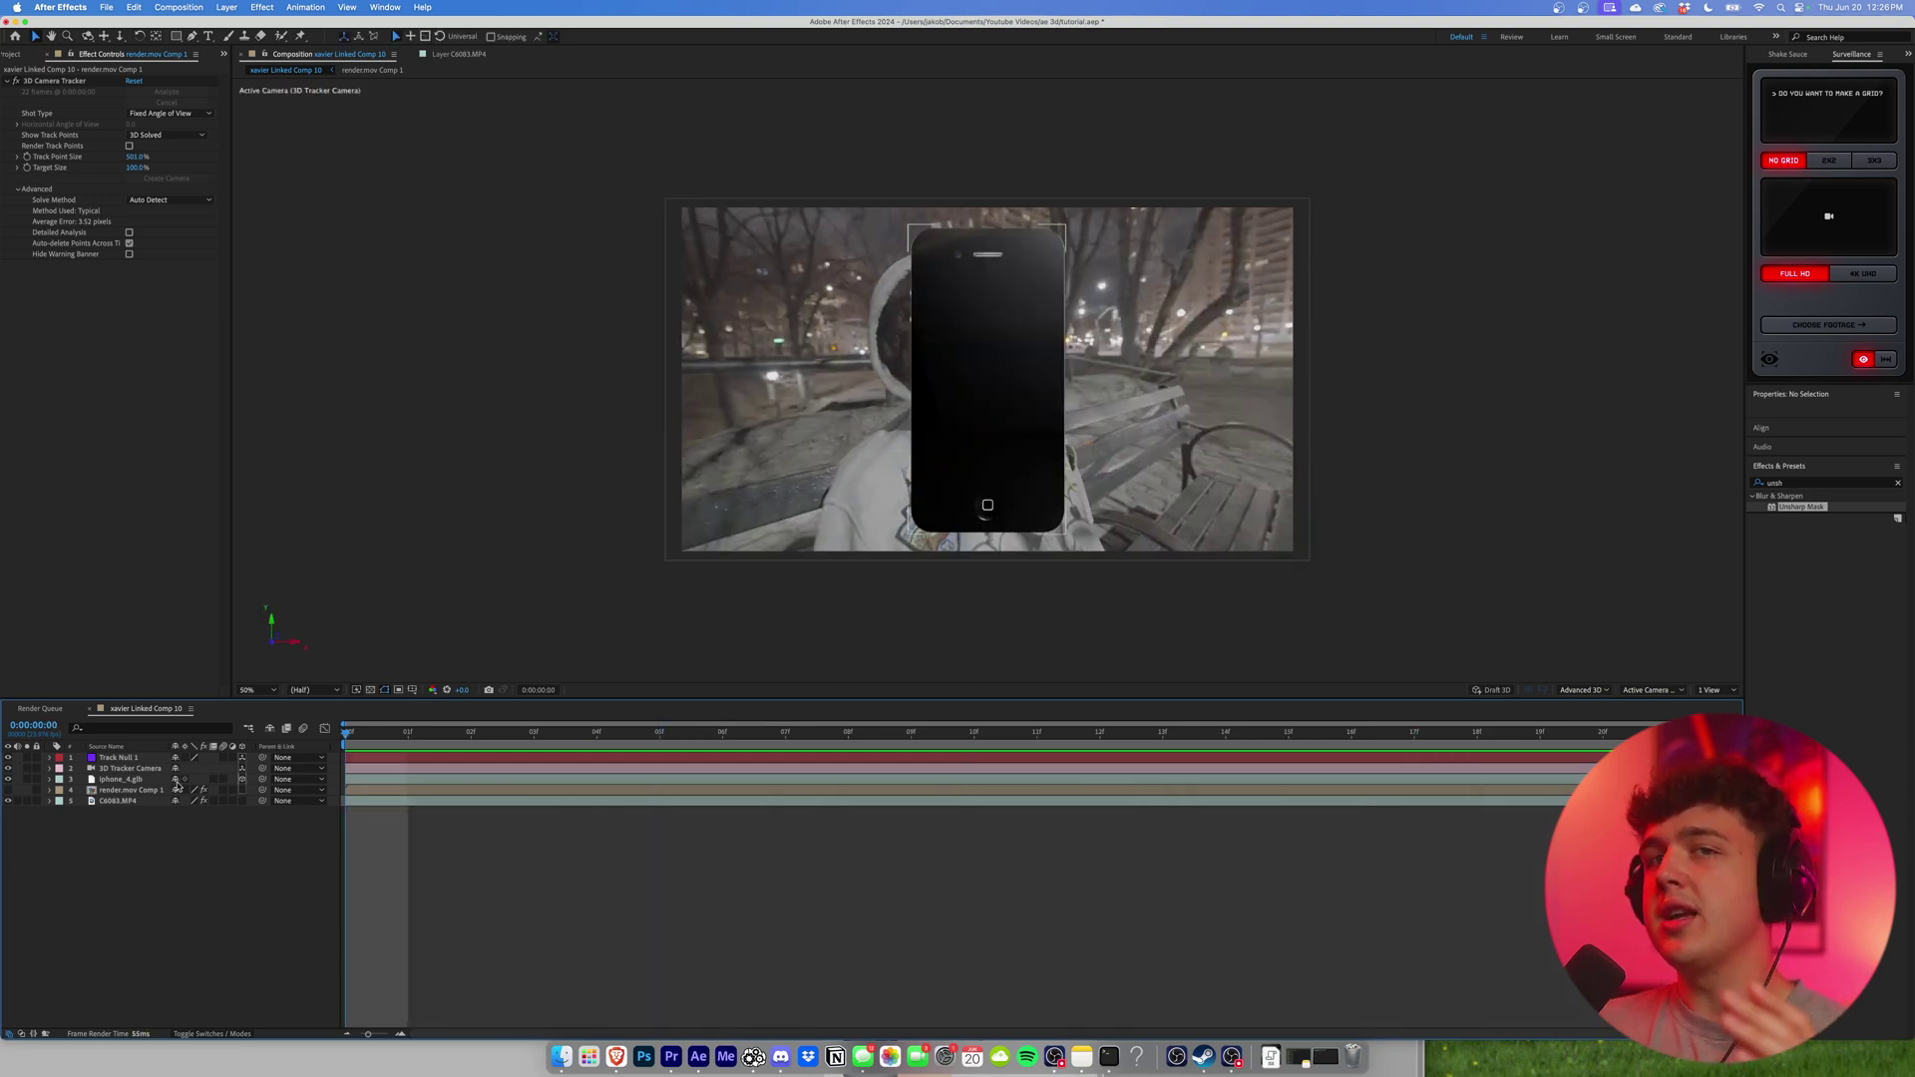
pyautogui.press('space')
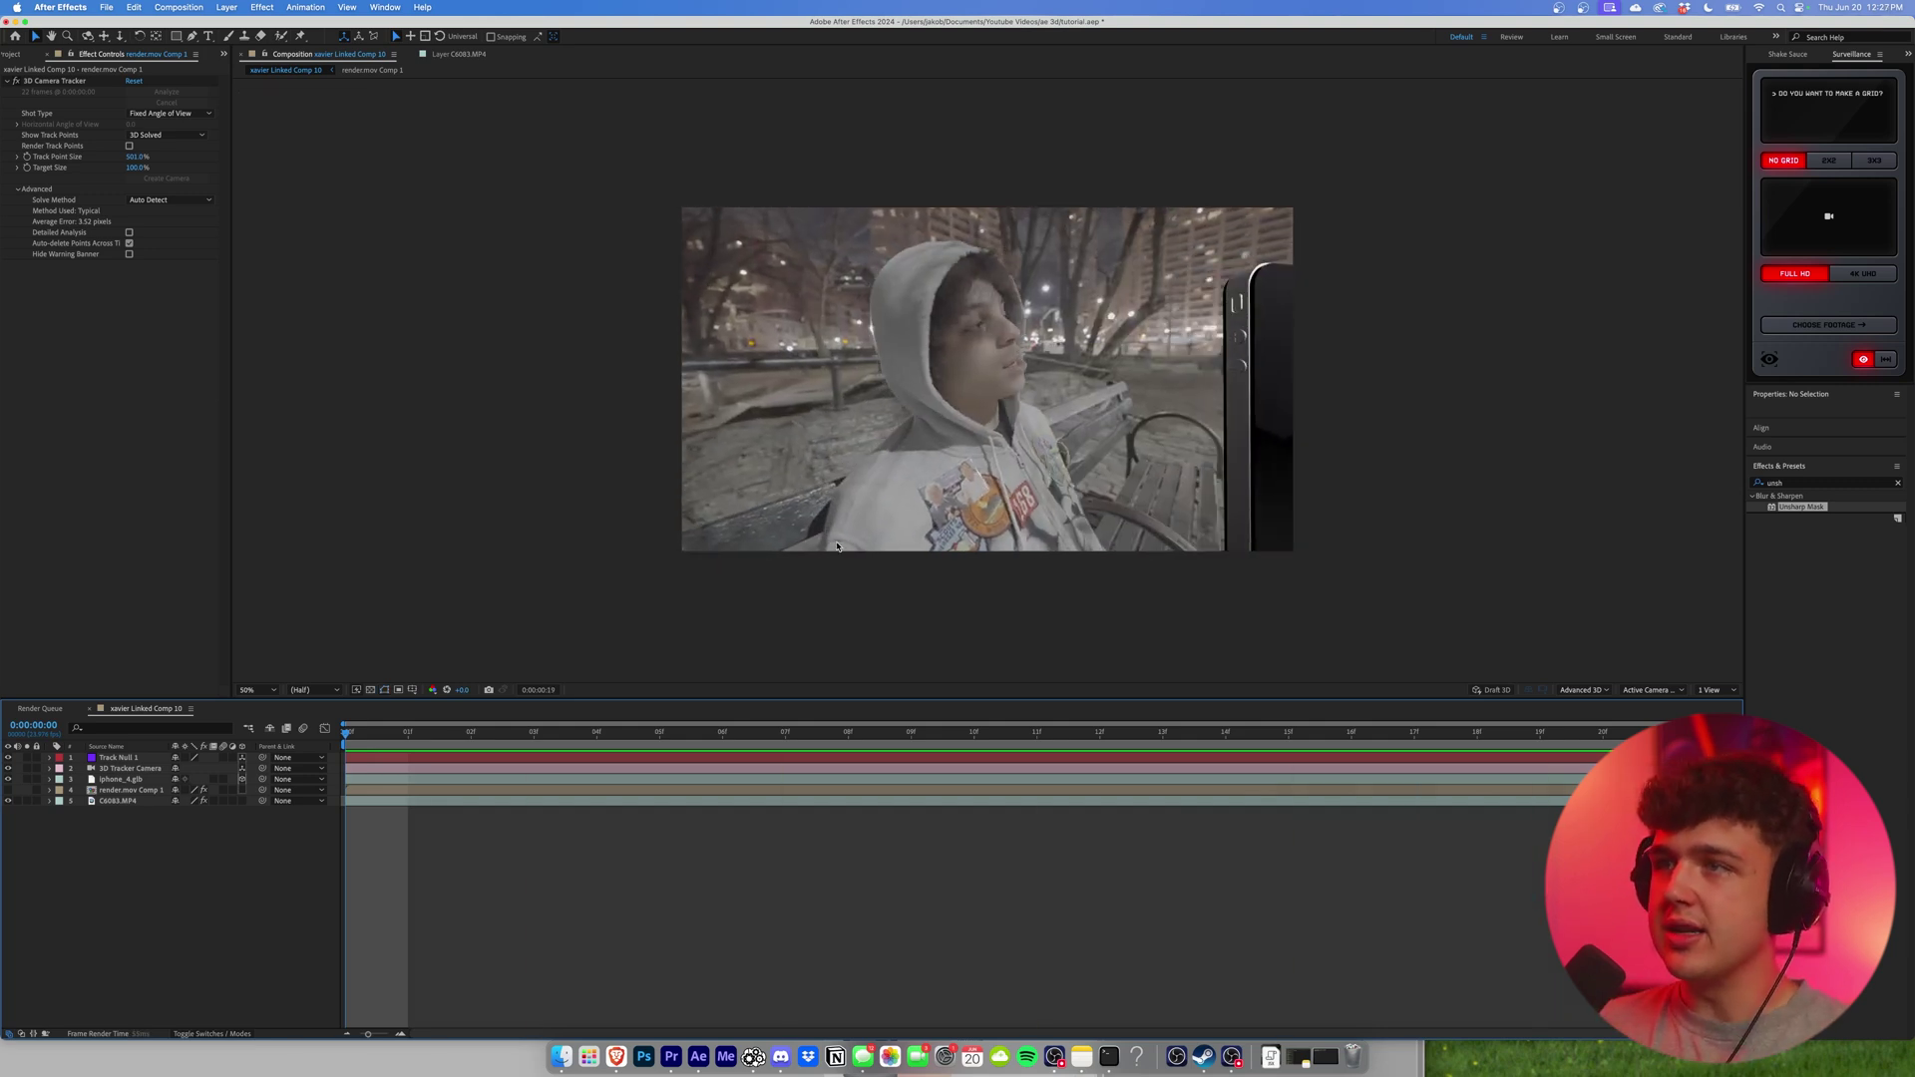
# Push the iphone_4.glb layer back to a Z position of about 4112 and preview the composition.
pyautogui.click(471, 732)
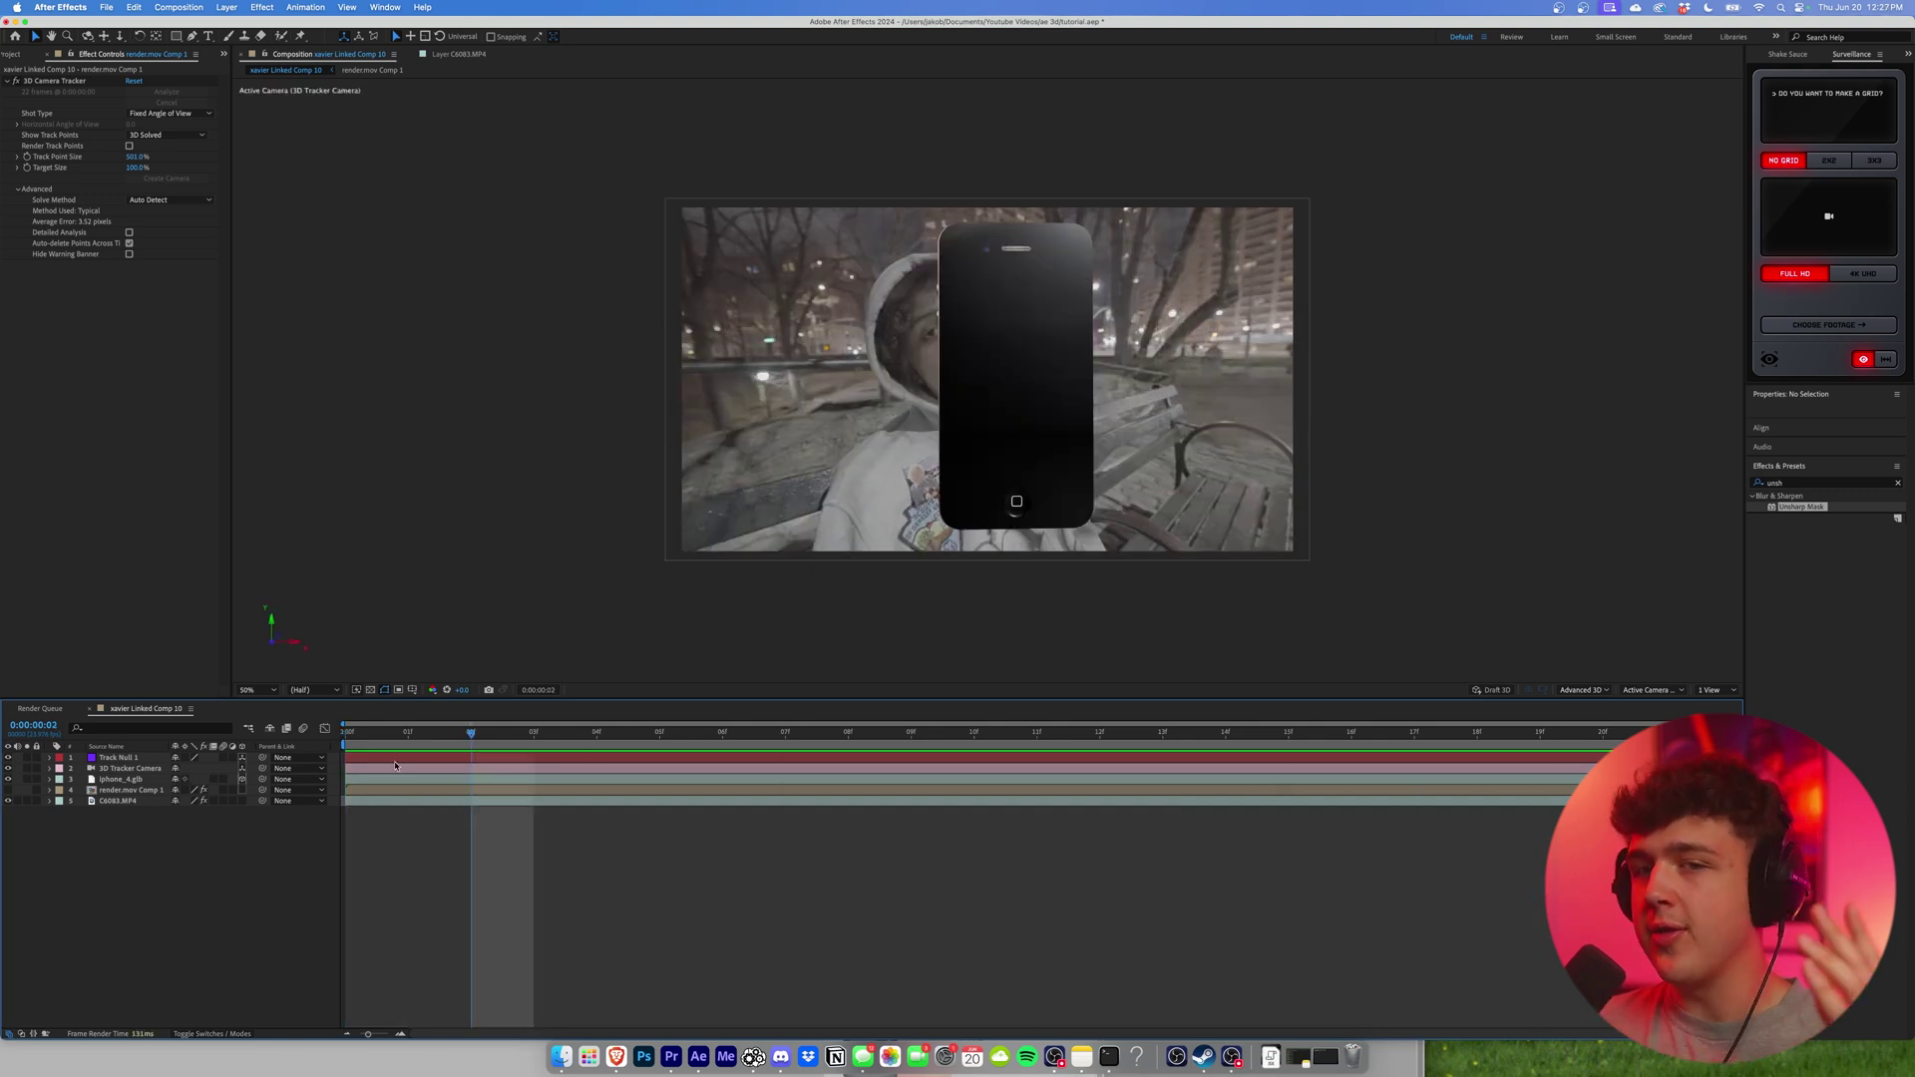
pyautogui.click(49, 779)
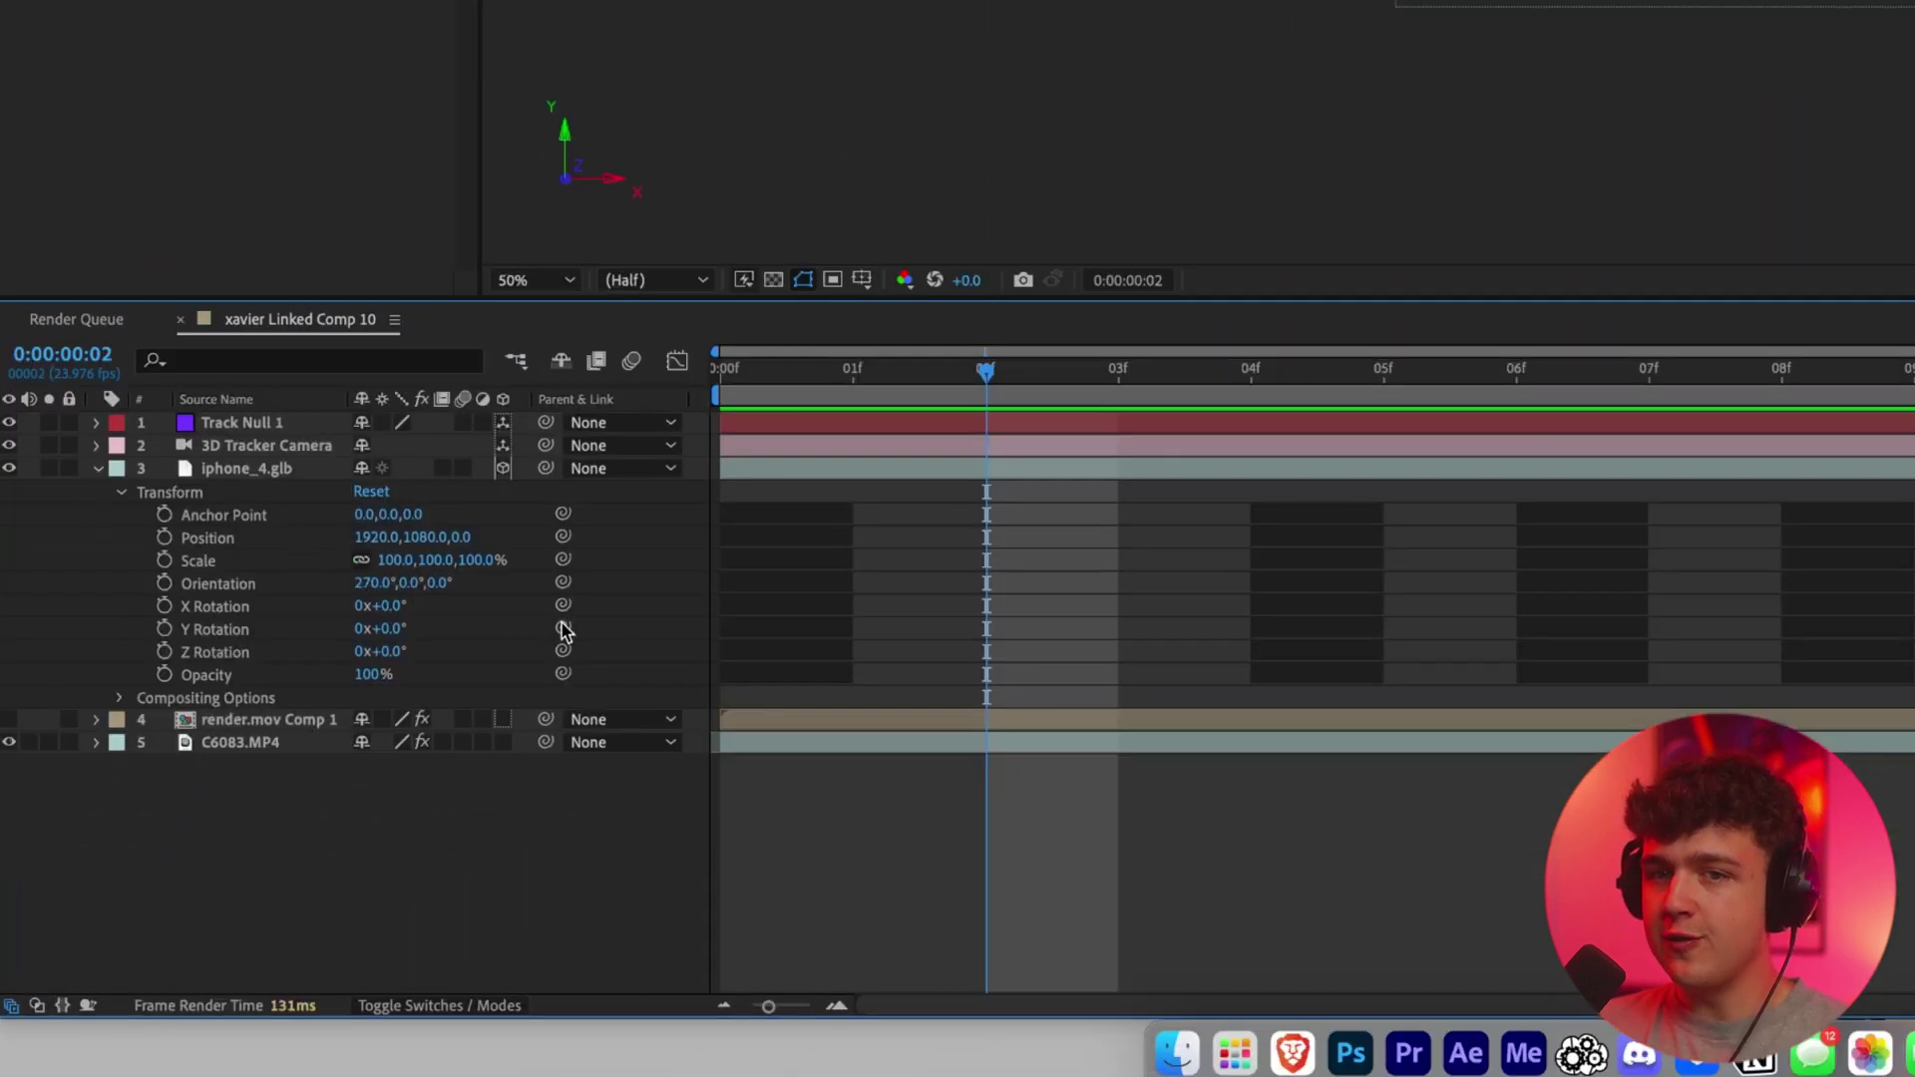
pyautogui.moveTo(463, 538); pyautogui.dragTo(698, 534)
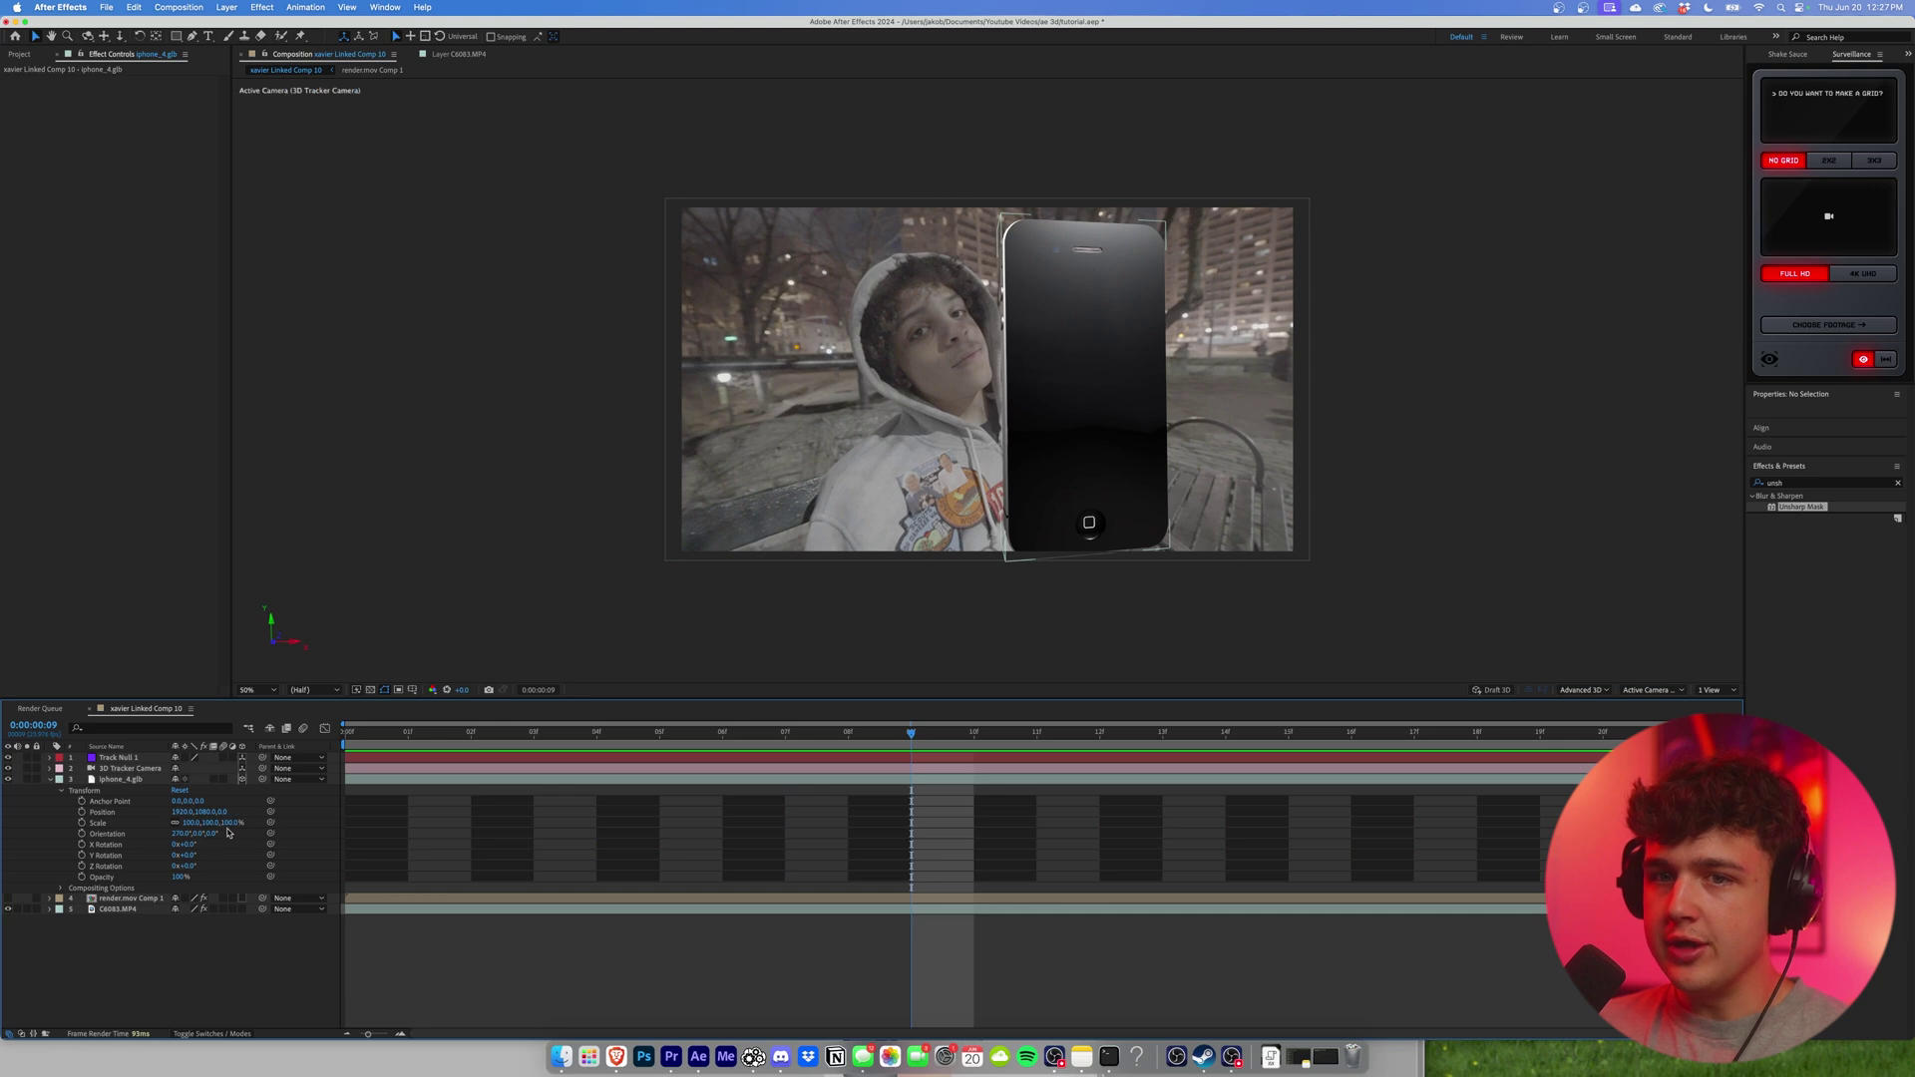
pyautogui.moveTo(221, 811); pyautogui.dragTo(371, 826)
pyautogui.moveTo(227, 813); pyautogui.dragTo(244, 813)
pyautogui.press('space')
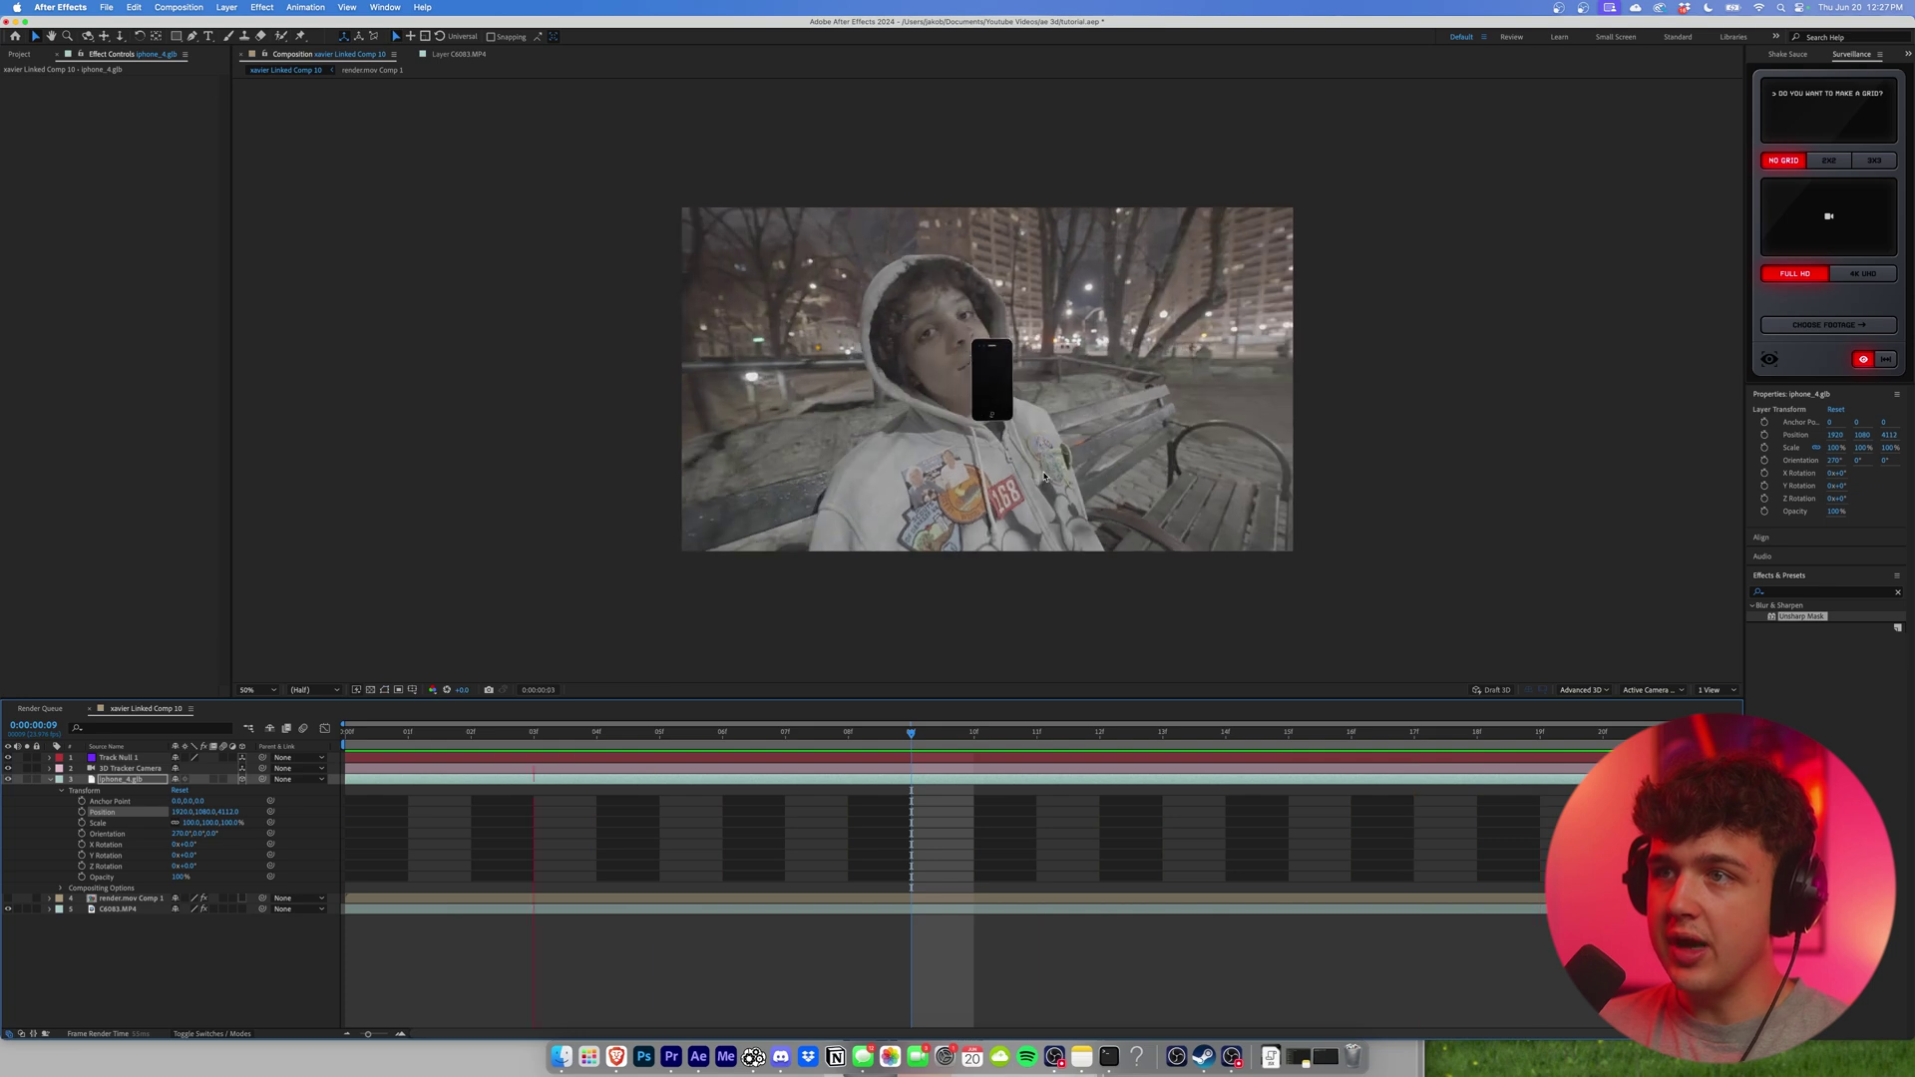
pyautogui.press('space')
# Scale iphone_4.glb to 266% and place it above the bench beside the person, at about 5439.5, 589.1, 4593.8.
pyautogui.moveTo(189, 823); pyautogui.dragTo(355, 823)
pyautogui.moveTo(1011, 431); pyautogui.dragTo(1182, 411)
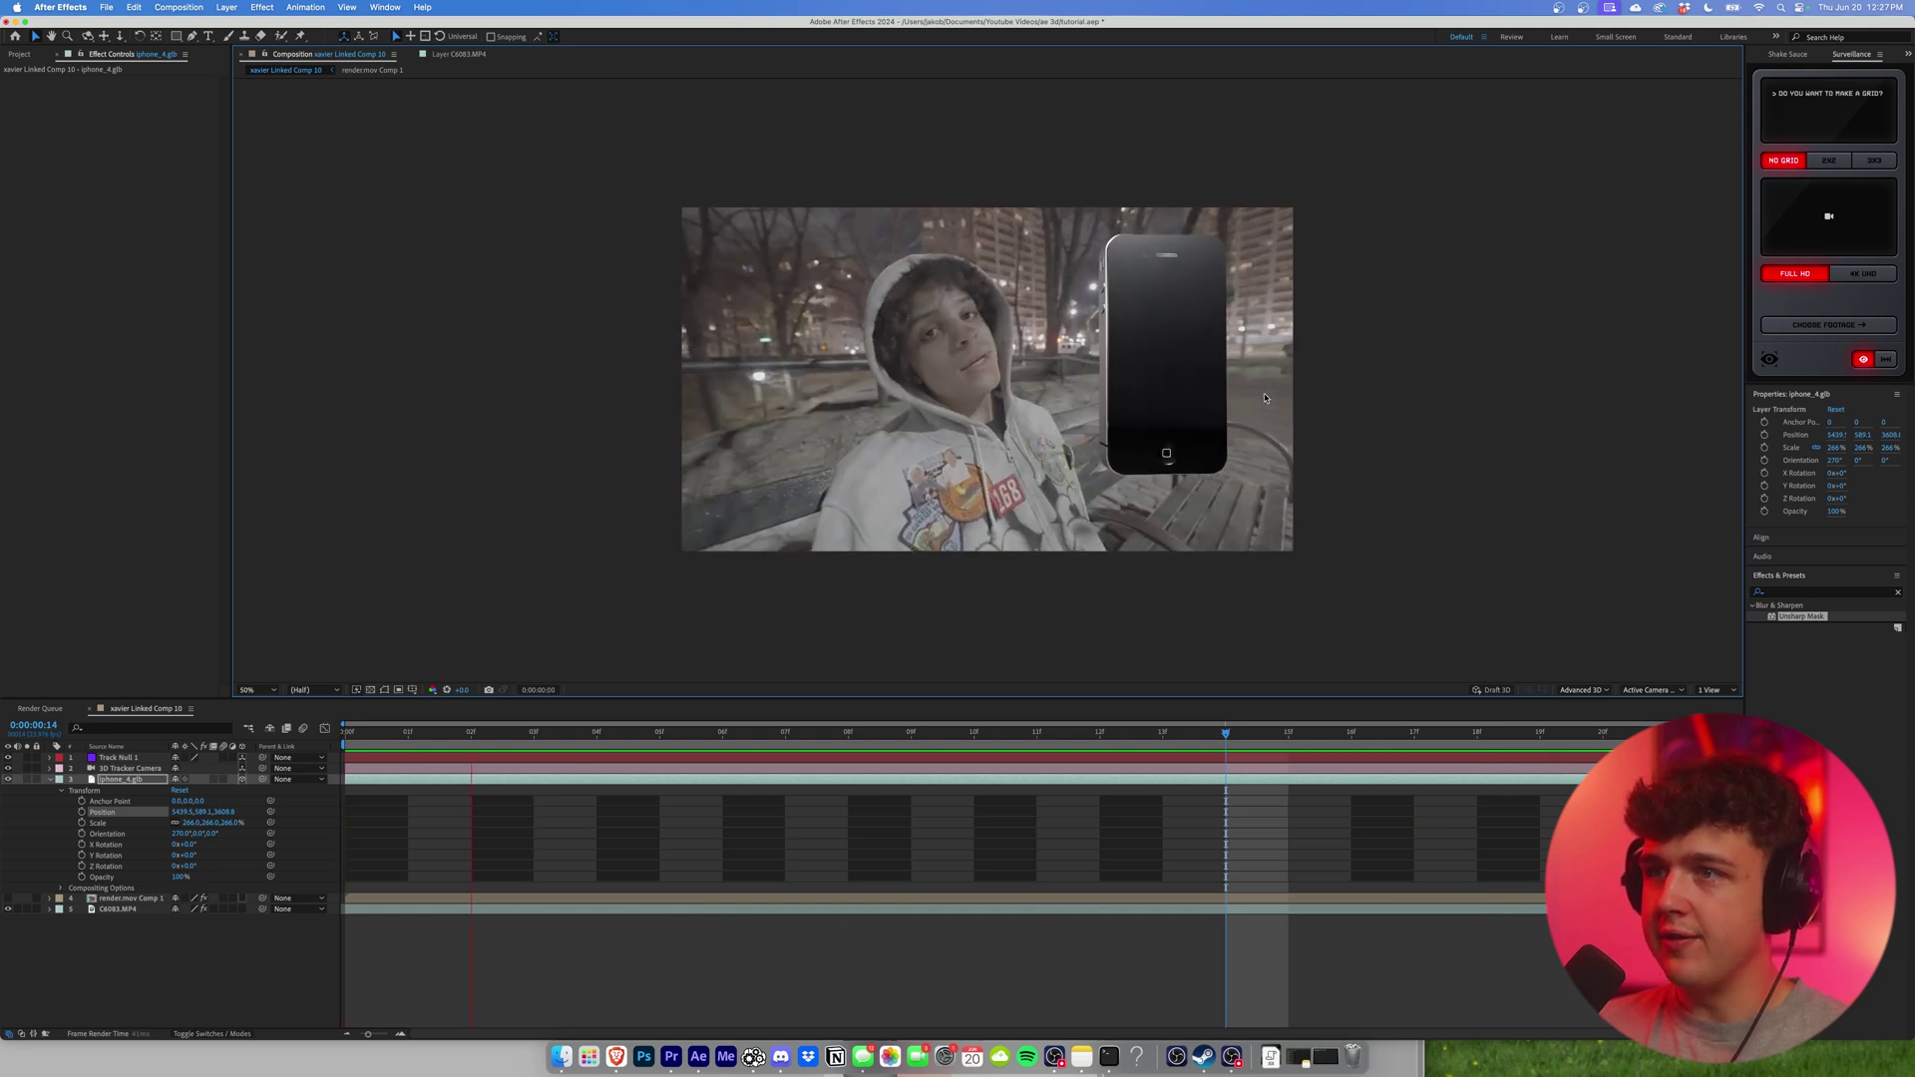
pyautogui.press('space')
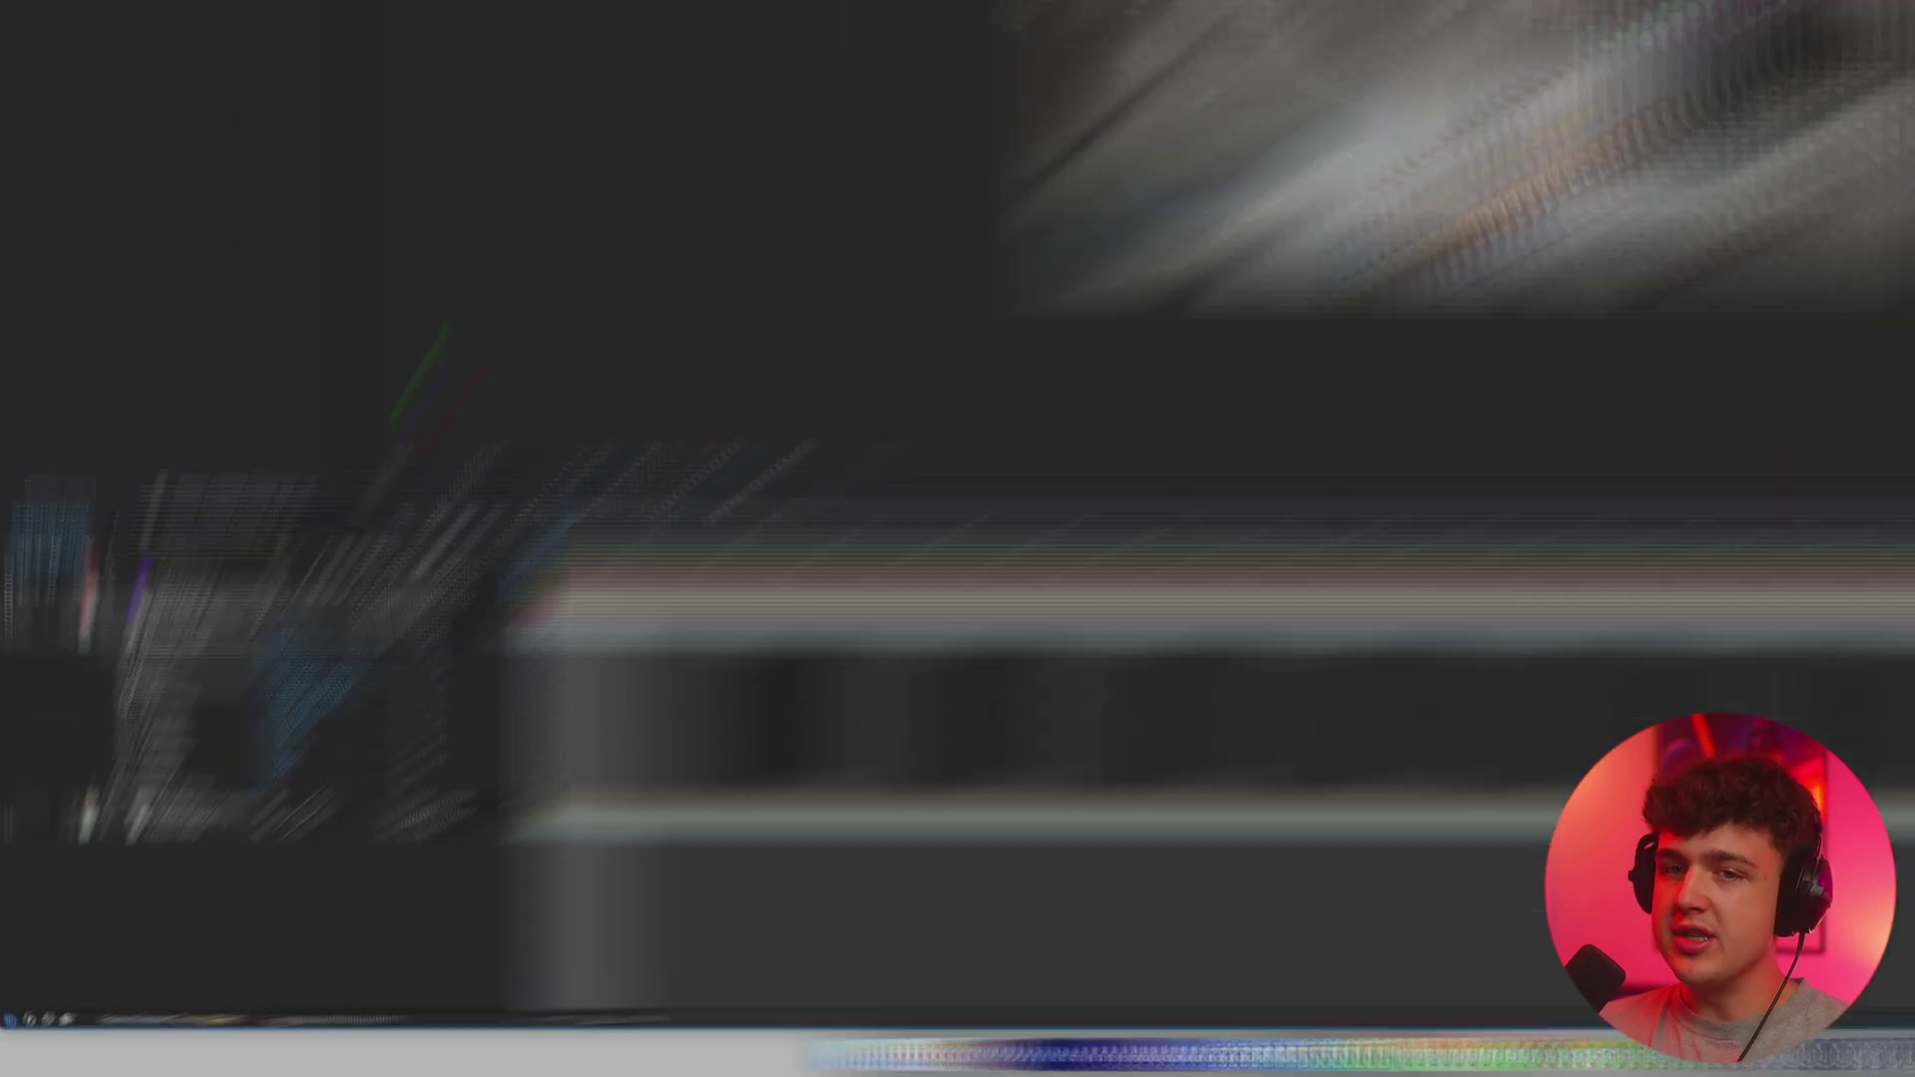
# Add Position, Orientation and Scale keyframes to the iphone_4.glb layer at the first frame.
pyautogui.click(82, 812)
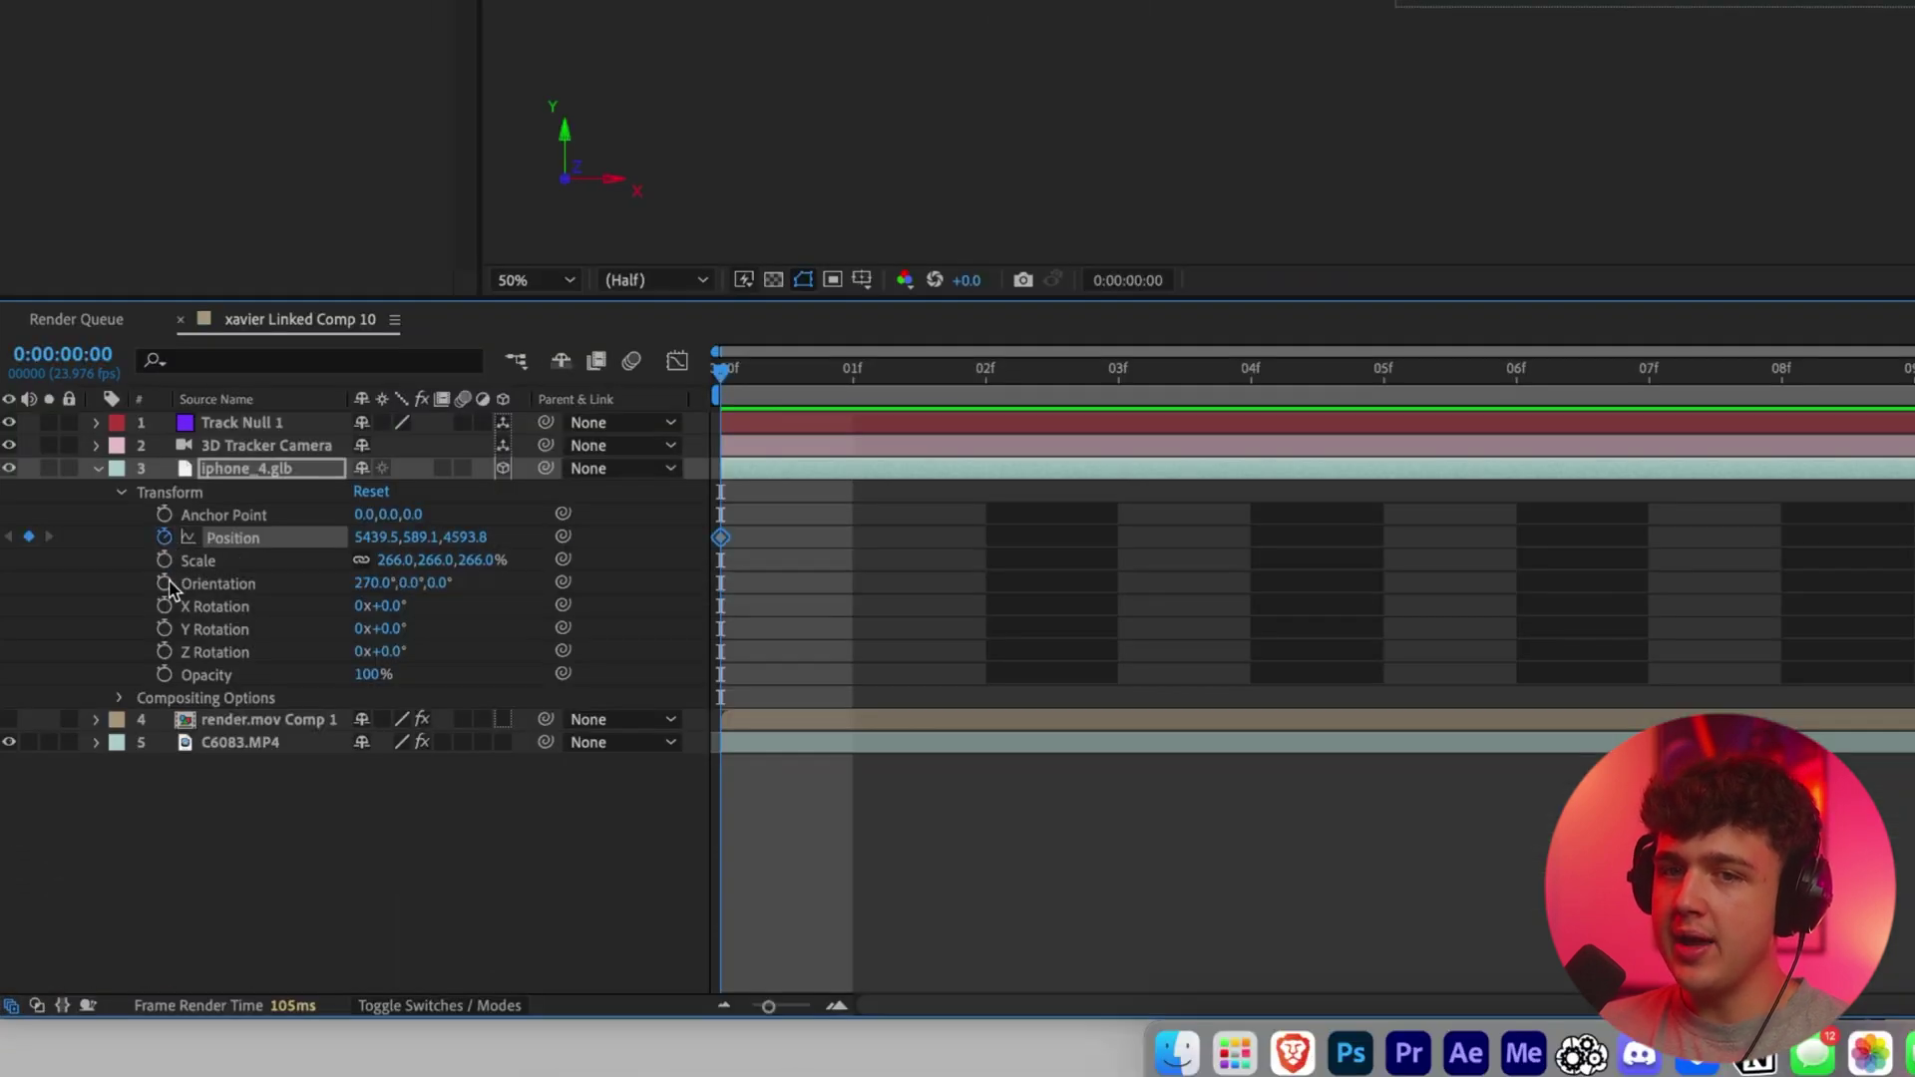
pyautogui.click(164, 582)
pyautogui.click(165, 560)
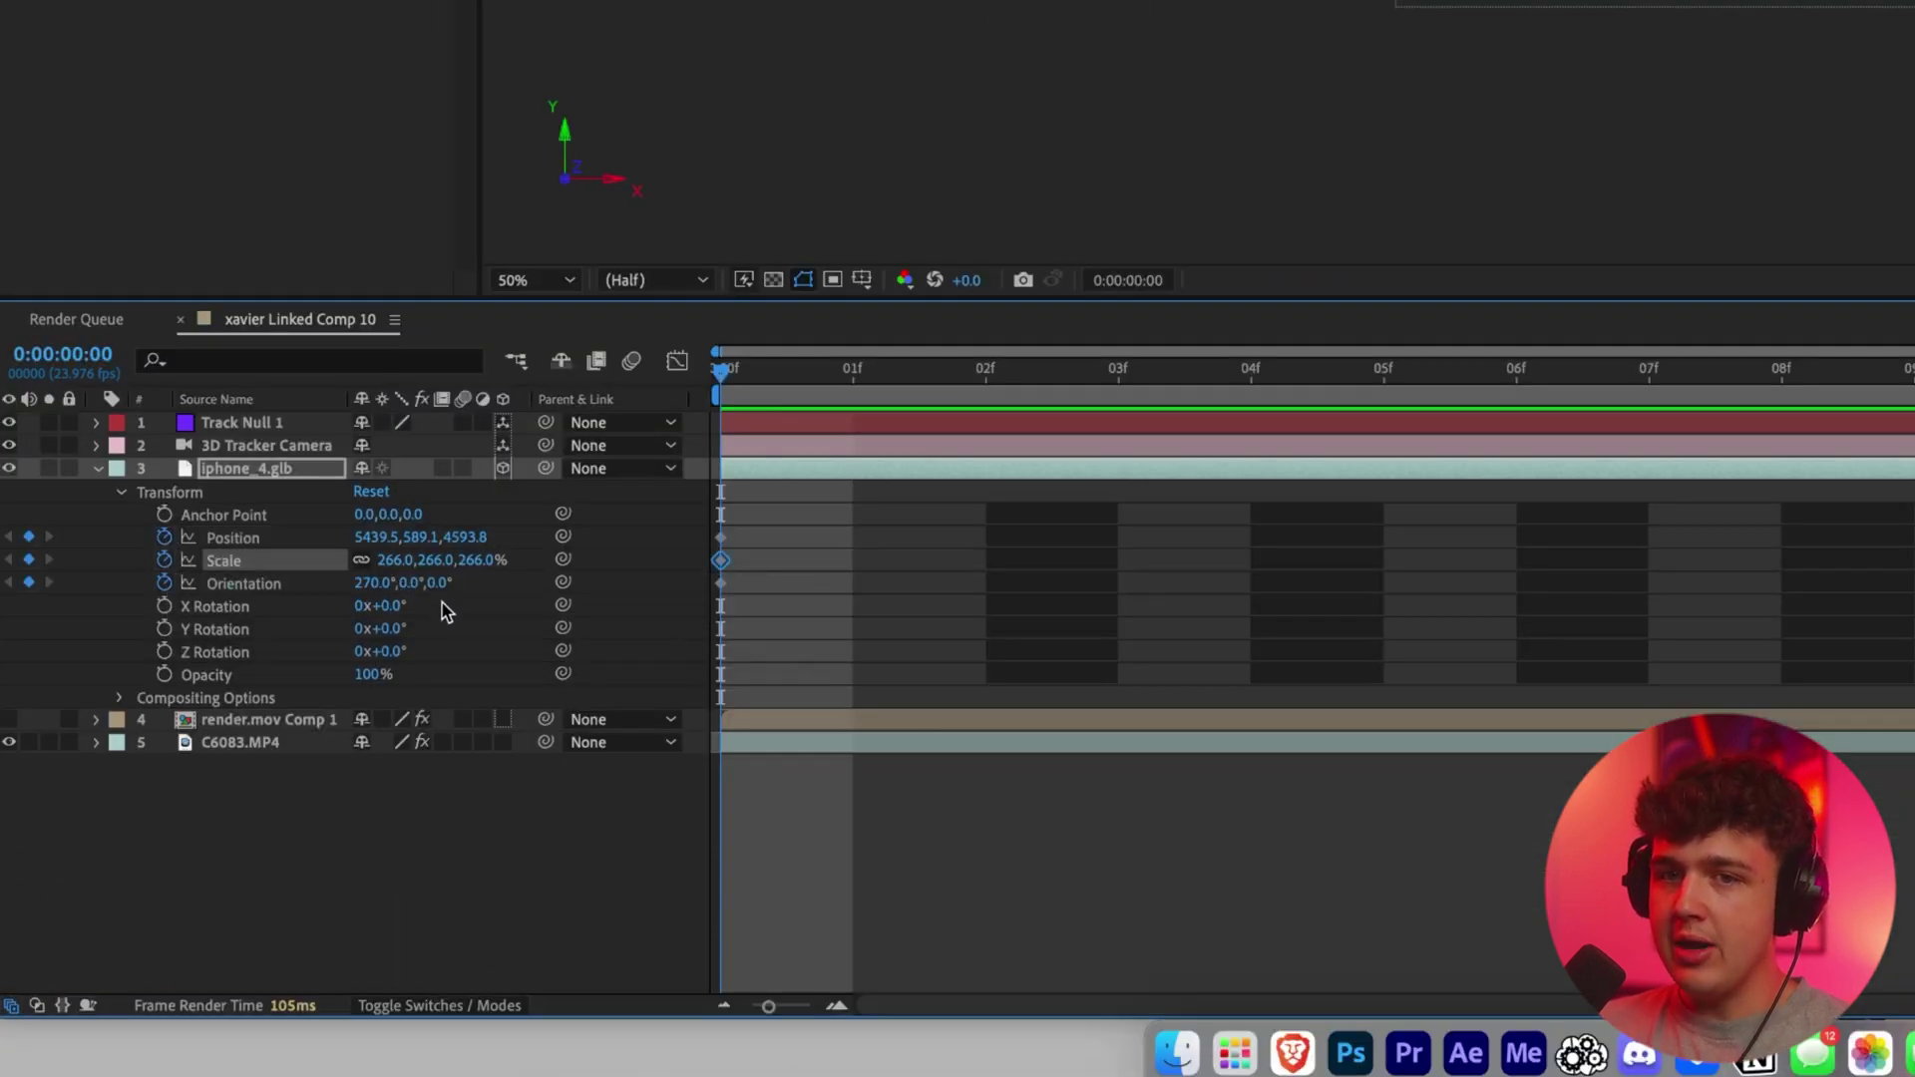
# Angle the iPhone model by changing its Z orientation at the first frame, and preview the motion.
pyautogui.click(344, 584)
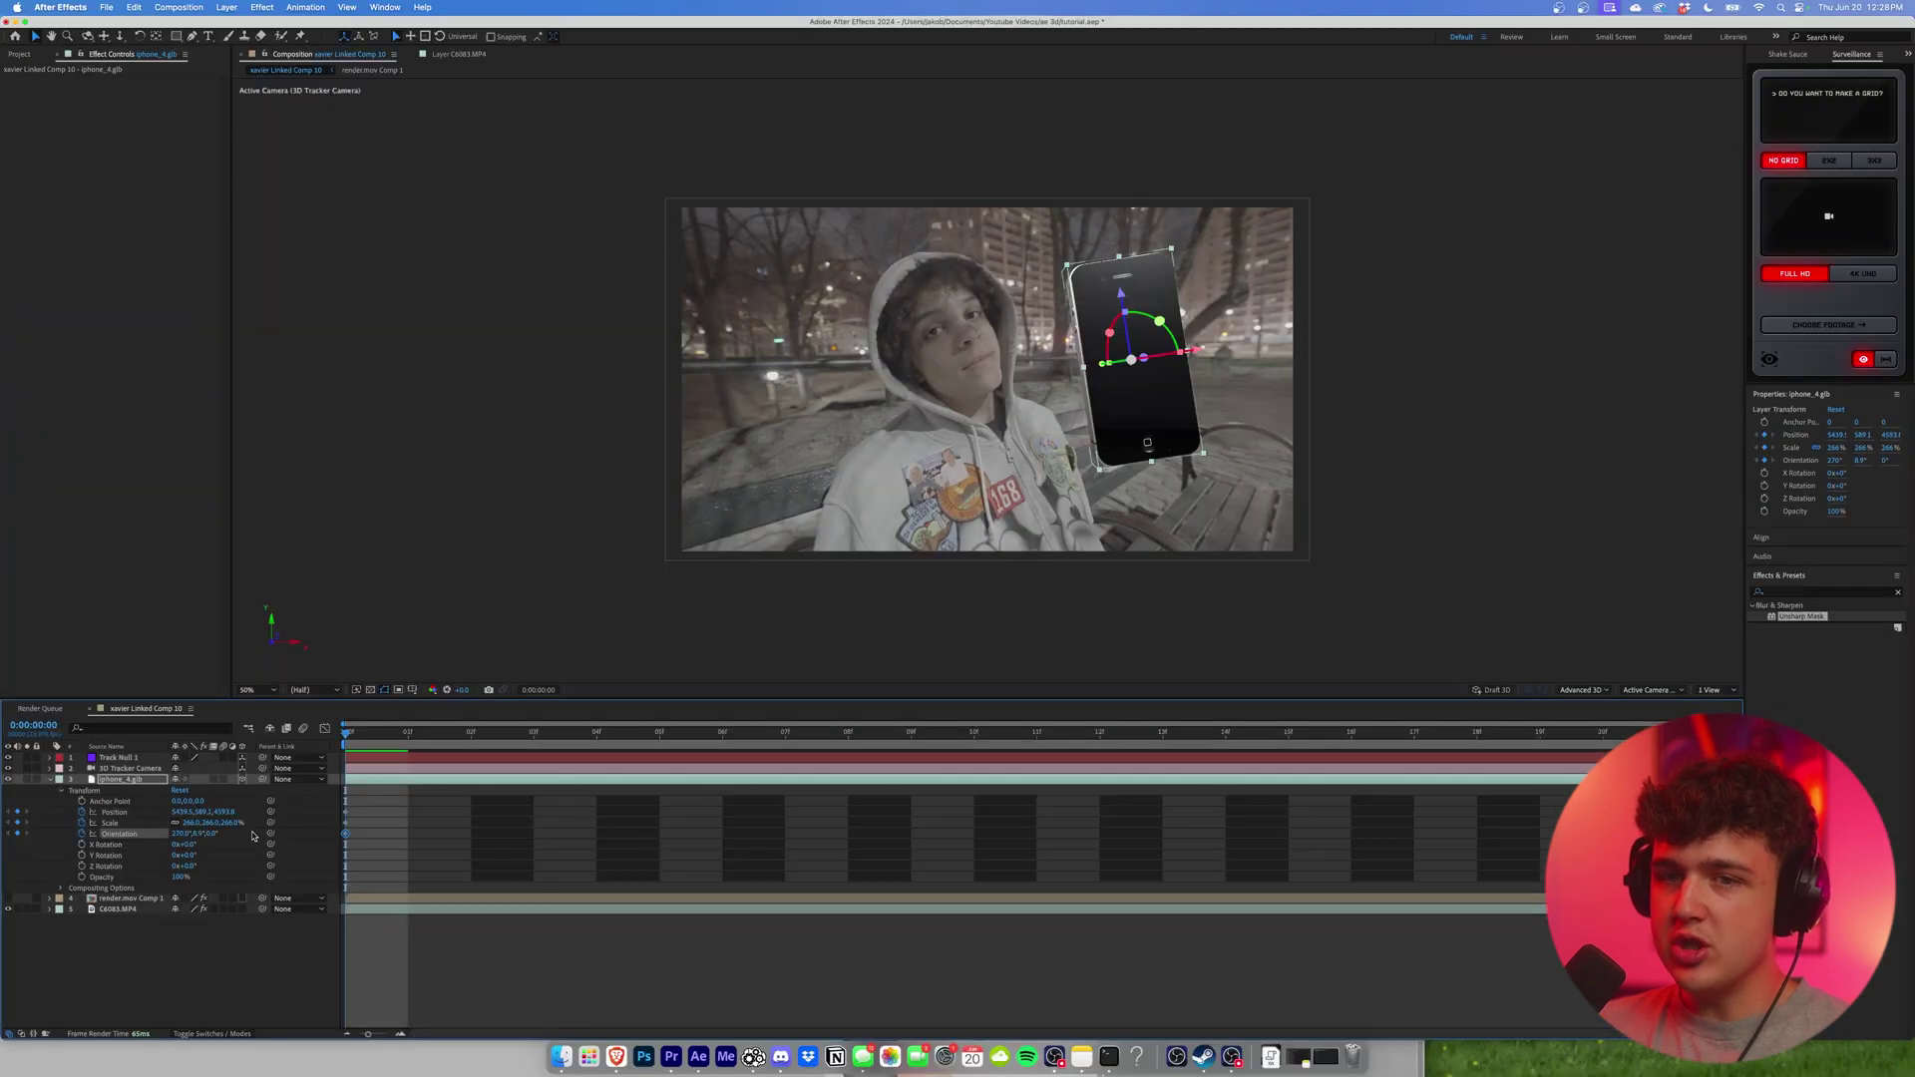
pyautogui.press('super+z')
pyautogui.moveTo(212, 834); pyautogui.dragTo(889, 755)
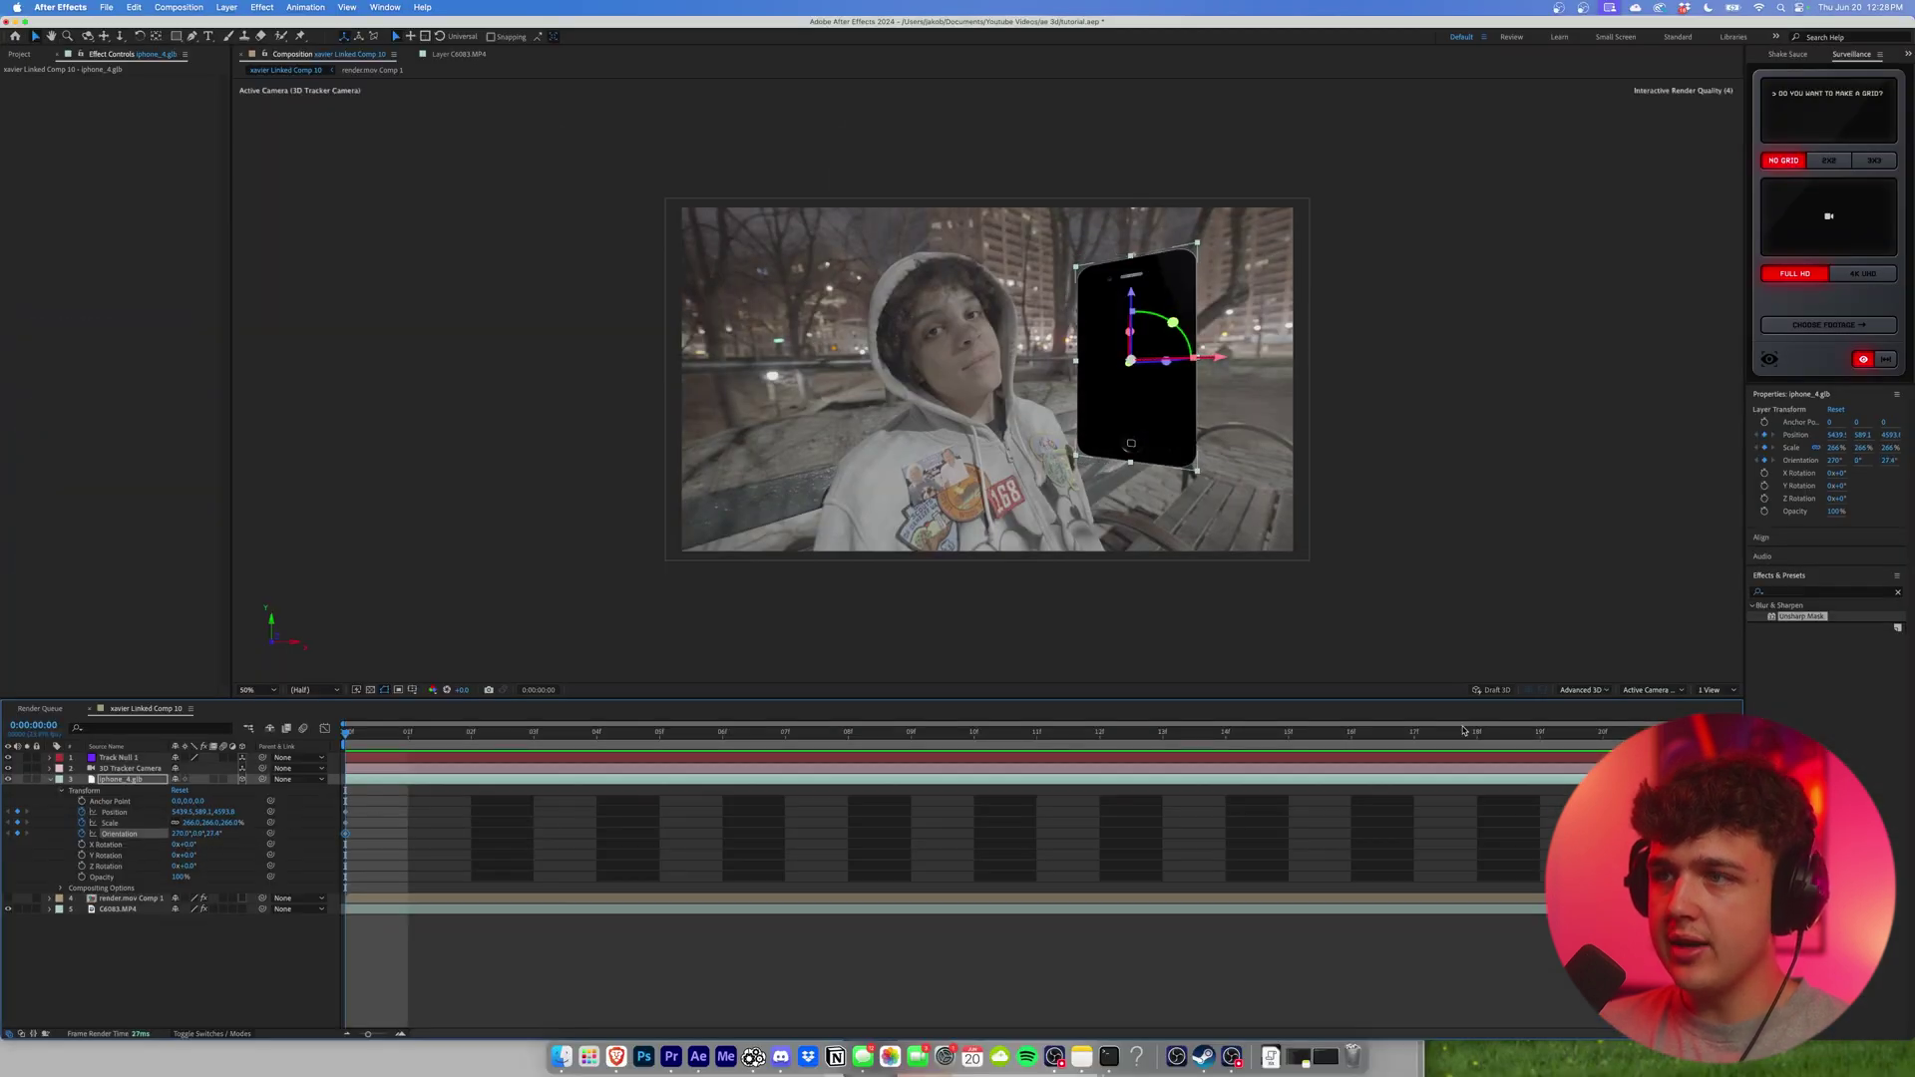
pyautogui.press('space')
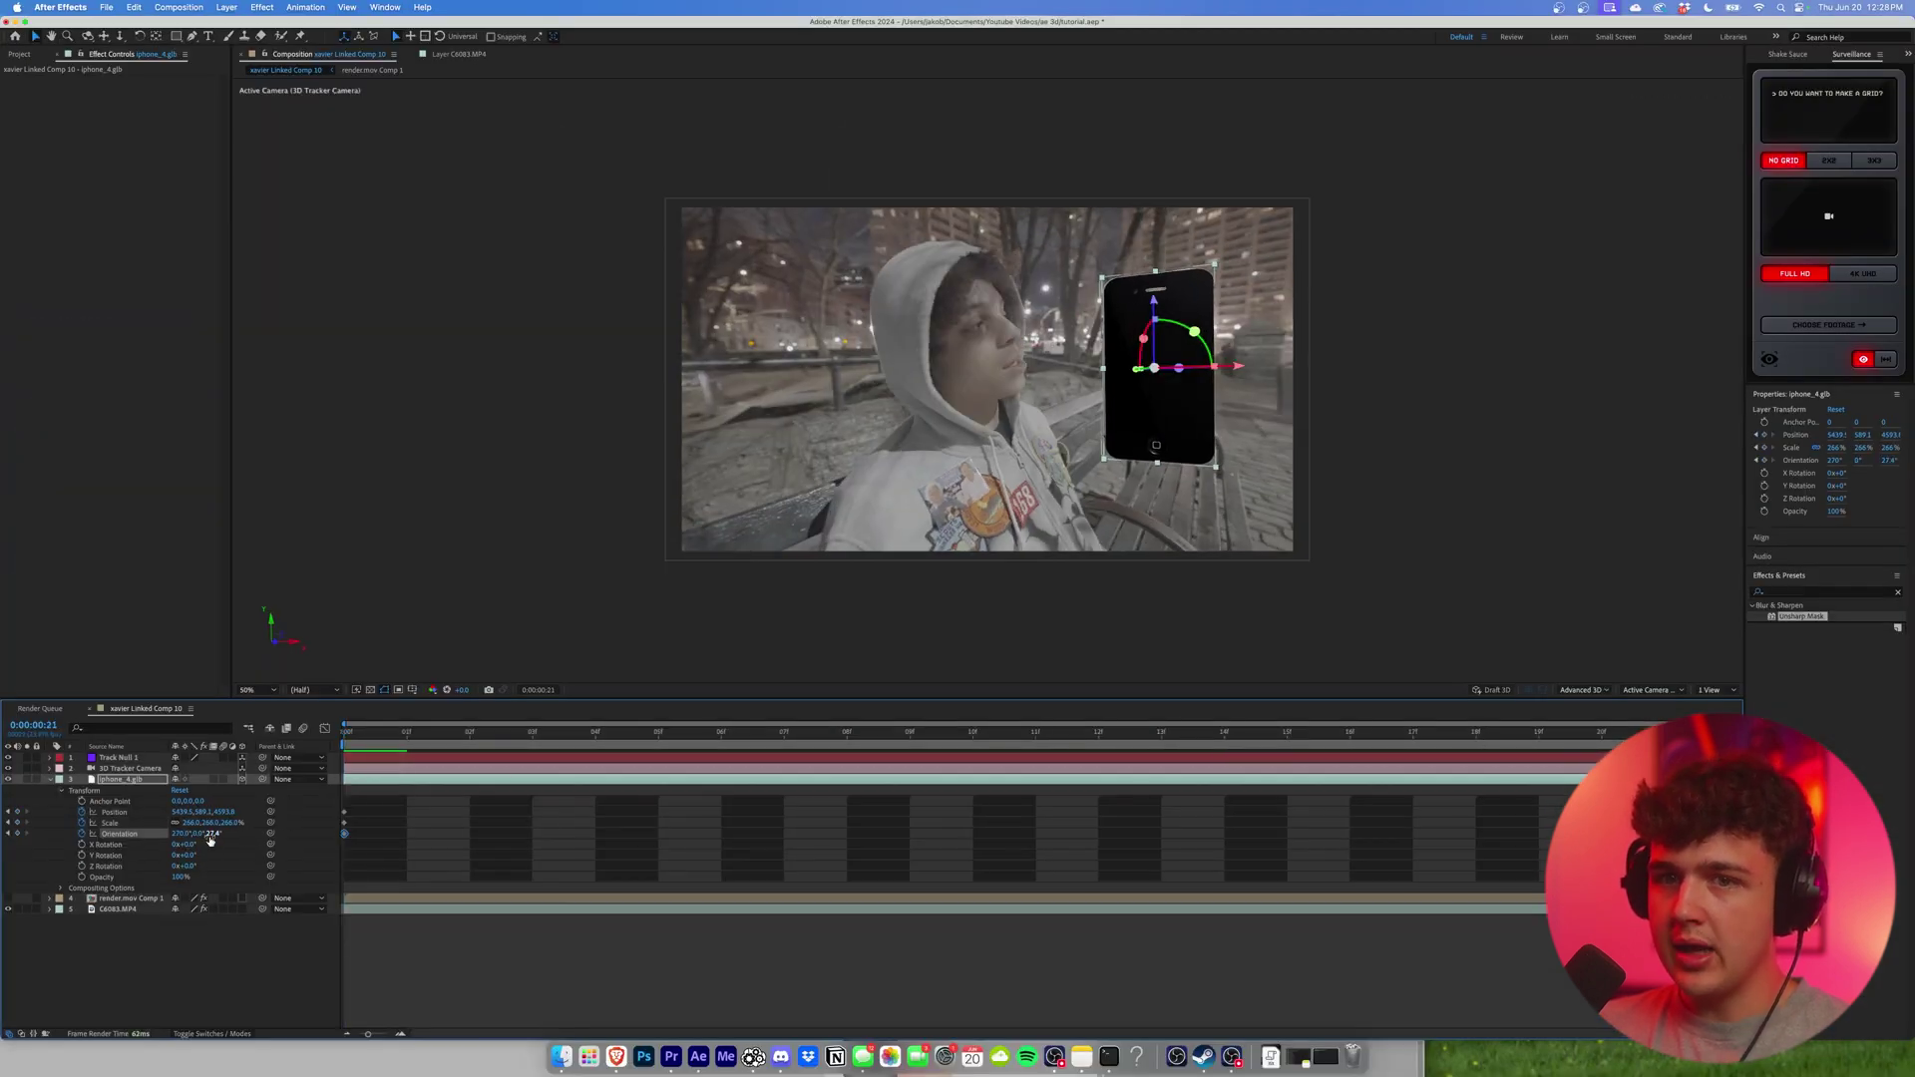
# Preview the phone's motion and tilt the iPhone model at the first frame by setting its Y orientation to about 17°.
pyautogui.press('space')
pyautogui.press('space')
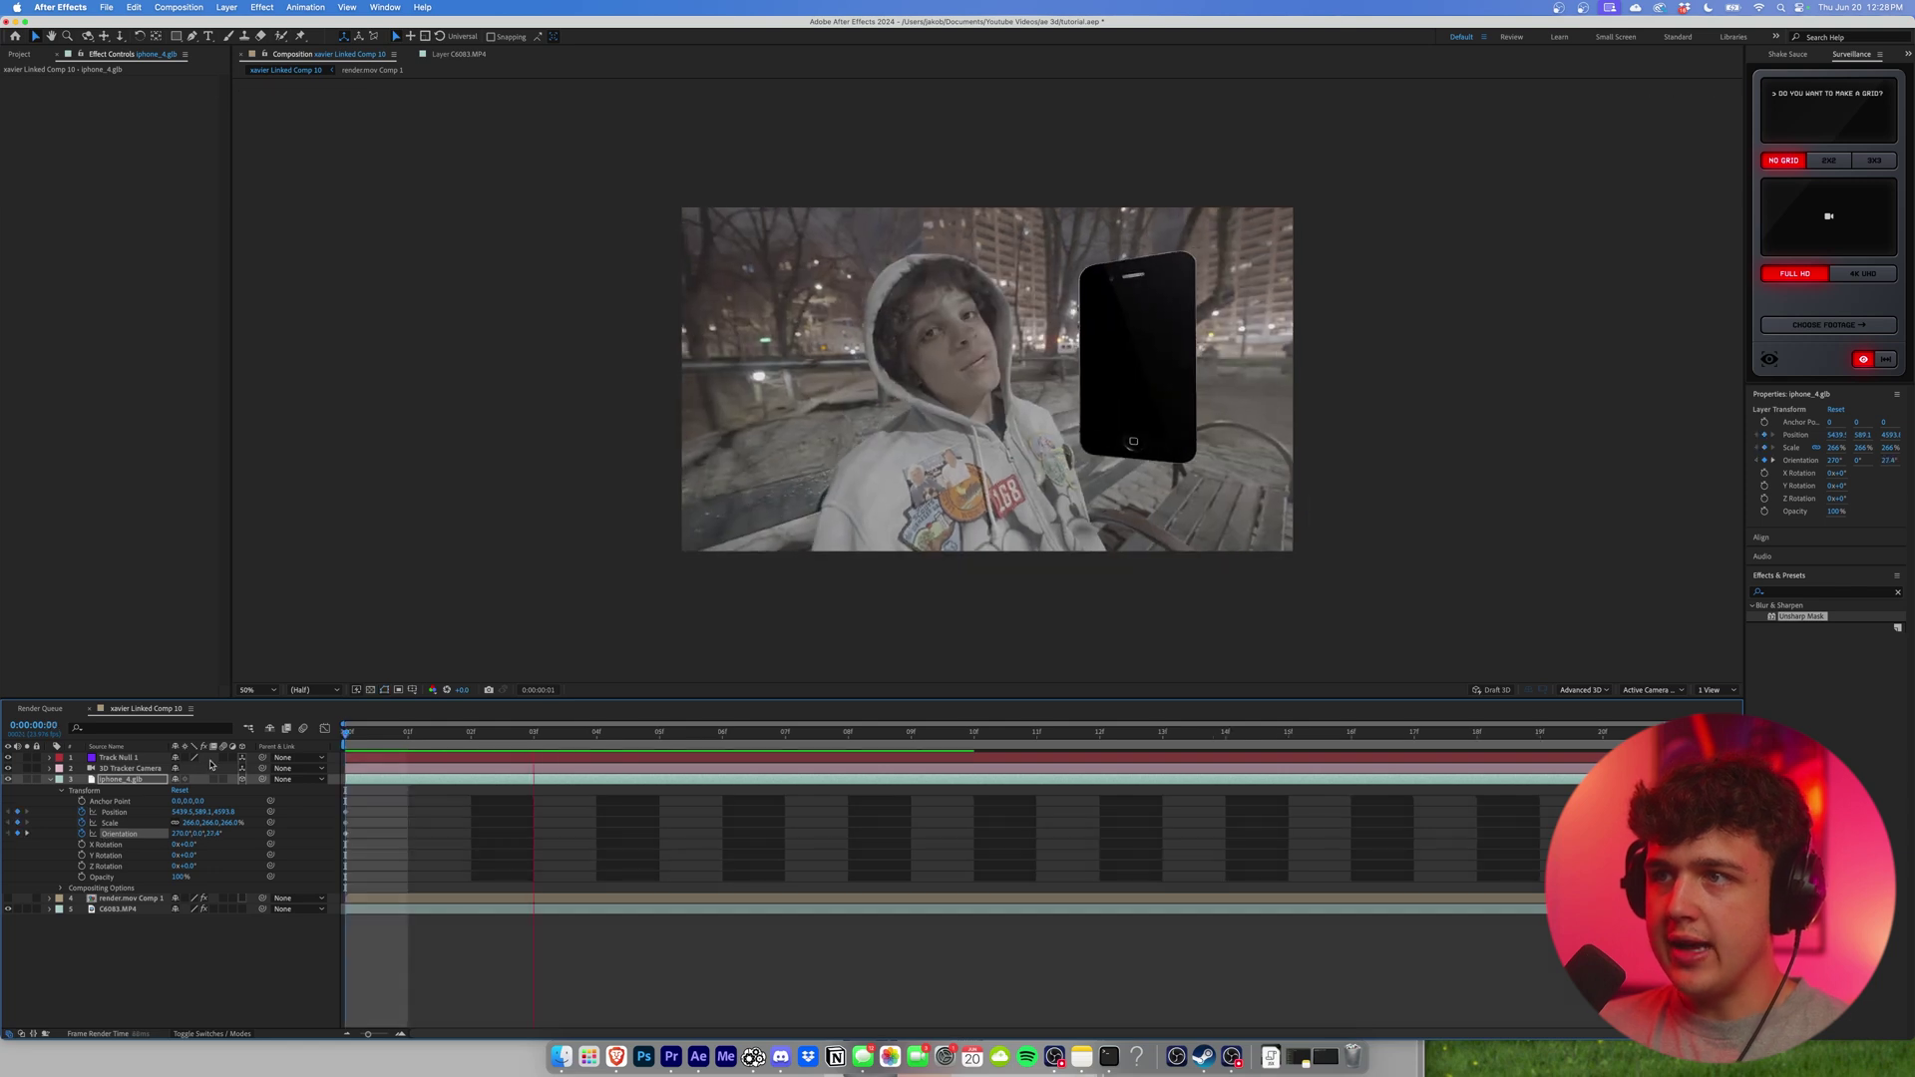
pyautogui.press('space')
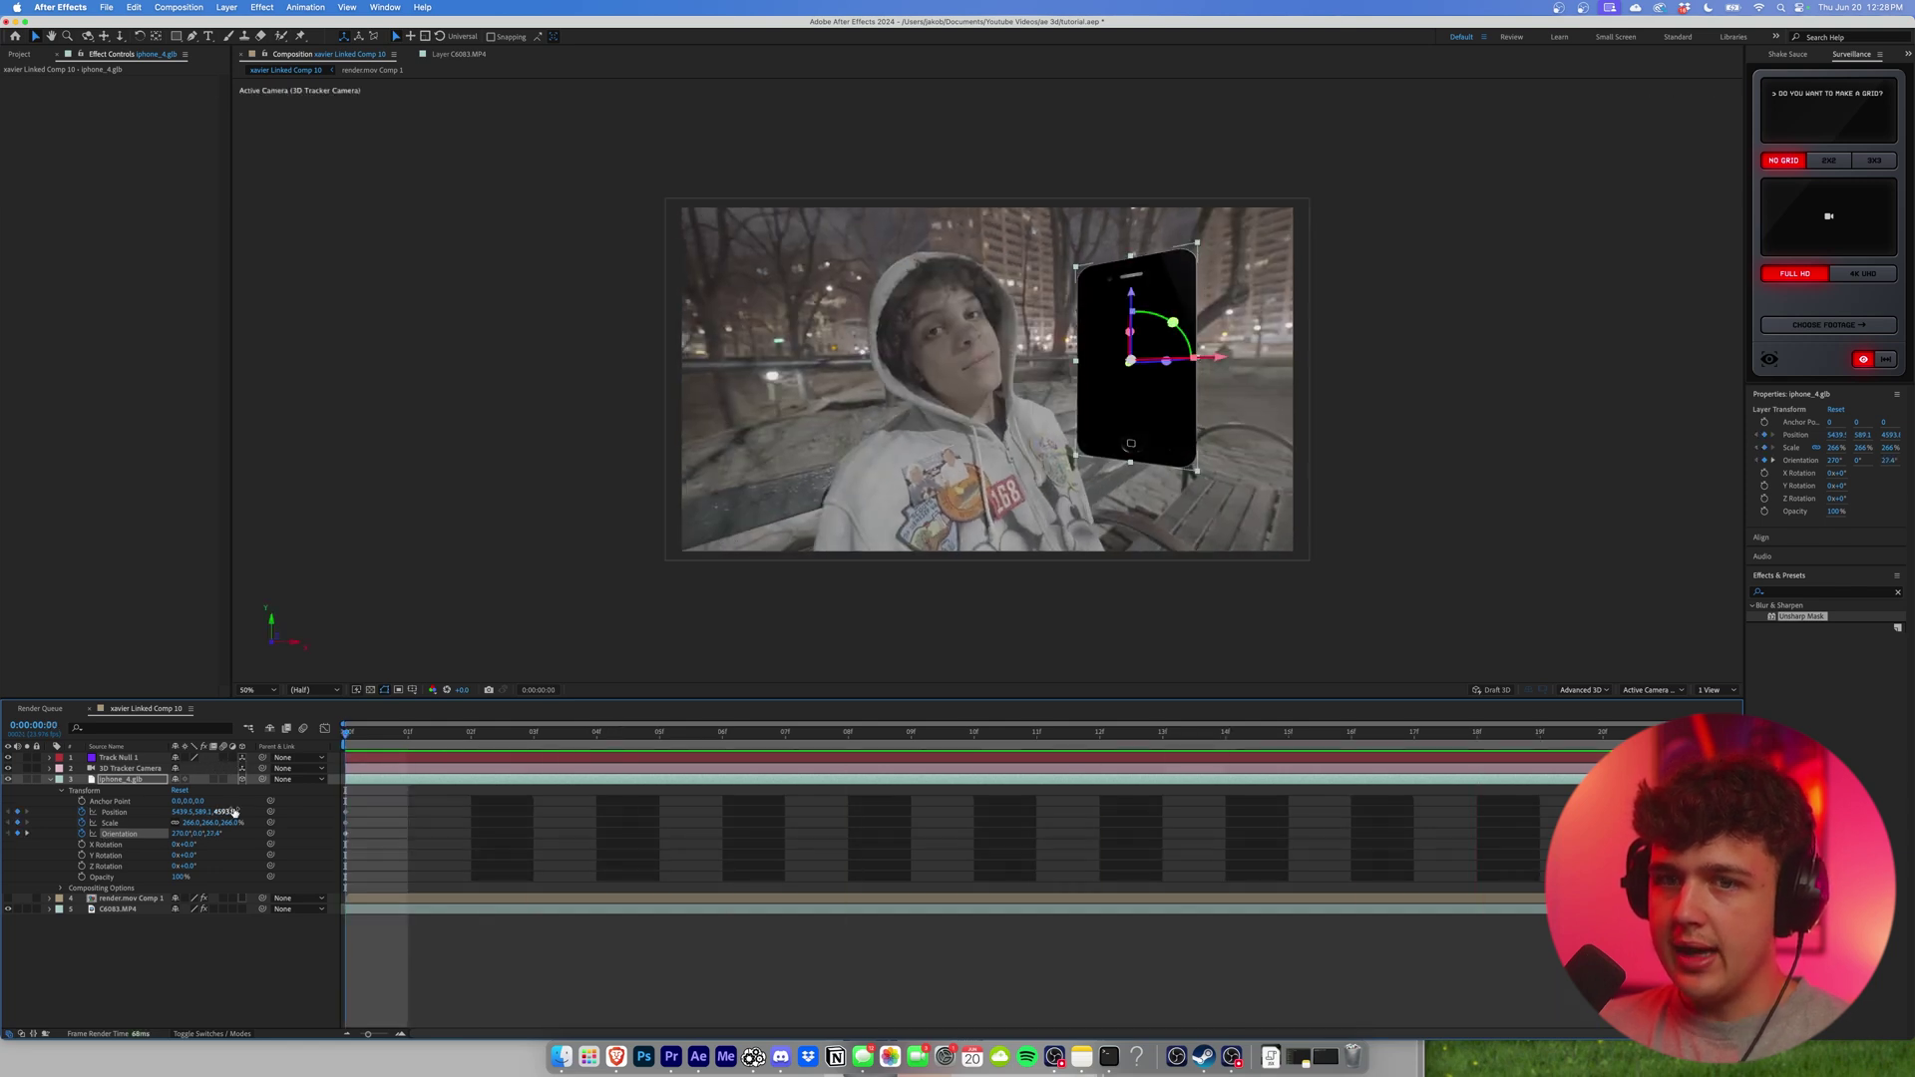
pyautogui.moveTo(204, 834); pyautogui.dragTo(224, 834)
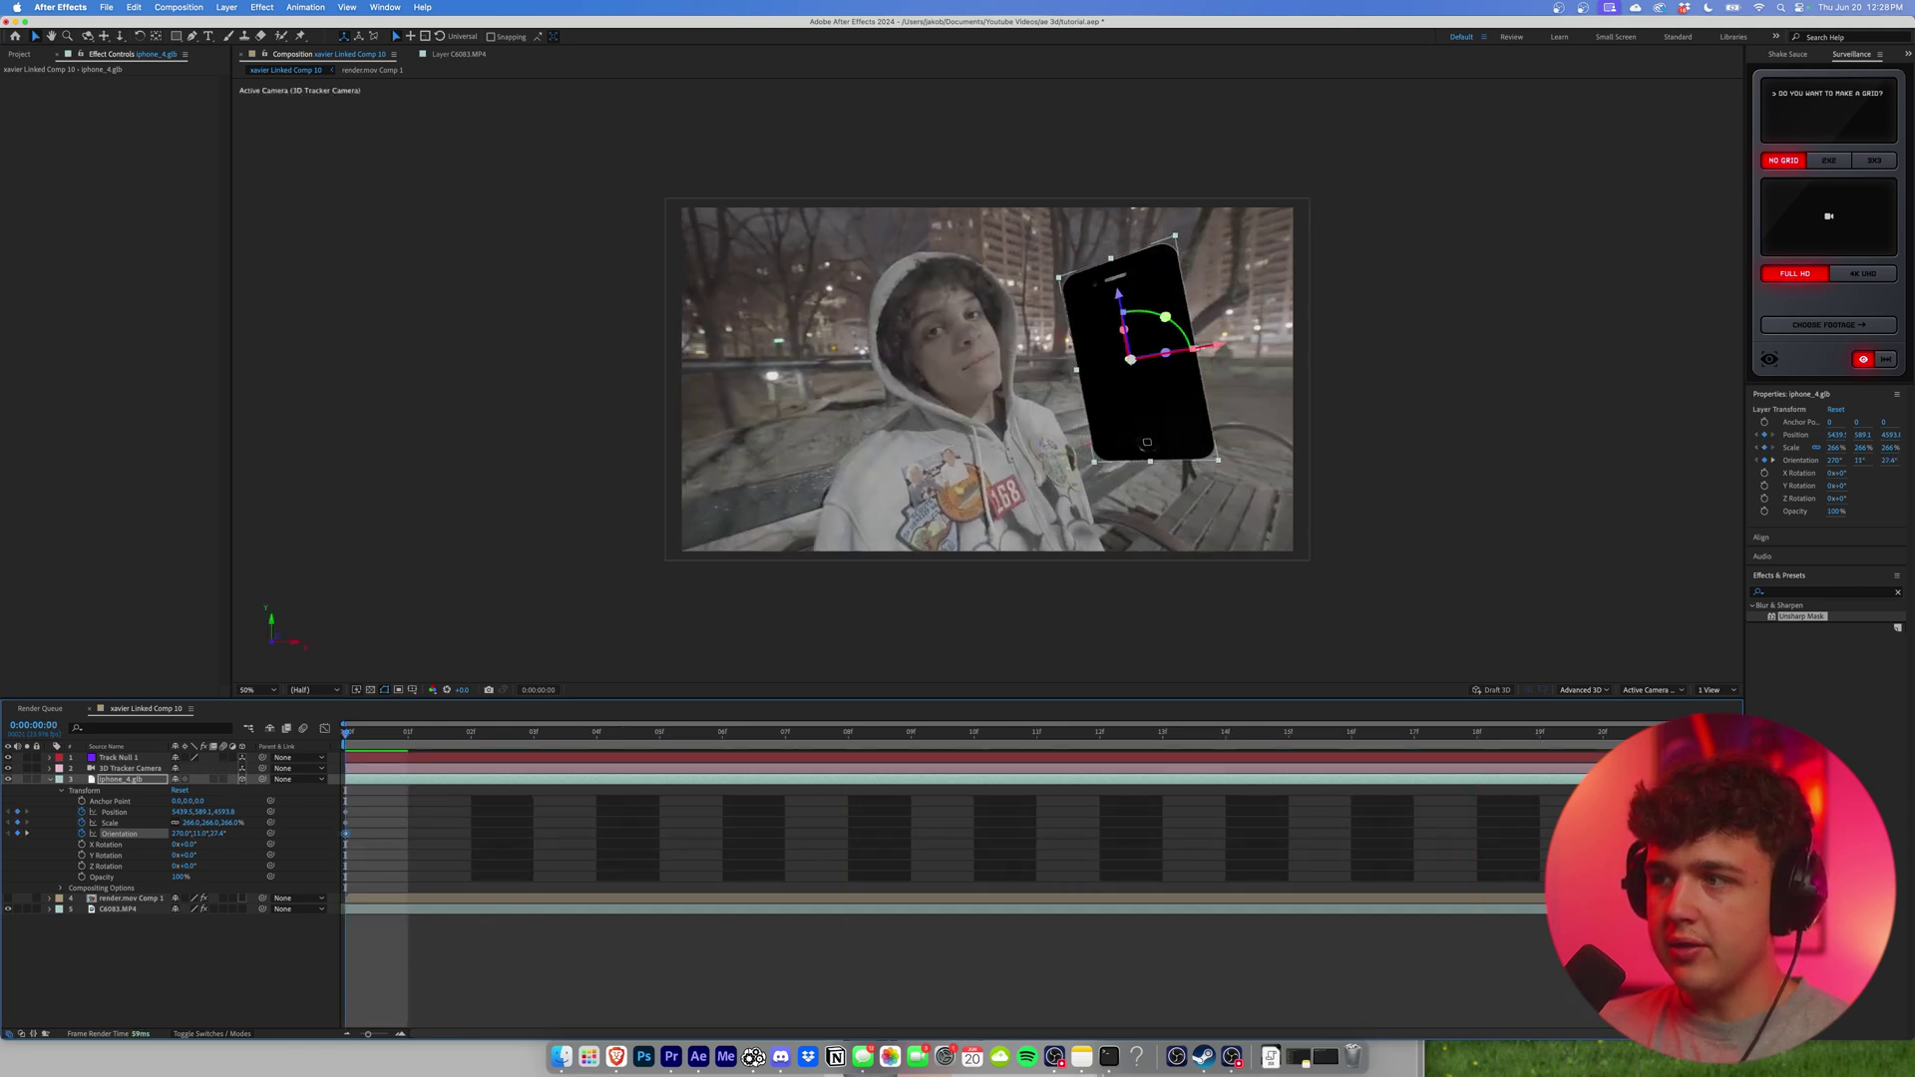
# Adjust the iPhone model's orientation at frame 21 so it rotates over the shot, and preview the animation.
pyautogui.click(1666, 733)
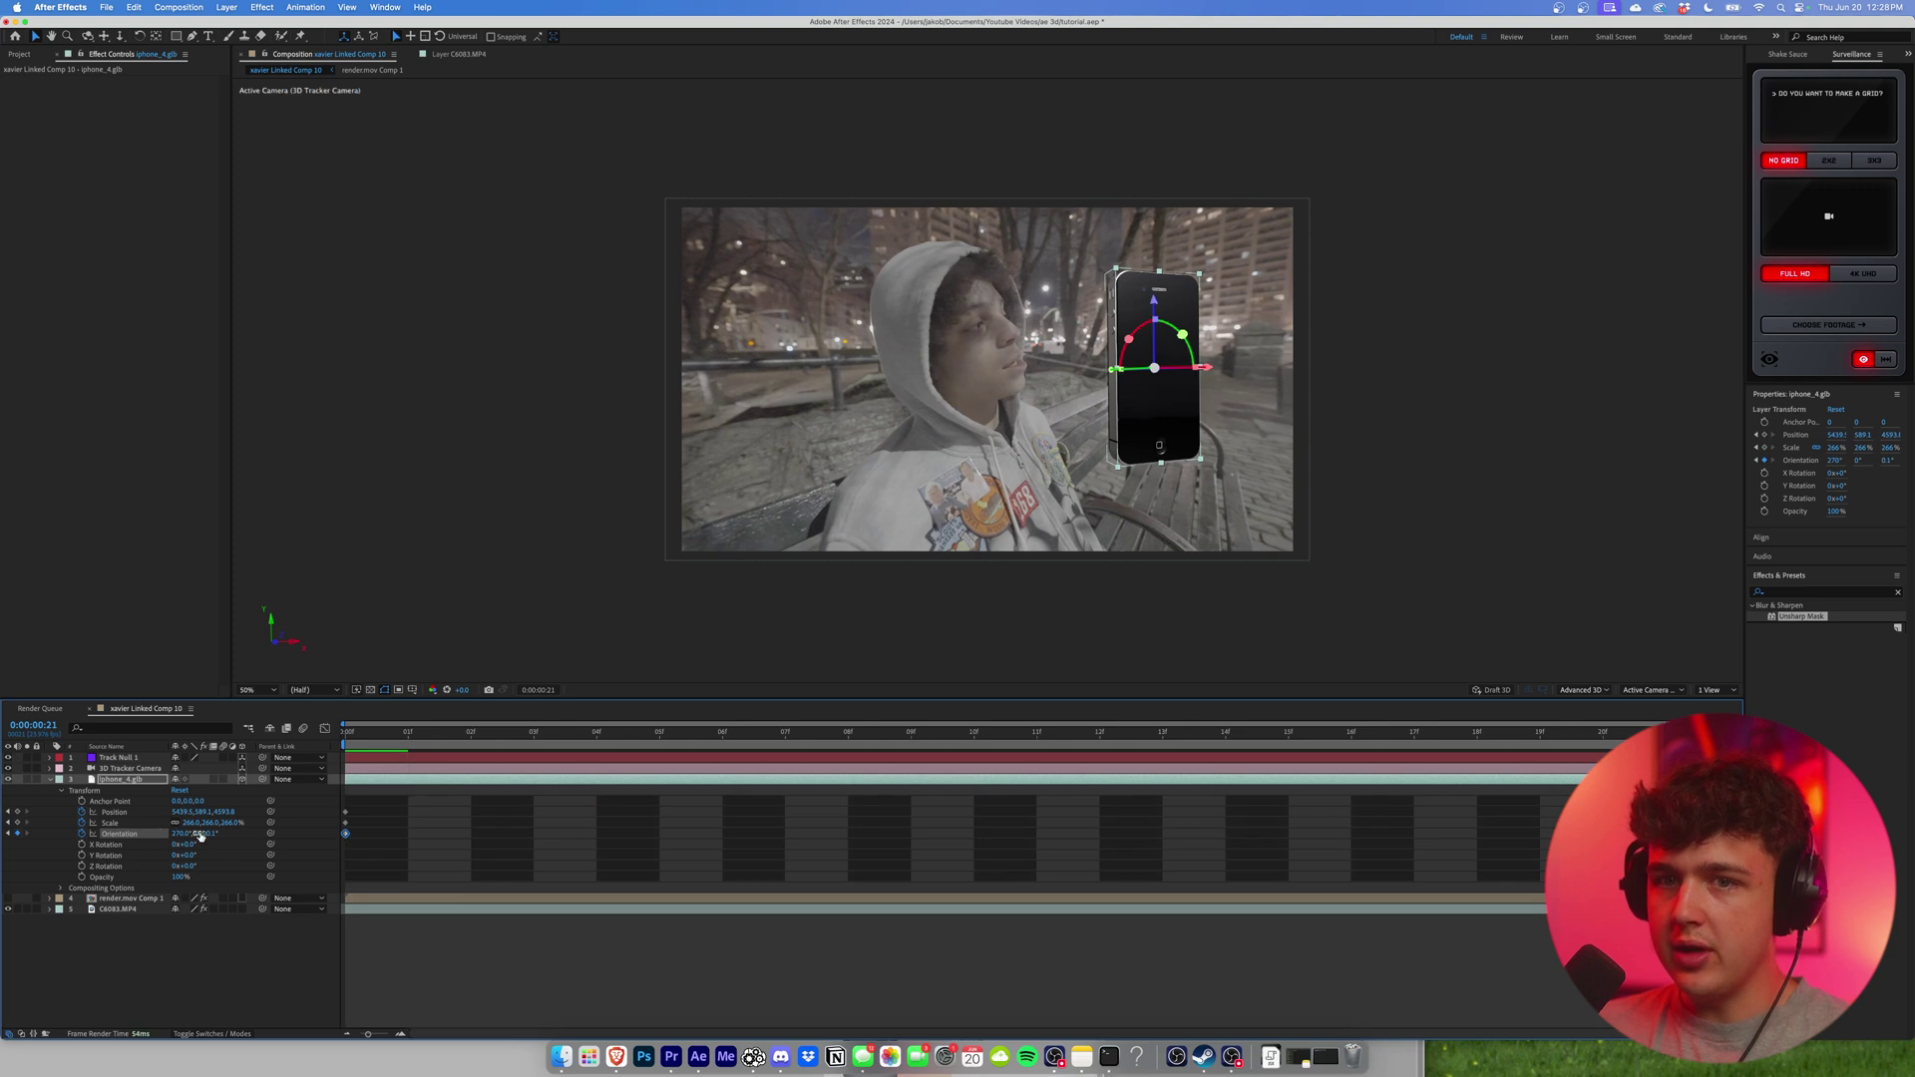
pyautogui.press('space')
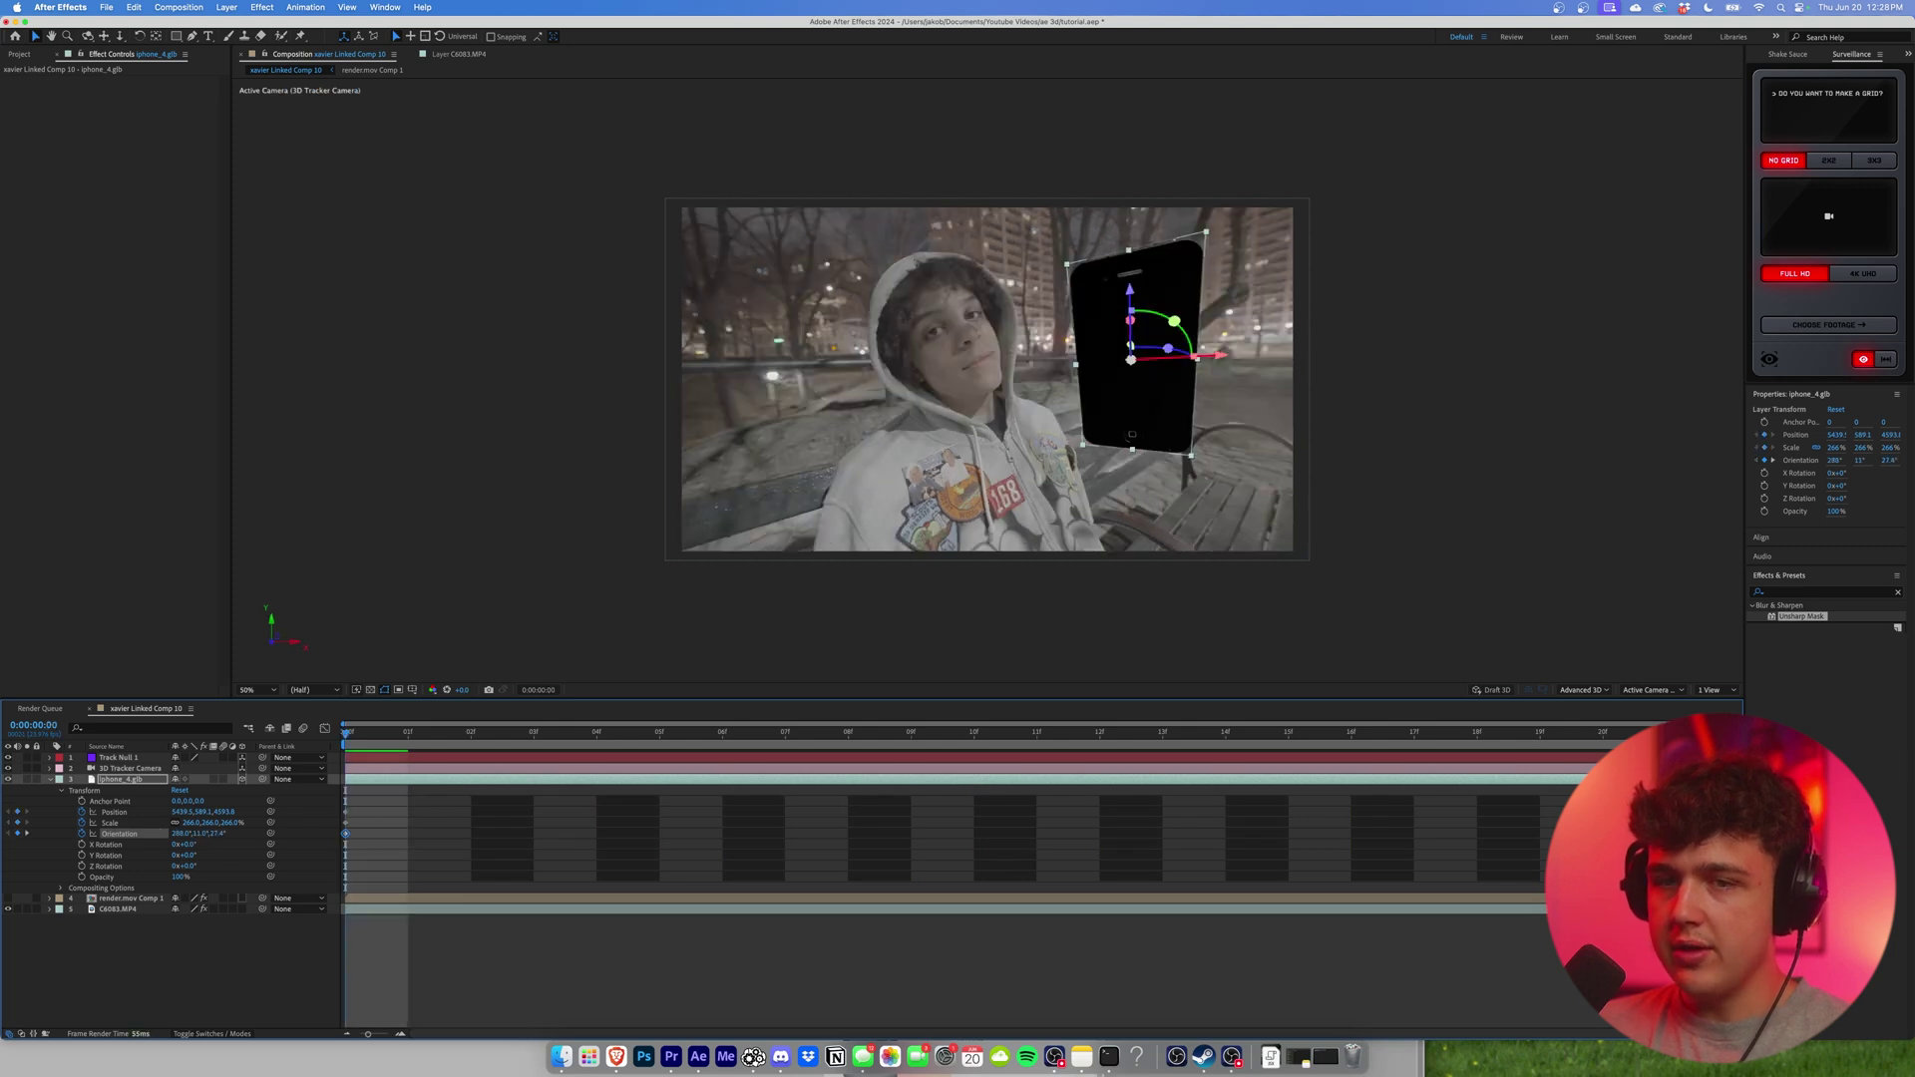
pyautogui.press('space')
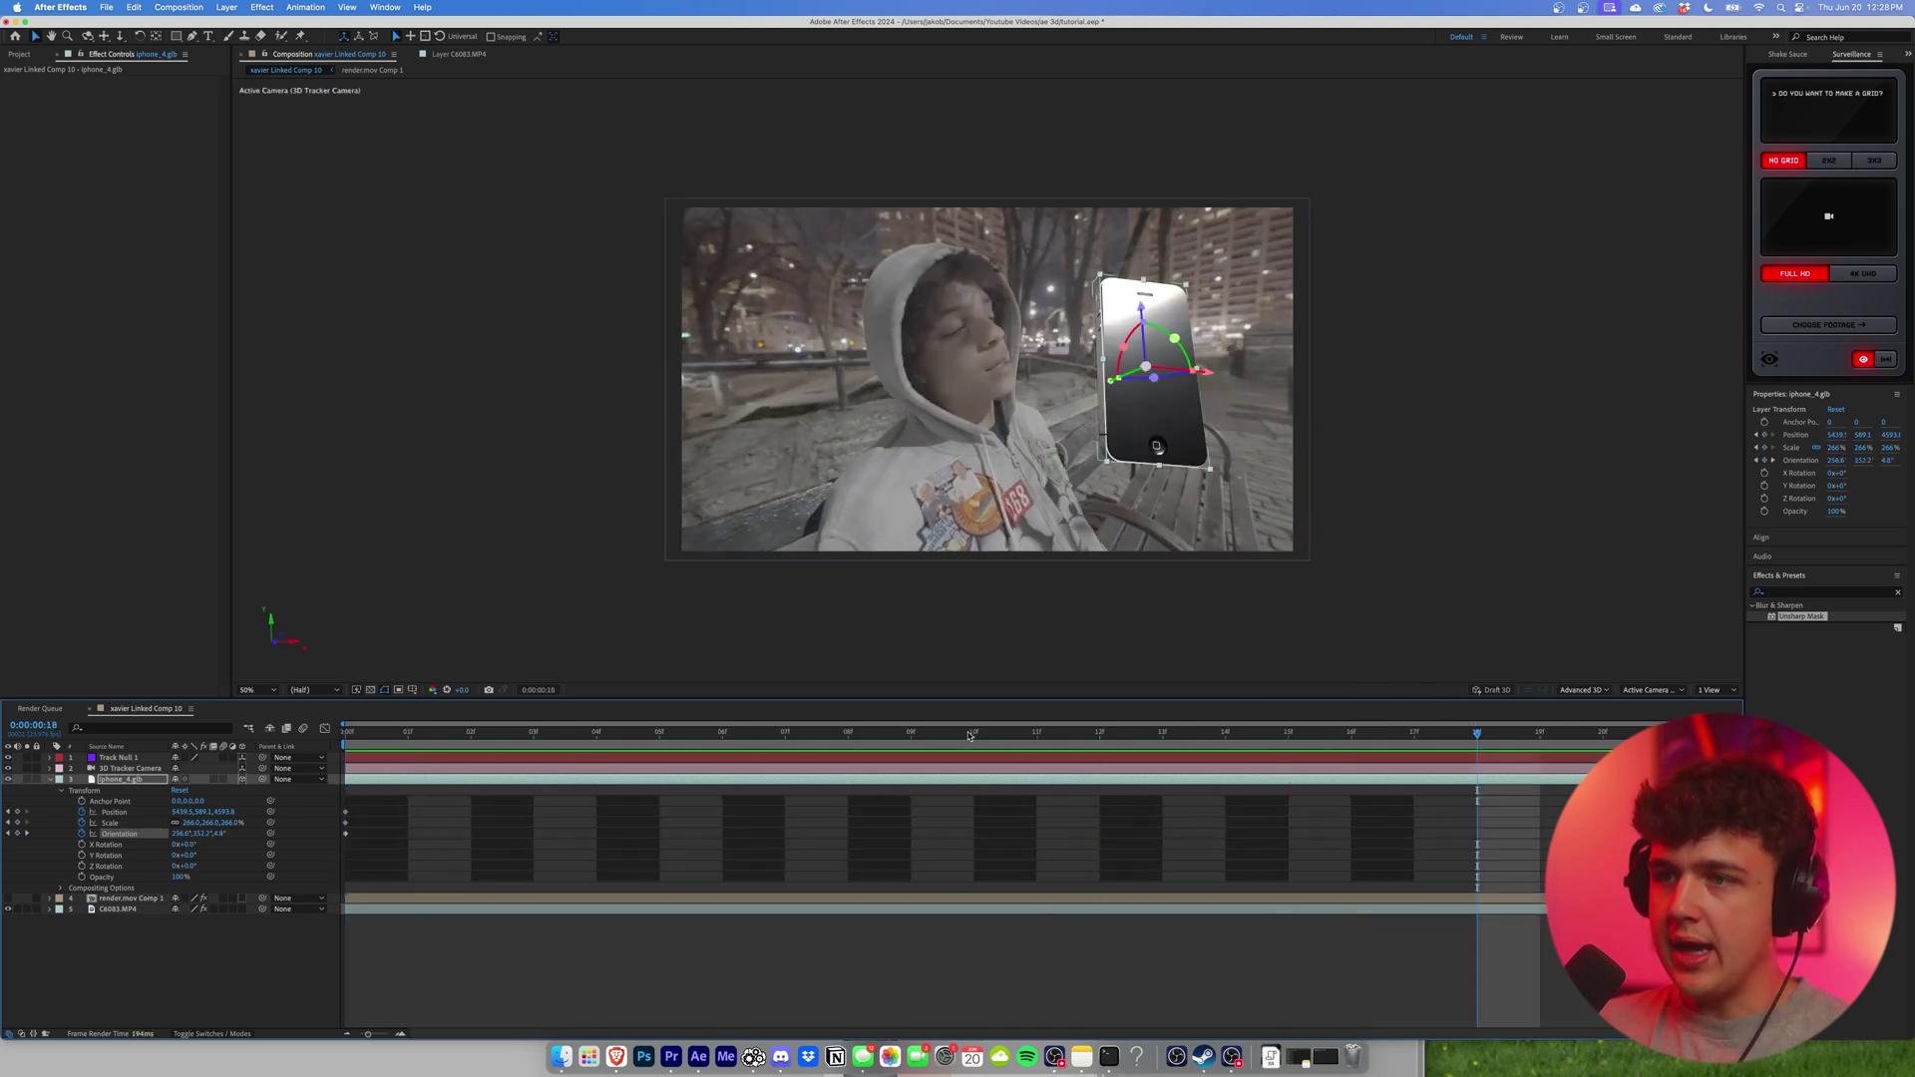
pyautogui.press('space')
pyautogui.click(1475, 725)
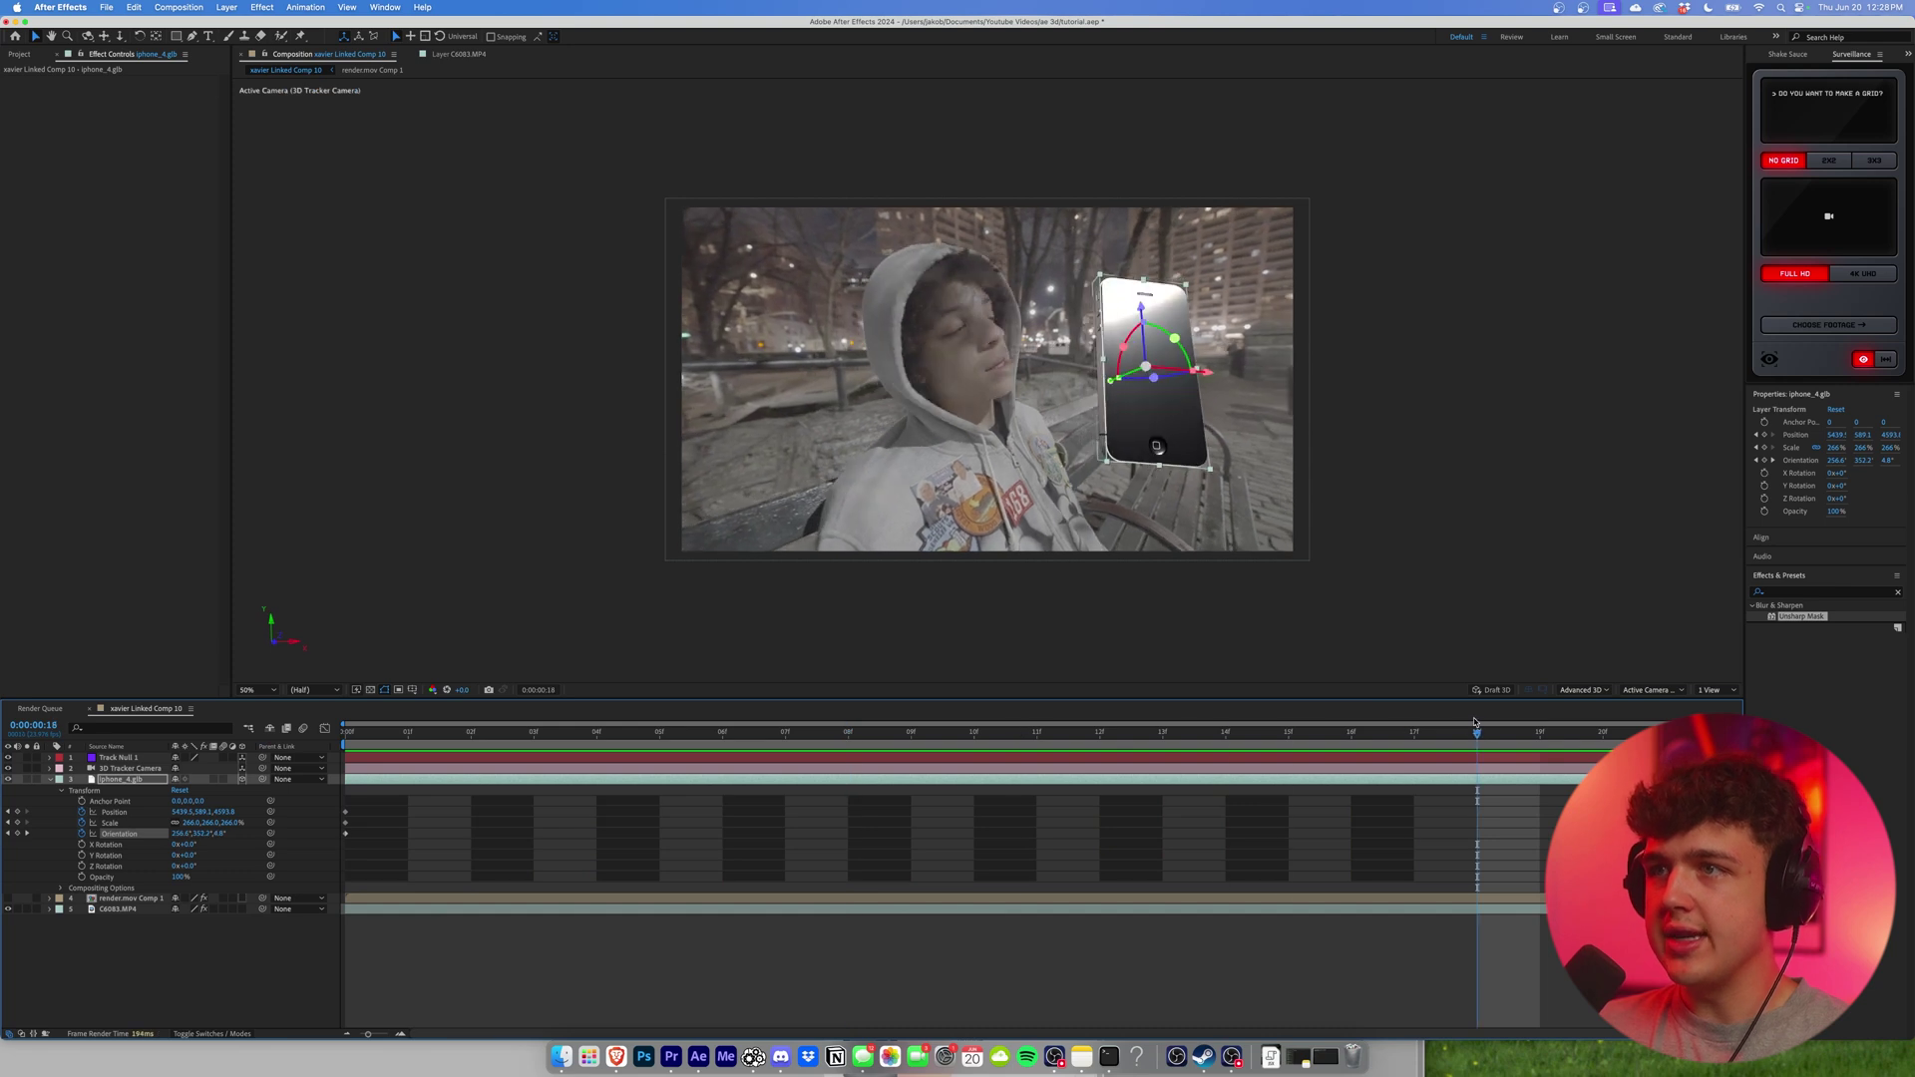
pyautogui.click(1425, 635)
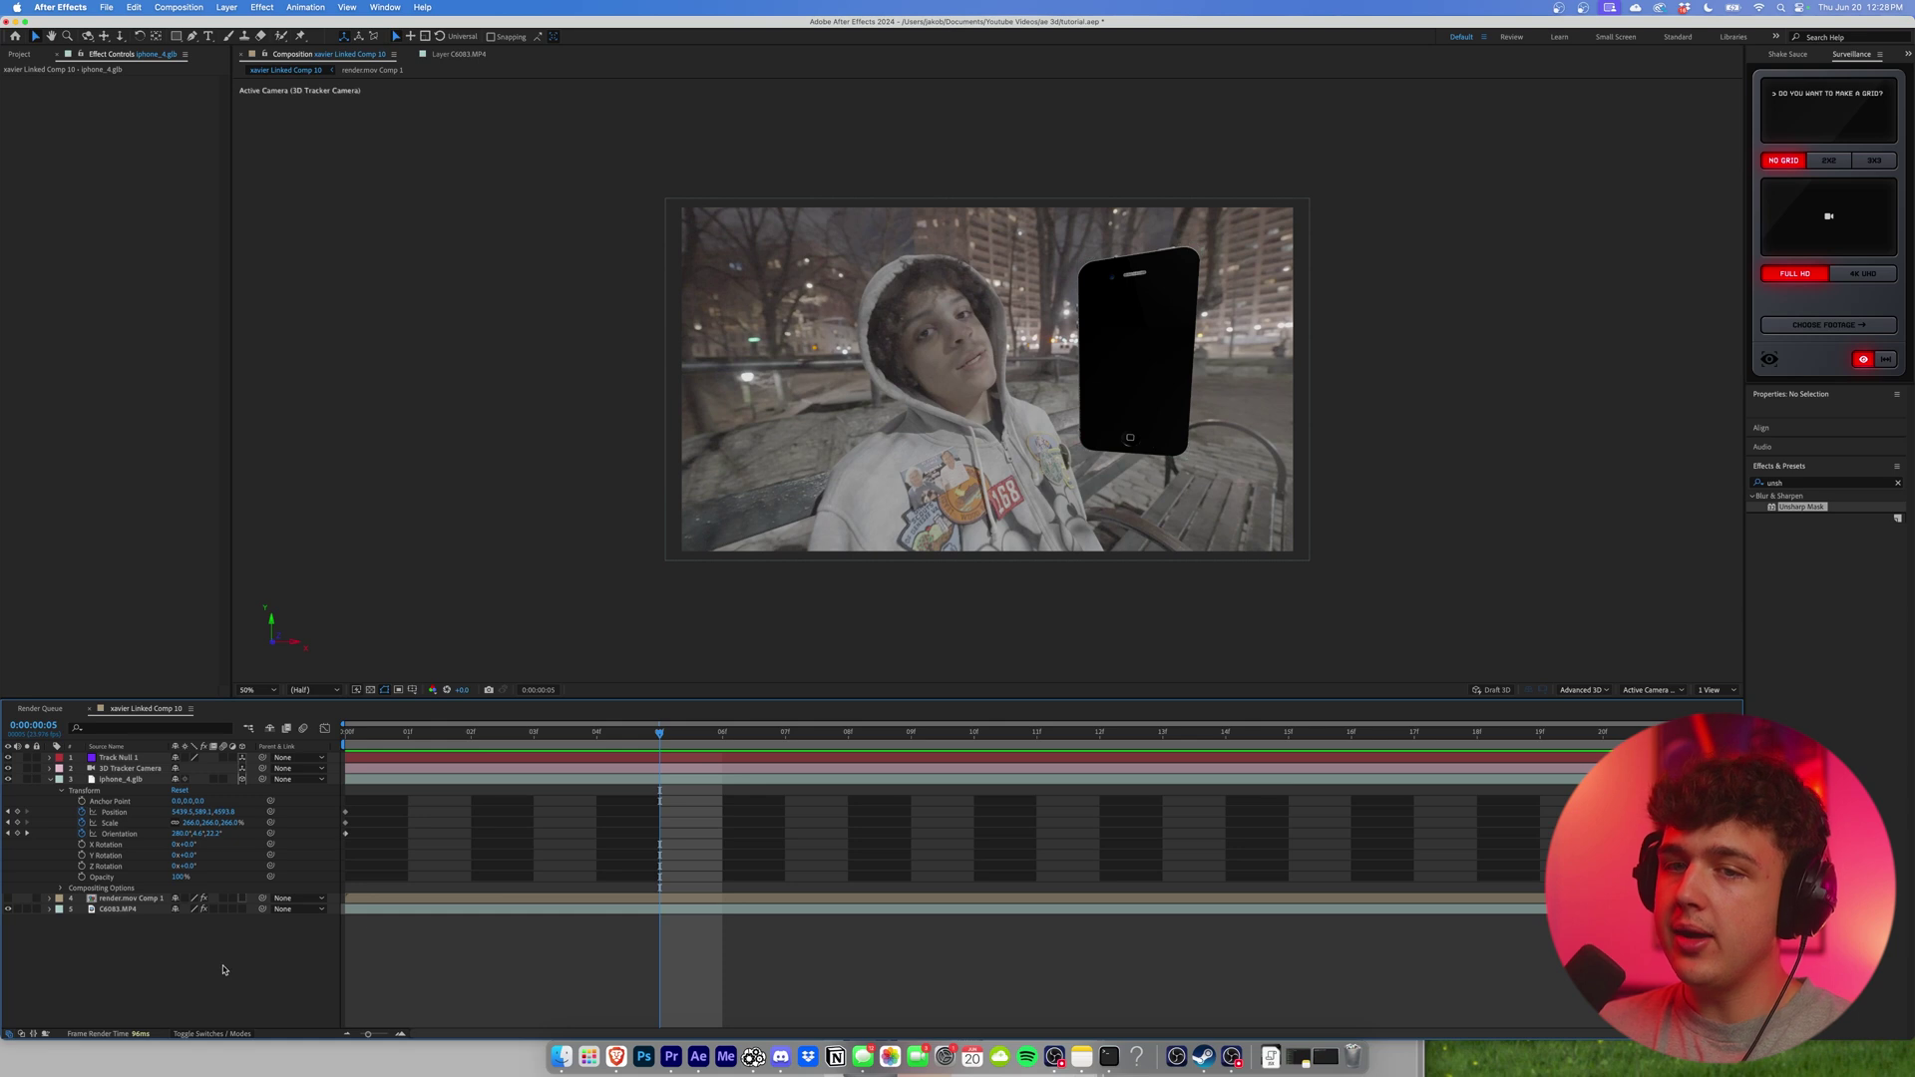
# Create a new adjustment layer in the composition and apply the Lumetri Color effect to it.
pyautogui.rightClick(209, 863)
pyautogui.moveTo(233, 875)
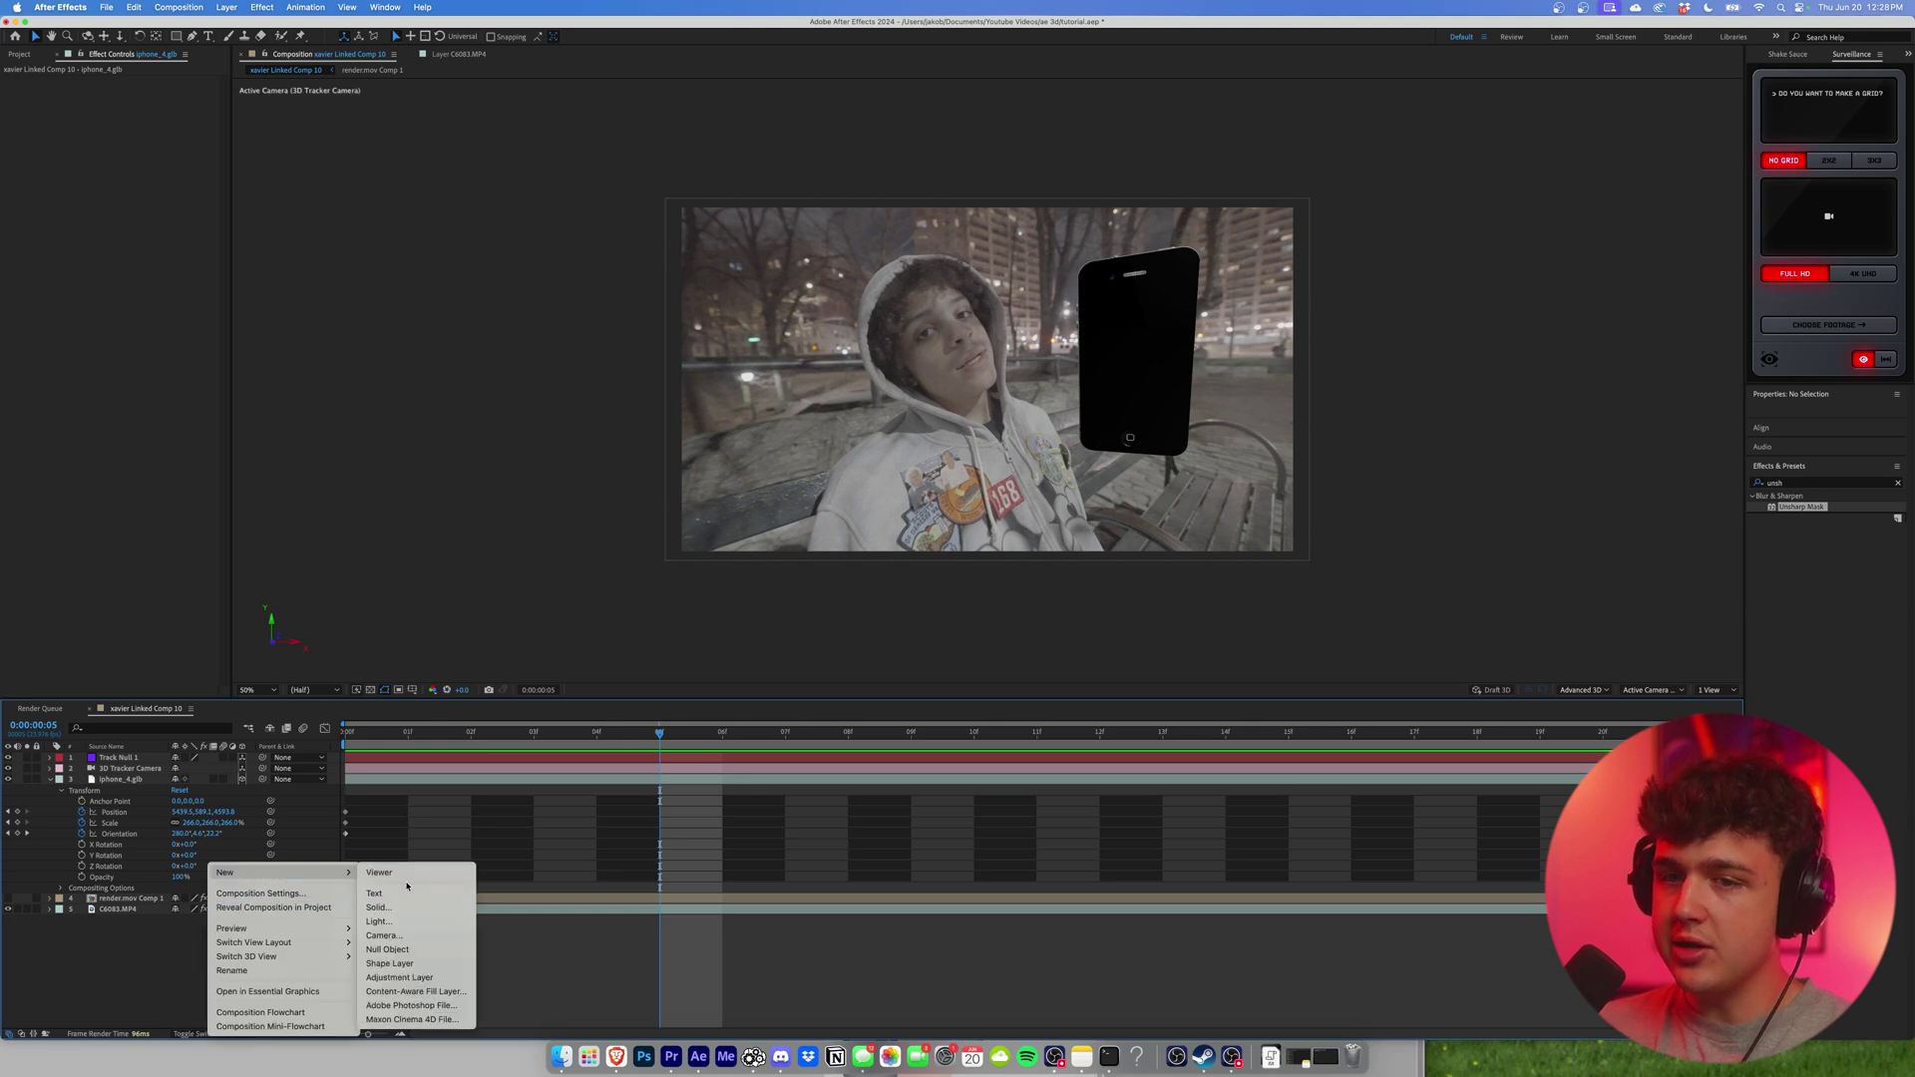
pyautogui.click(414, 977)
pyautogui.click(1803, 554)
pyautogui.write('lumetri')
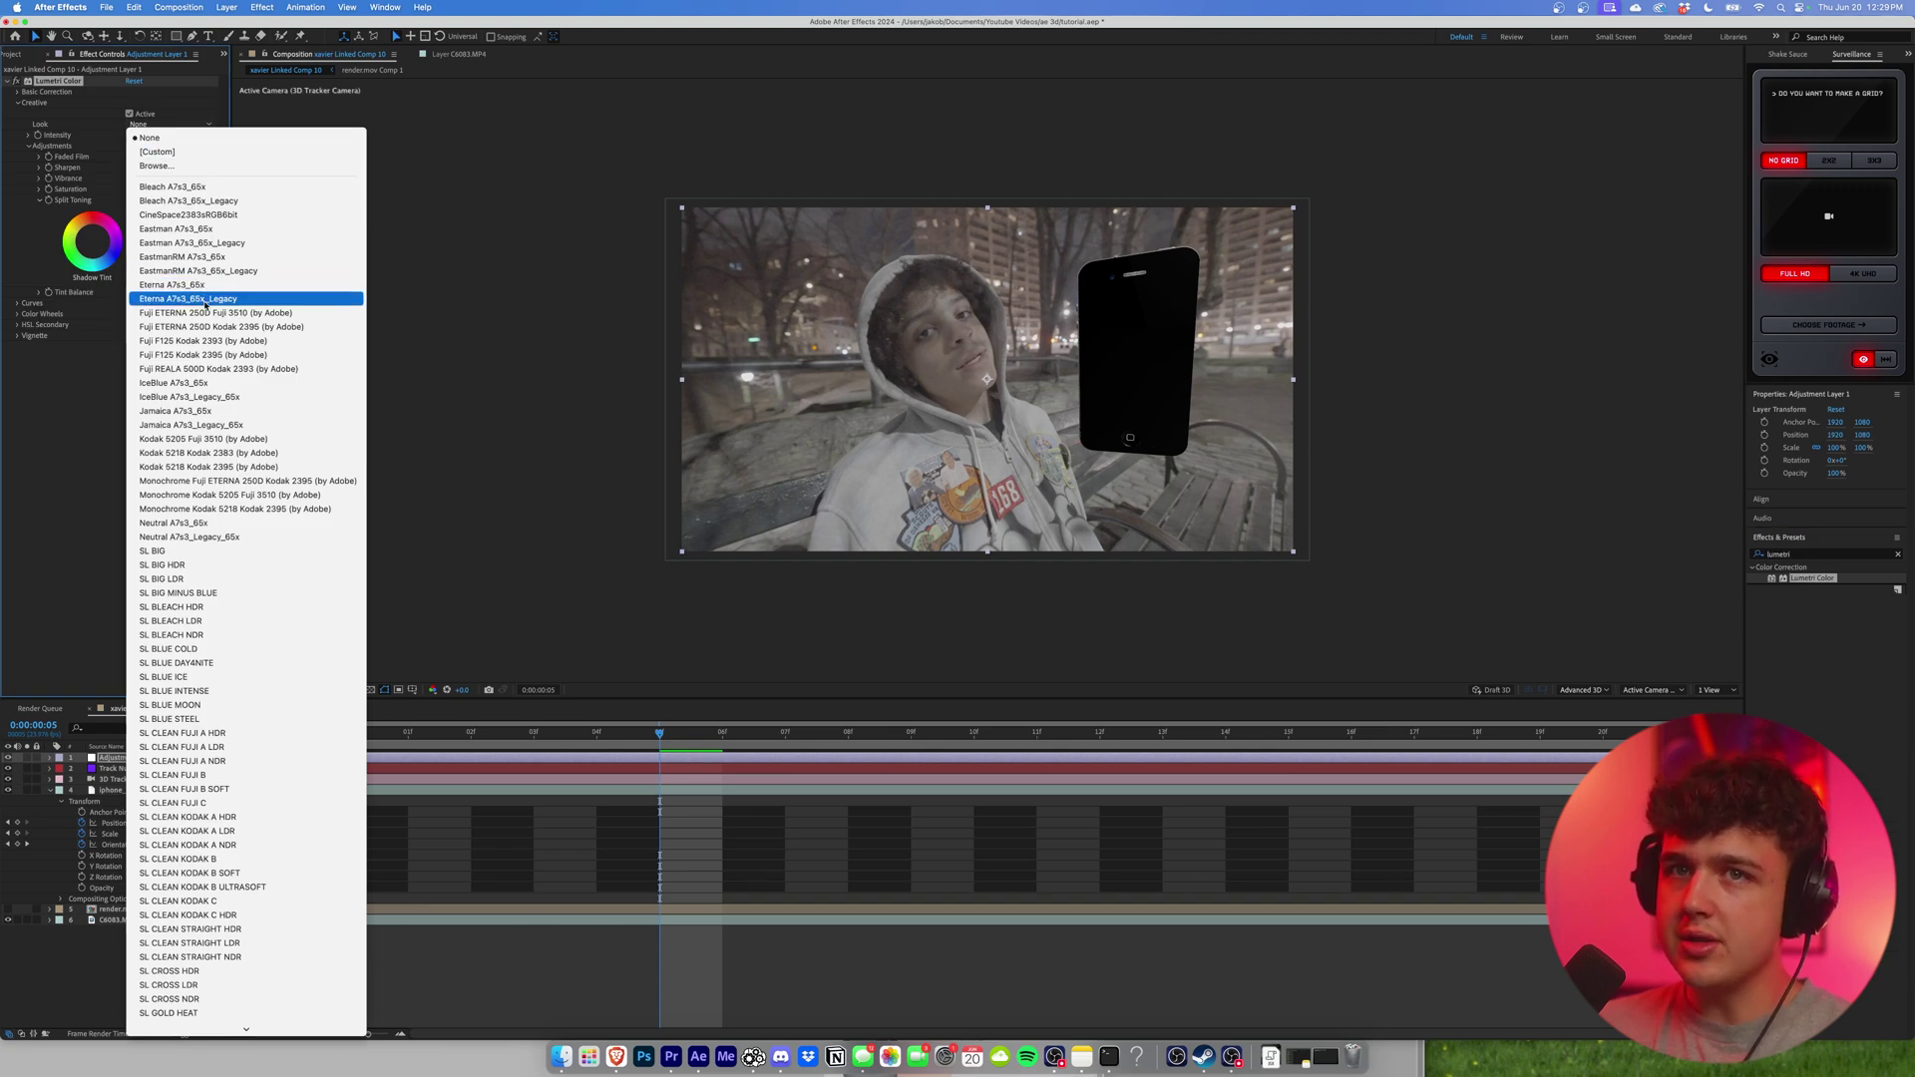
# Set the adjustment layer's Lumetri creative look to Eterna A7s3_65x_Legacy and preview the graded composition.
pyautogui.click(205, 298)
pyautogui.press('space')
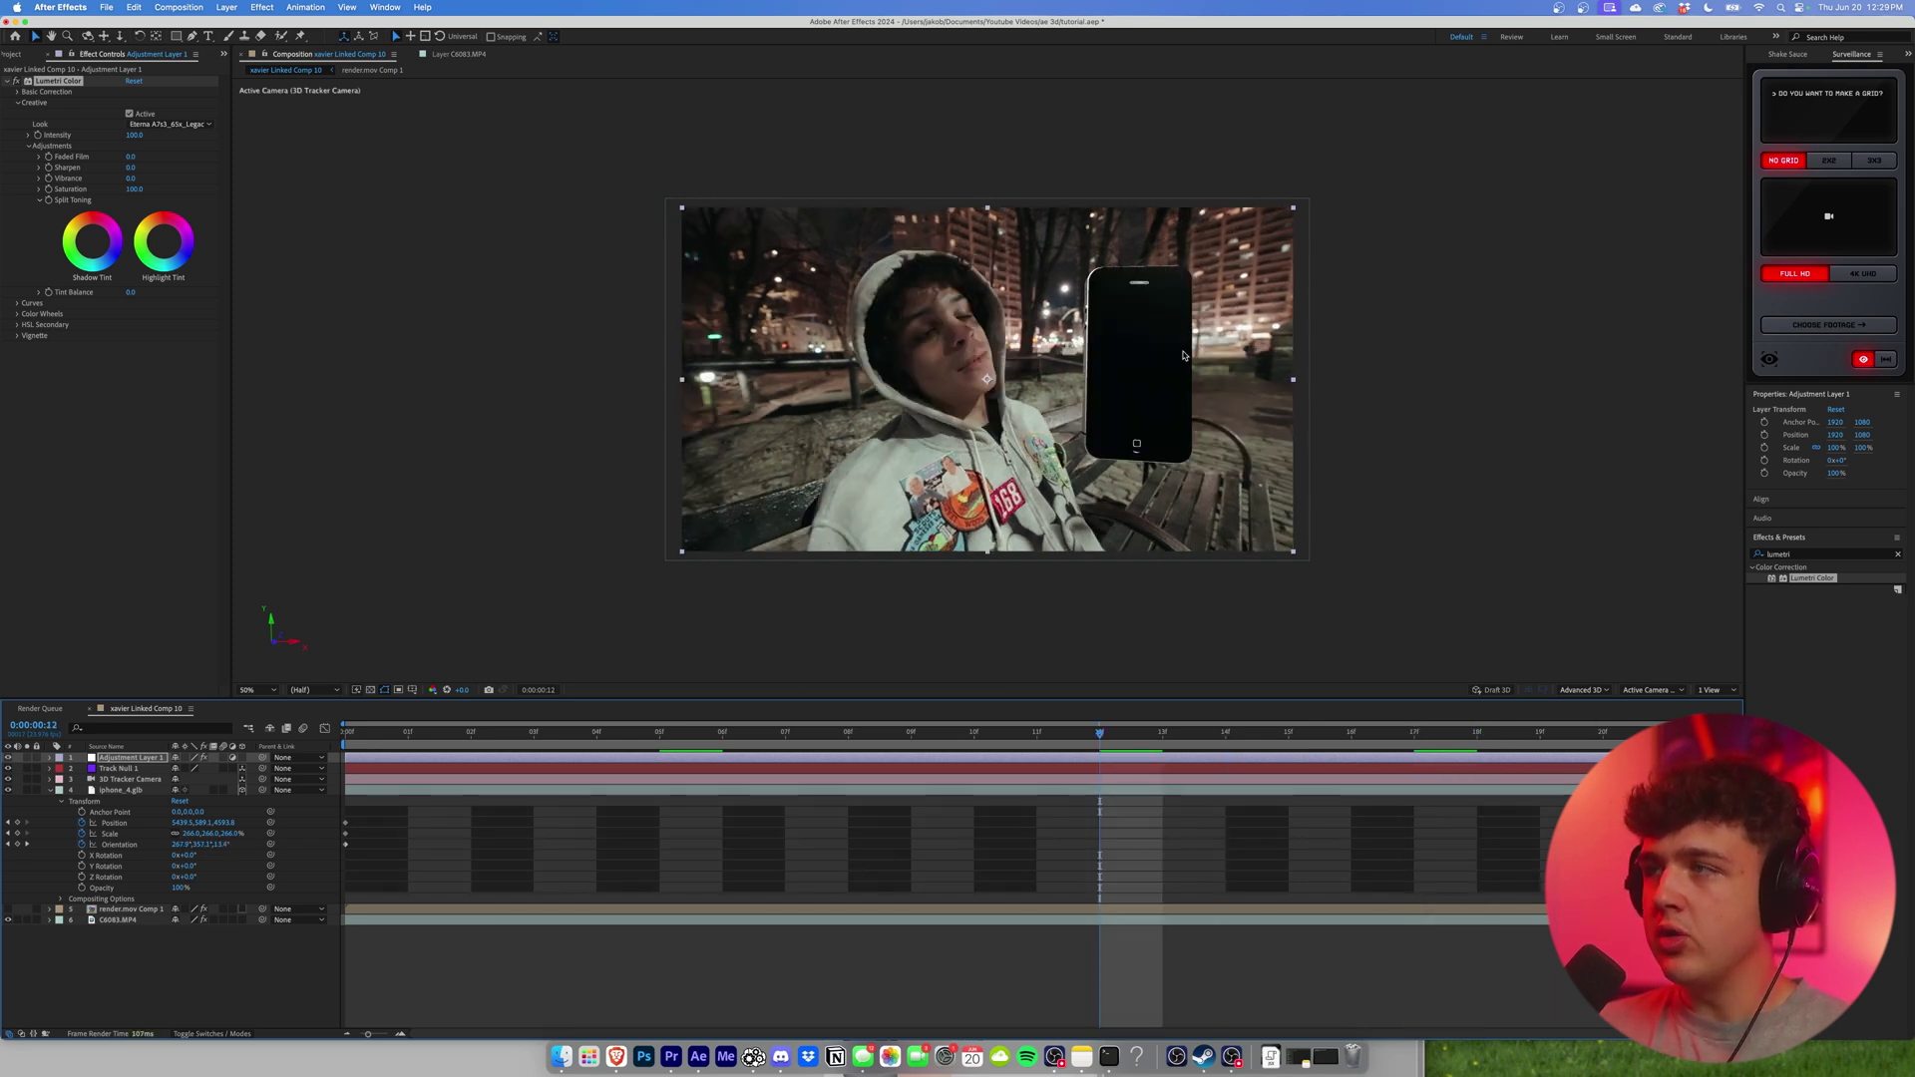
pyautogui.moveTo(1814, 579); pyautogui.dragTo(93, 758)
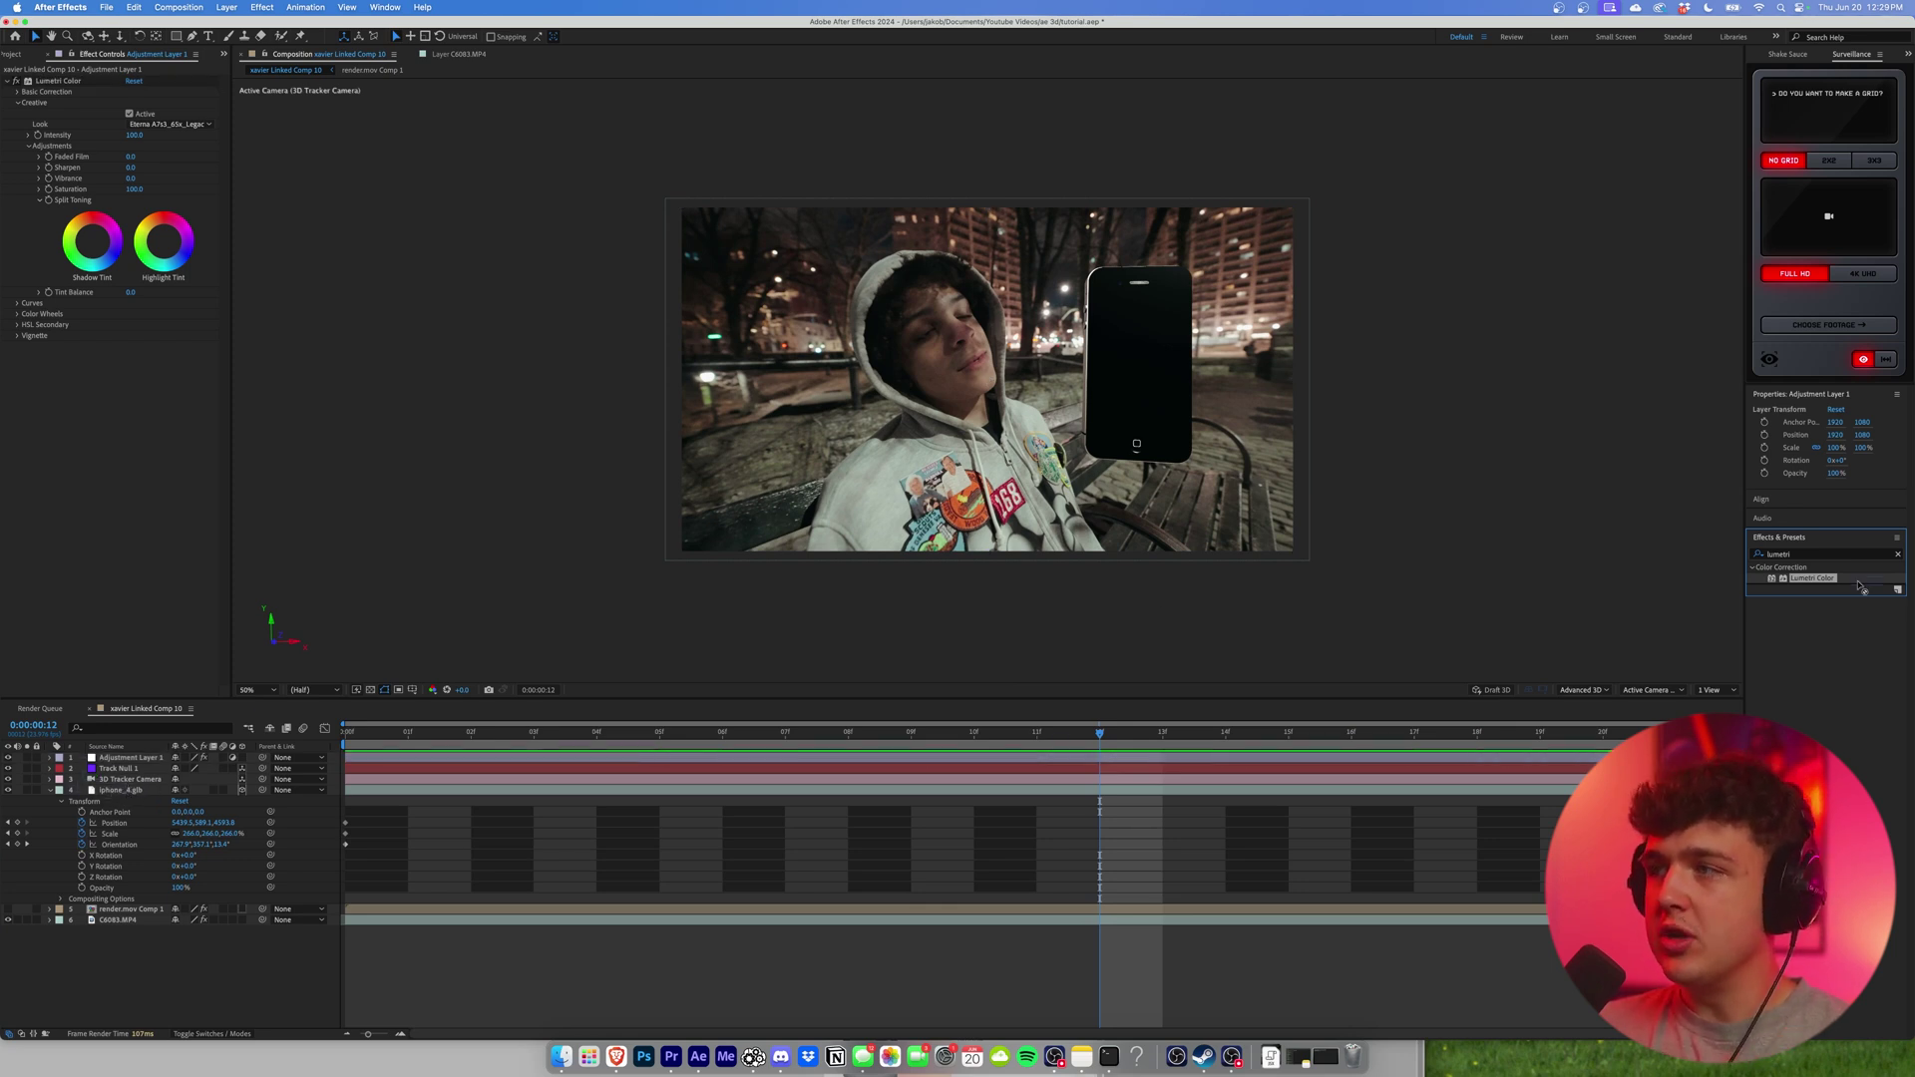
pyautogui.click(288, 947)
pyautogui.press('space')
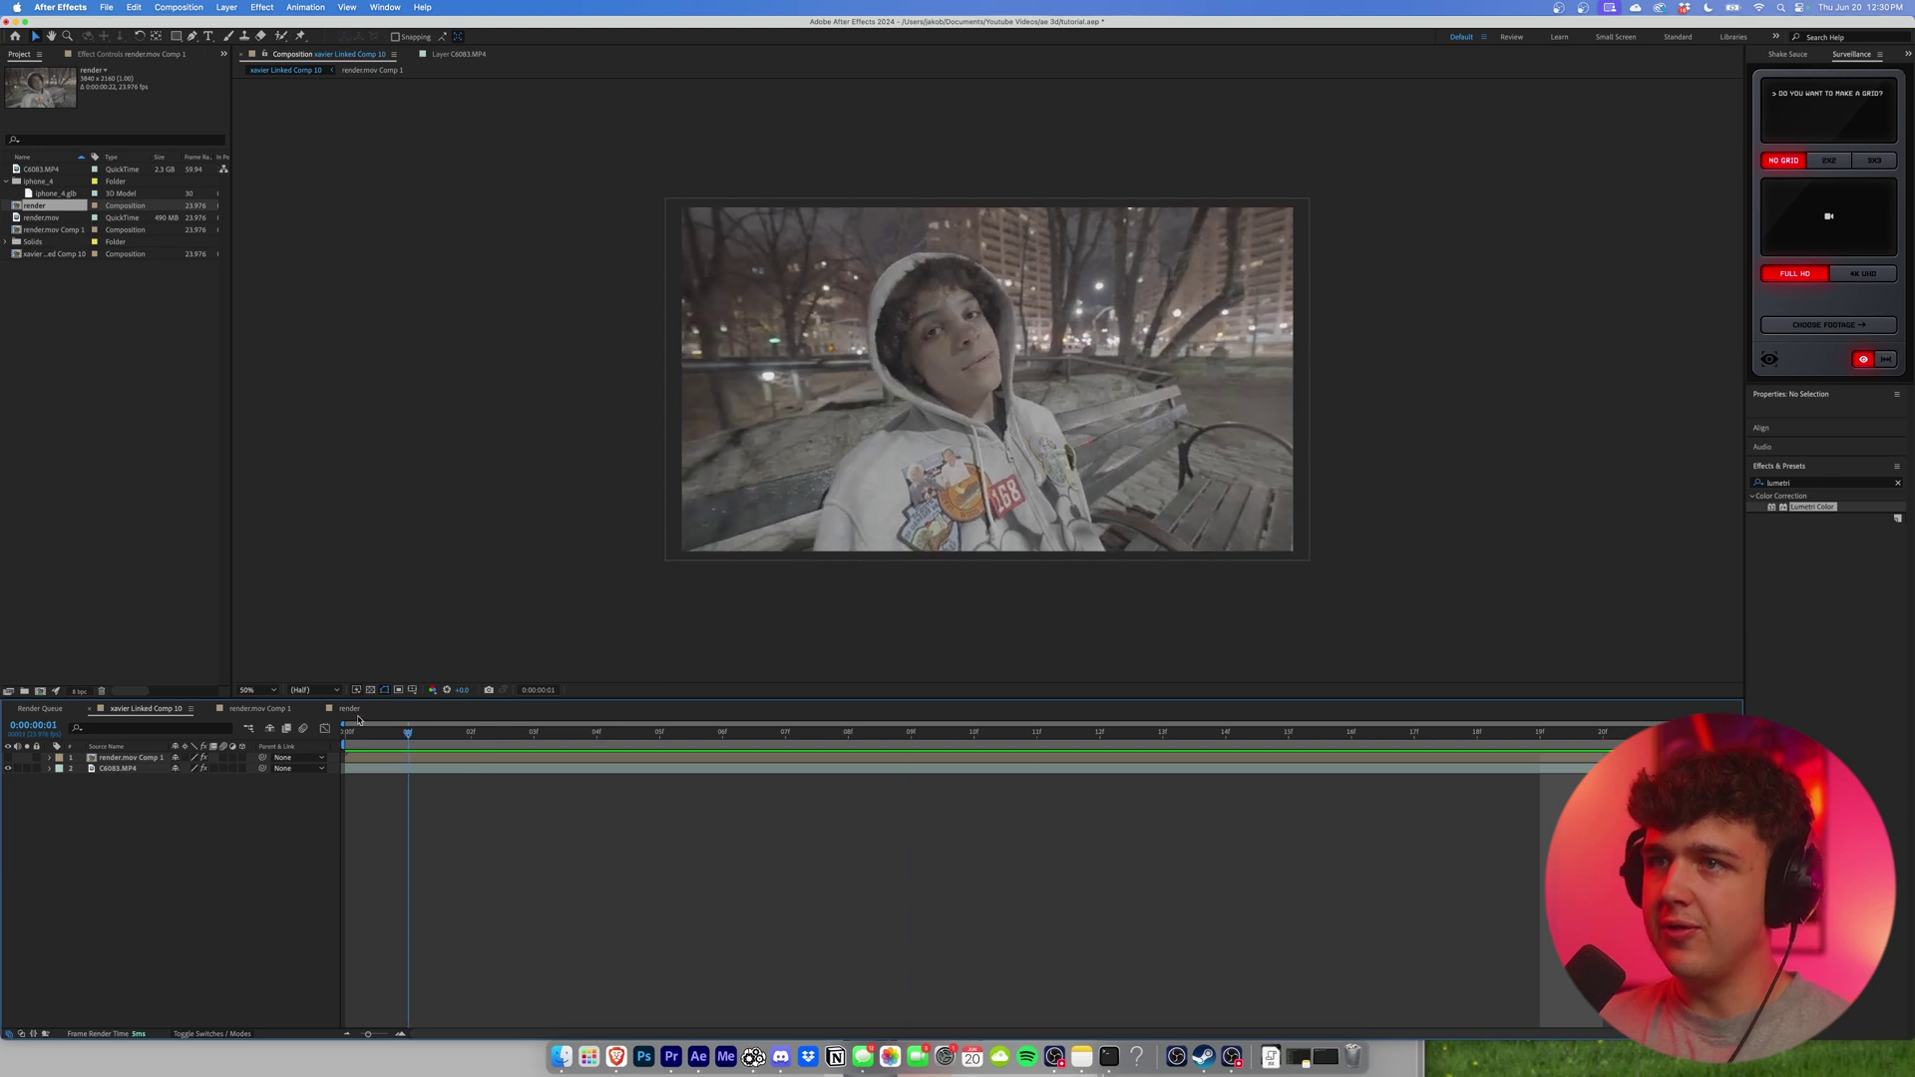
# Switch to Premiere Pro to examine the finished bench shot in the edited sequence, and return to After Effects.
pyautogui.click(672, 1056)
pyautogui.moveTo(862, 88)
pyautogui.mouseDown()
pyautogui.moveTo(883, 83)
pyautogui.moveTo(841, 82)
pyautogui.mouseUp()
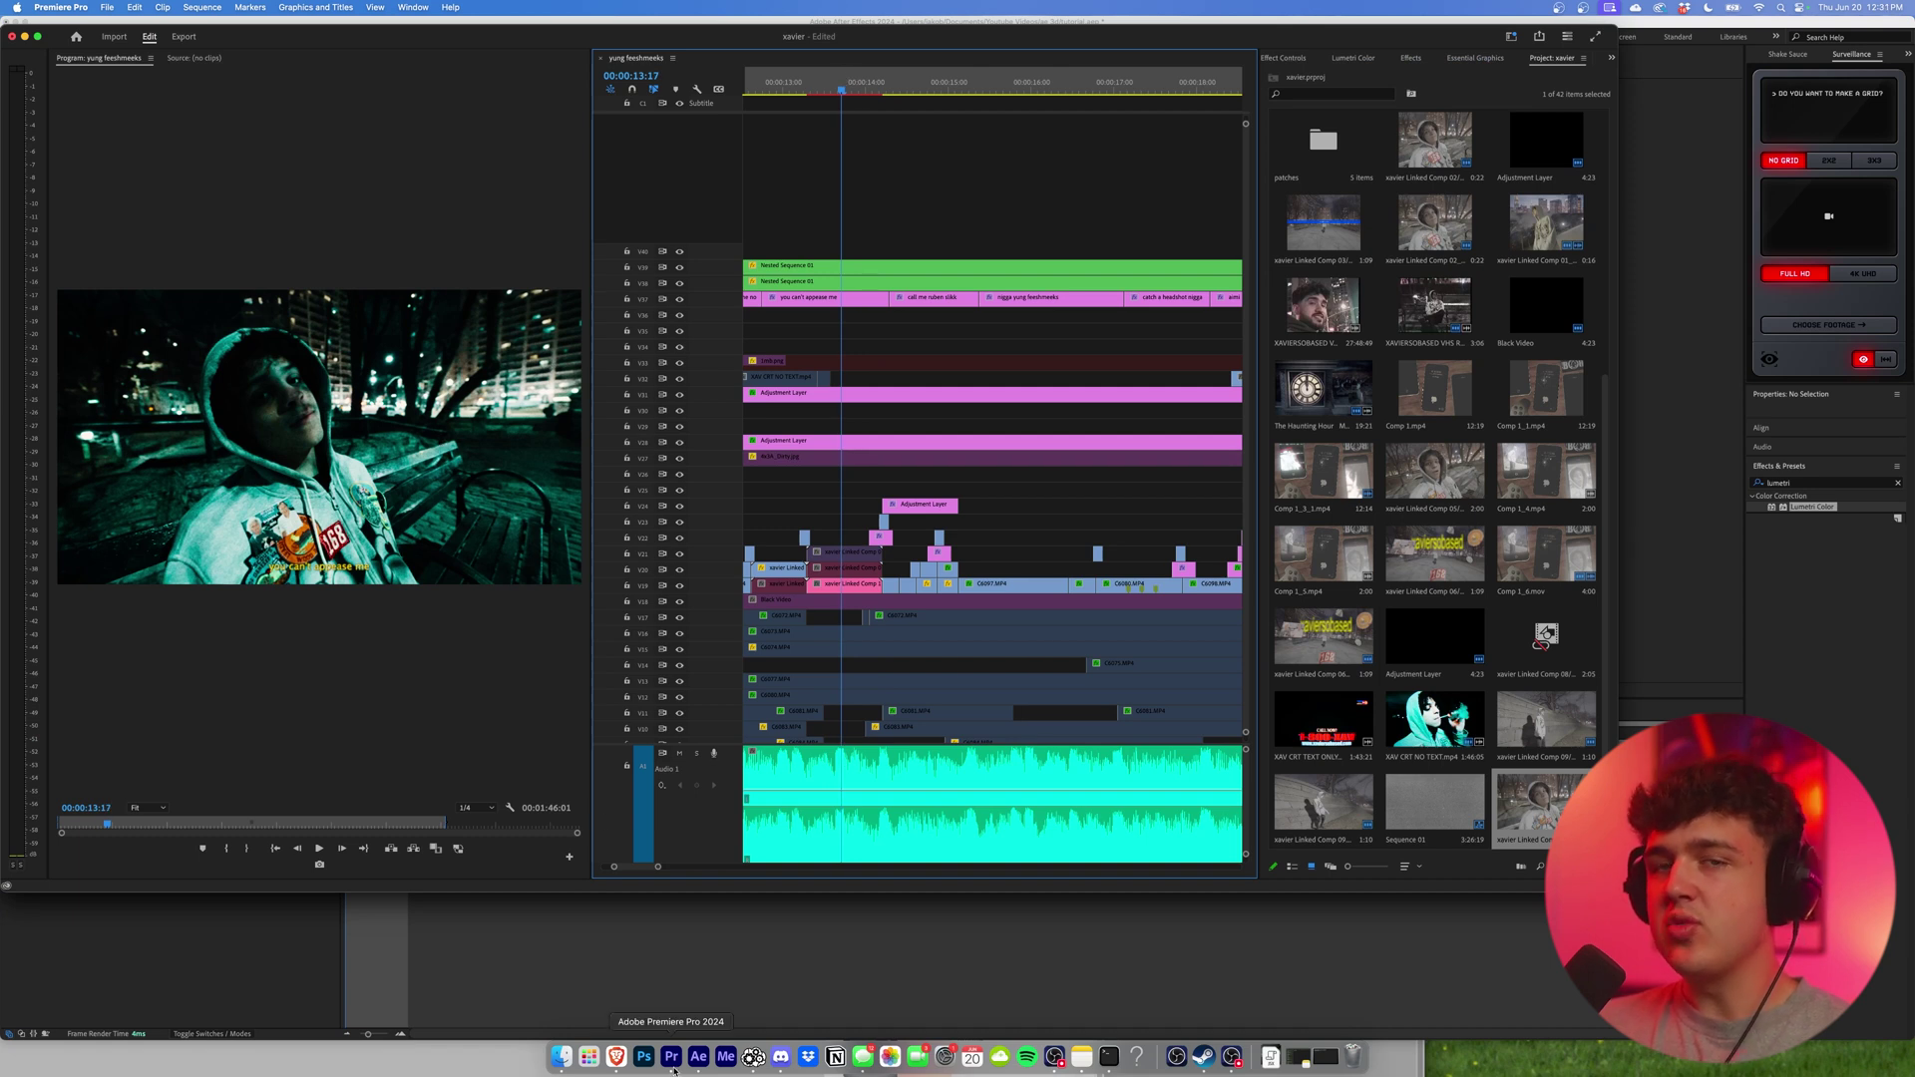
pyautogui.click(37, 40)
pyautogui.click(698, 1056)
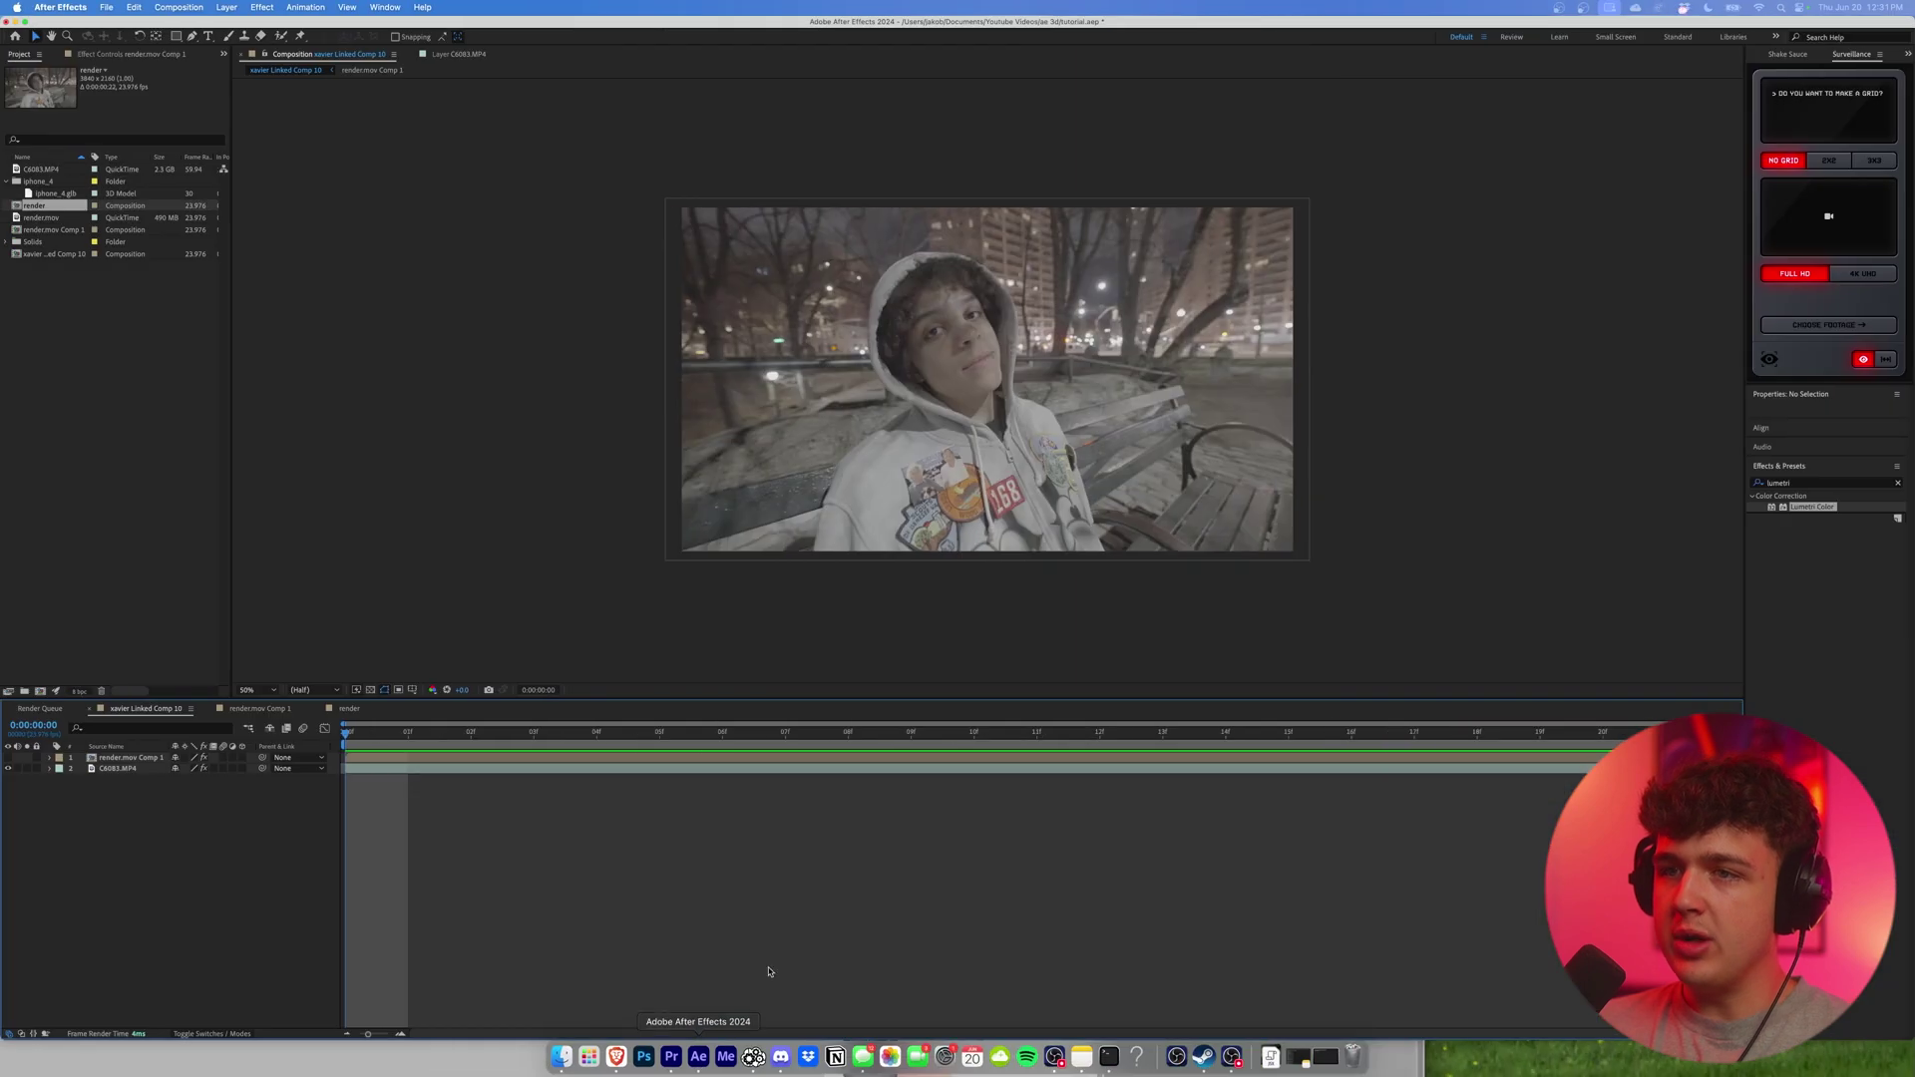
# Create a new 3840 x 2160 px solid layer named IPHONE in xavier Linked Comp 10.
pyautogui.rightClick(213, 860)
pyautogui.moveTo(226, 866)
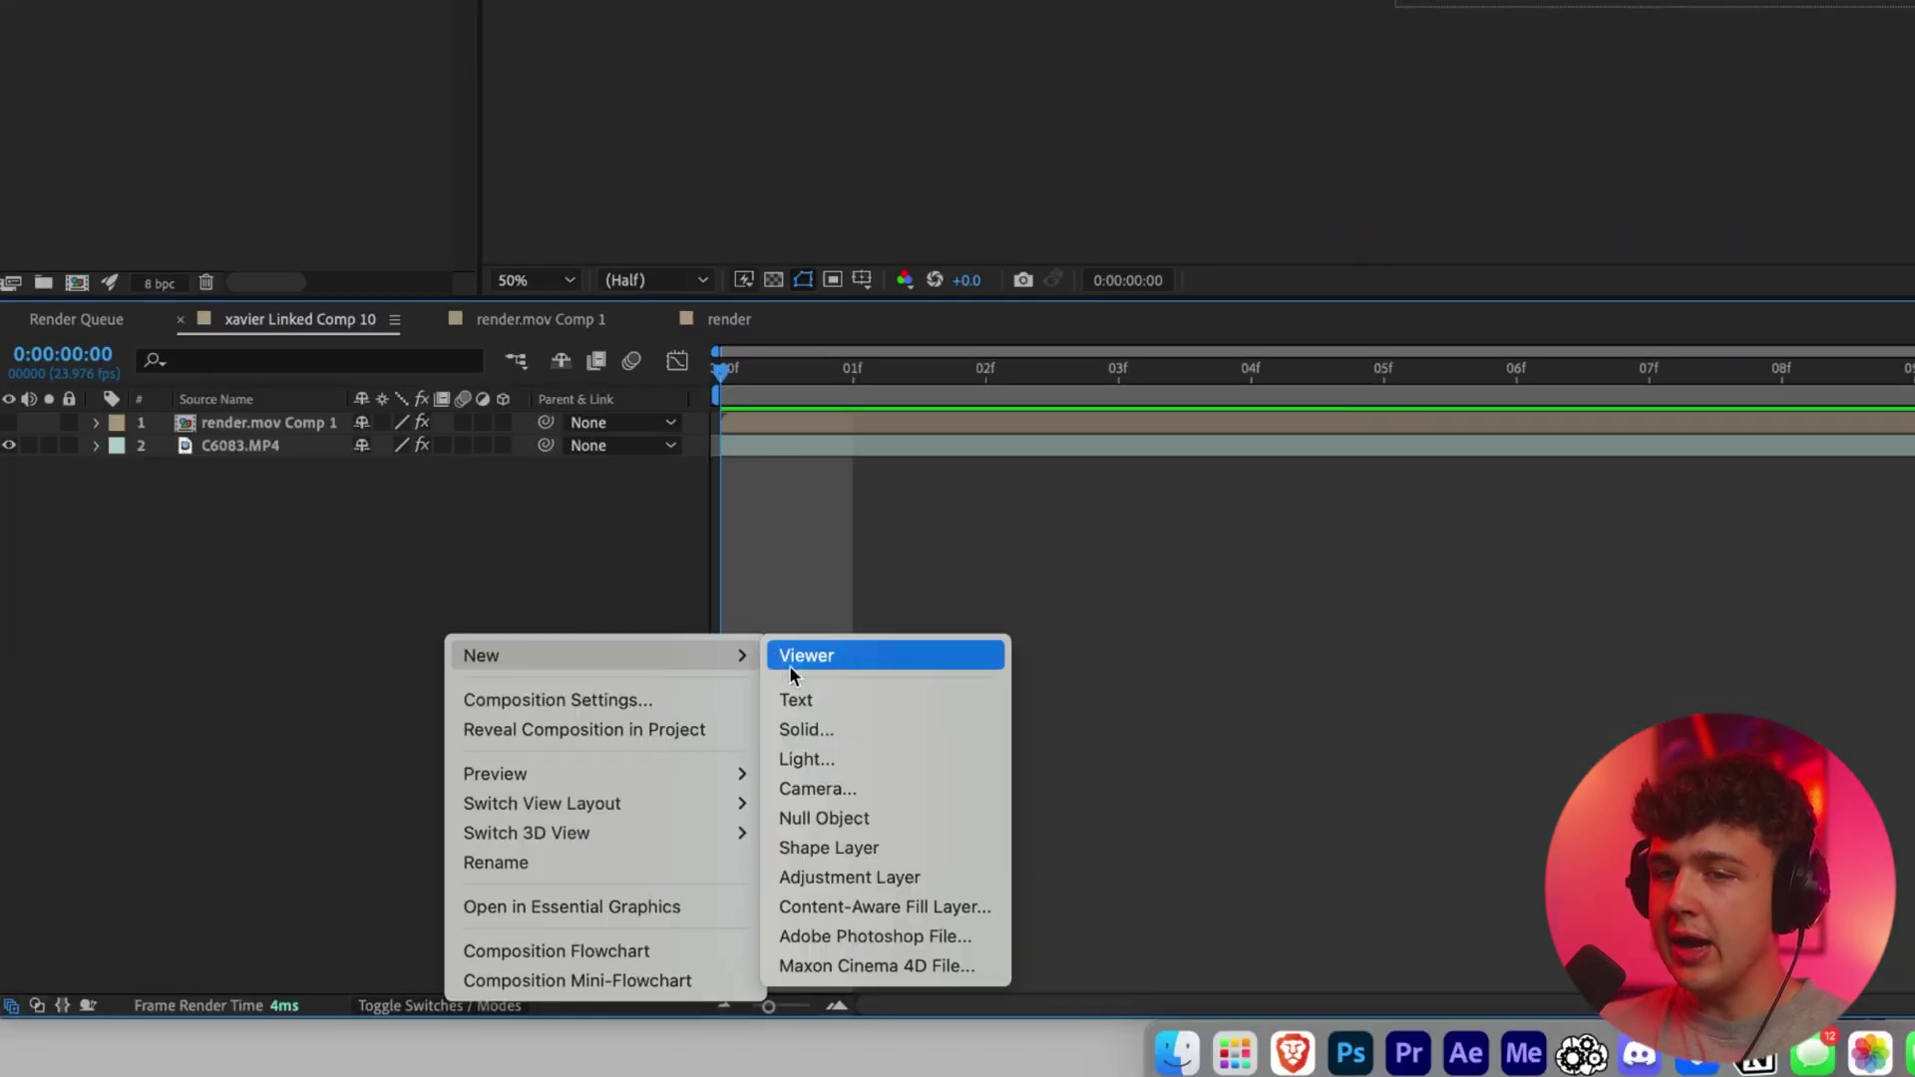
pyautogui.click(810, 726)
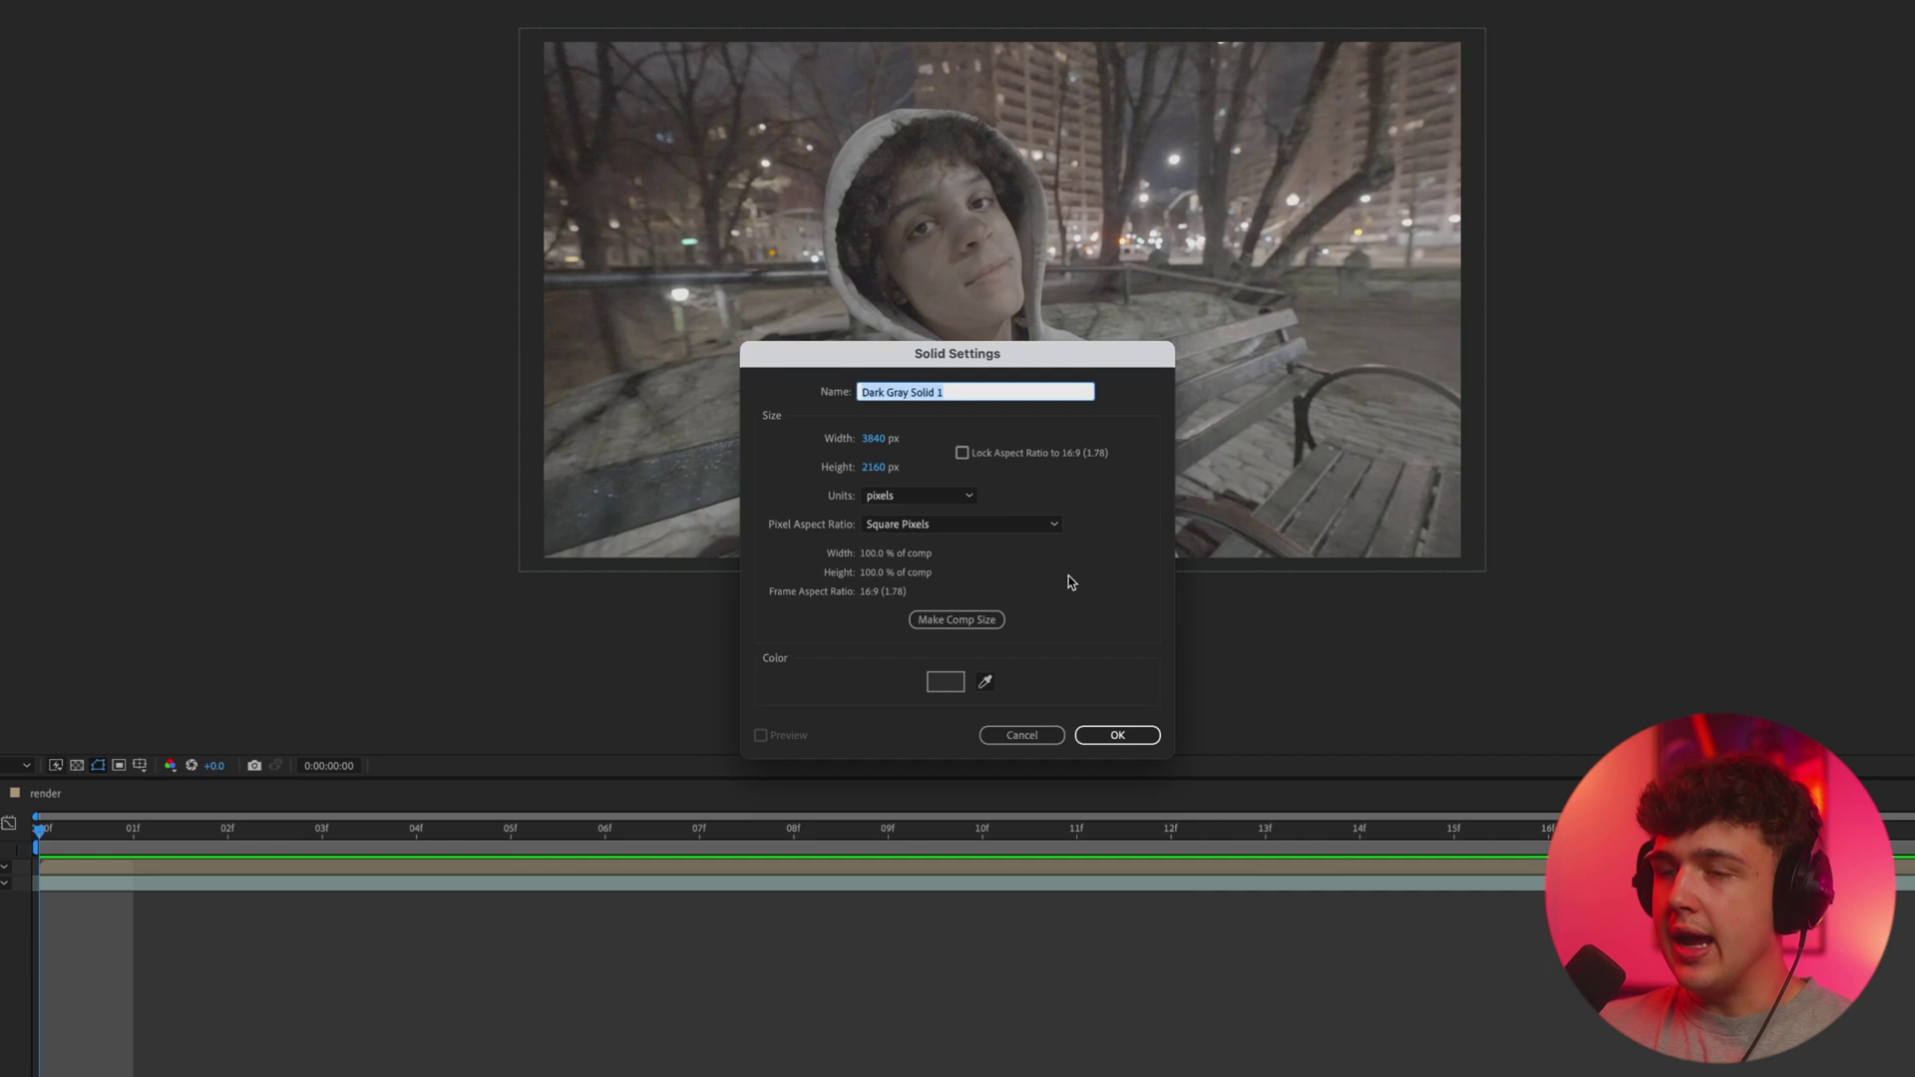
pyautogui.write('IPHO')
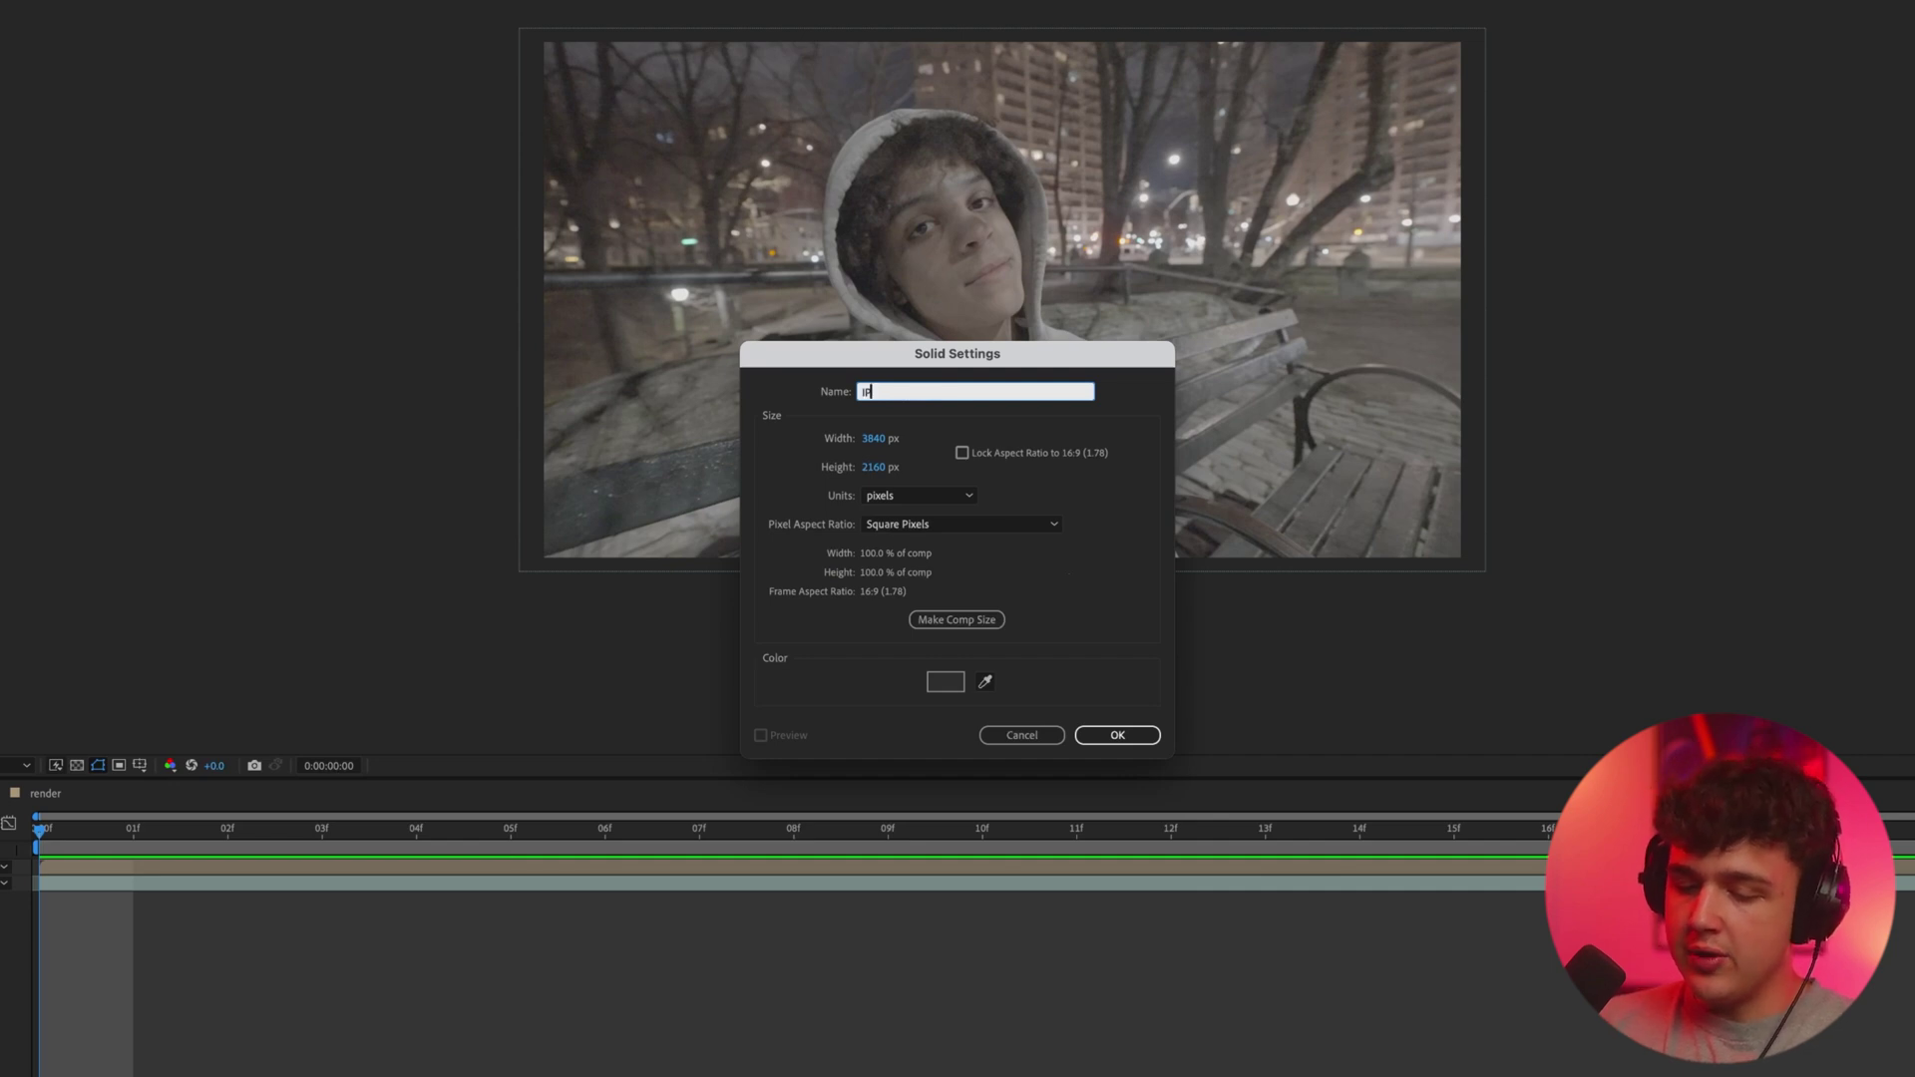
pyautogui.write('NE')
pyautogui.press('Return')
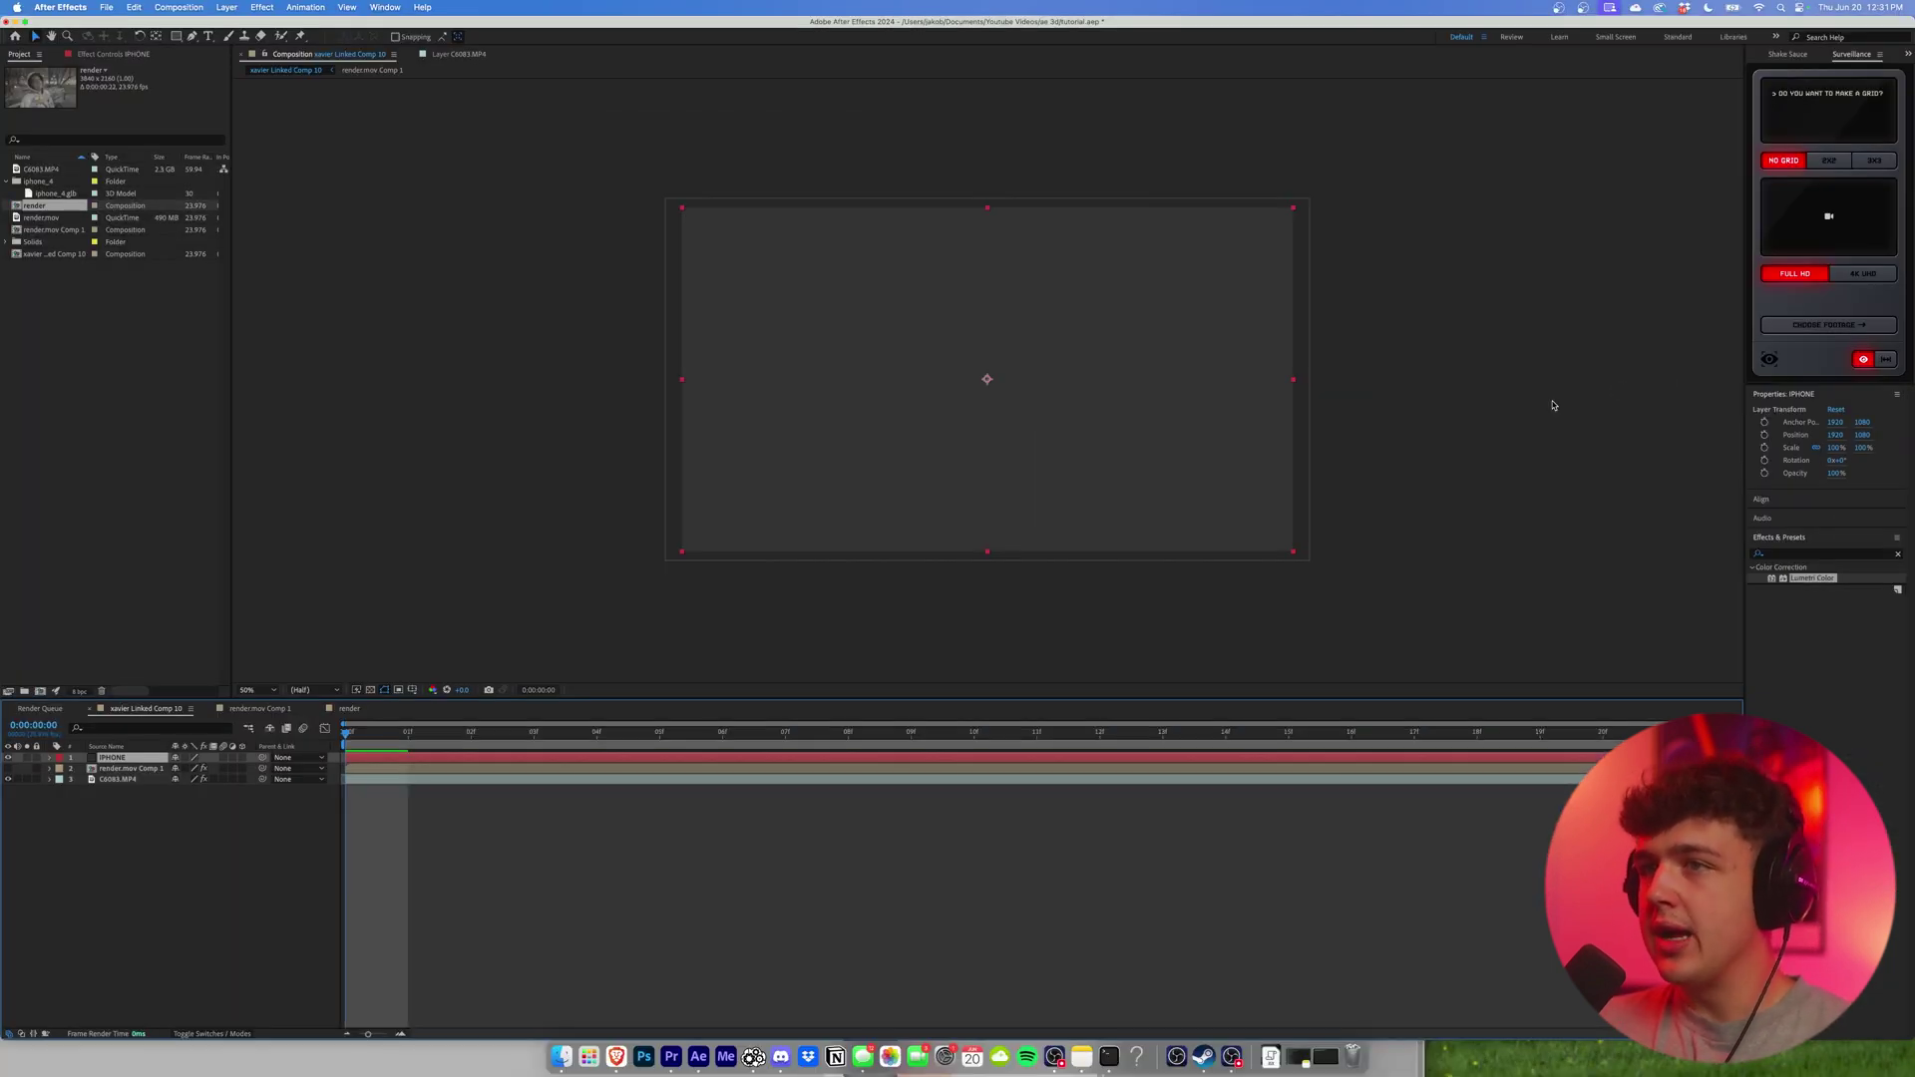
# Switch to Brave to look at the iPhone 4 download formats on Sketchfab and close the download dialog.
pyautogui.click(616, 1056)
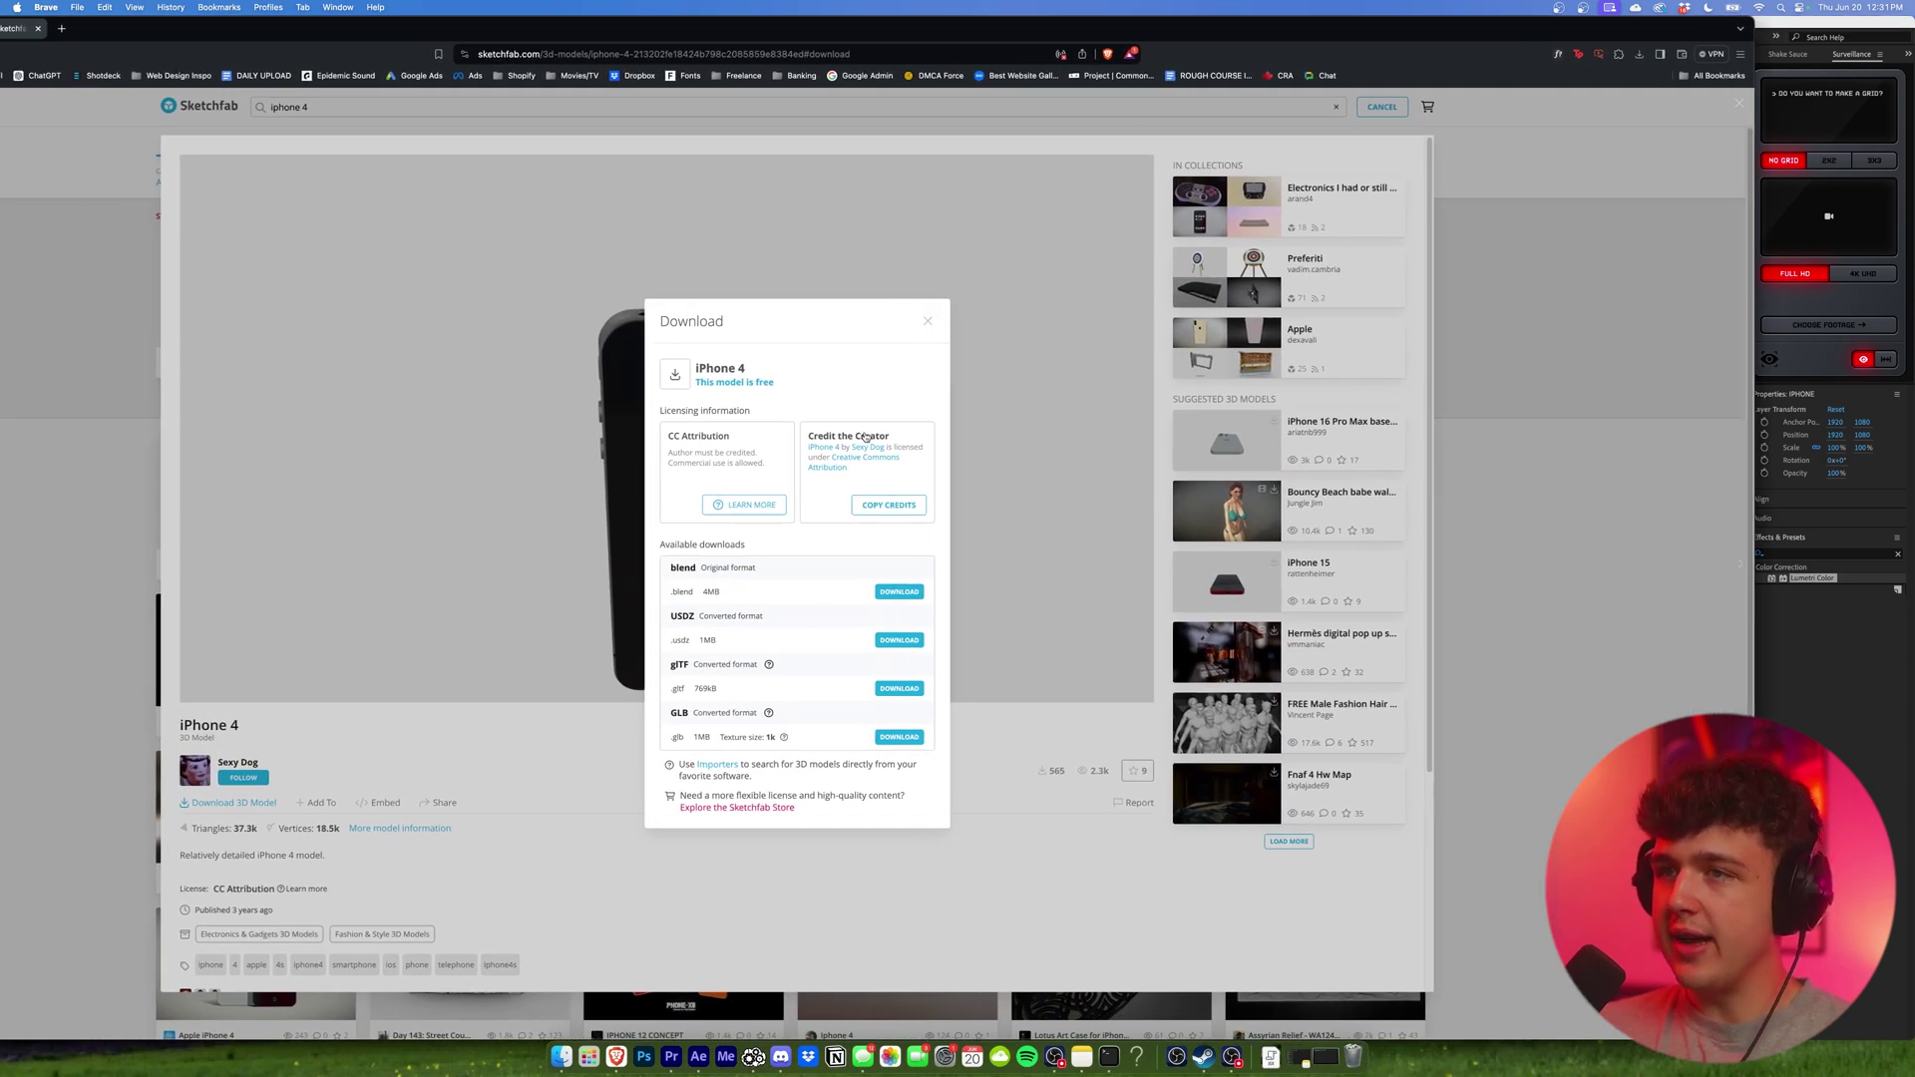
pyautogui.click(928, 322)
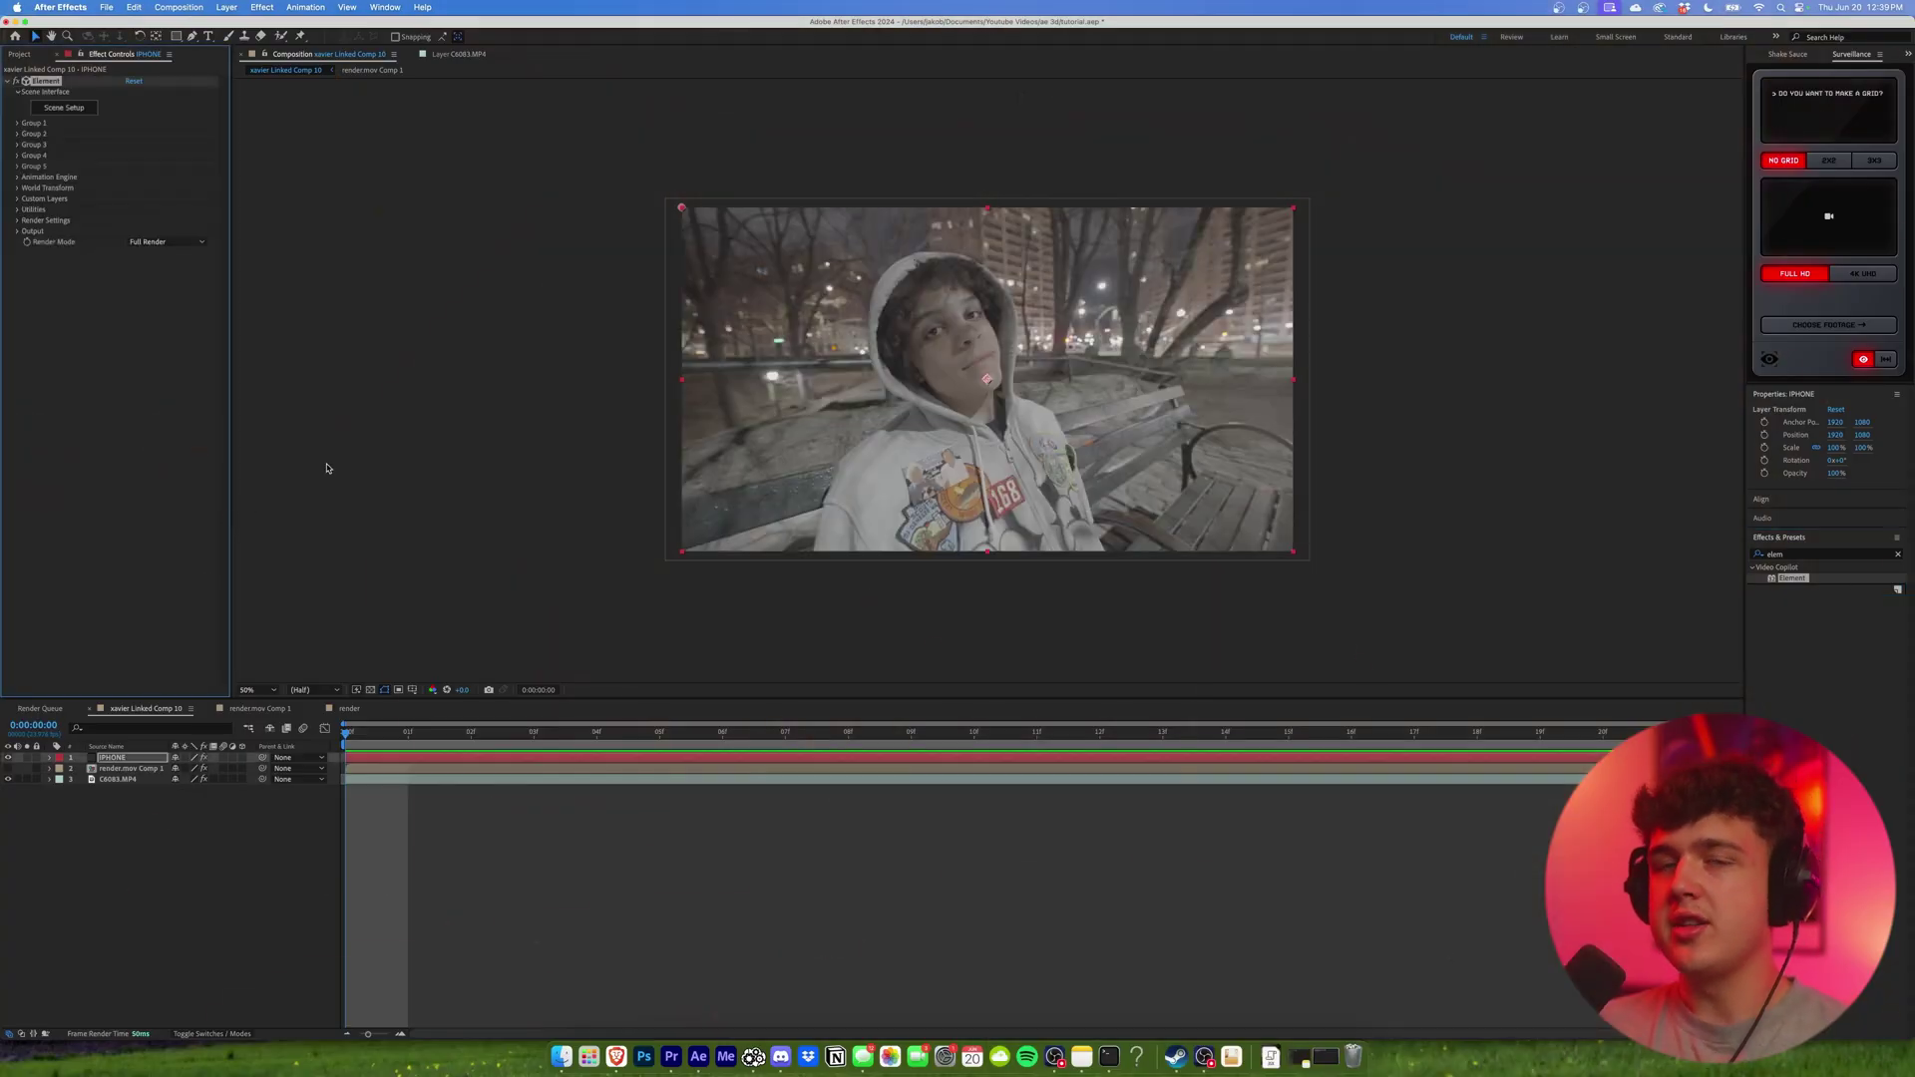
# Open the Scene Setup of the Element effect on the IPHONE layer.
pyautogui.click(17, 122)
pyautogui.click(17, 123)
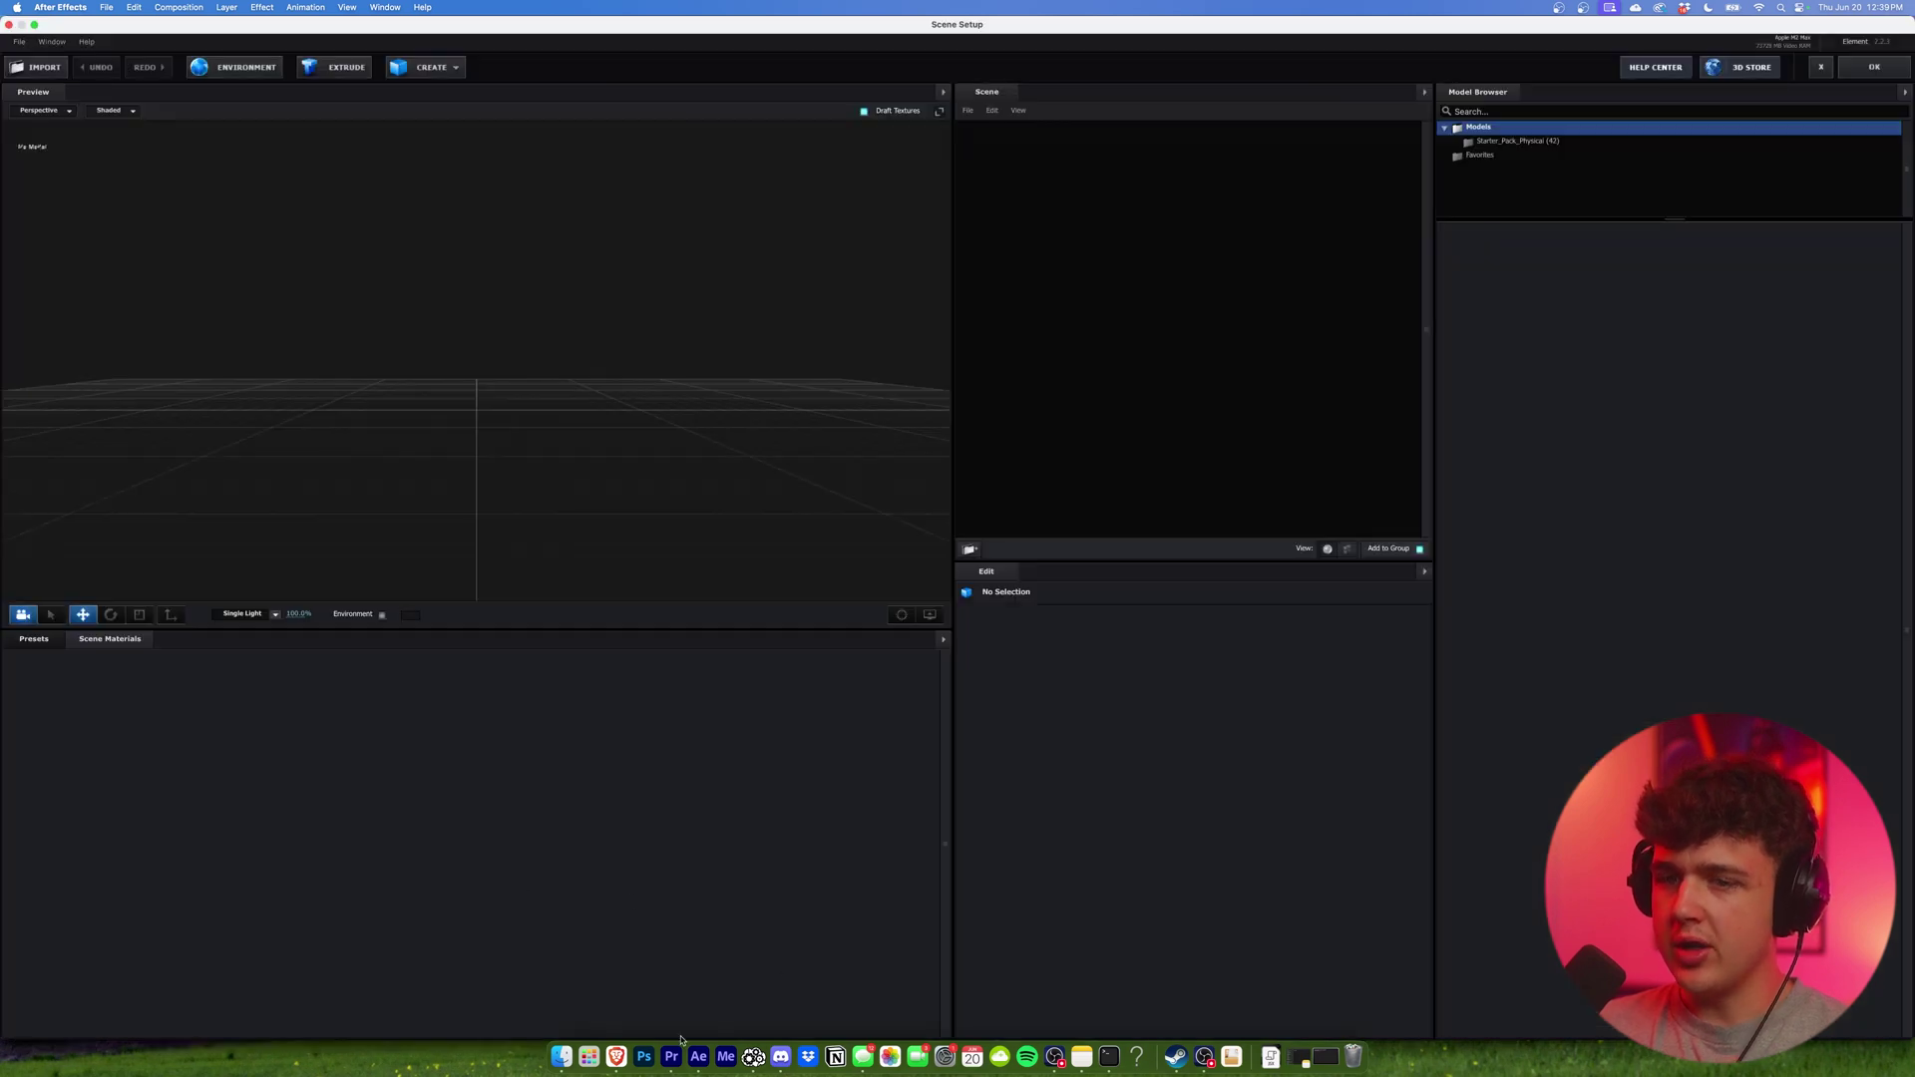
# Switch to Brave and download the "branch rotten wood 28" model from TurboSquid as obj_f_3500_v_1746.rar.
pyautogui.click(616, 1056)
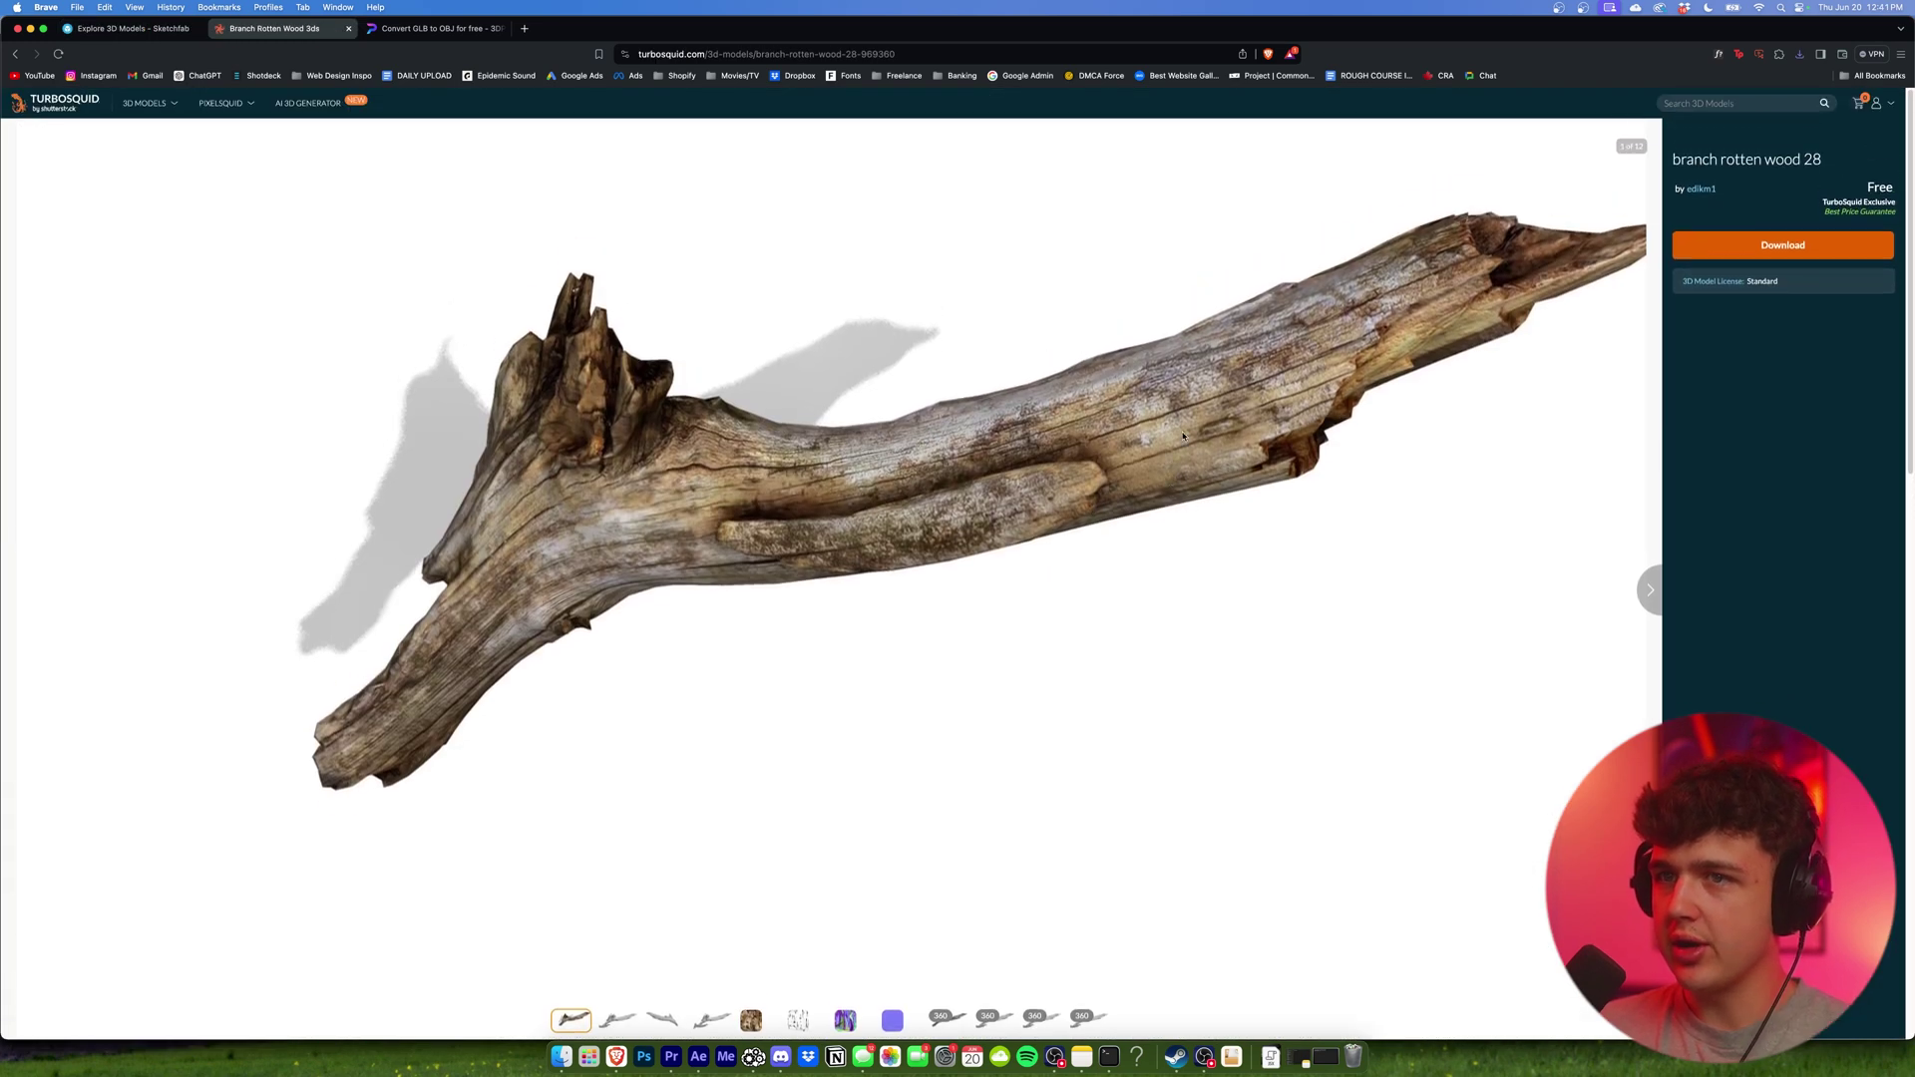
pyautogui.click(1741, 251)
pyautogui.click(910, 369)
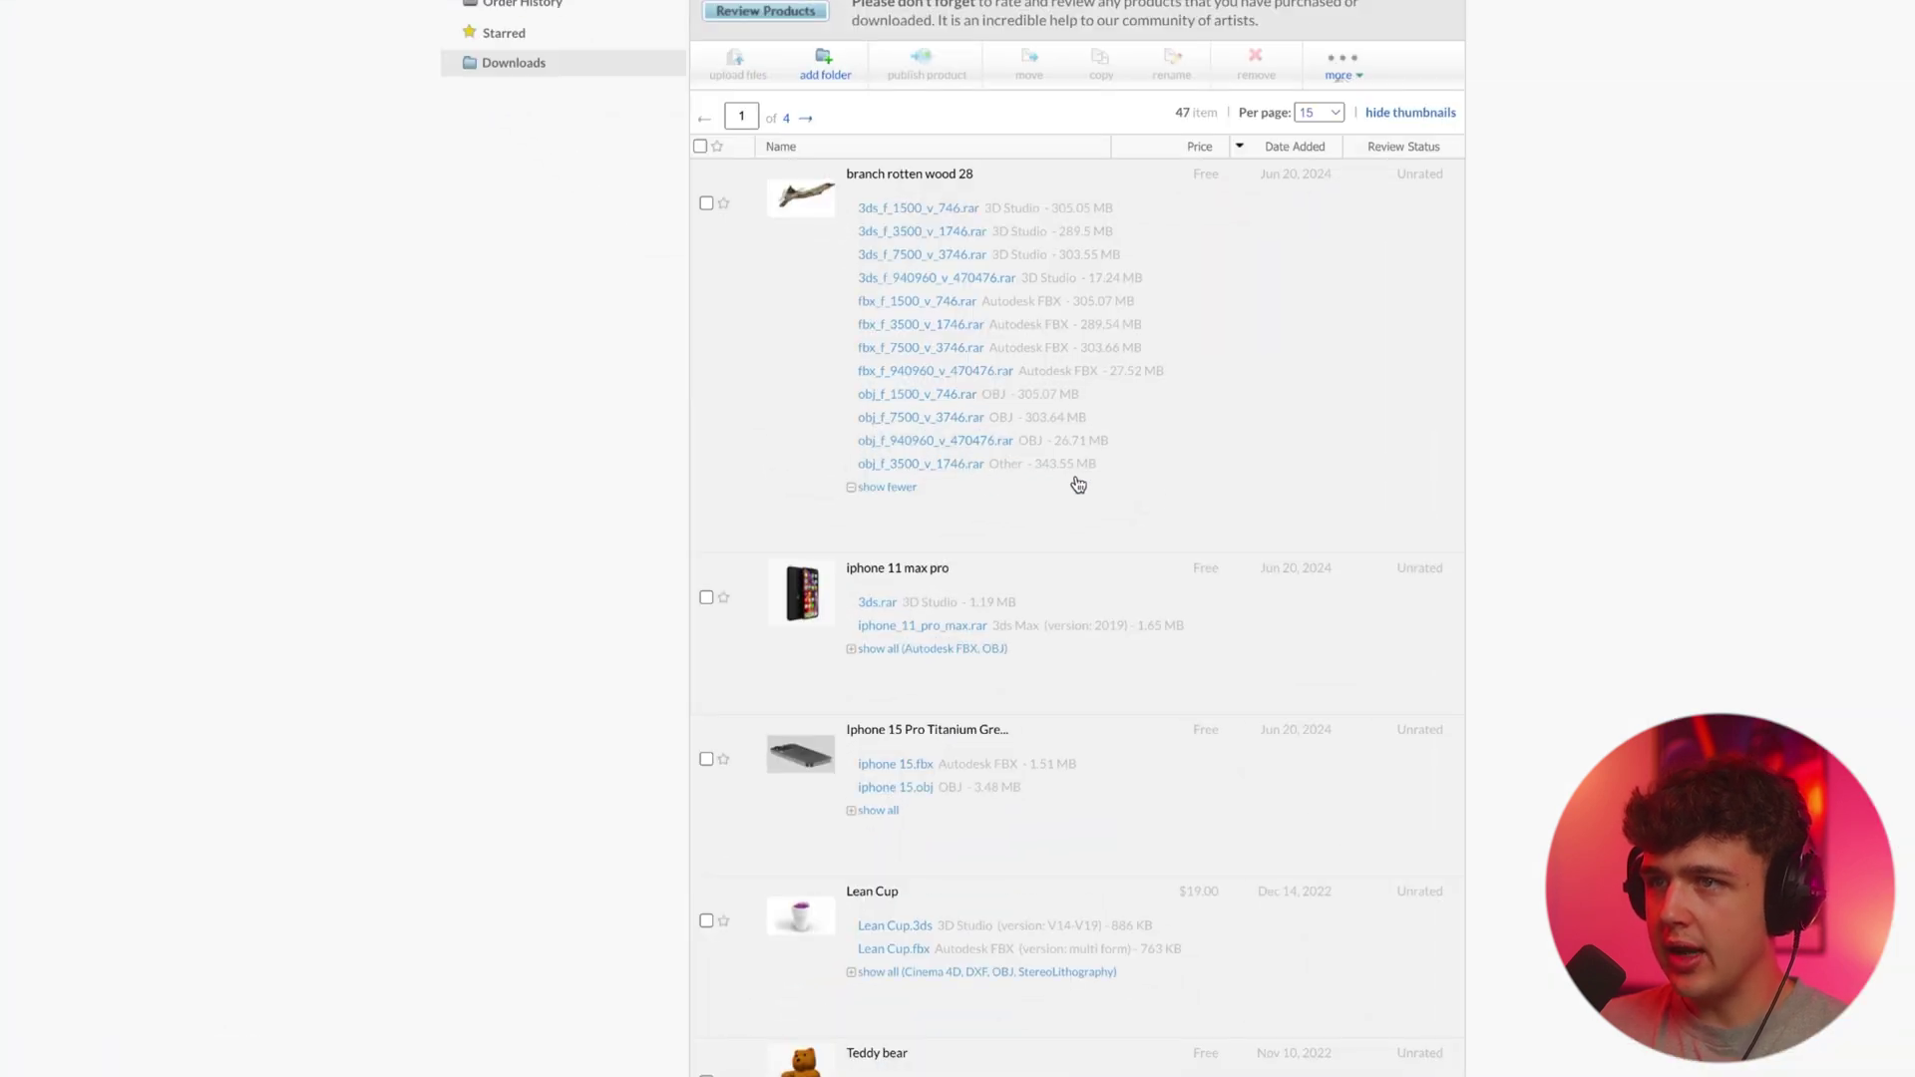
pyautogui.click(919, 479)
pyautogui.press('Return')
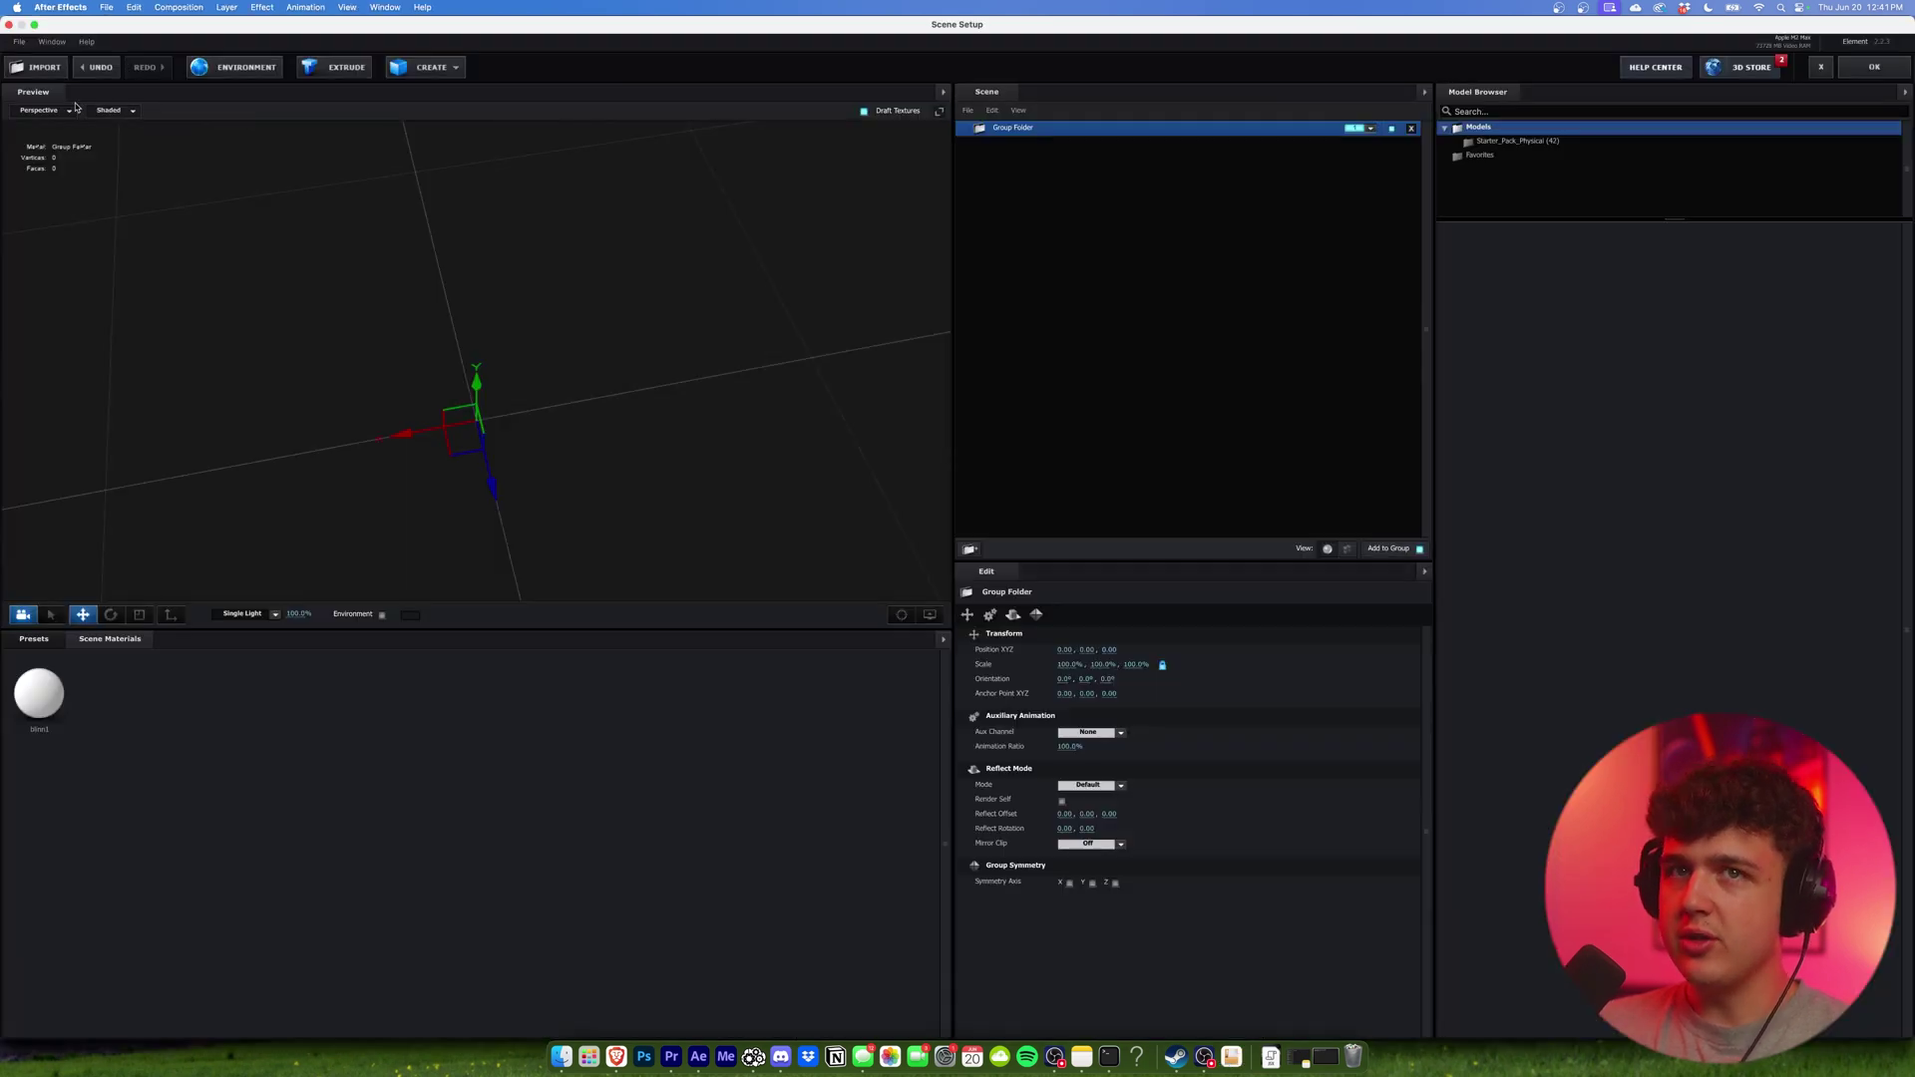
# Import the branch model obj_f_3500_v_1746.obj from its extracted folder into Element's scene and apply the scene setup.
pyautogui.click(37, 67)
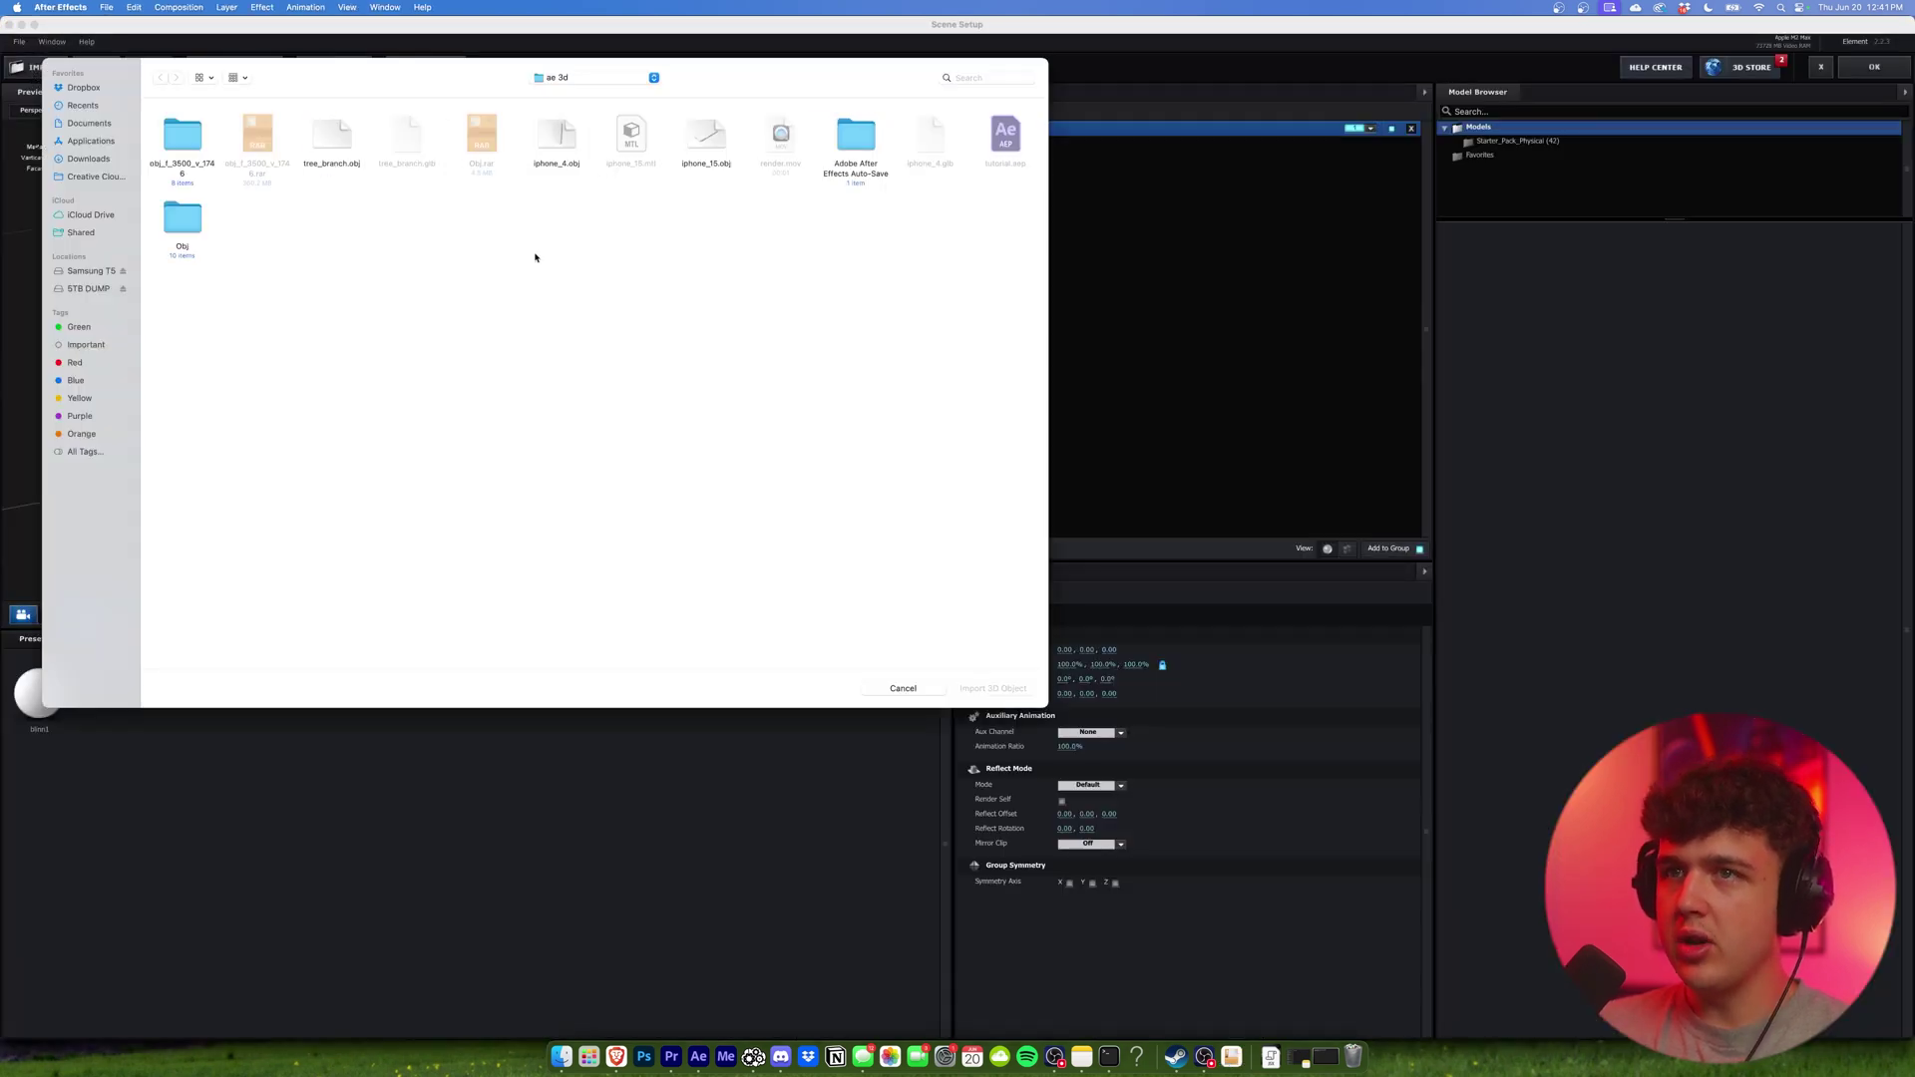
pyautogui.doubleClick(194, 137)
pyautogui.doubleClick(688, 167)
pyautogui.click(956, 342)
pyautogui.moveTo(808, 429); pyautogui.dragTo(644, 383)
pyautogui.click(1062, 681)
pyautogui.moveTo(806, 554); pyautogui.dragTo(438, 310)
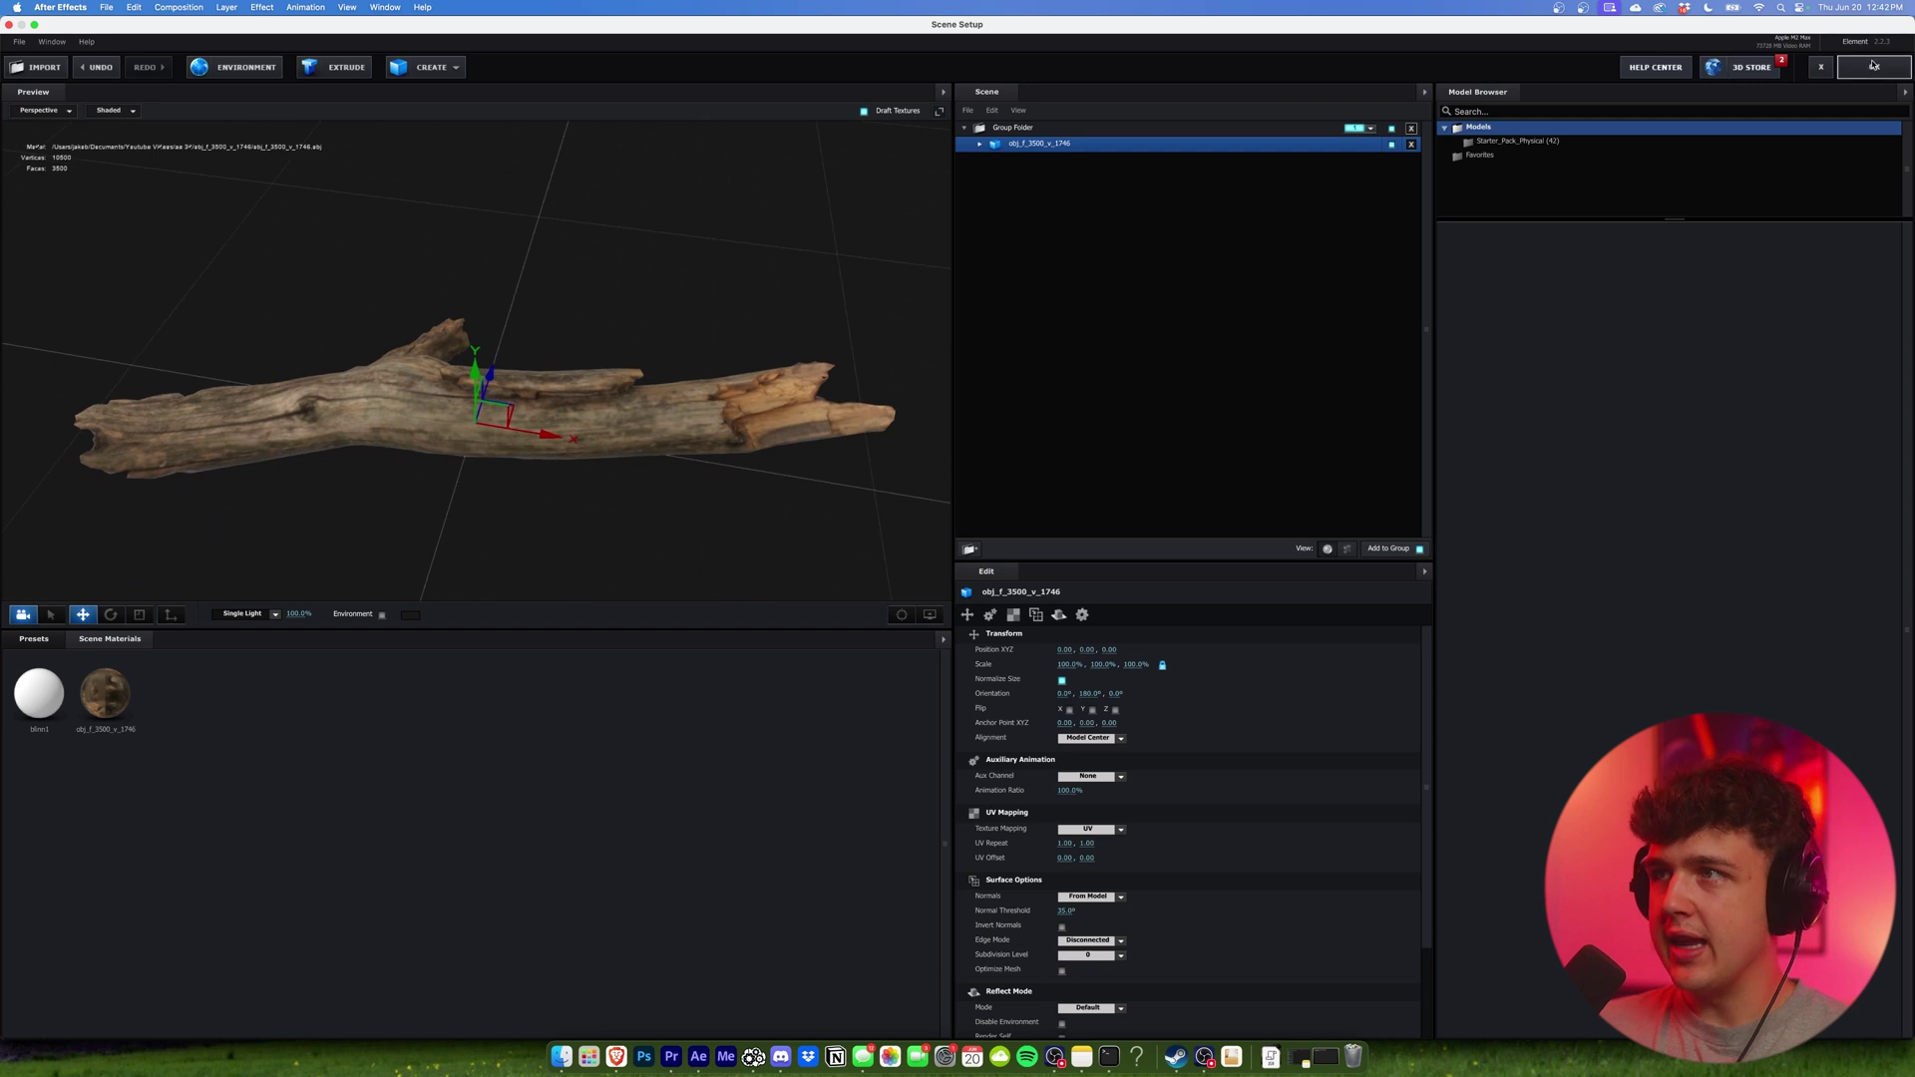
pyautogui.click(1873, 66)
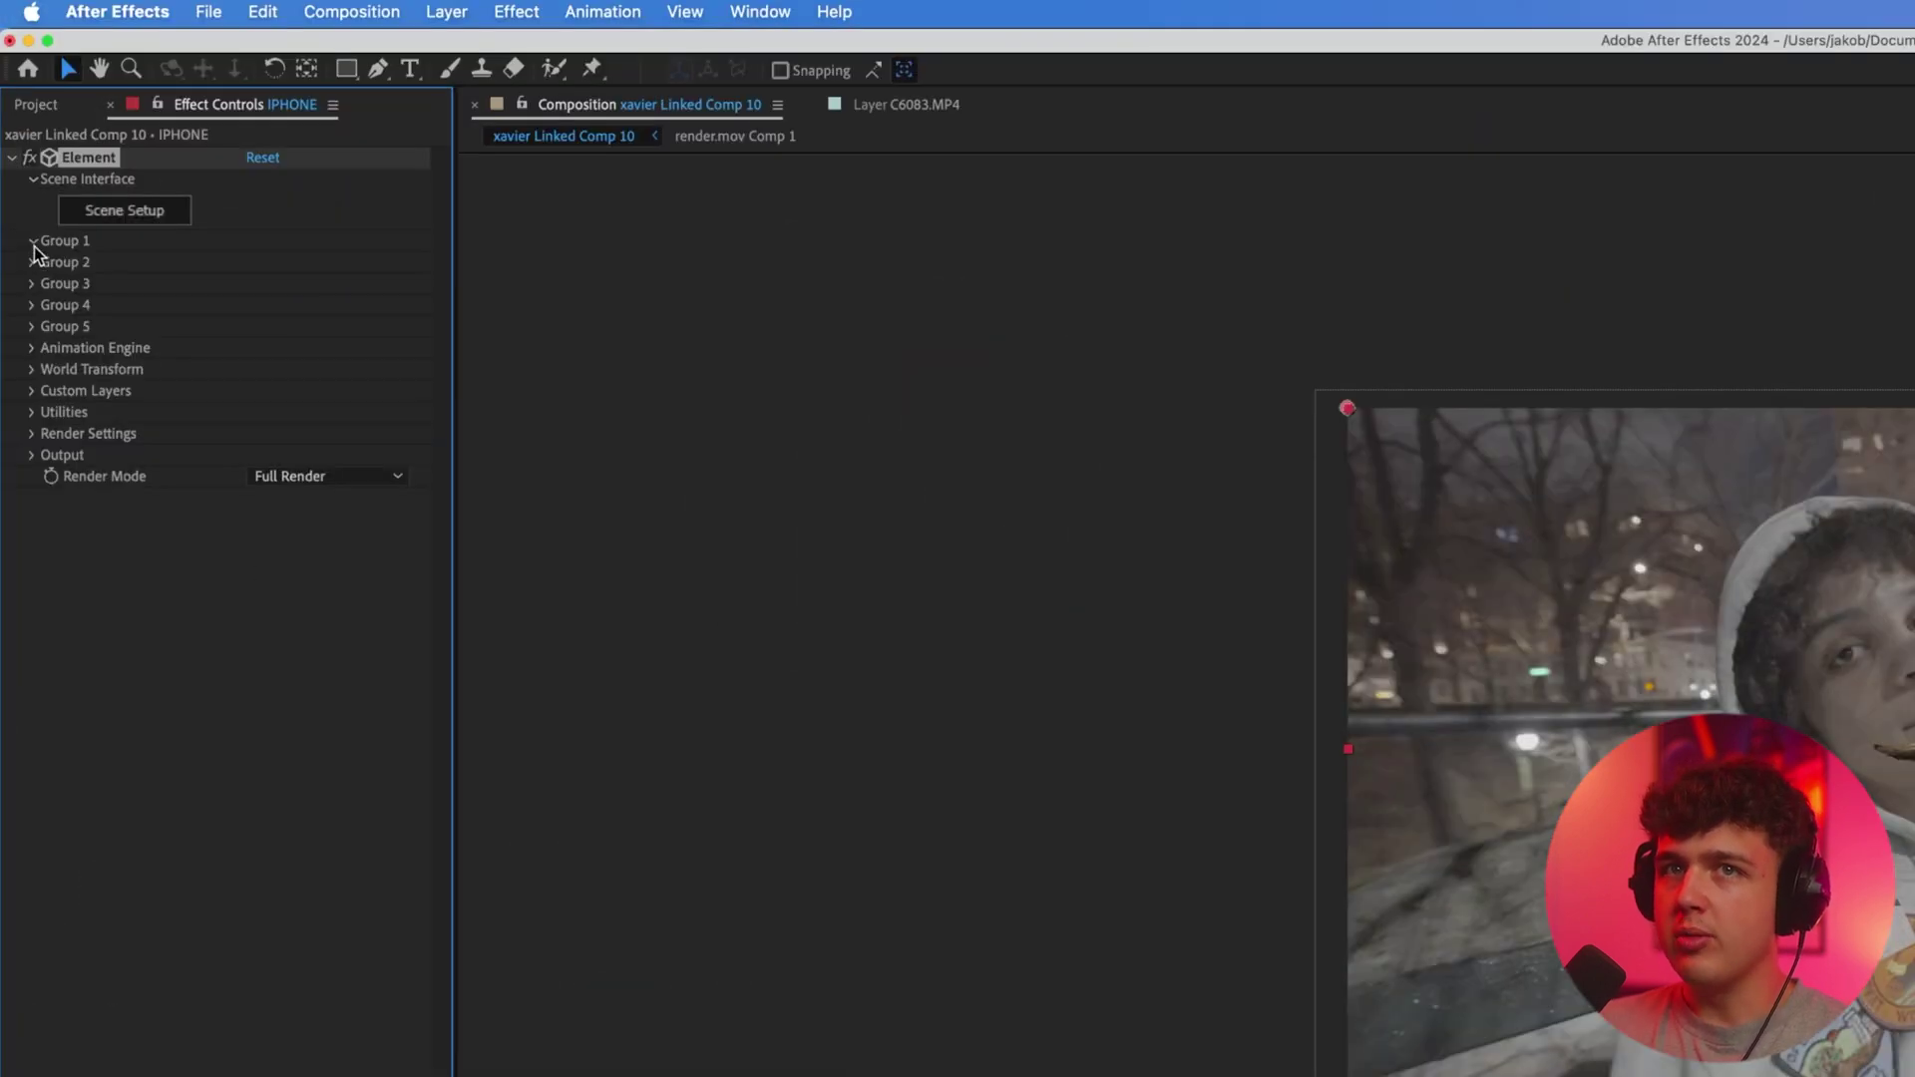
# Expand Group 1's Particle Replicator, Rotation and Particle Look settings and set the Particle Count to 29.
pyautogui.click(33, 243)
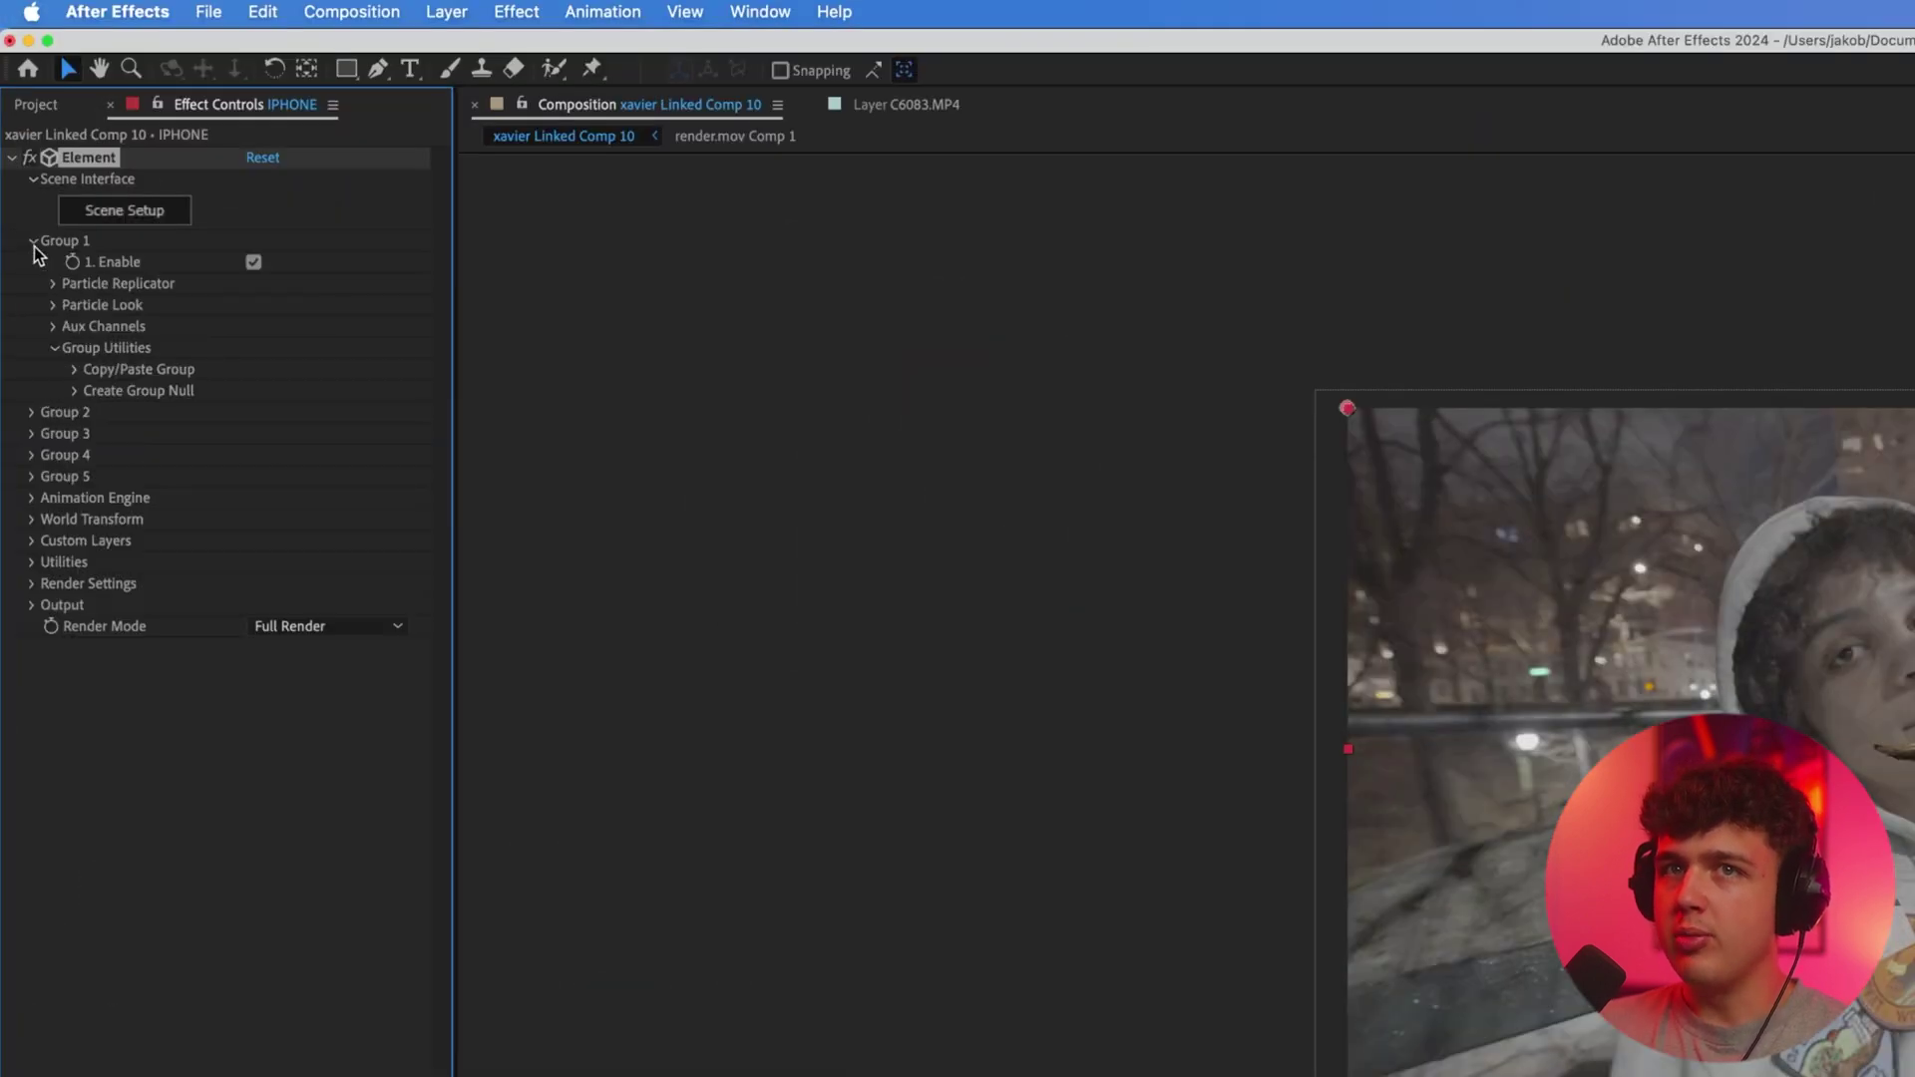
pyautogui.click(54, 283)
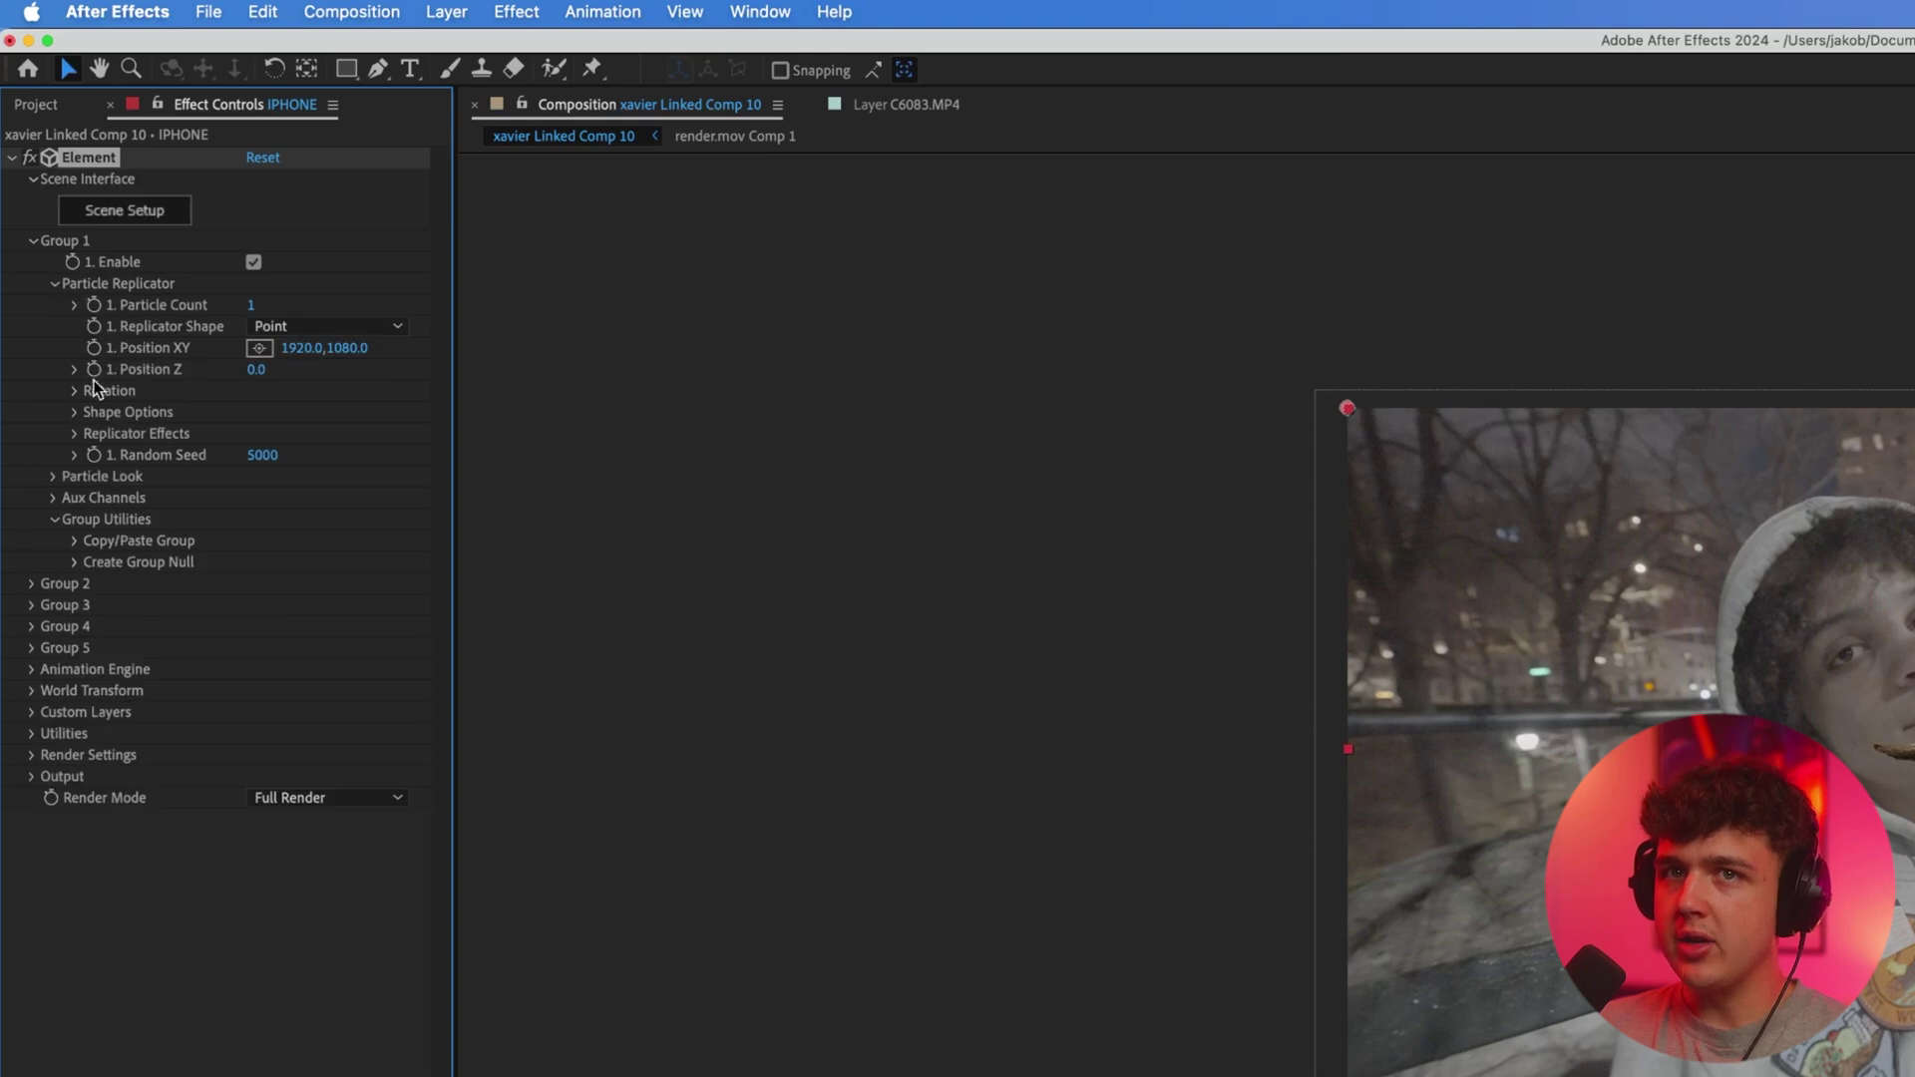
pyautogui.click(54, 475)
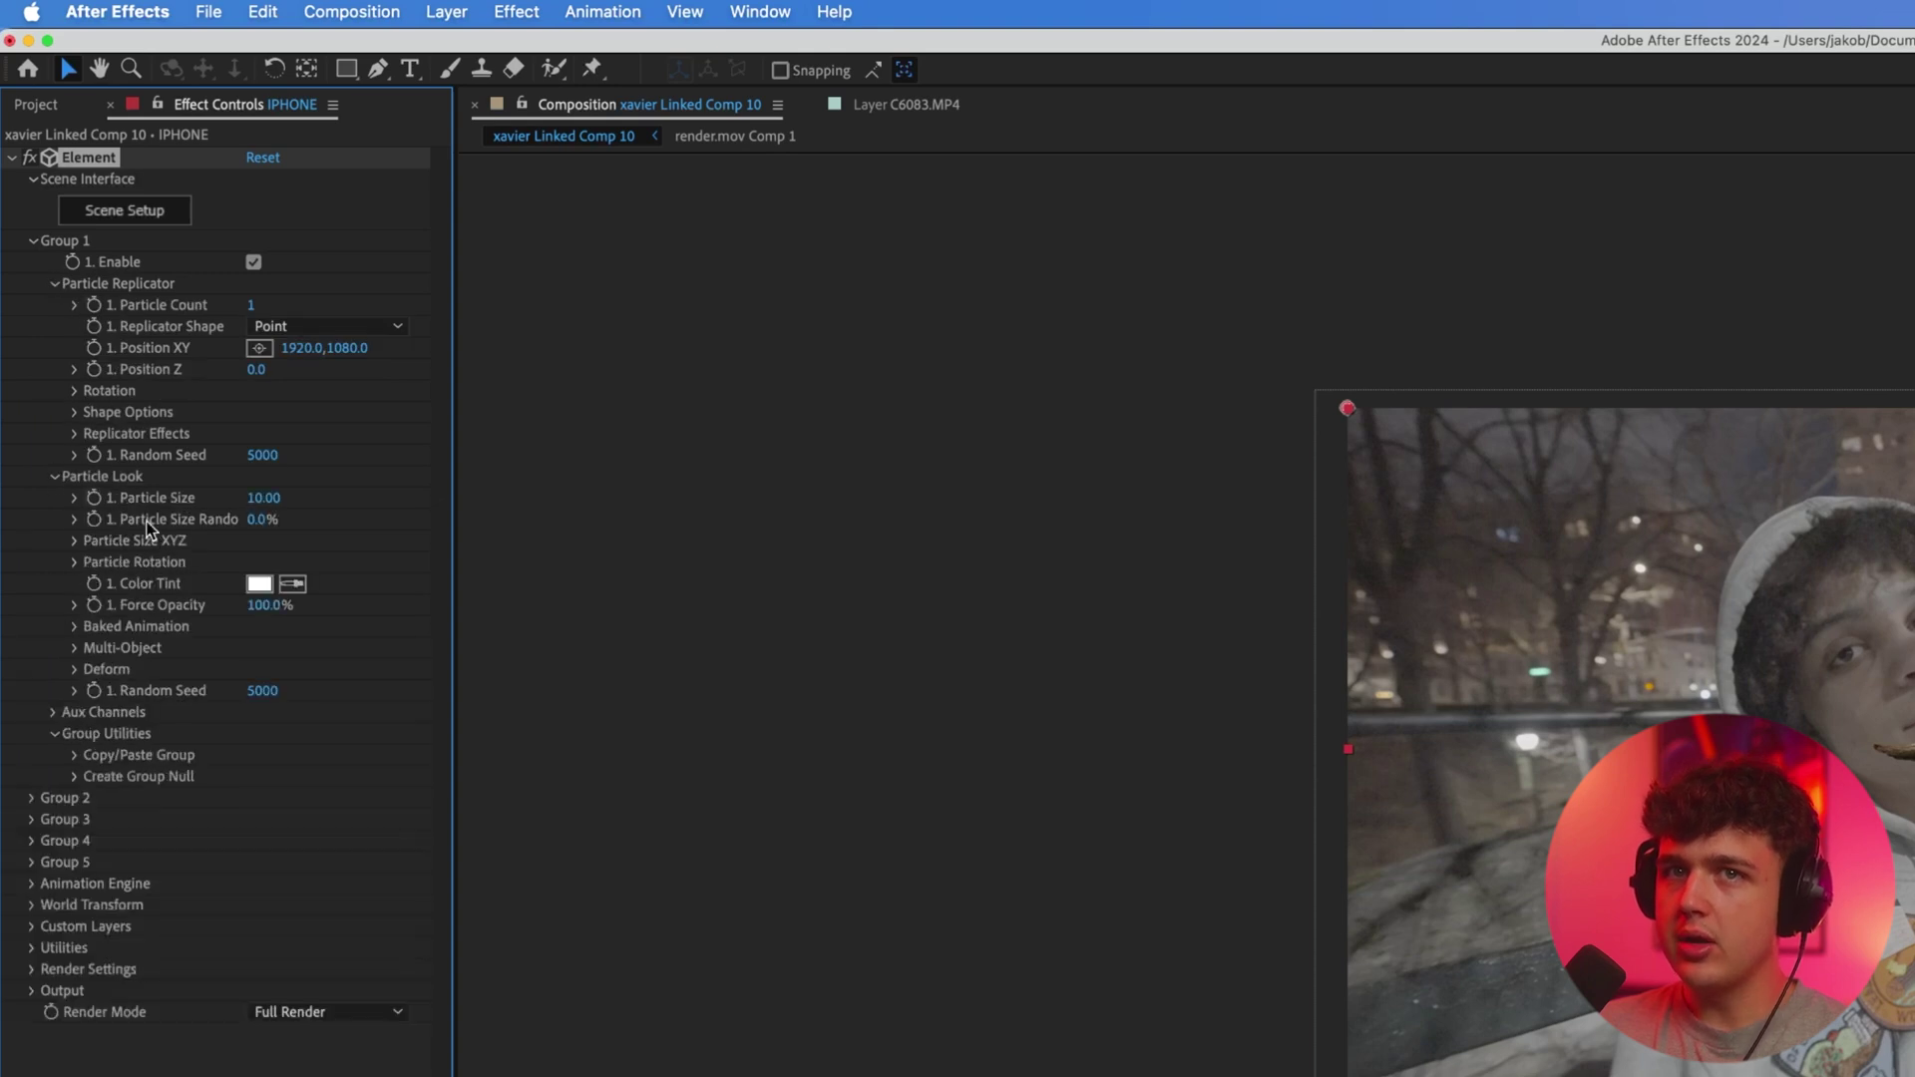
pyautogui.click(75, 391)
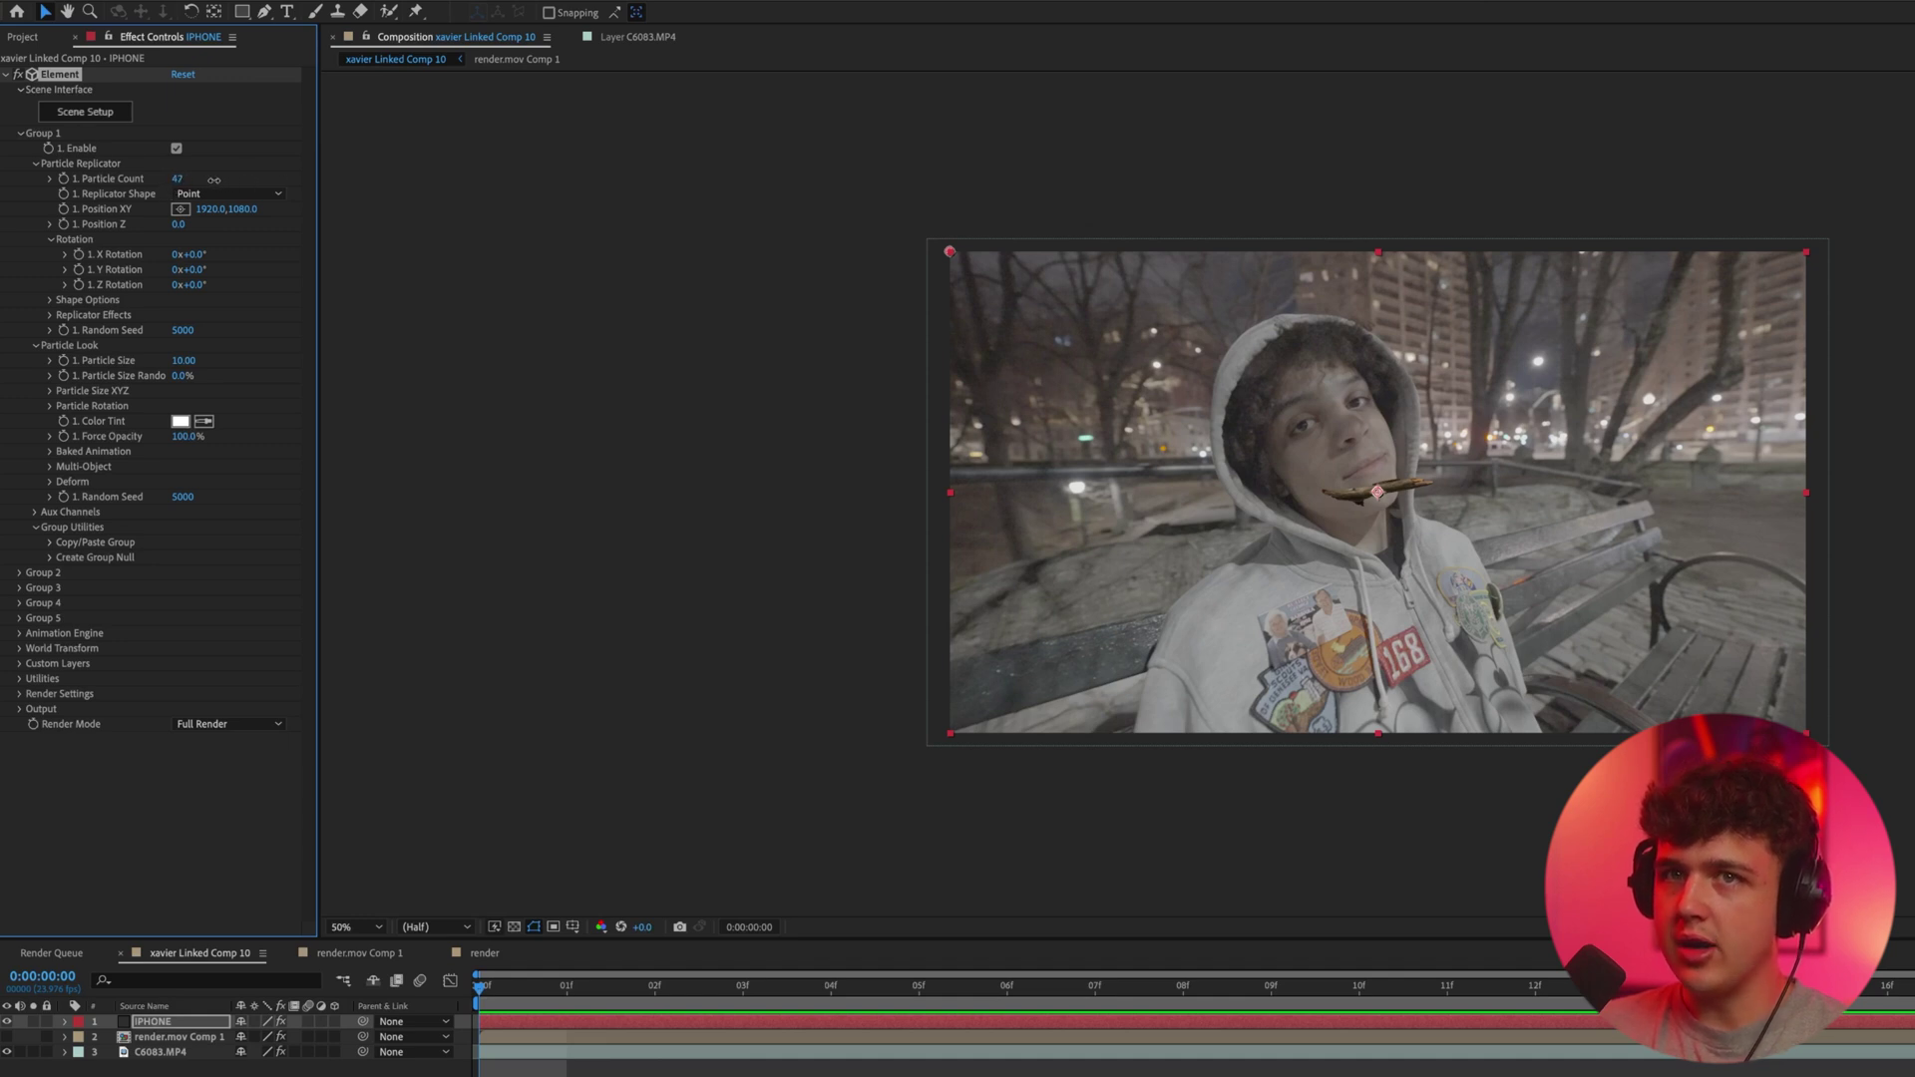
pyautogui.moveTo(202, 179); pyautogui.dragTo(195, 218)
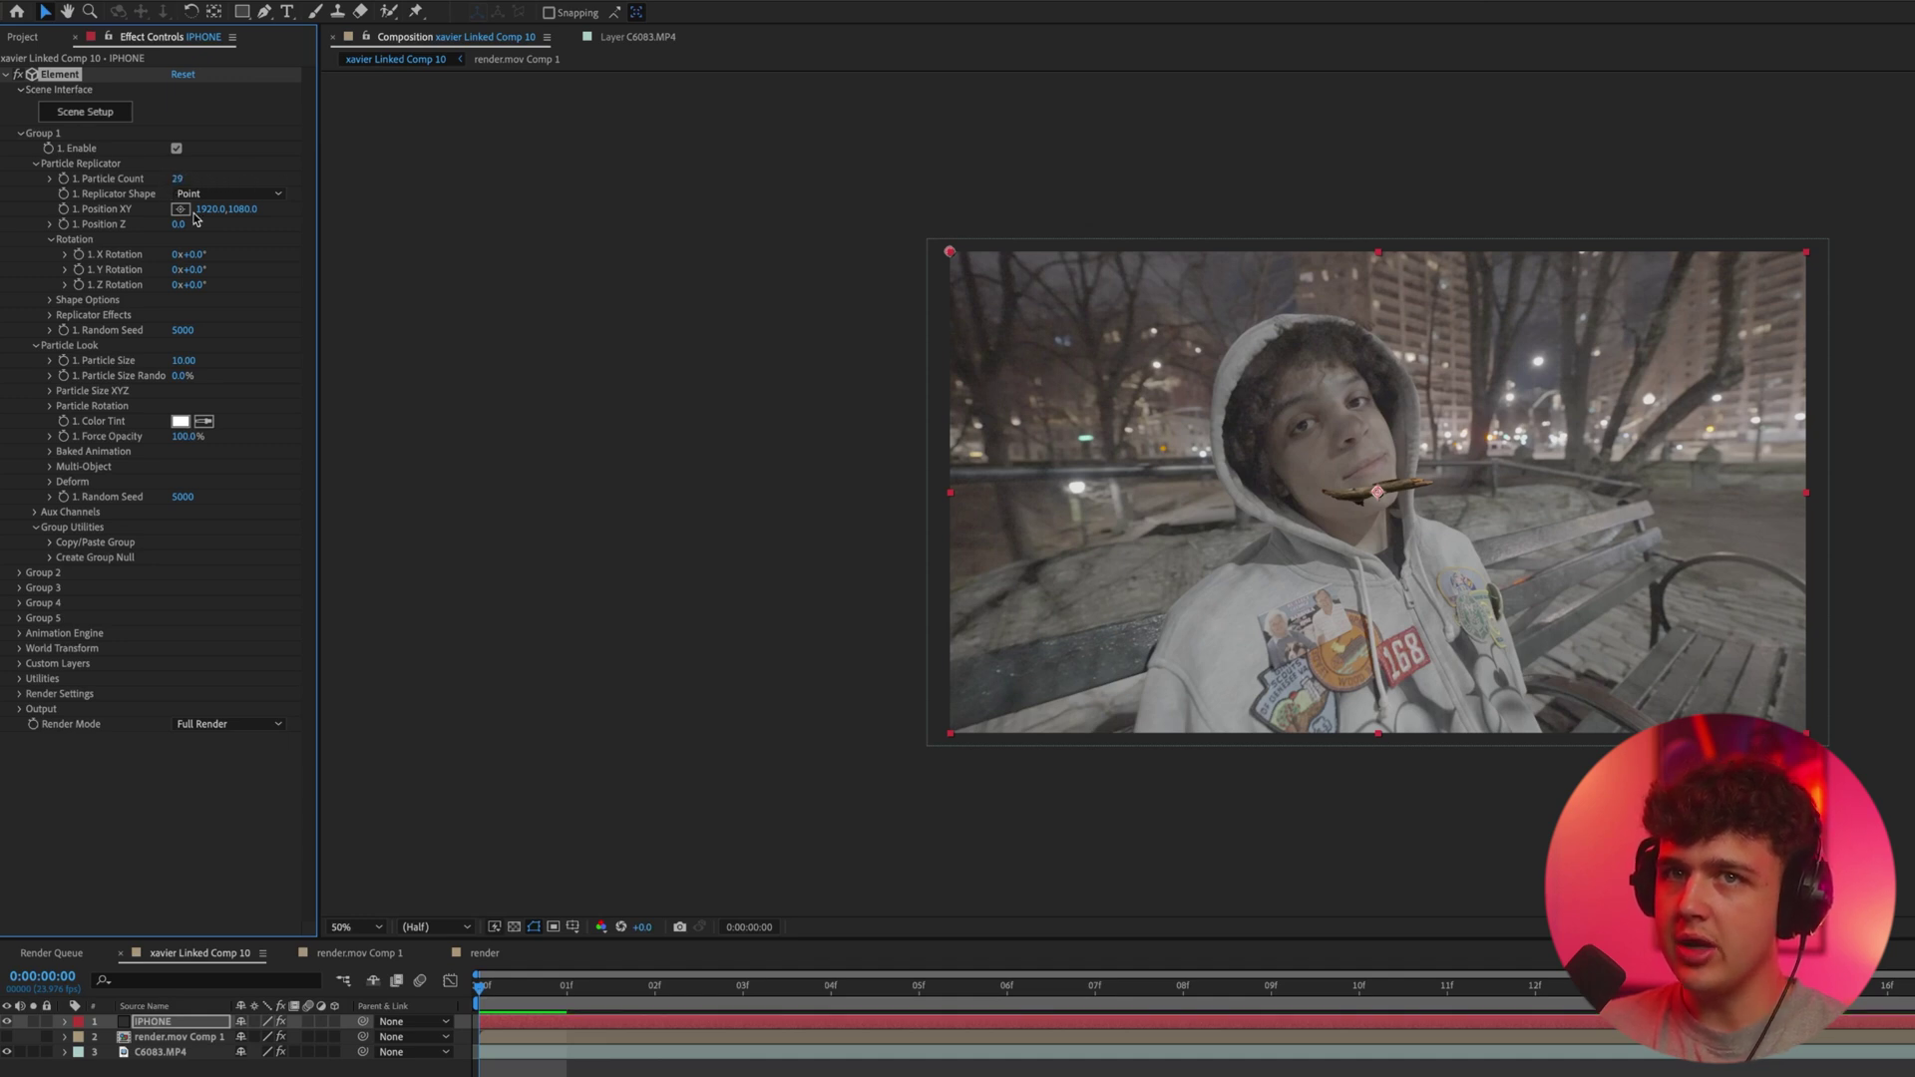
# Spread the branches with Group 1's replicator effects: Scatter 24.0, X Scatter 50.1, Y Scatter 29.6 and Z Scatter 29.2.
pyautogui.click(49, 317)
pyautogui.click(66, 331)
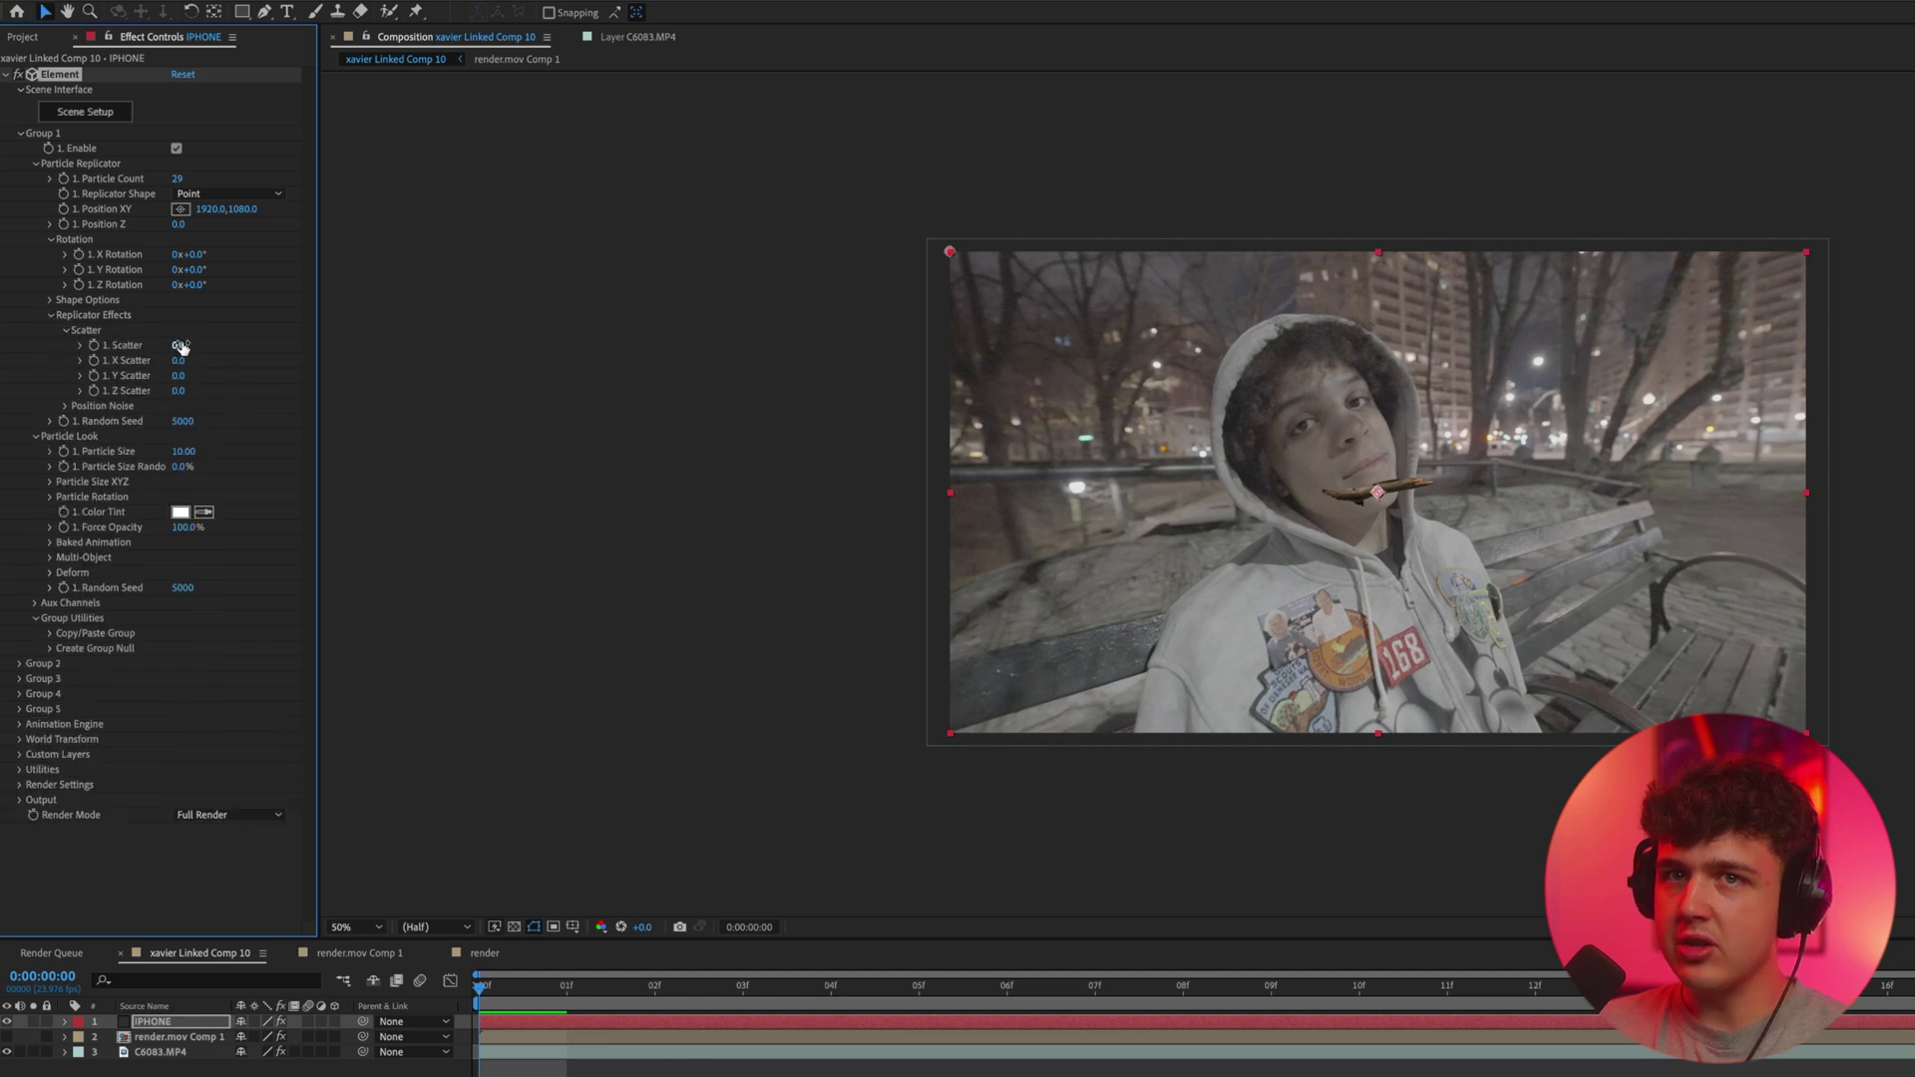
pyautogui.moveTo(183, 346); pyautogui.dragTo(302, 418)
pyautogui.moveTo(179, 392); pyautogui.dragTo(324, 391)
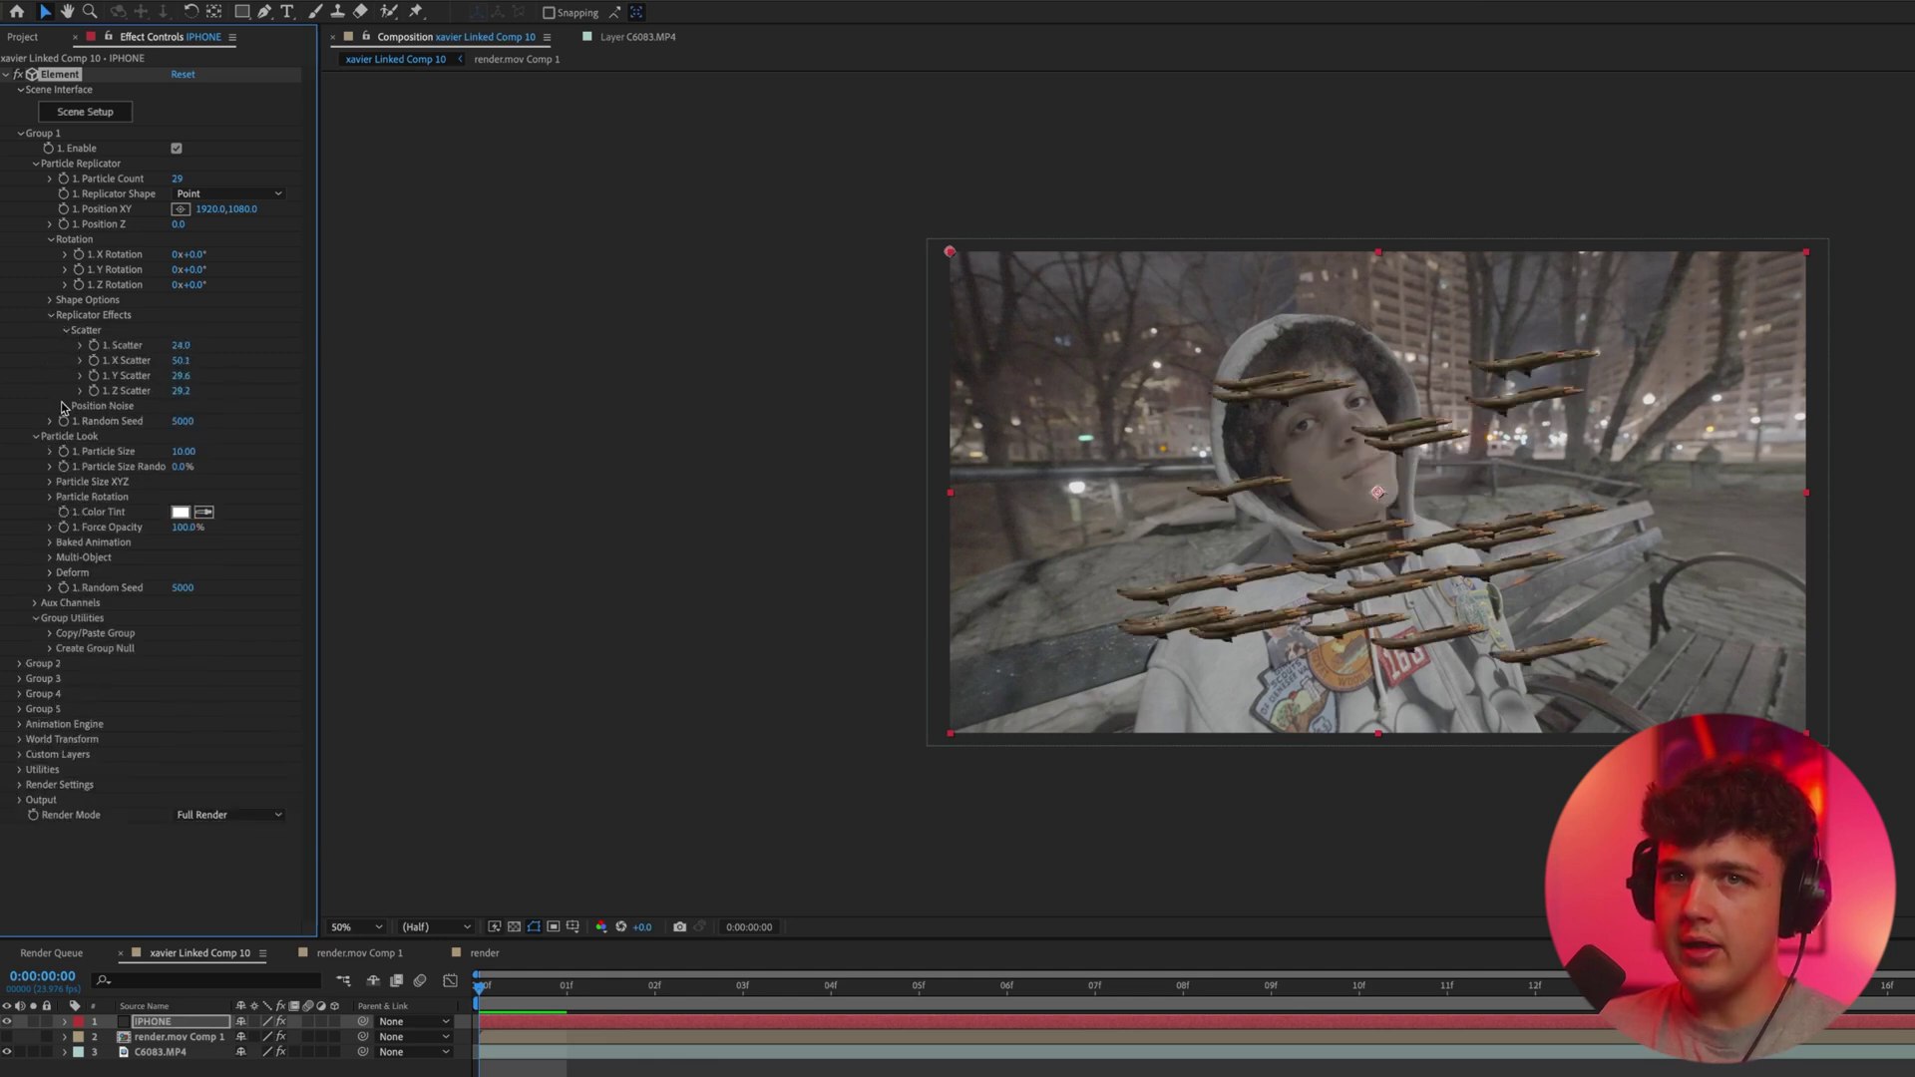
pyautogui.click(64, 406)
pyautogui.click(64, 406)
# Set Group 1's particle size randomness to 35%, Particle Count to 74 and Scatter to 460.
pyautogui.moveTo(189, 467); pyautogui.dragTo(217, 470)
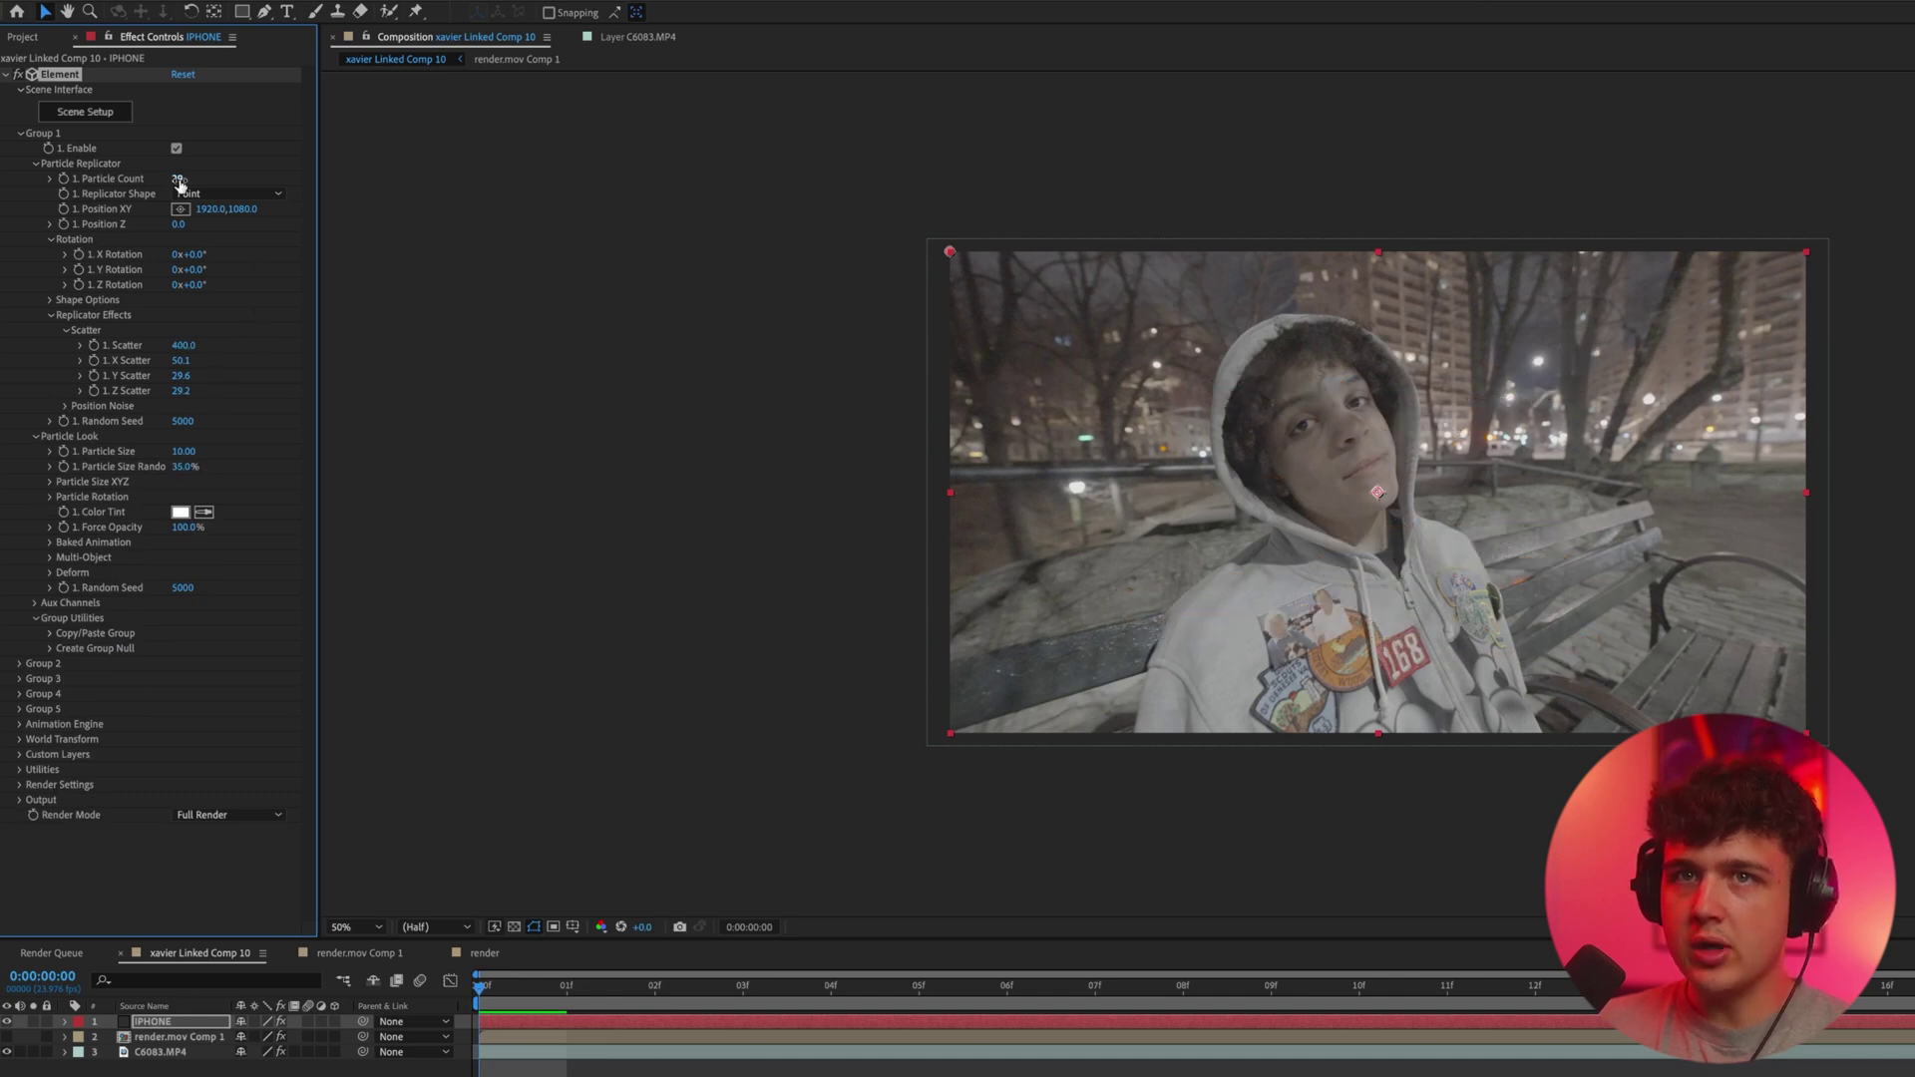
pyautogui.moveTo(181, 186); pyautogui.dragTo(224, 189)
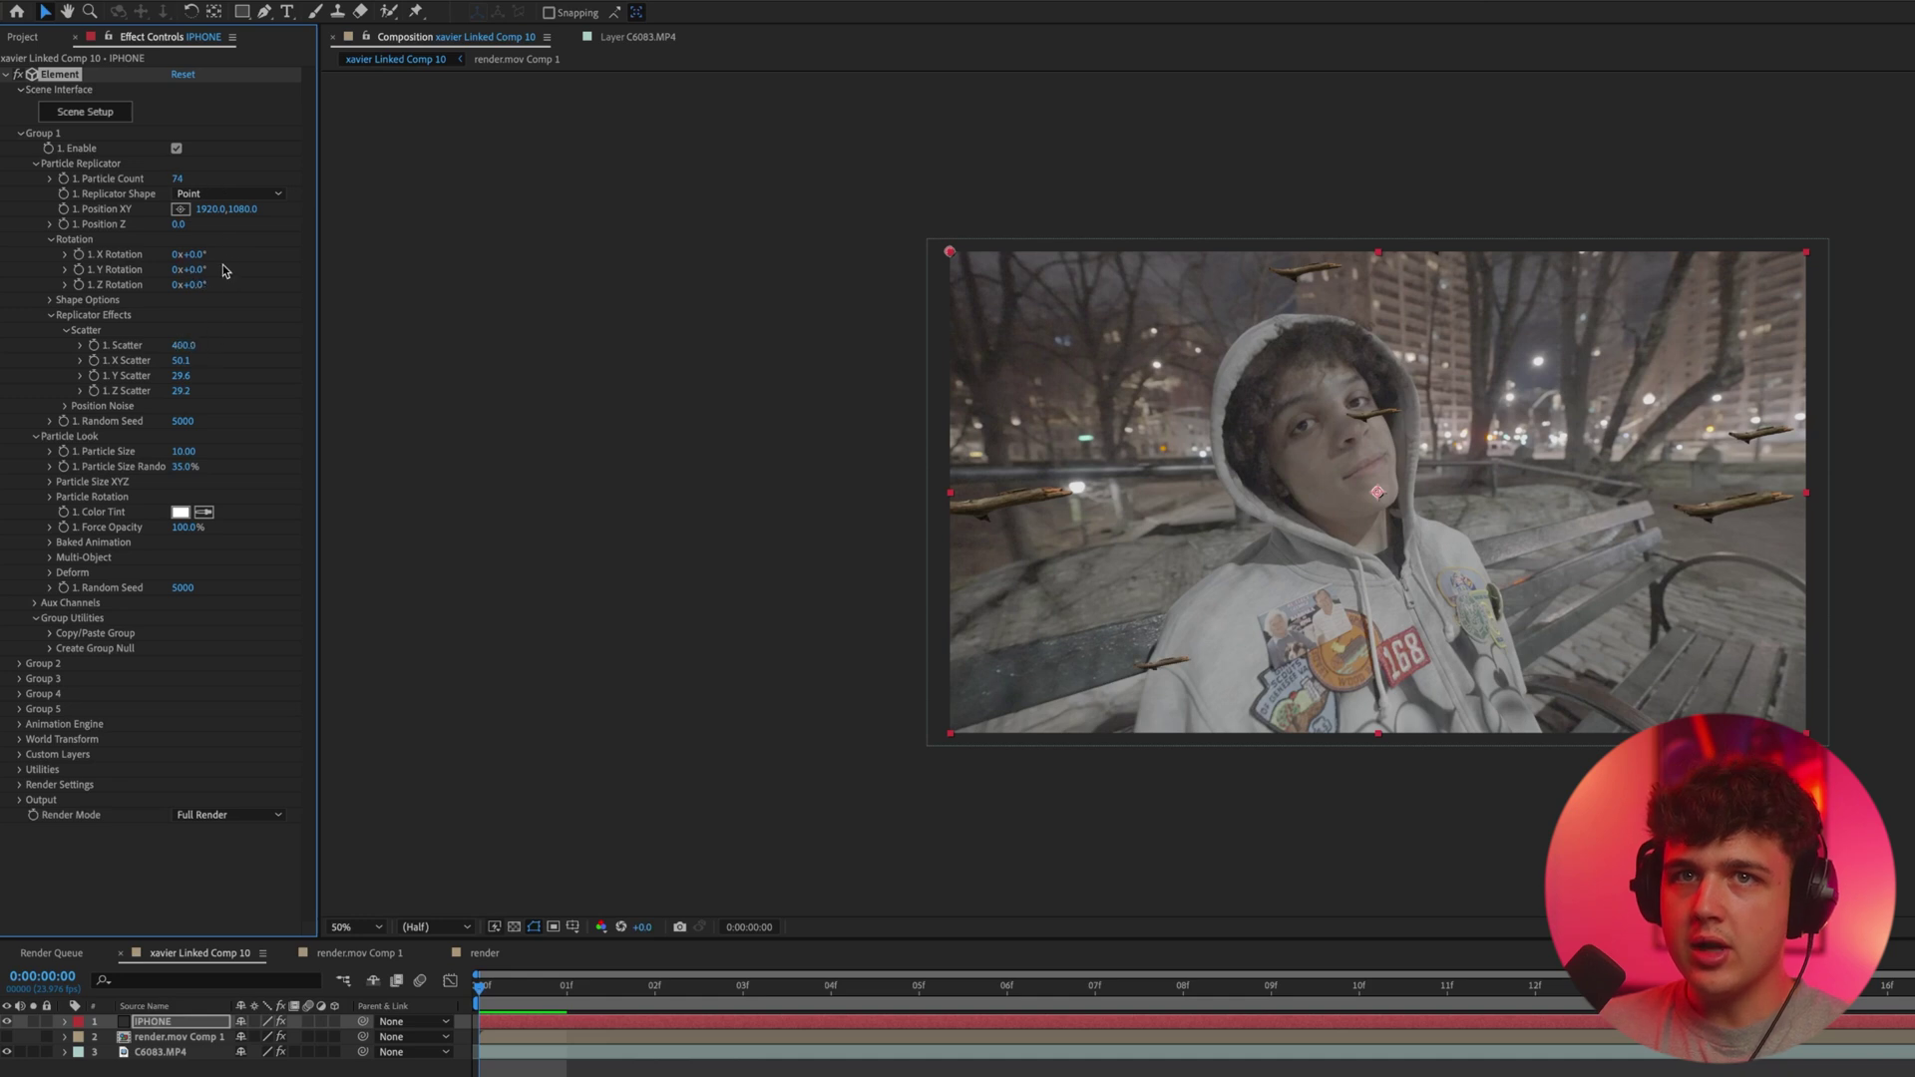
# Set Group 1's Particle Size to 21.10 and enable Multi-Object under its Particle Look settings.
pyautogui.moveTo(256, 450); pyautogui.dragTo(299, 450)
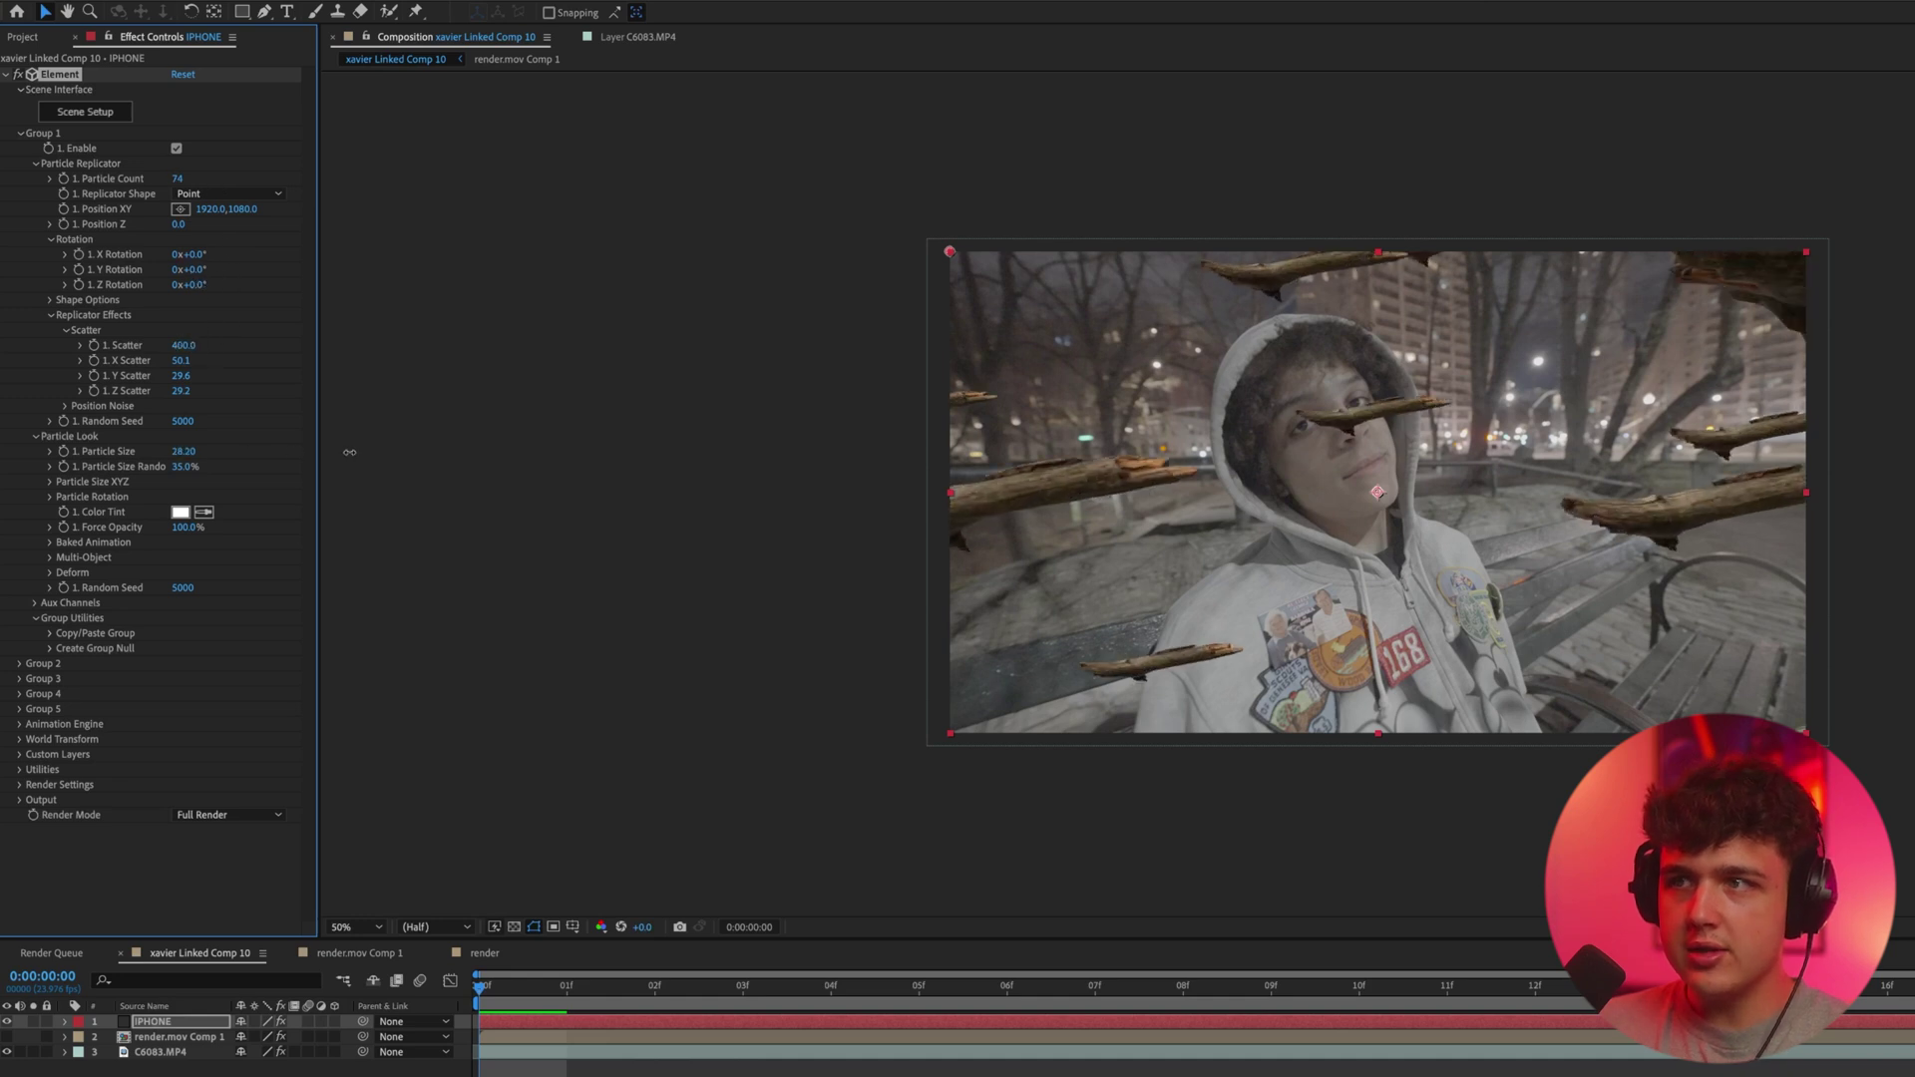
pyautogui.click(51, 557)
pyautogui.click(176, 573)
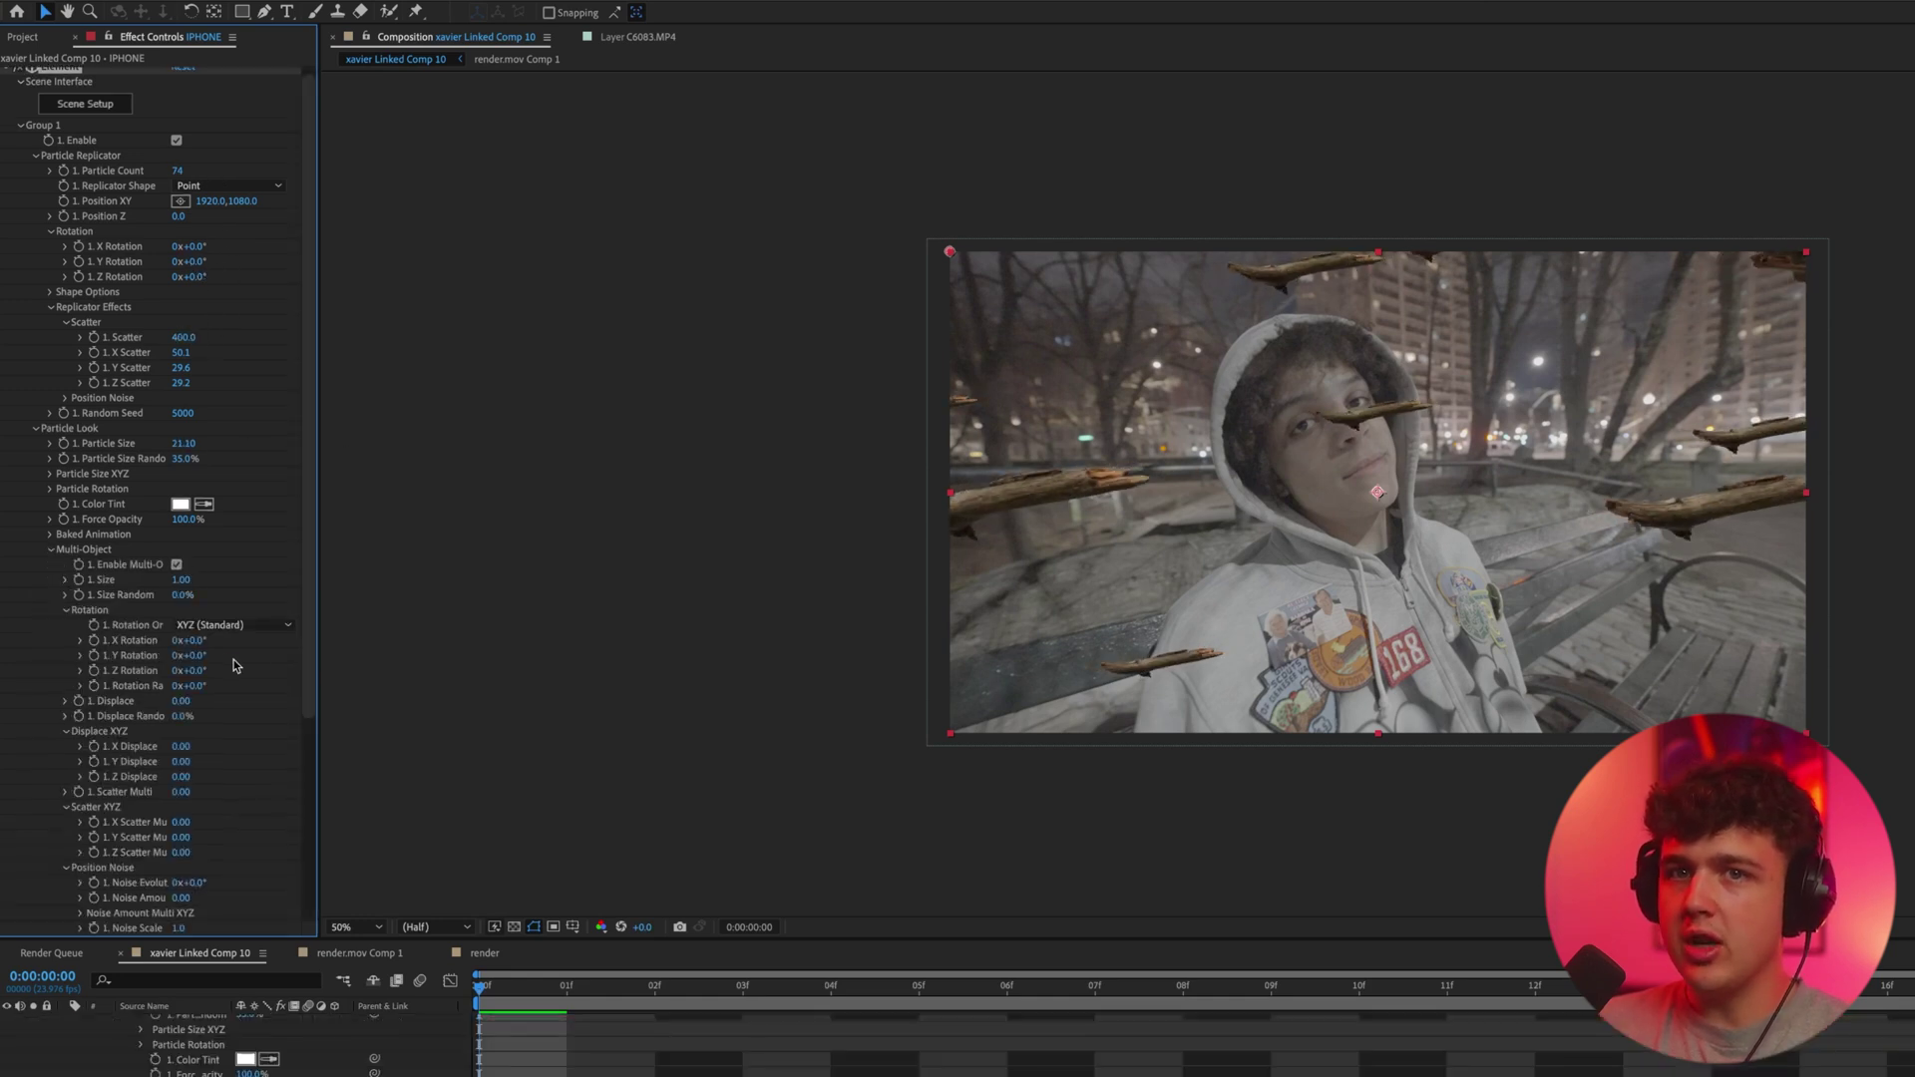
# Set Group 1's Multi-Object Rotation Random to 1x+307.0°, keyframe it and preview the rotating branches.
pyautogui.moveTo(190, 693); pyautogui.dragTo(788, 727)
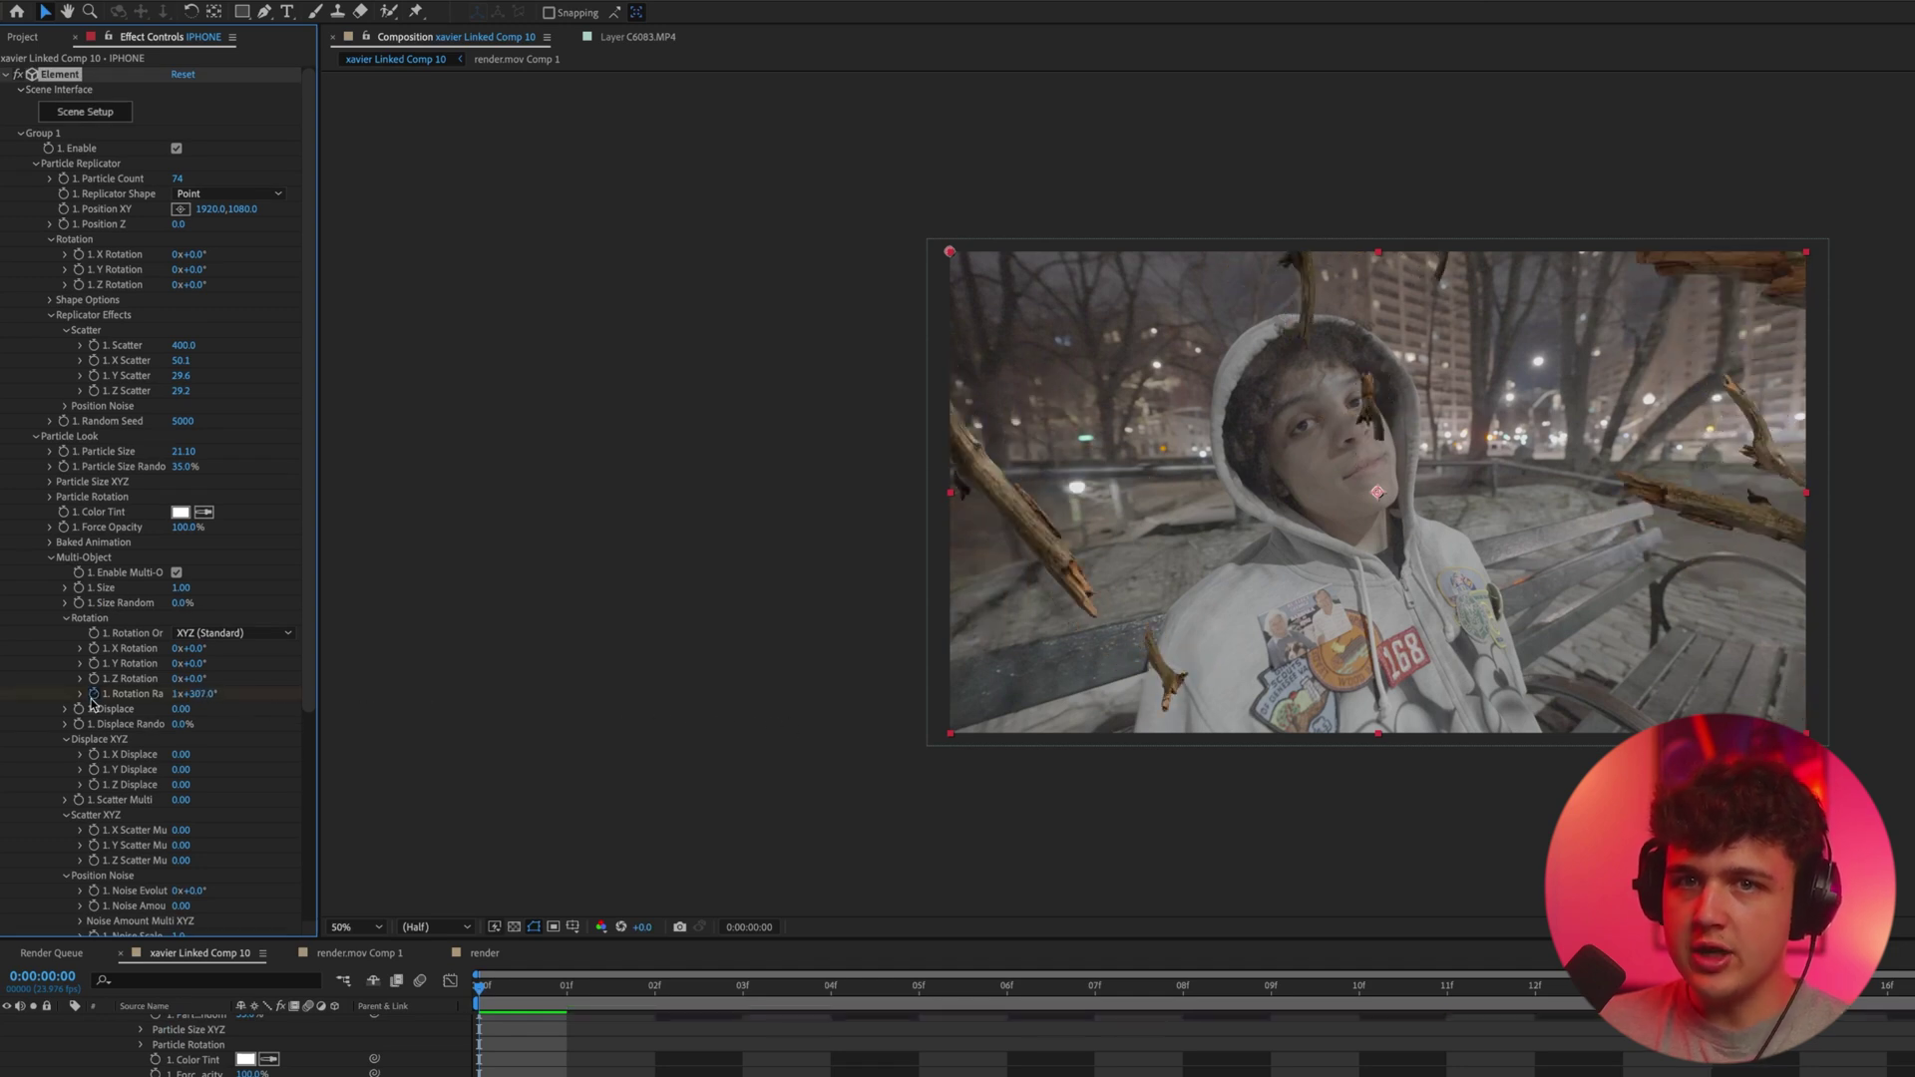
pyautogui.press('space')
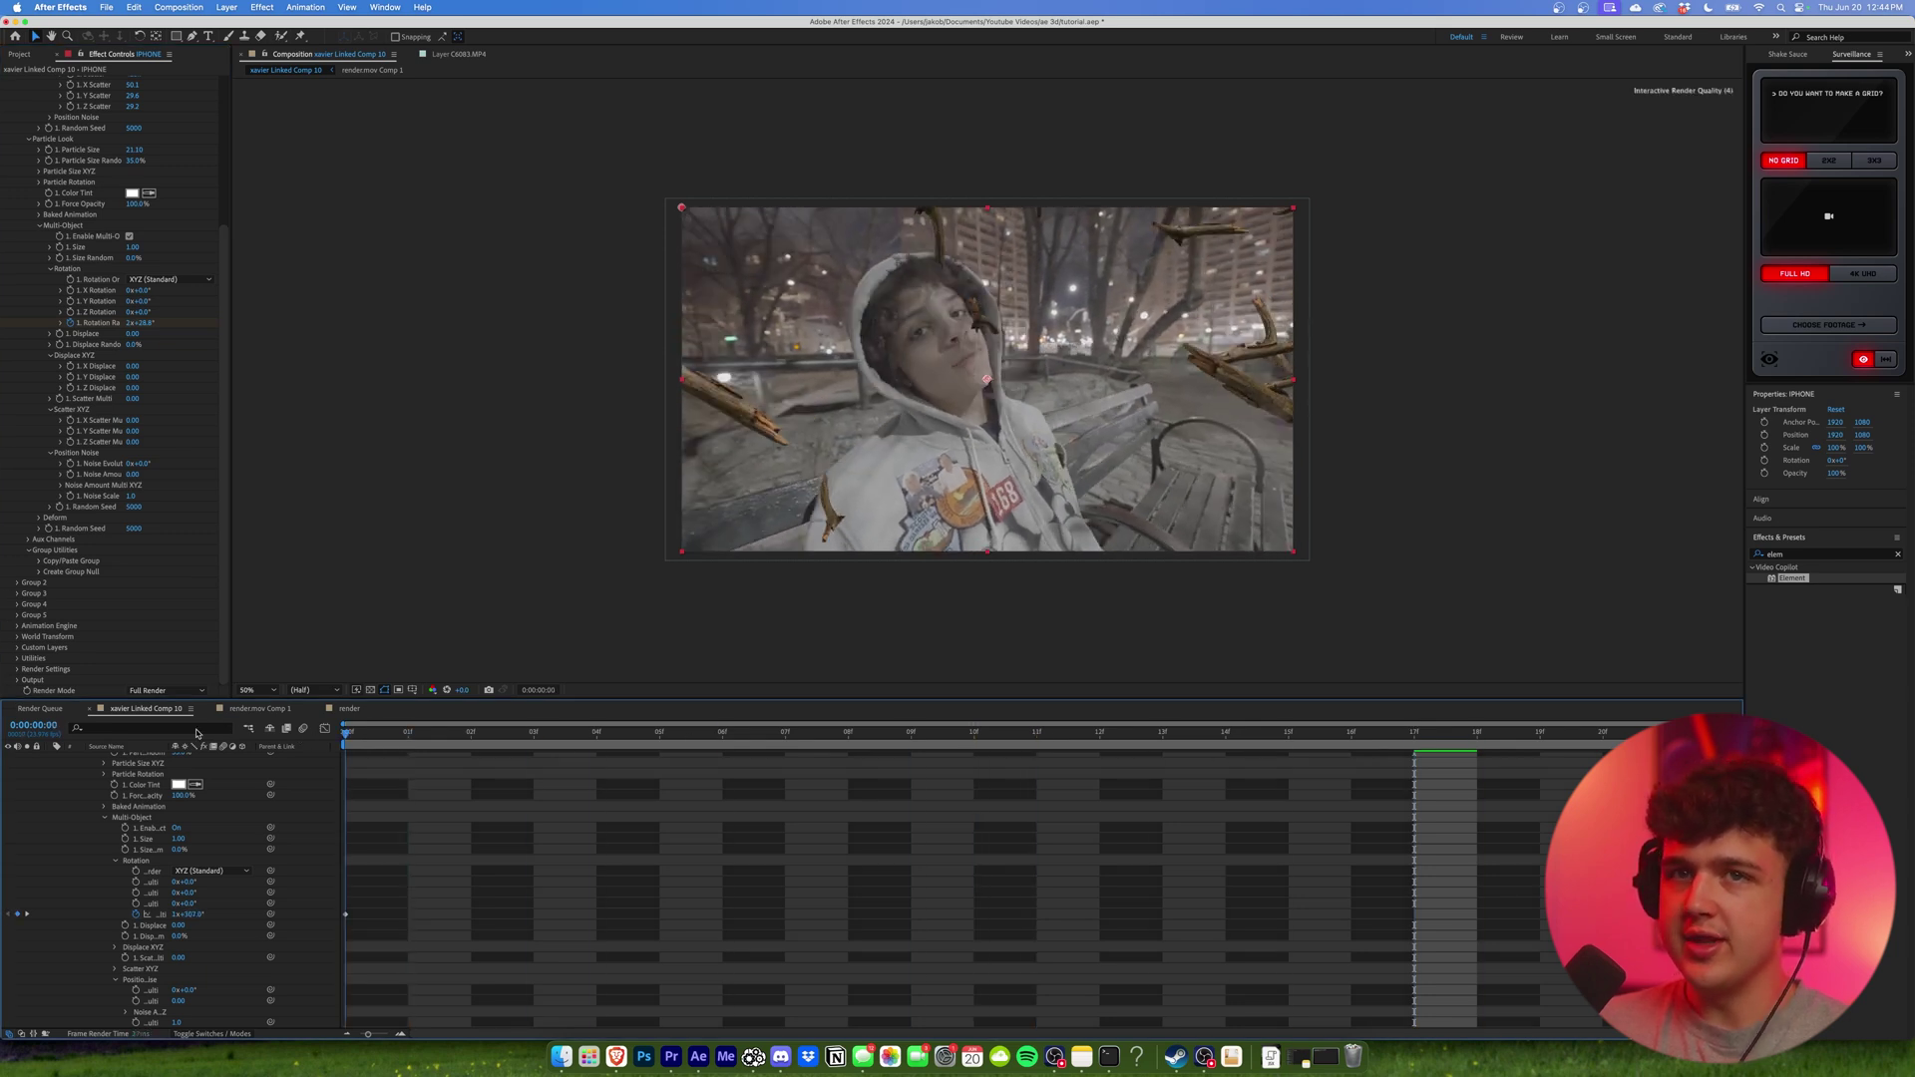
pyautogui.press('space')
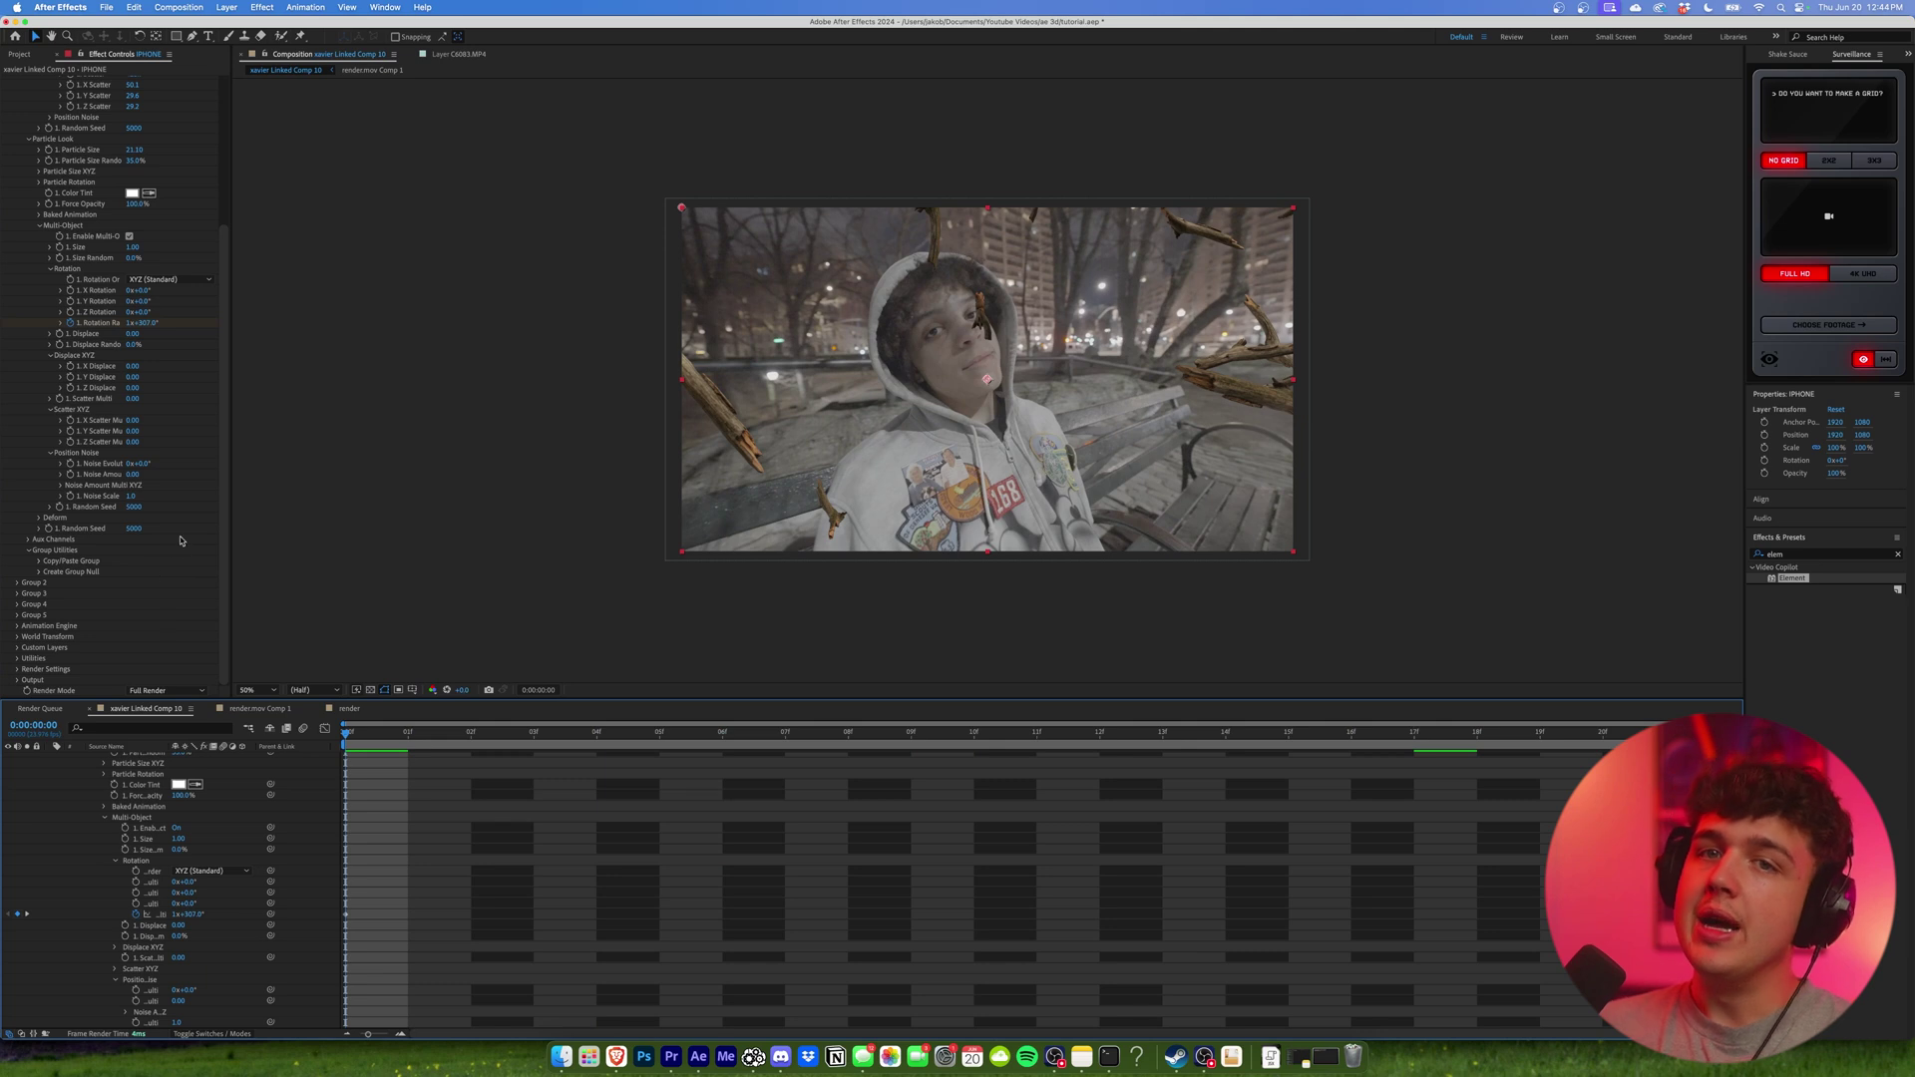
# Assign C6083.MP4 as Layer 1 in Element's Custom Texture Maps.
pyautogui.scroll(5, 181, 541)
pyautogui.scroll(-5, 190, 472)
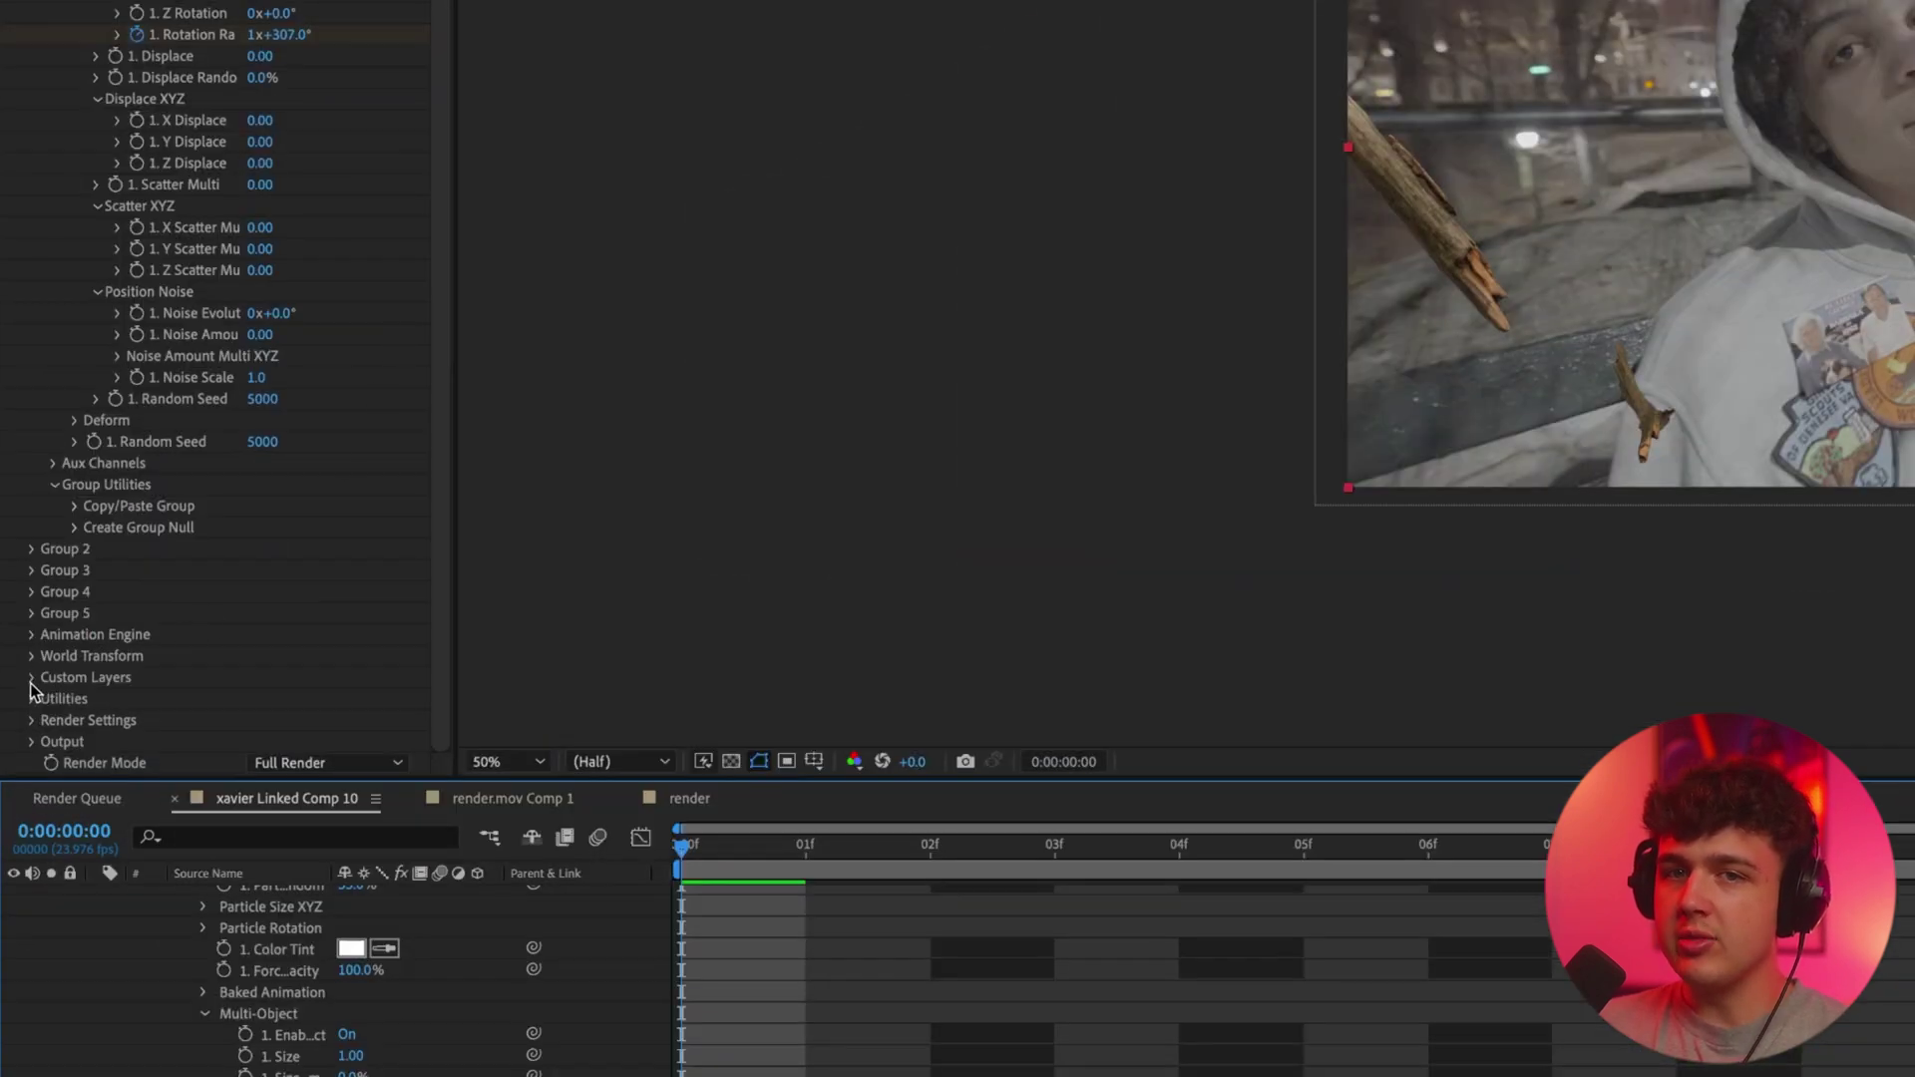
pyautogui.click(31, 678)
pyautogui.scroll(-1, 154, 709)
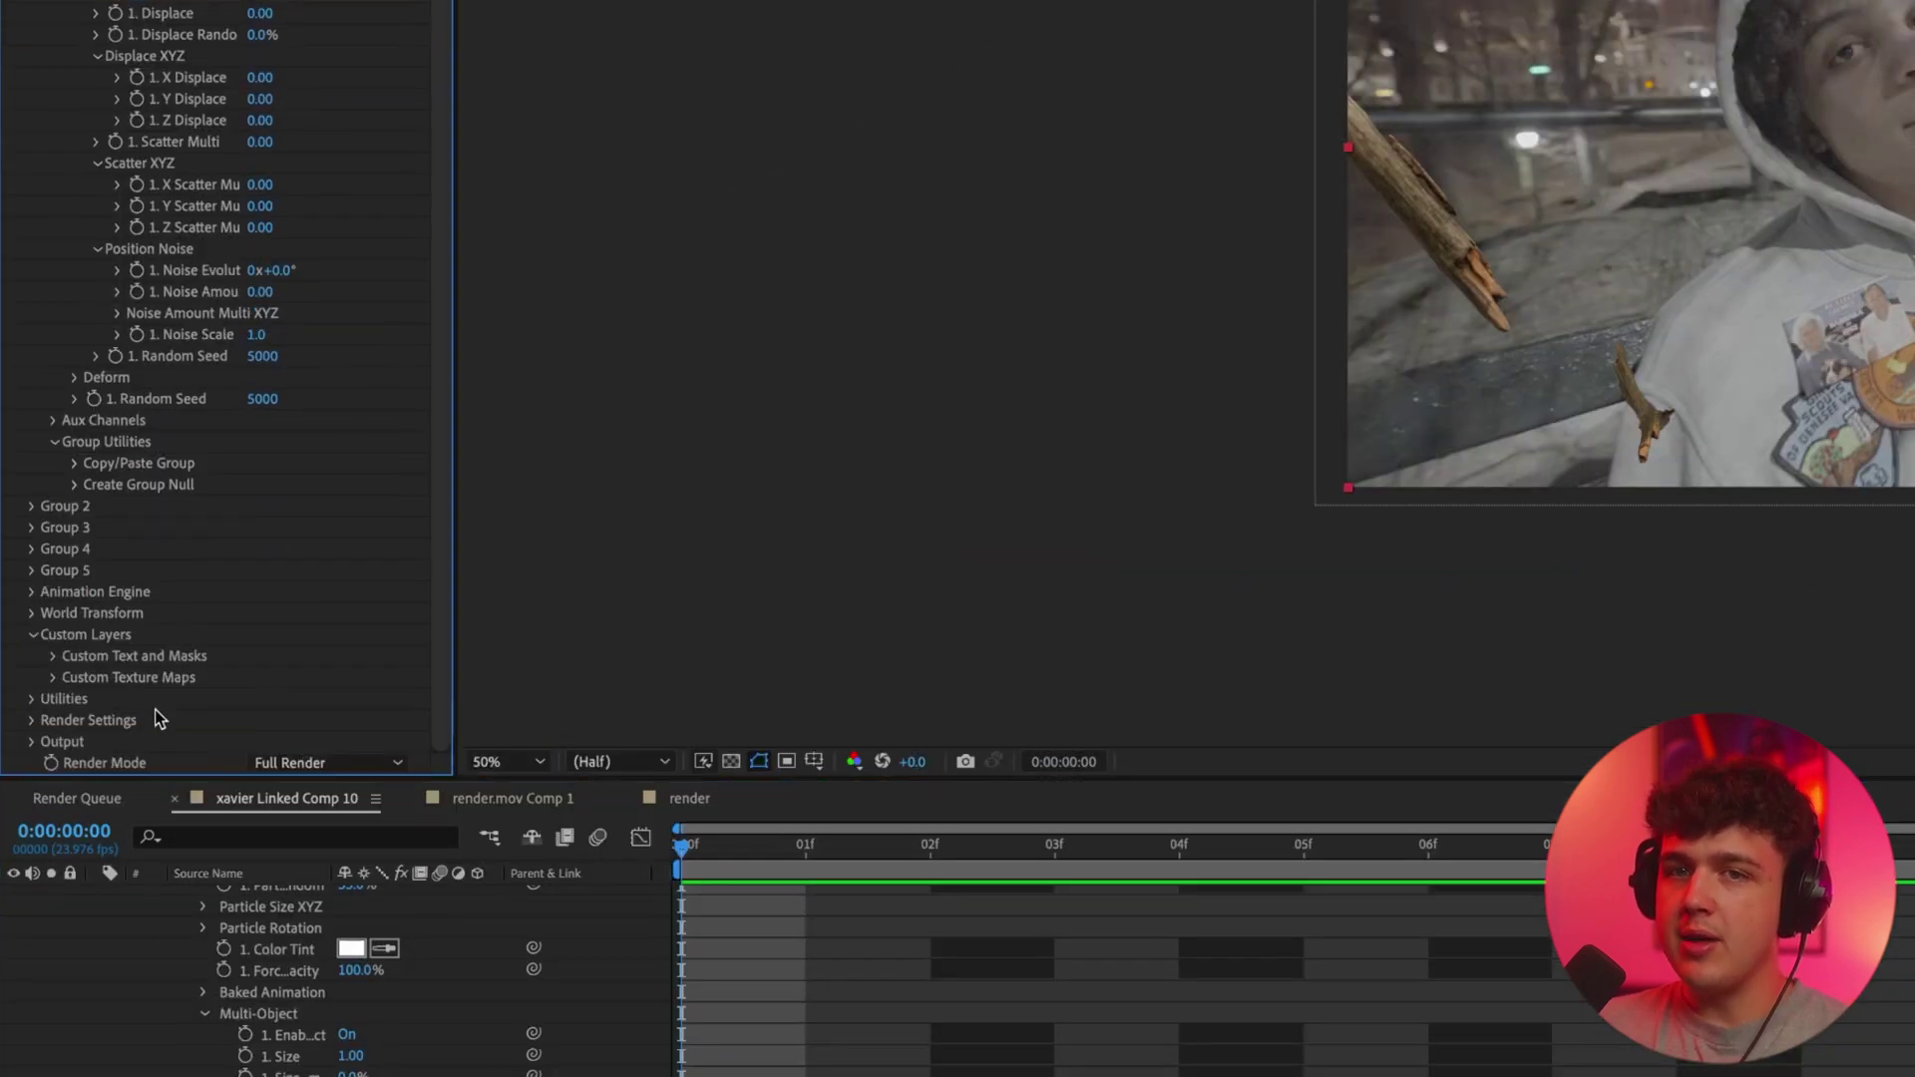
pyautogui.click(51, 680)
pyautogui.scroll(-10, 146, 614)
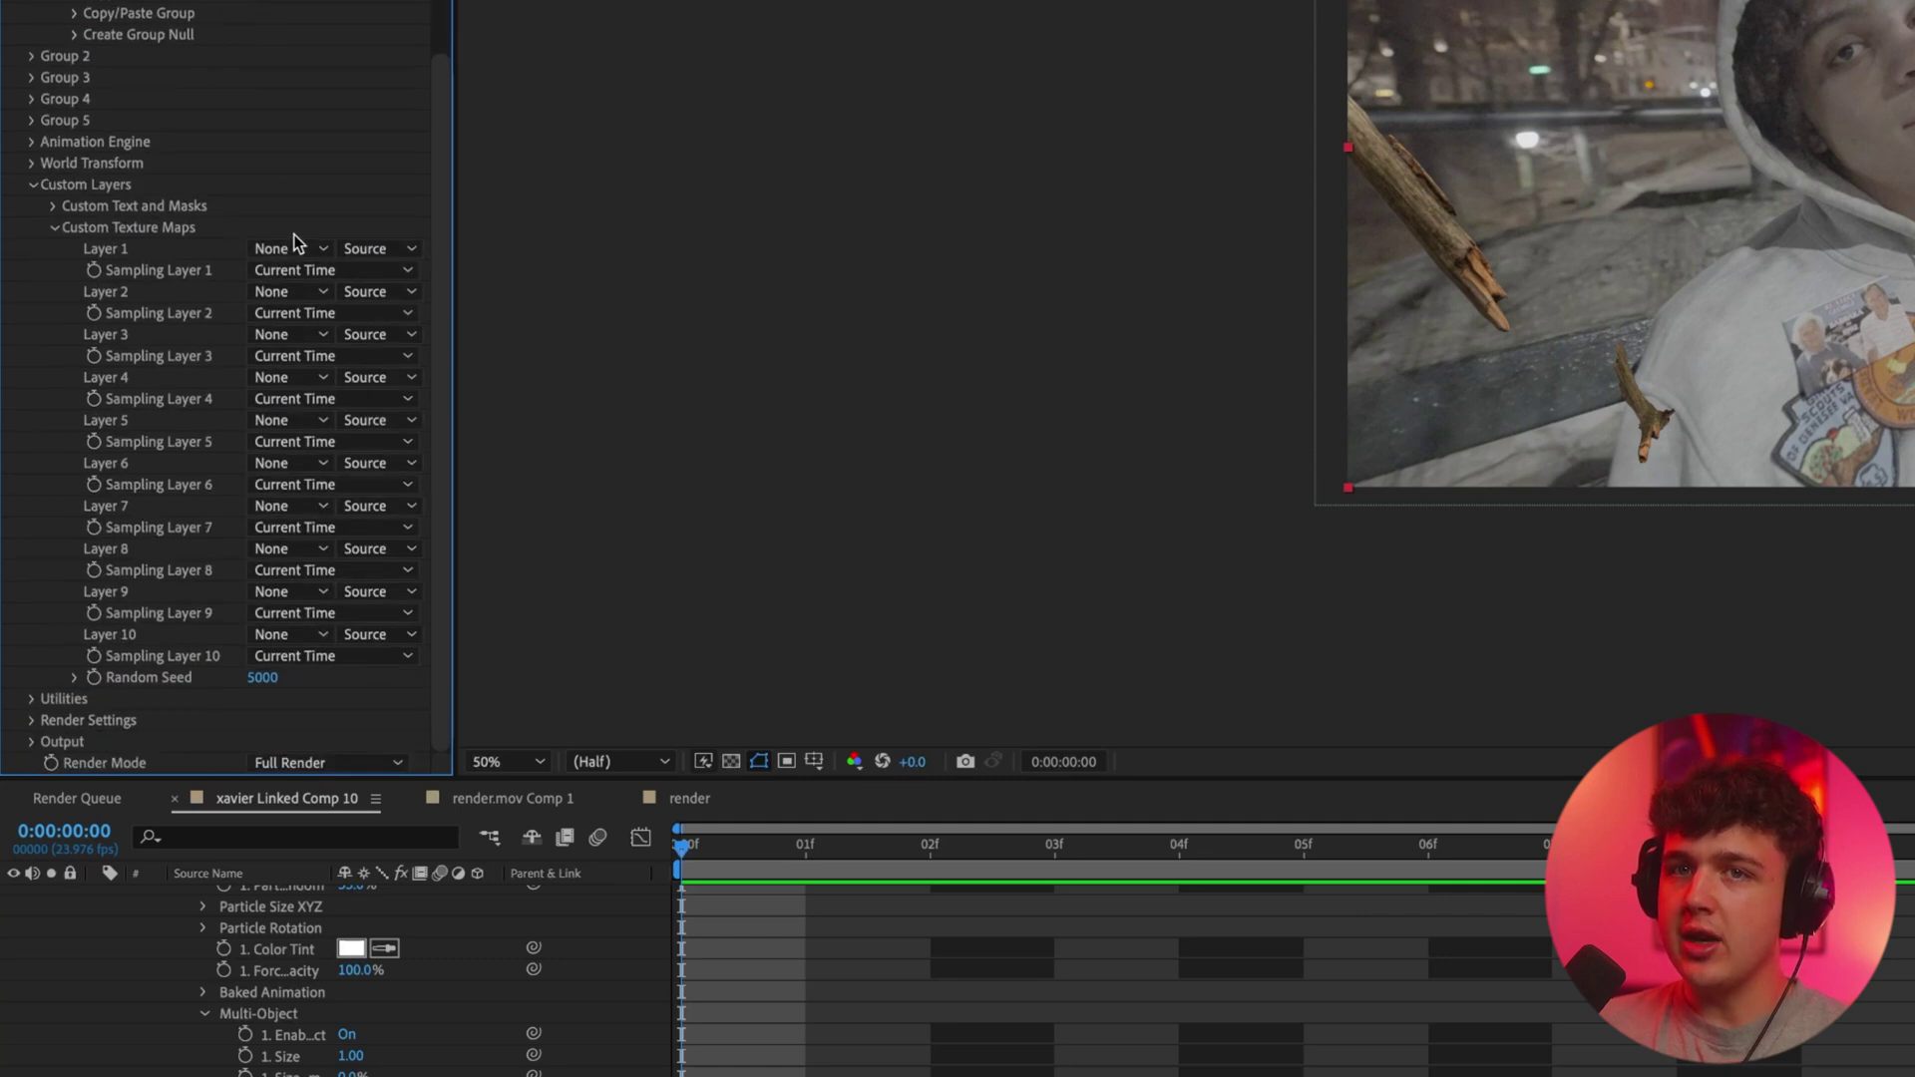
pyautogui.click(298, 246)
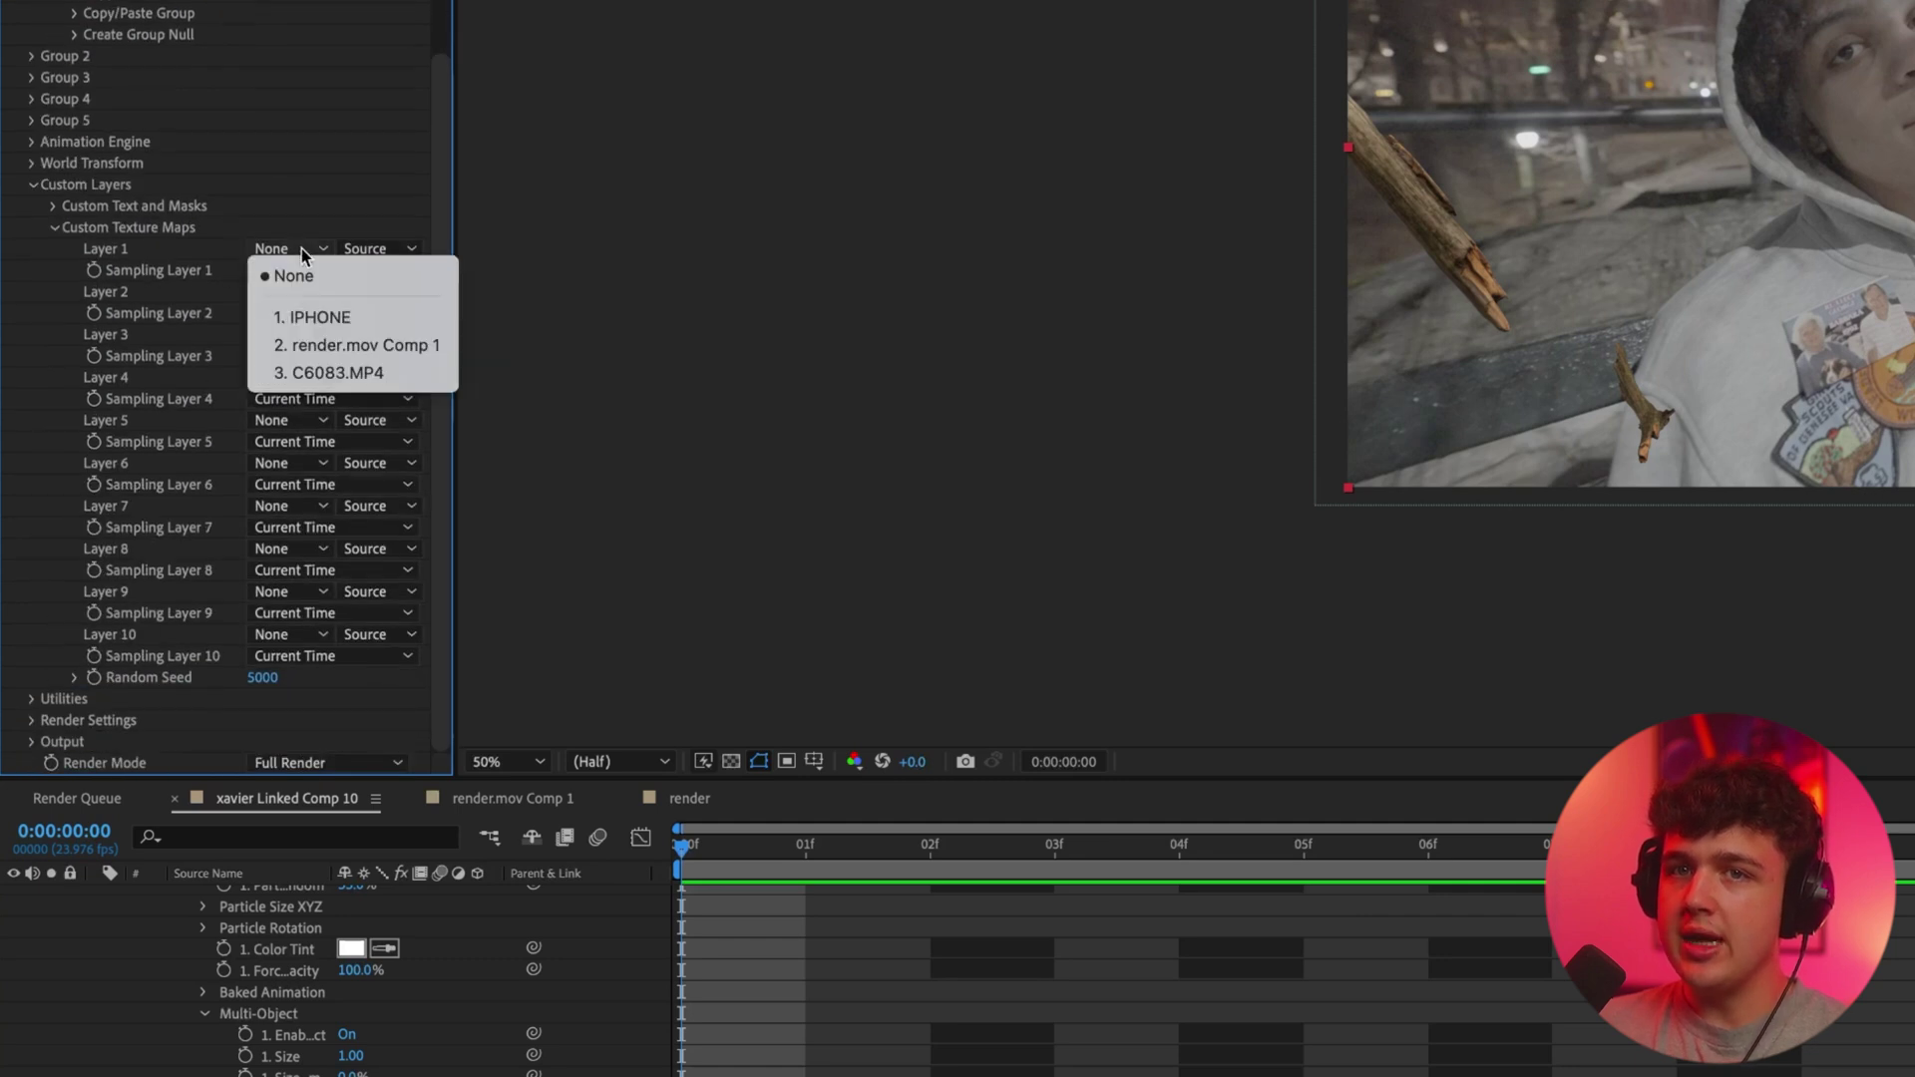
pyautogui.click(339, 374)
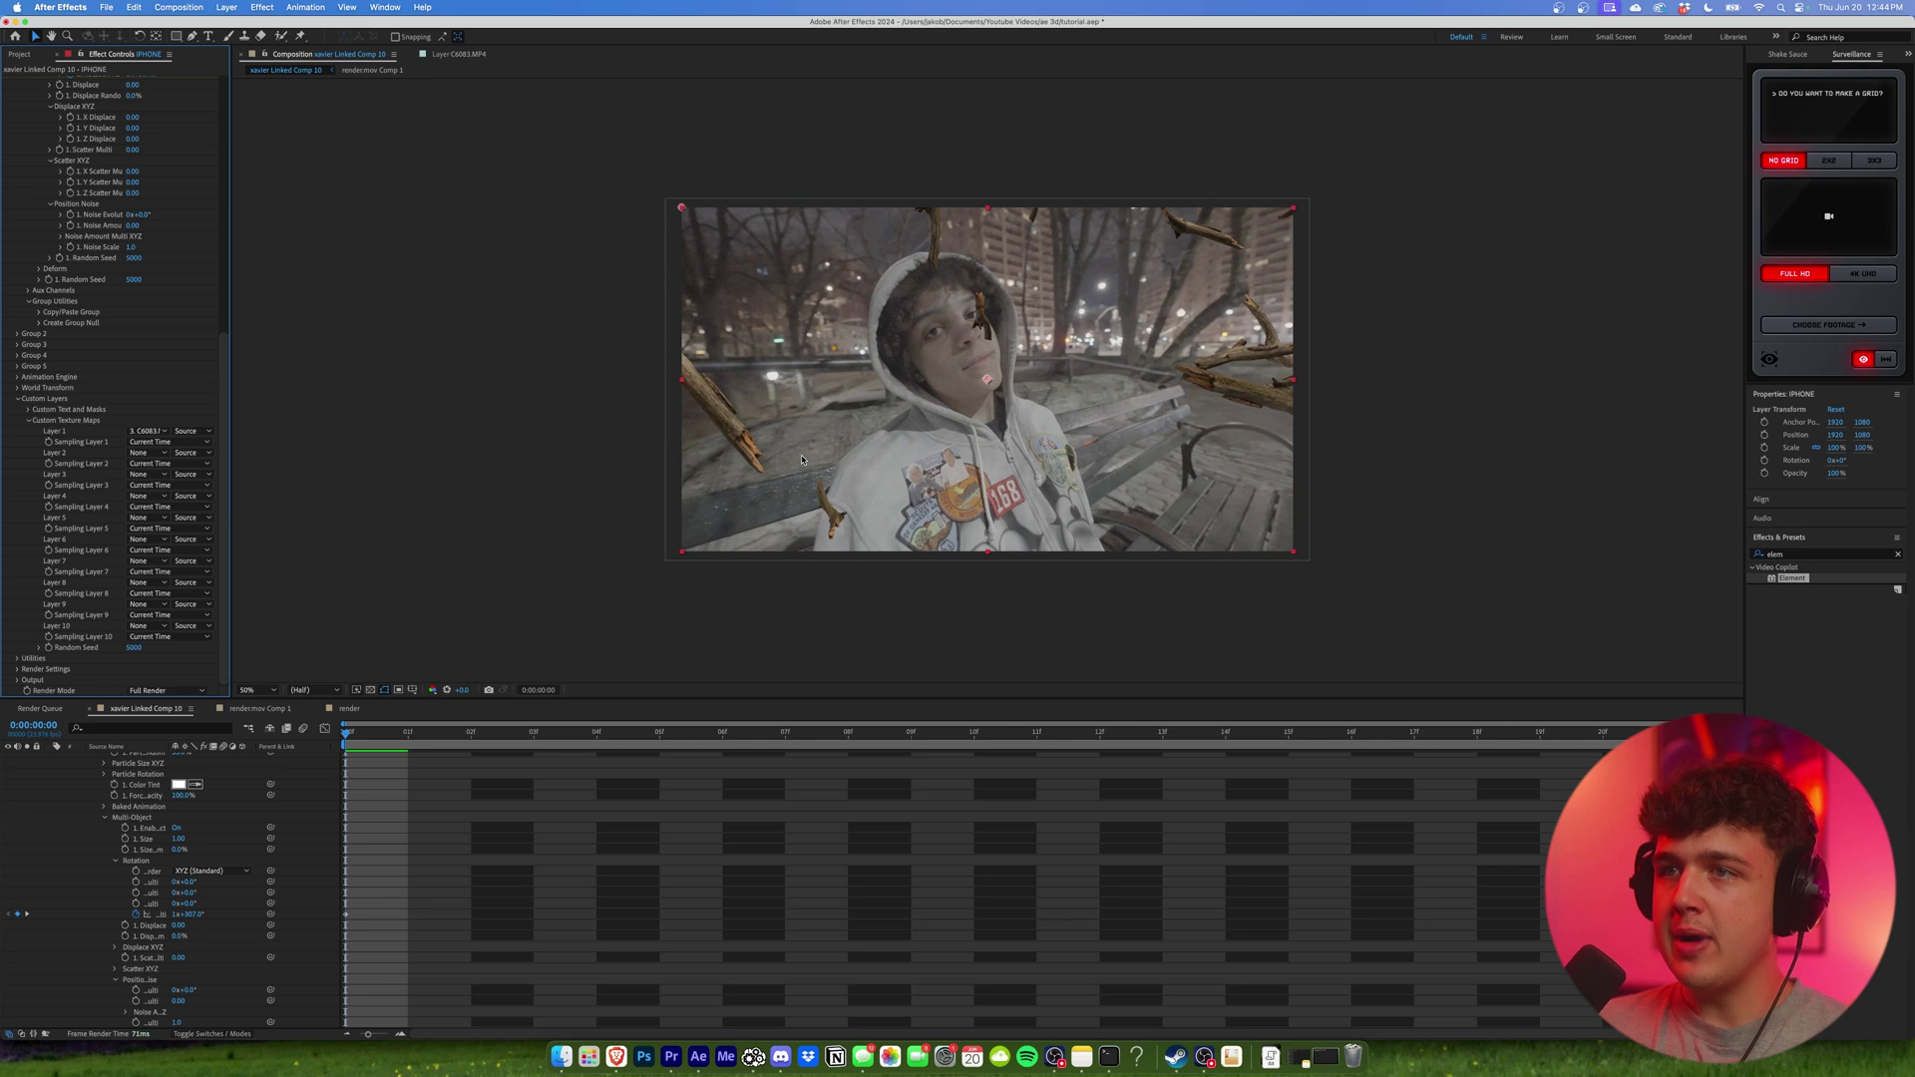
# In Element's scene setup, load Custom Layer 1 into the branch material's Environment texture and apply the scene.
pyautogui.scroll(10, 120, 299)
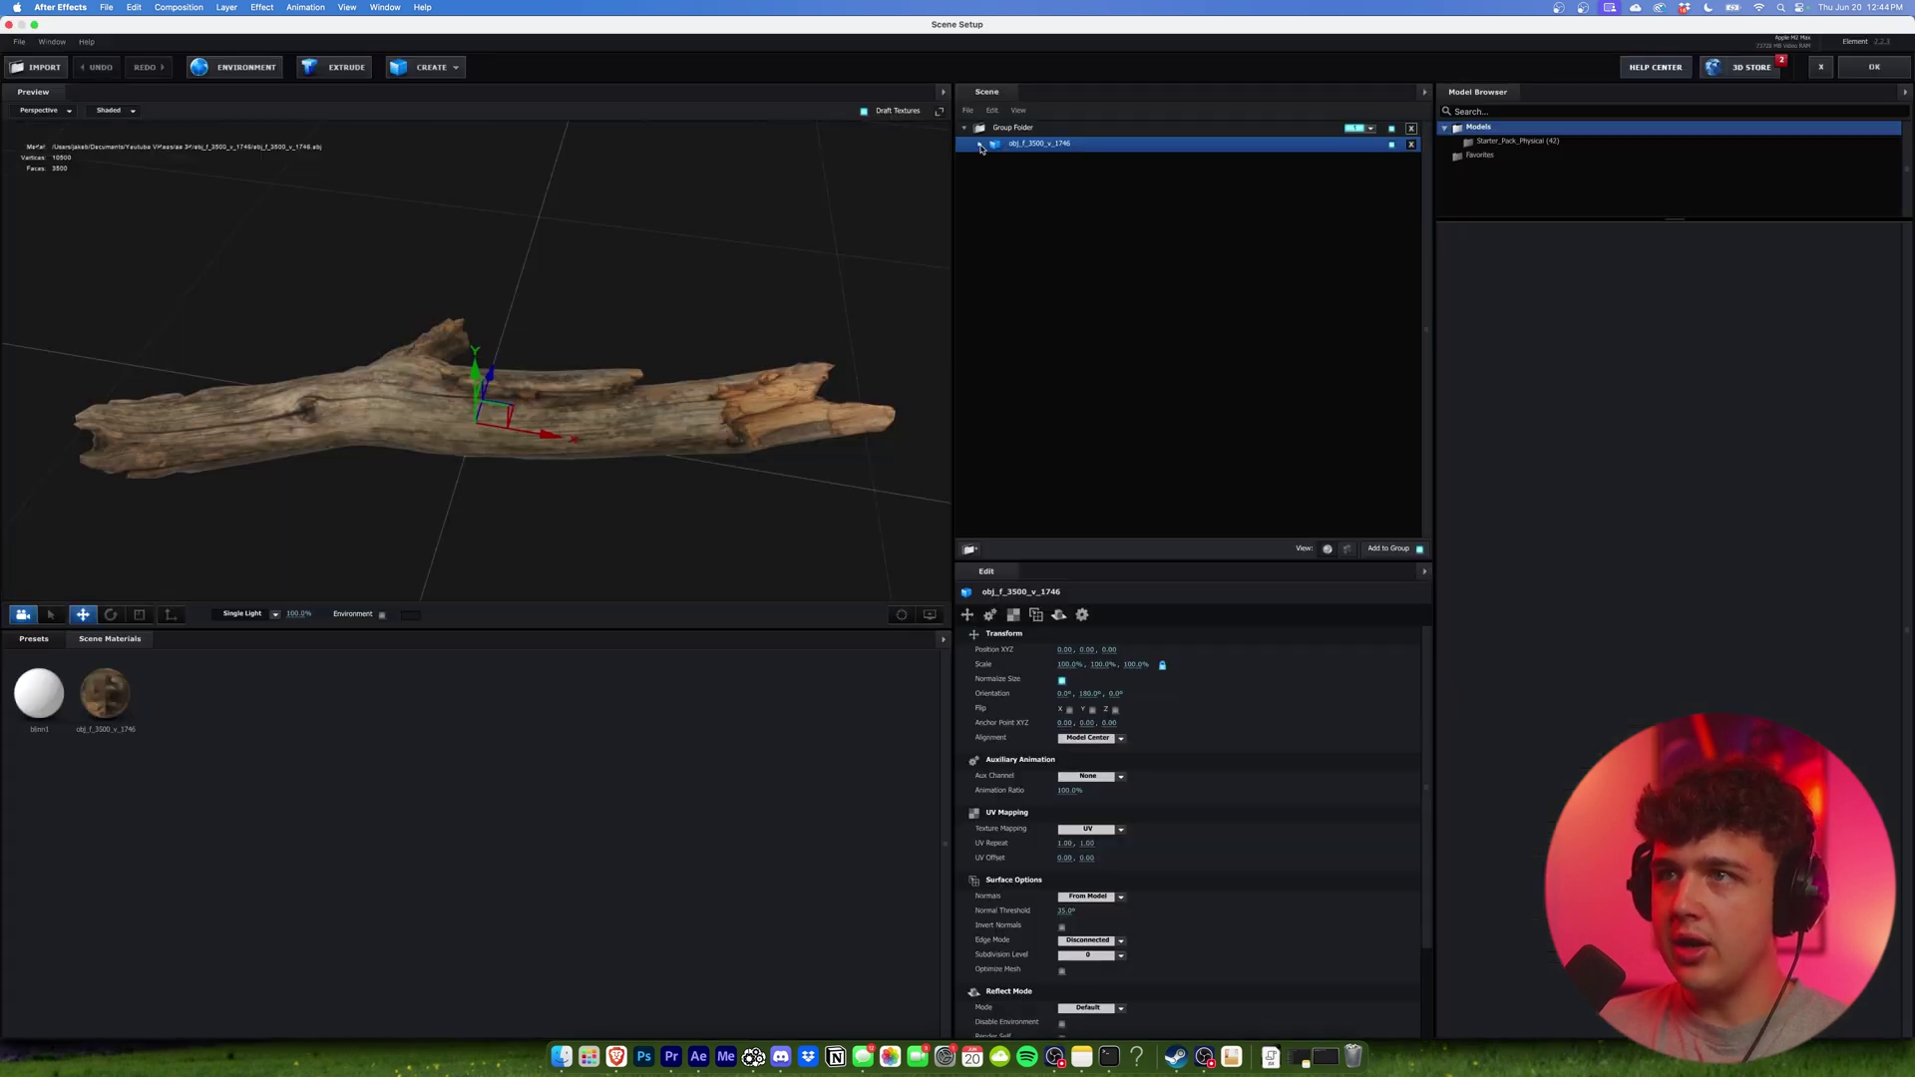
pyautogui.click(981, 145)
pyautogui.click(1078, 160)
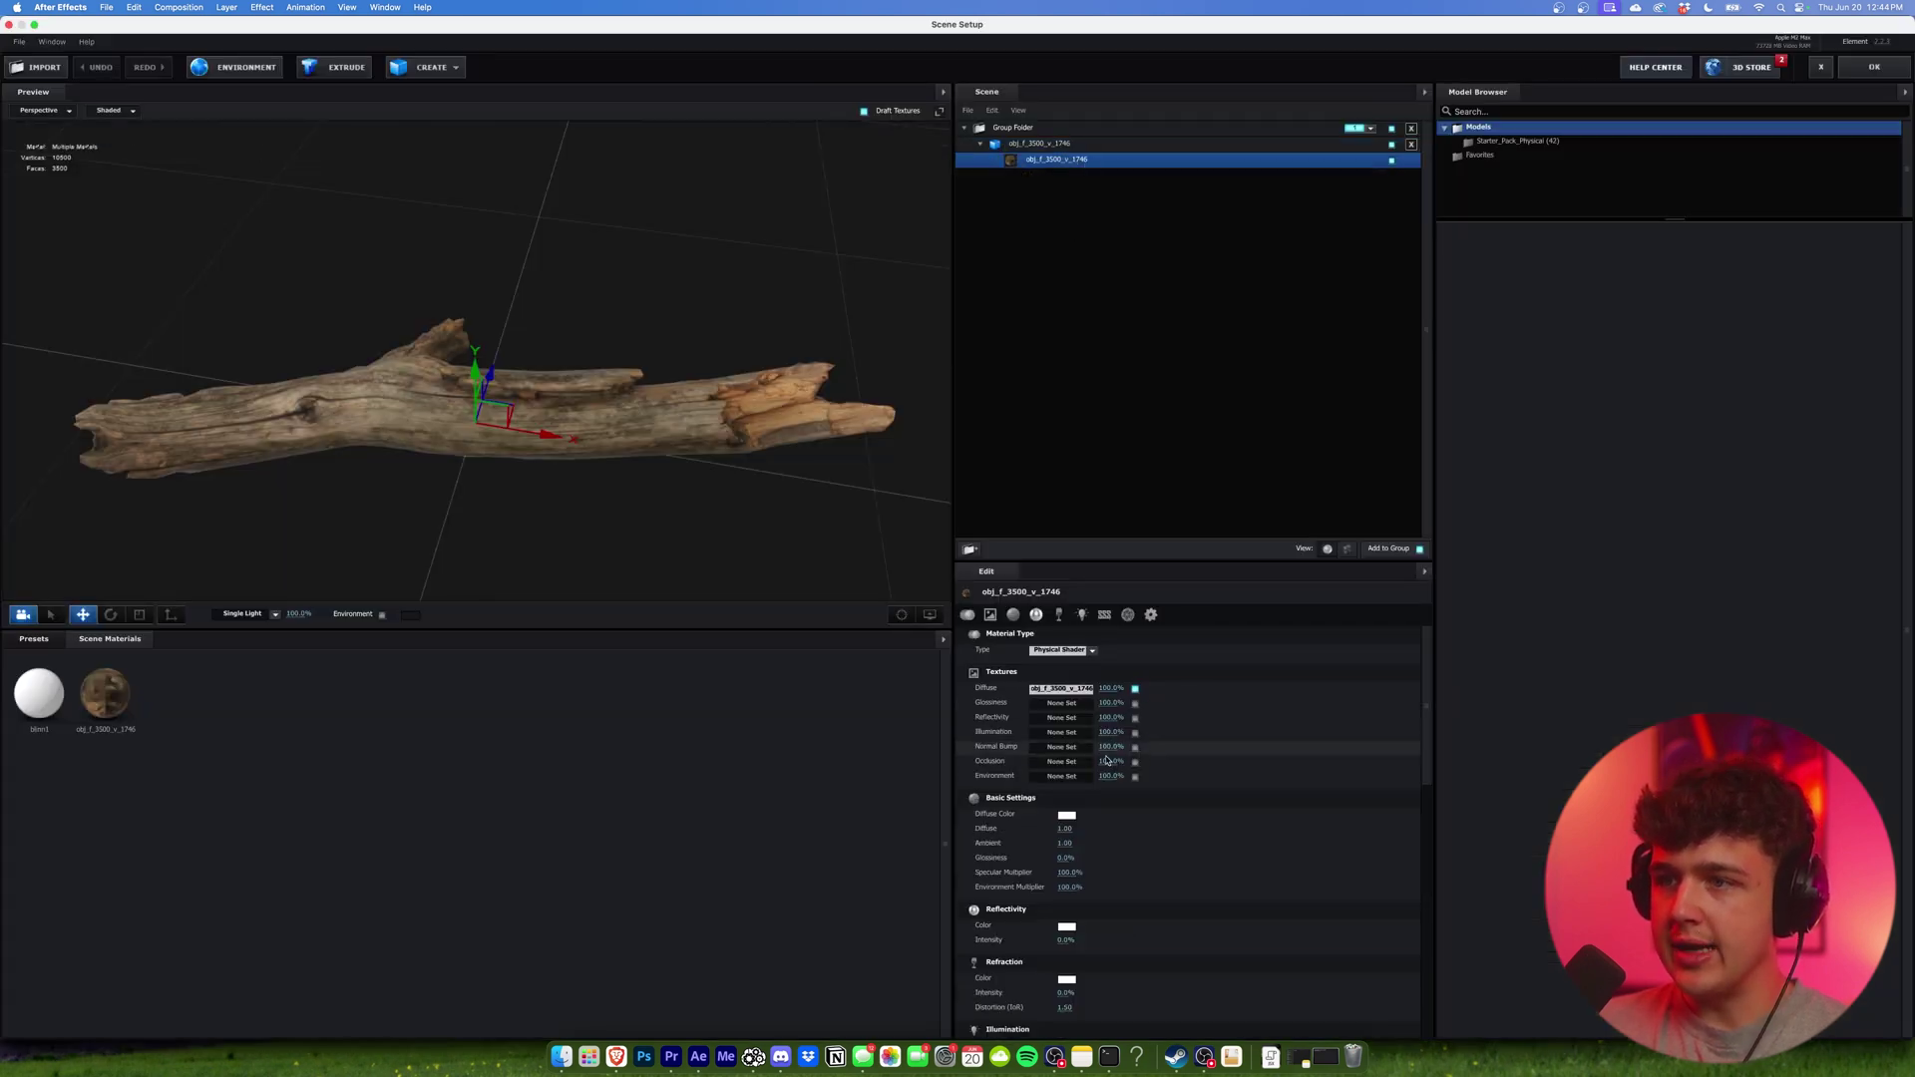
pyautogui.click(1061, 776)
pyautogui.click(935, 256)
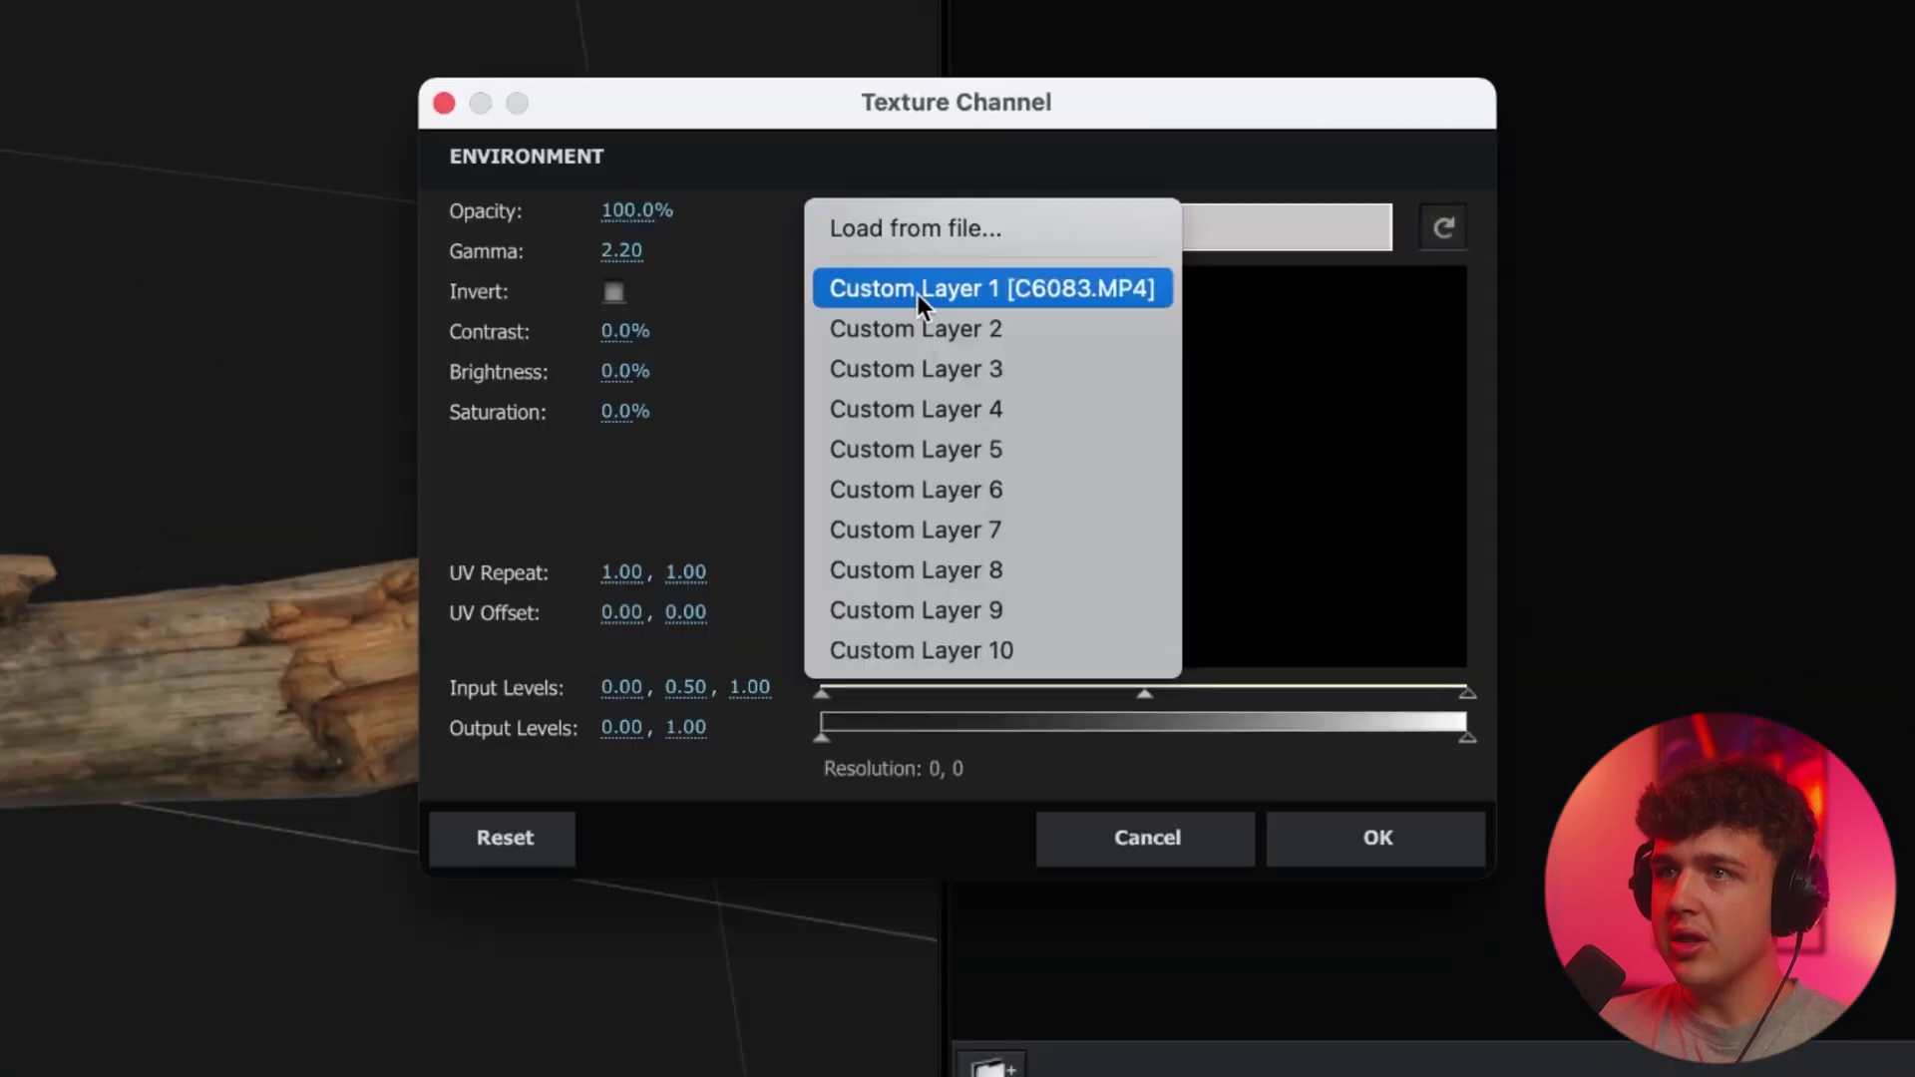
pyautogui.click(977, 291)
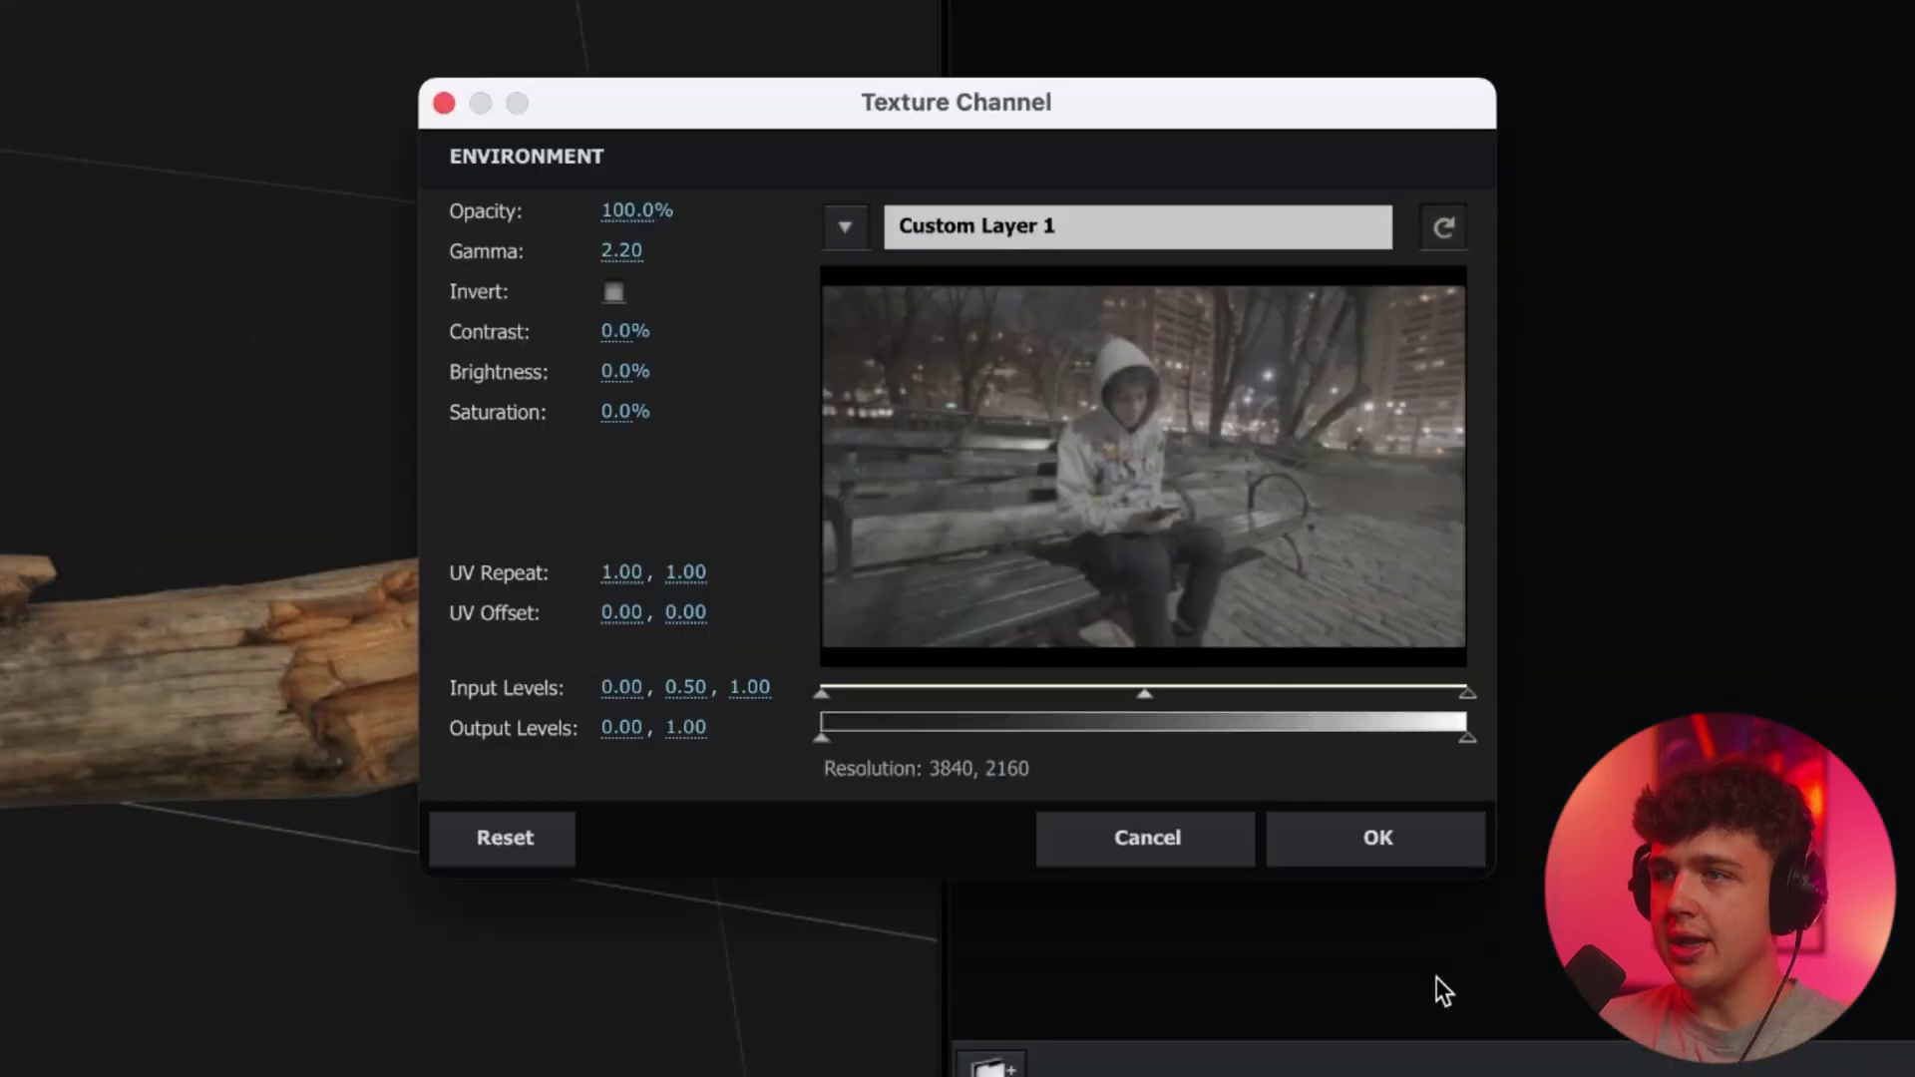
pyautogui.click(1424, 847)
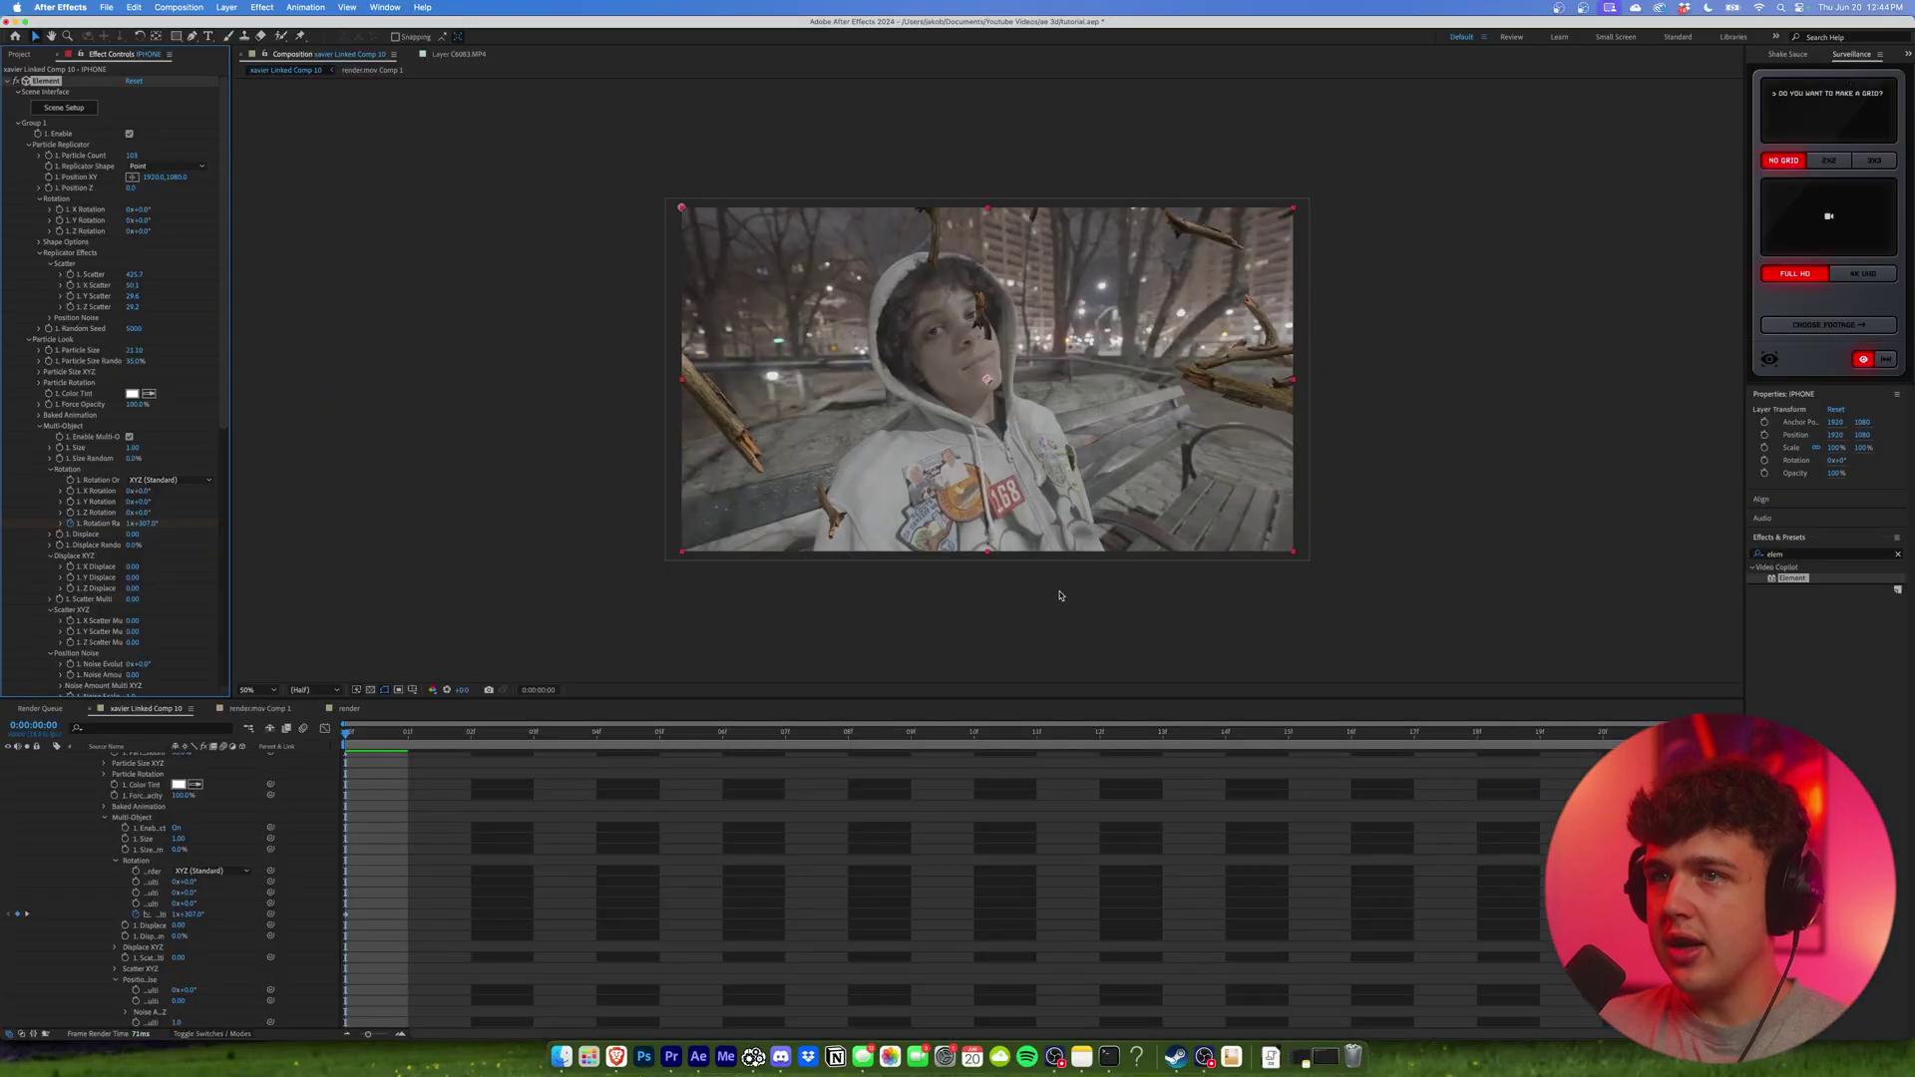
# Scrub through the branch animation, examine the enlarged graded shot in Premiere Pro, and return to After Effects.
pyautogui.moveTo(750, 733); pyautogui.dragTo(1213, 735)
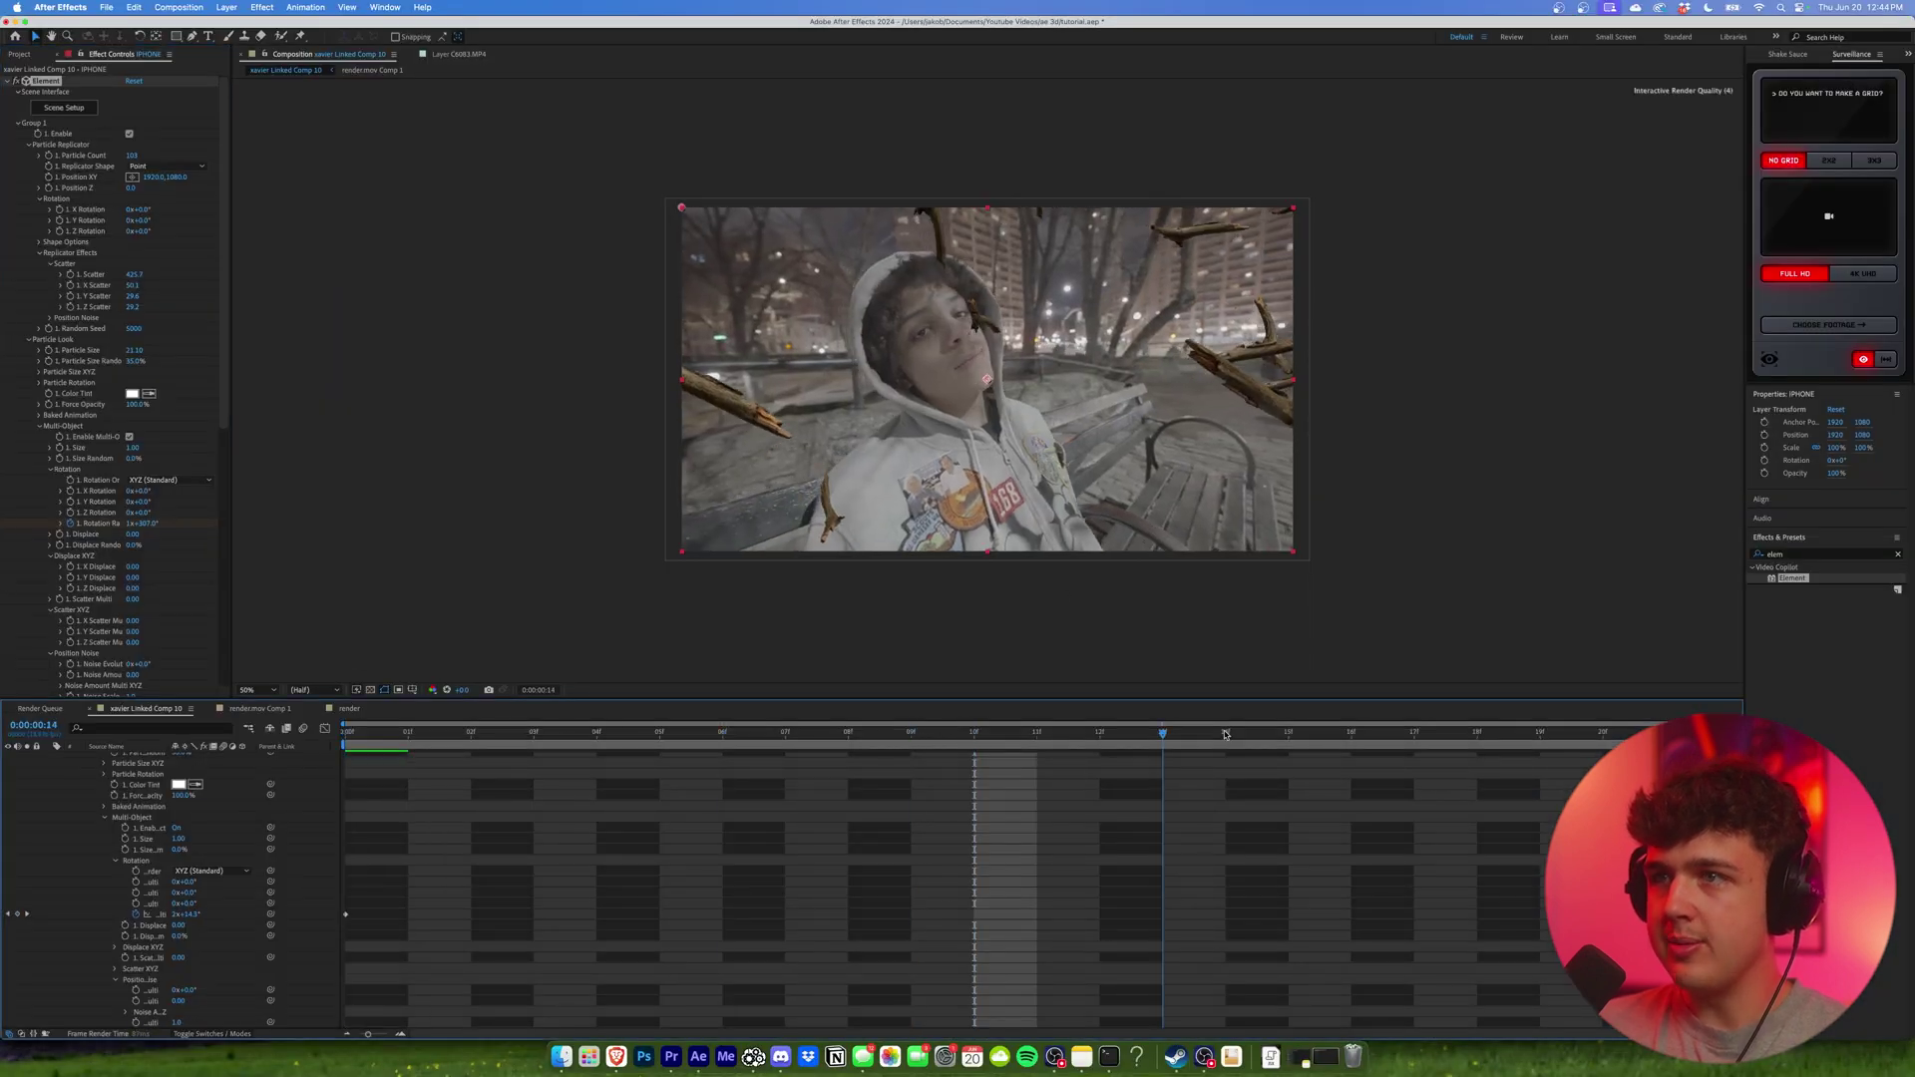
pyautogui.click(667, 1067)
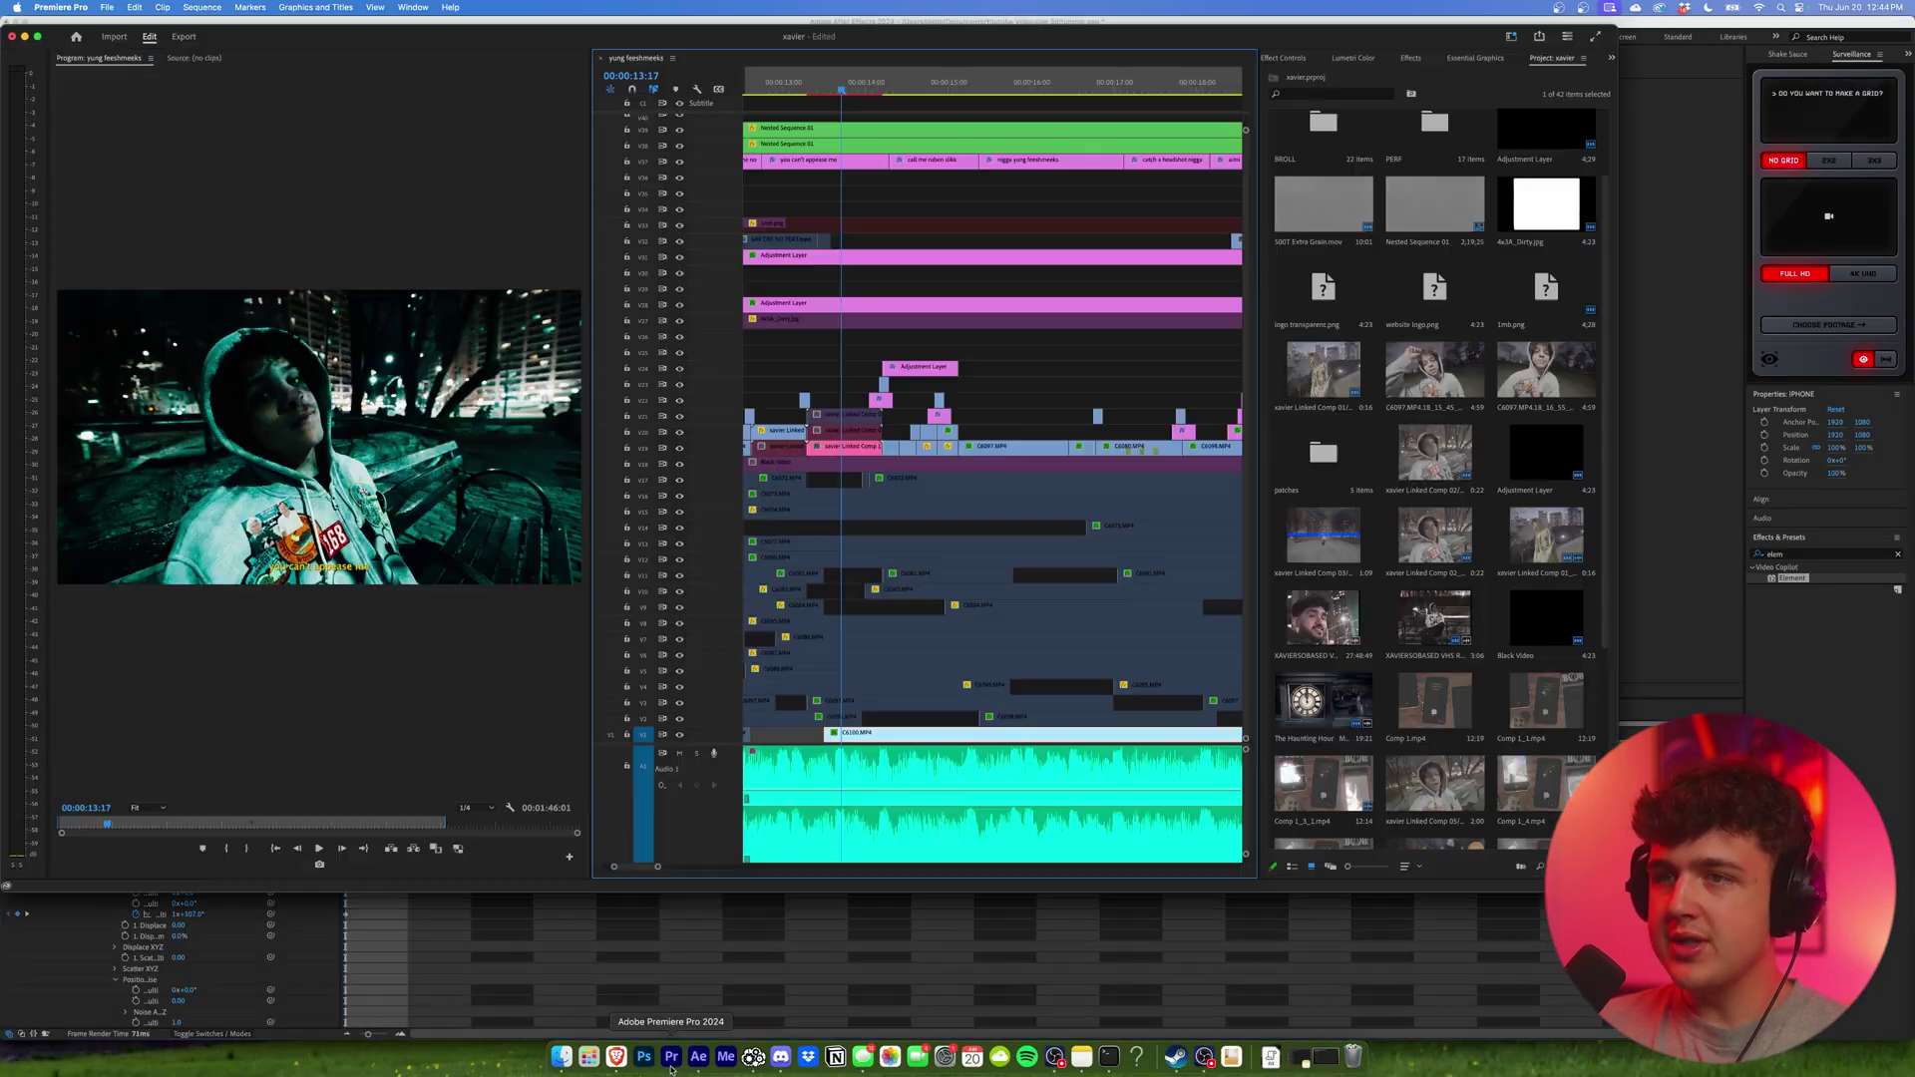
pyautogui.moveTo(853, 82); pyautogui.dragTo(843, 83)
pyautogui.press('`')
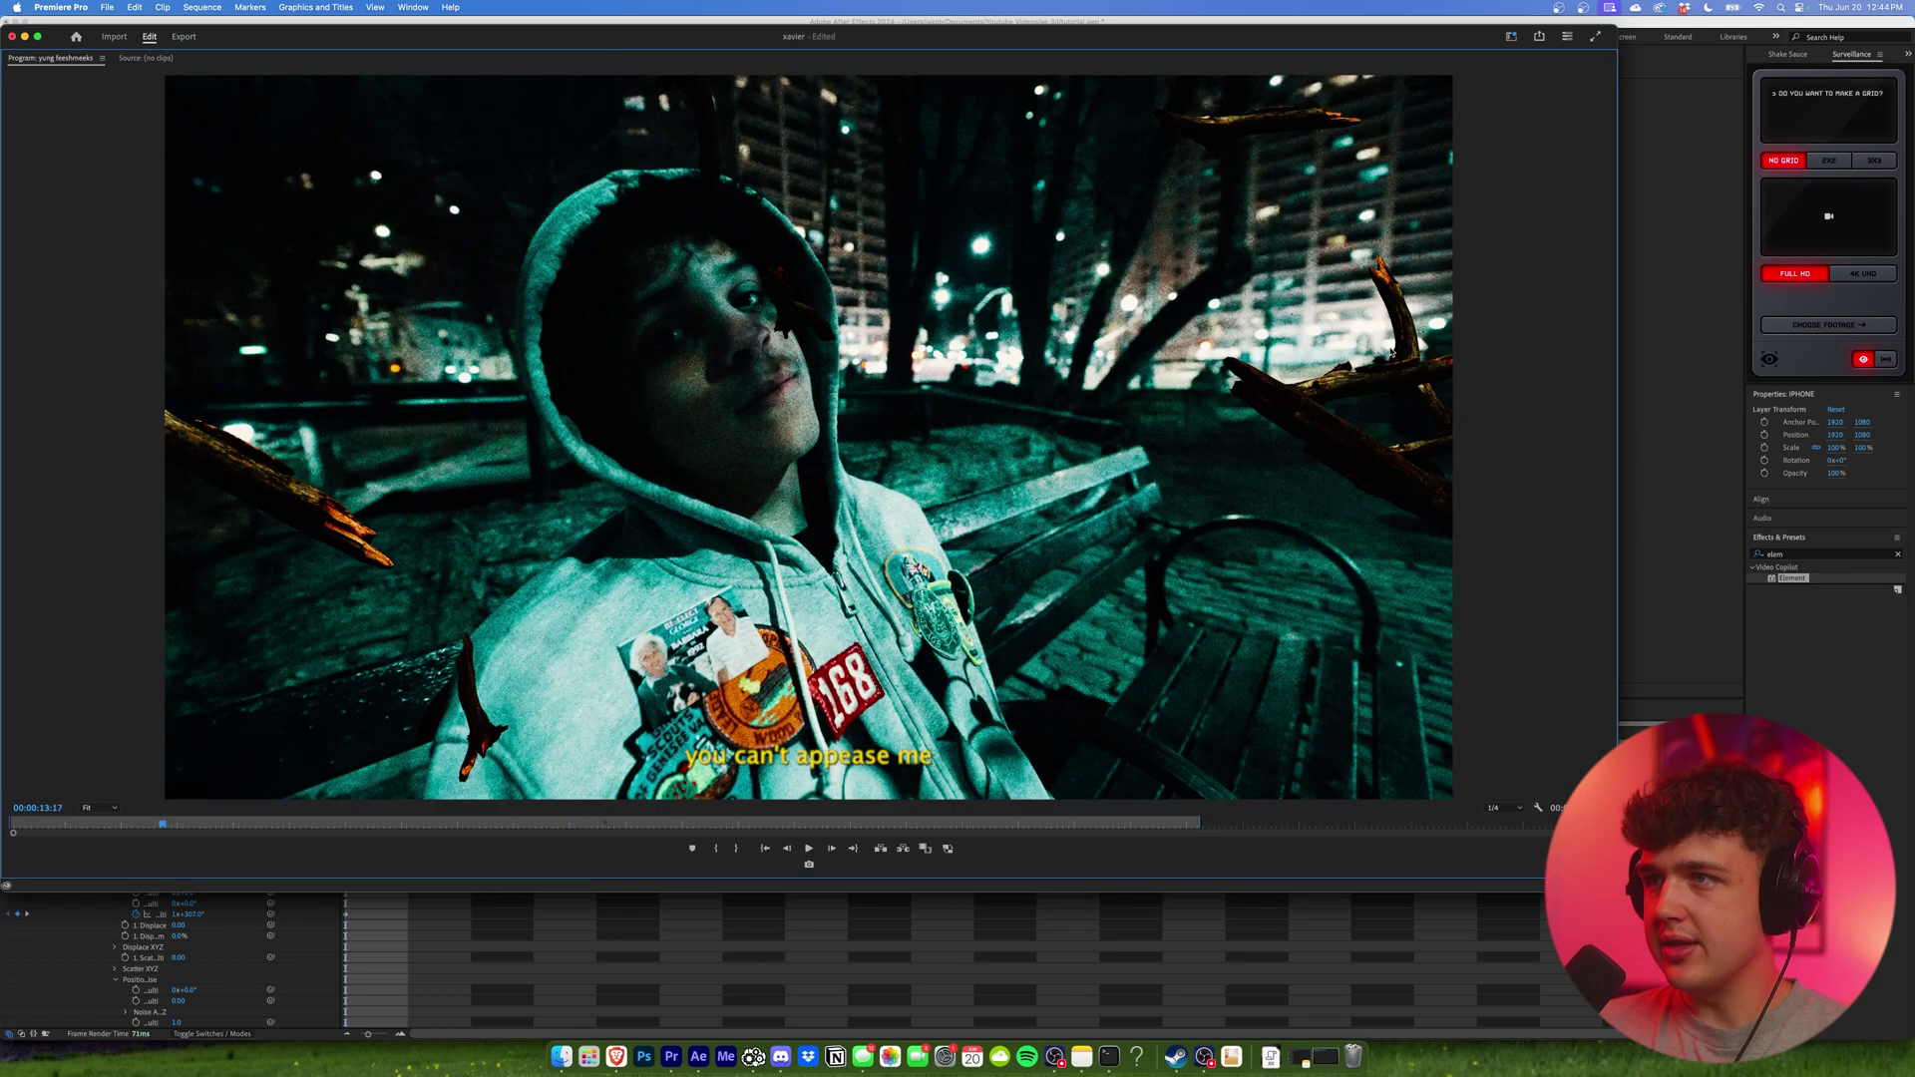
pyautogui.press('`')
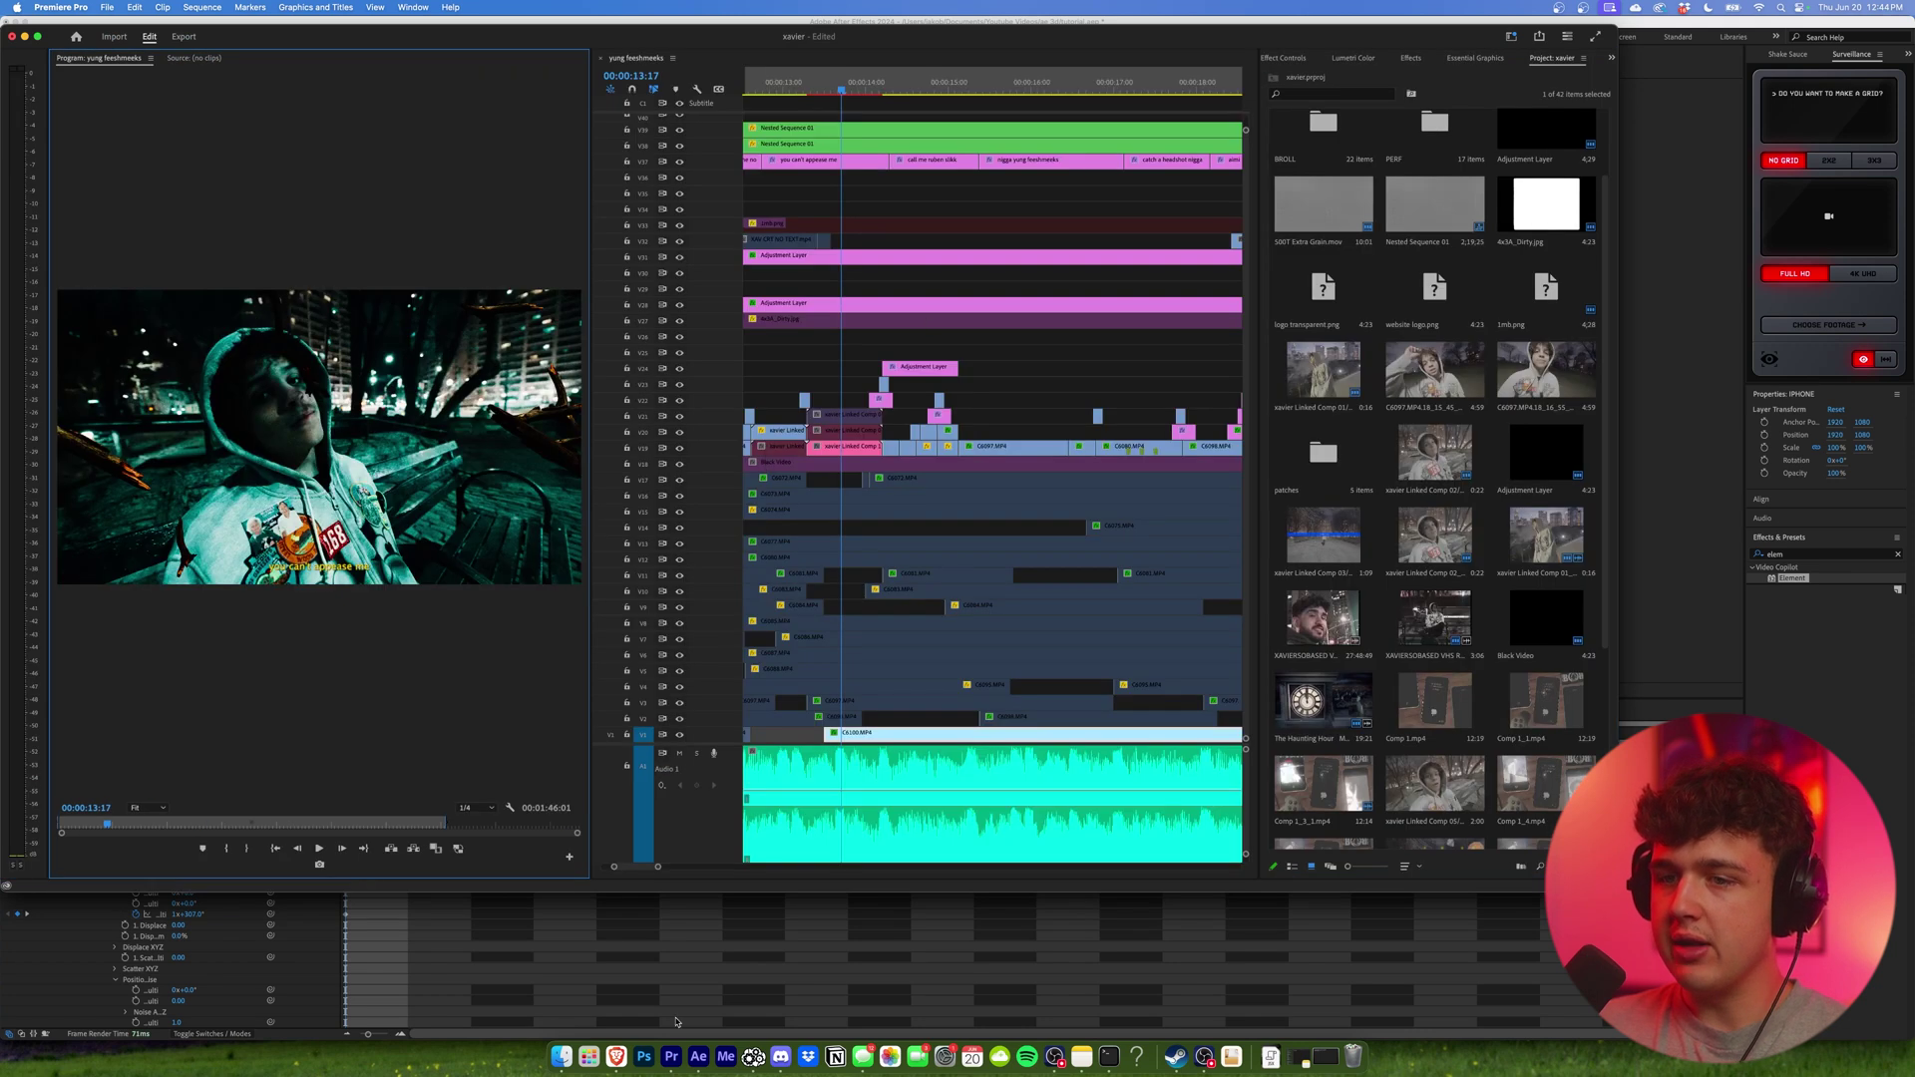
pyautogui.click(698, 1058)
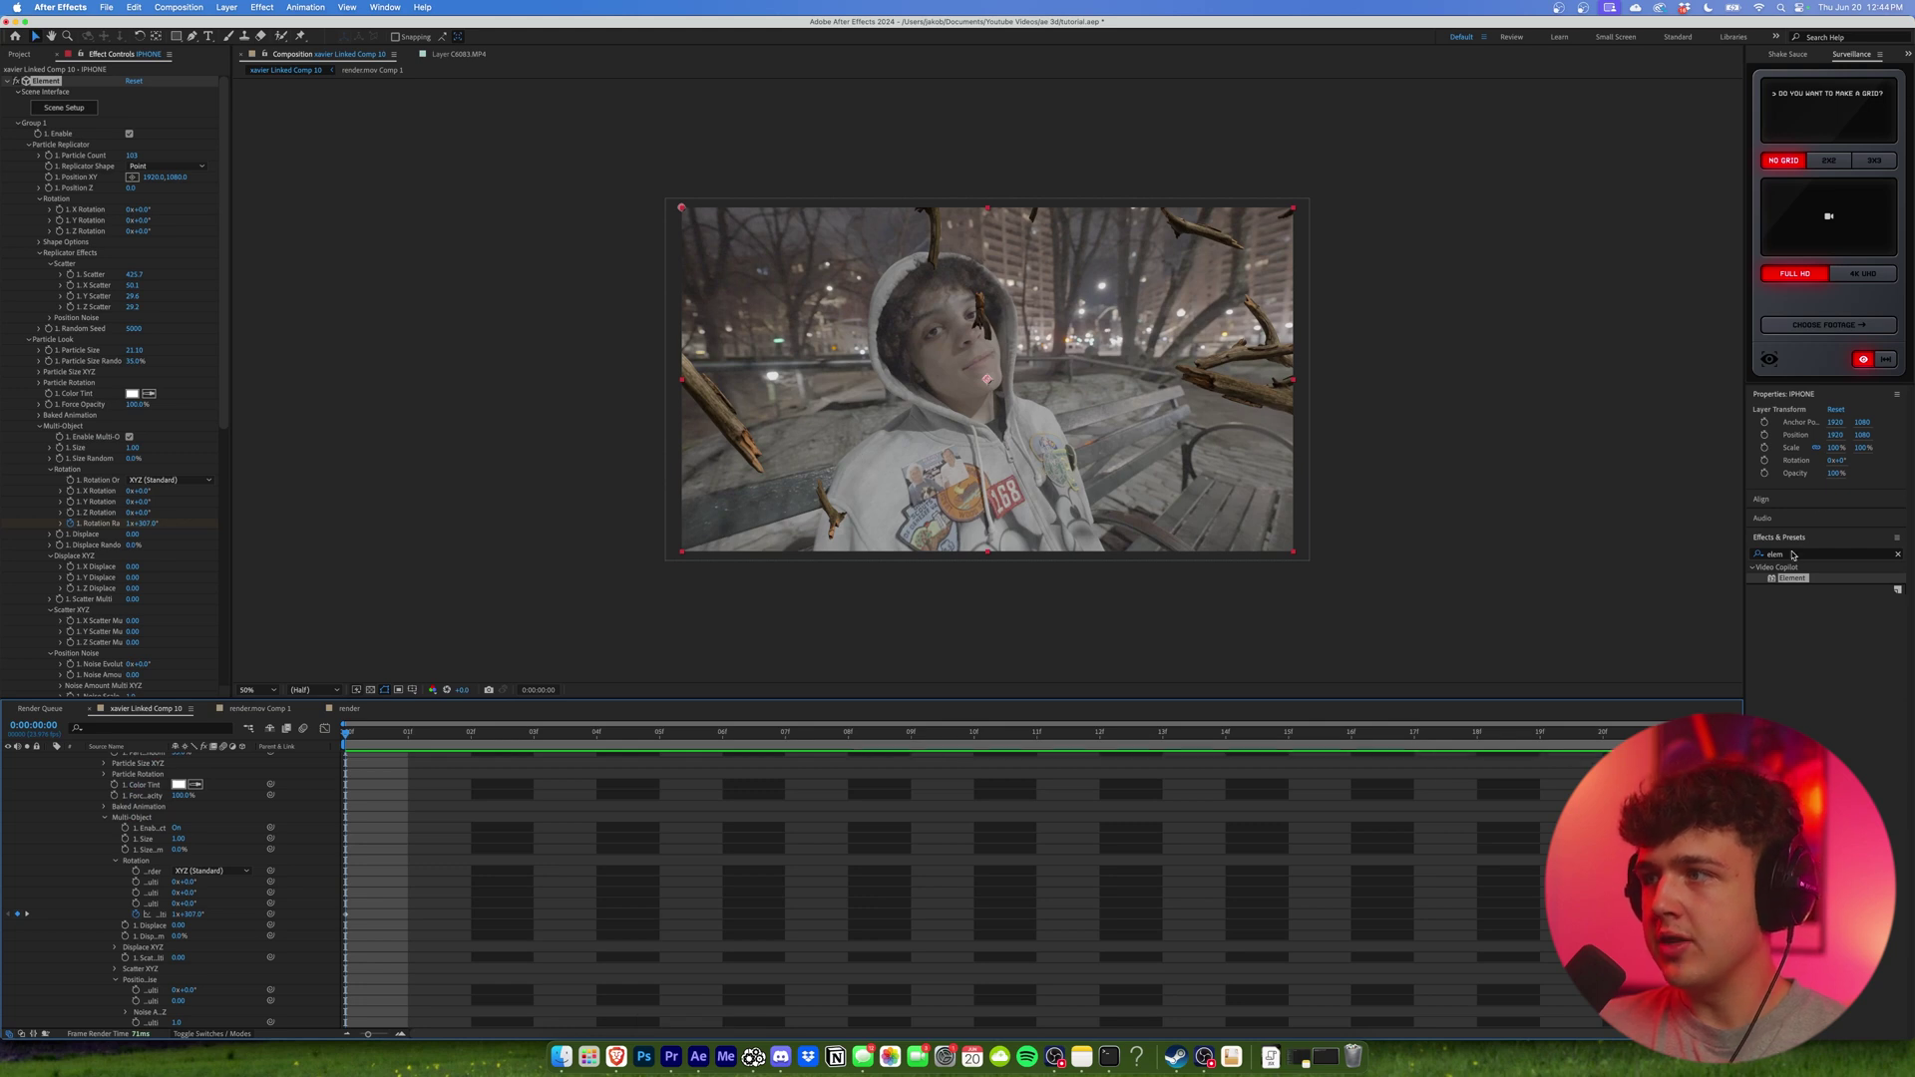
# Find the Lumetri Color effect and apply it to the IPHONE layer.
pyautogui.press('super+5')
pyautogui.write('lumetri')
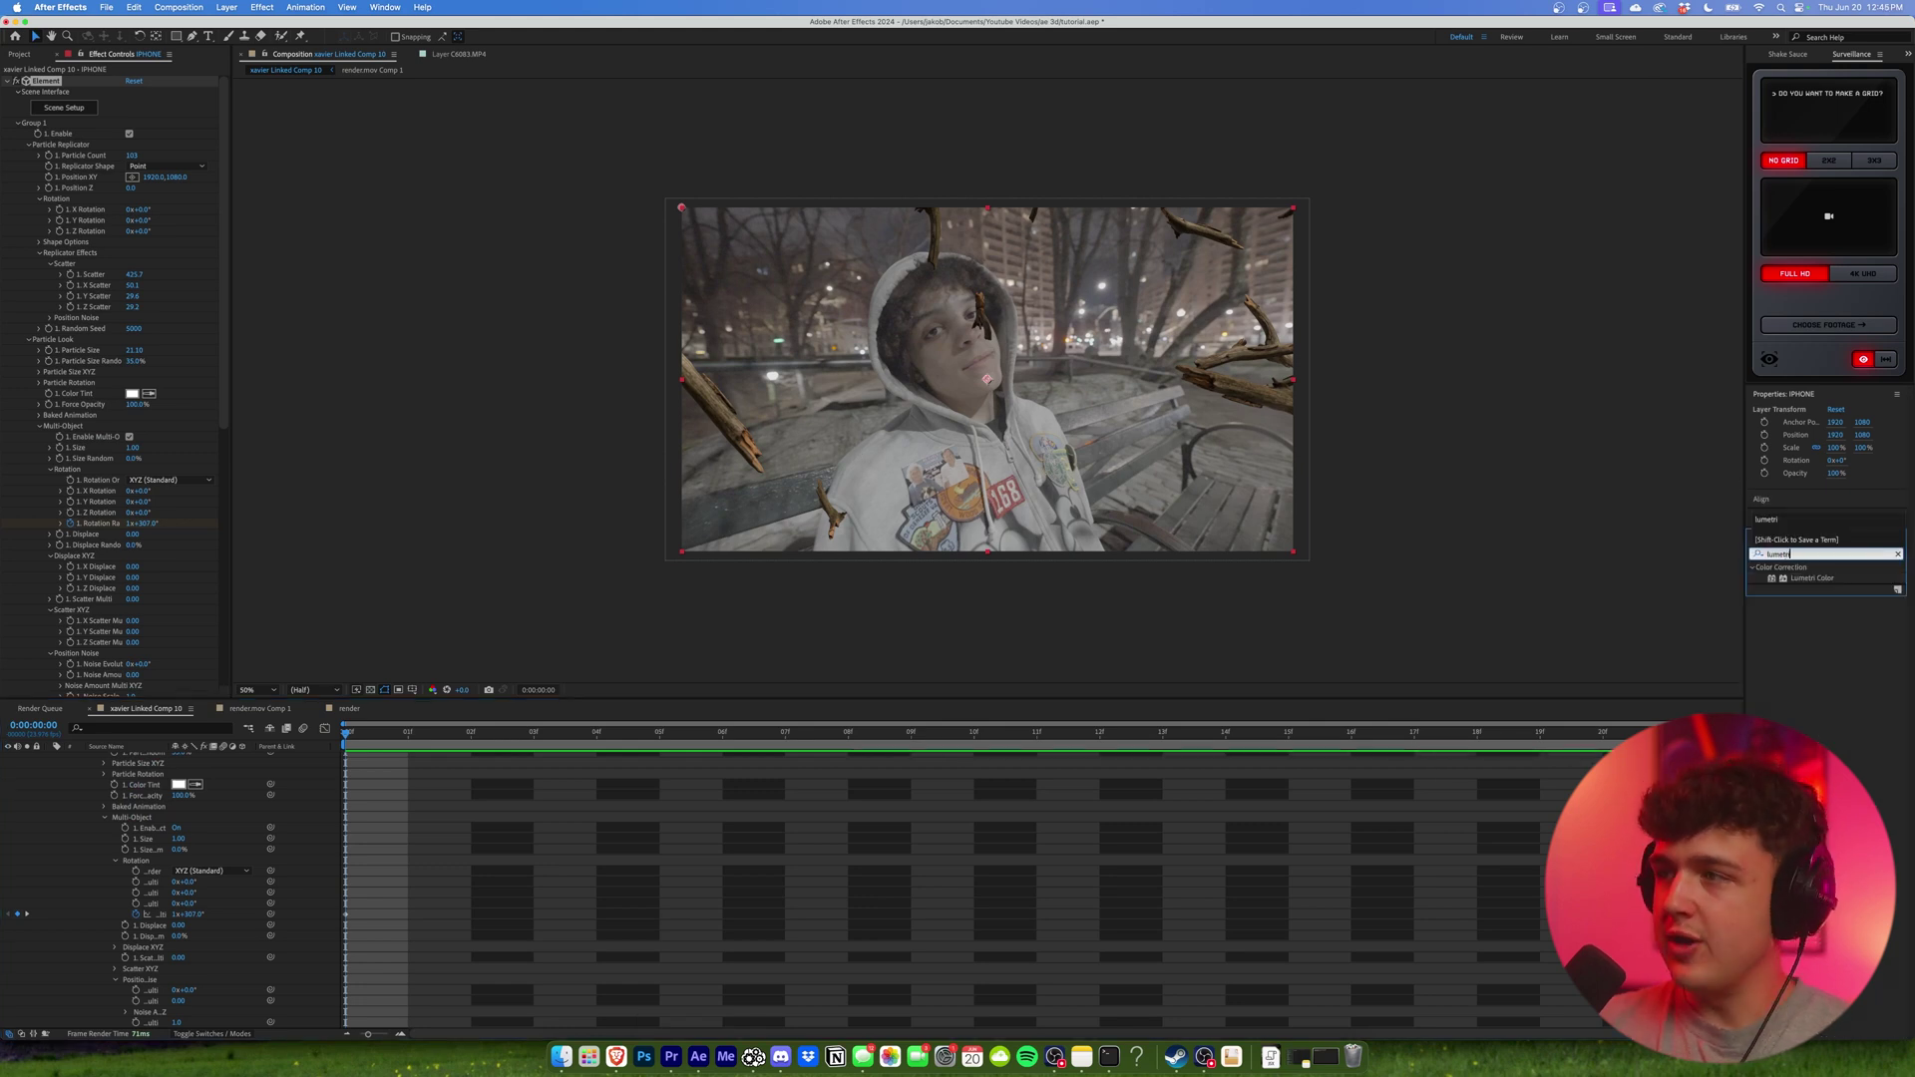
pyautogui.moveTo(1797, 575); pyautogui.dragTo(1593, 593)
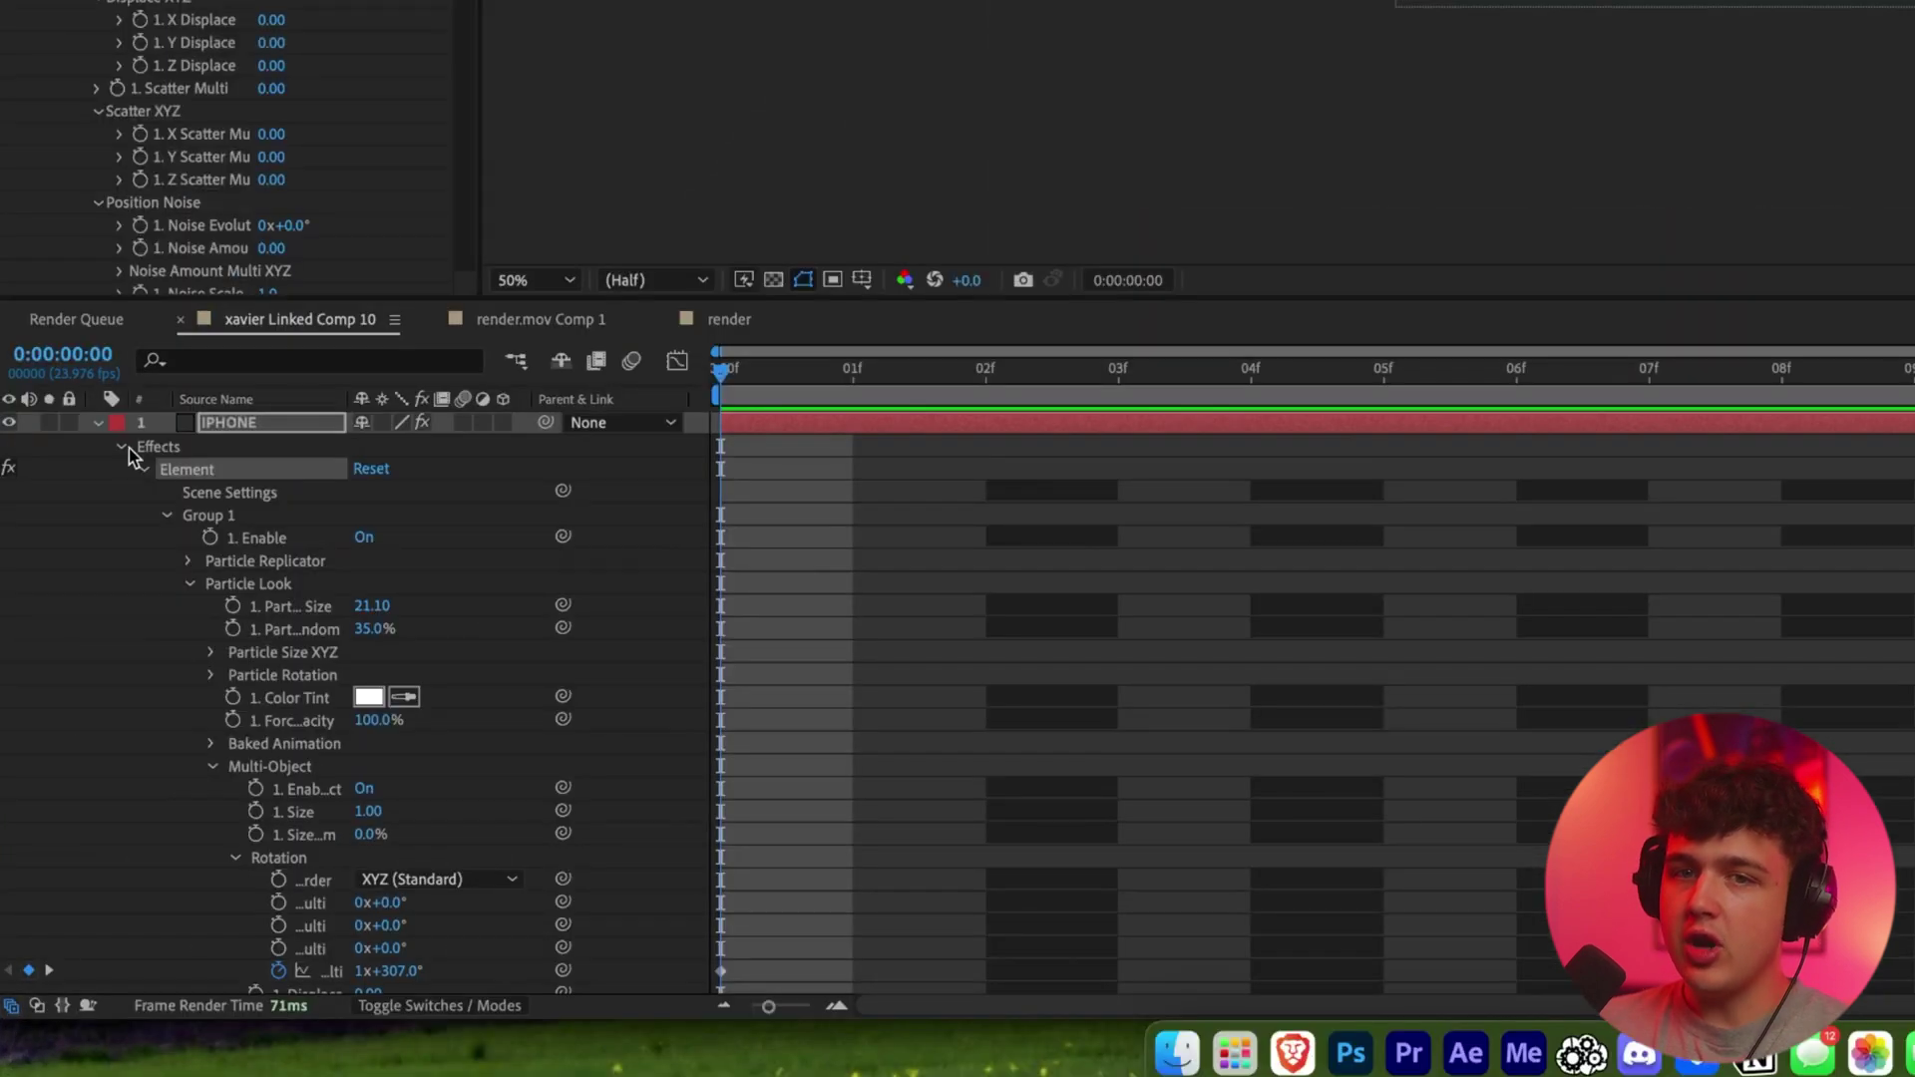
pyautogui.click(95, 423)
pyautogui.moveTo(1812, 578); pyautogui.dragTo(277, 744)
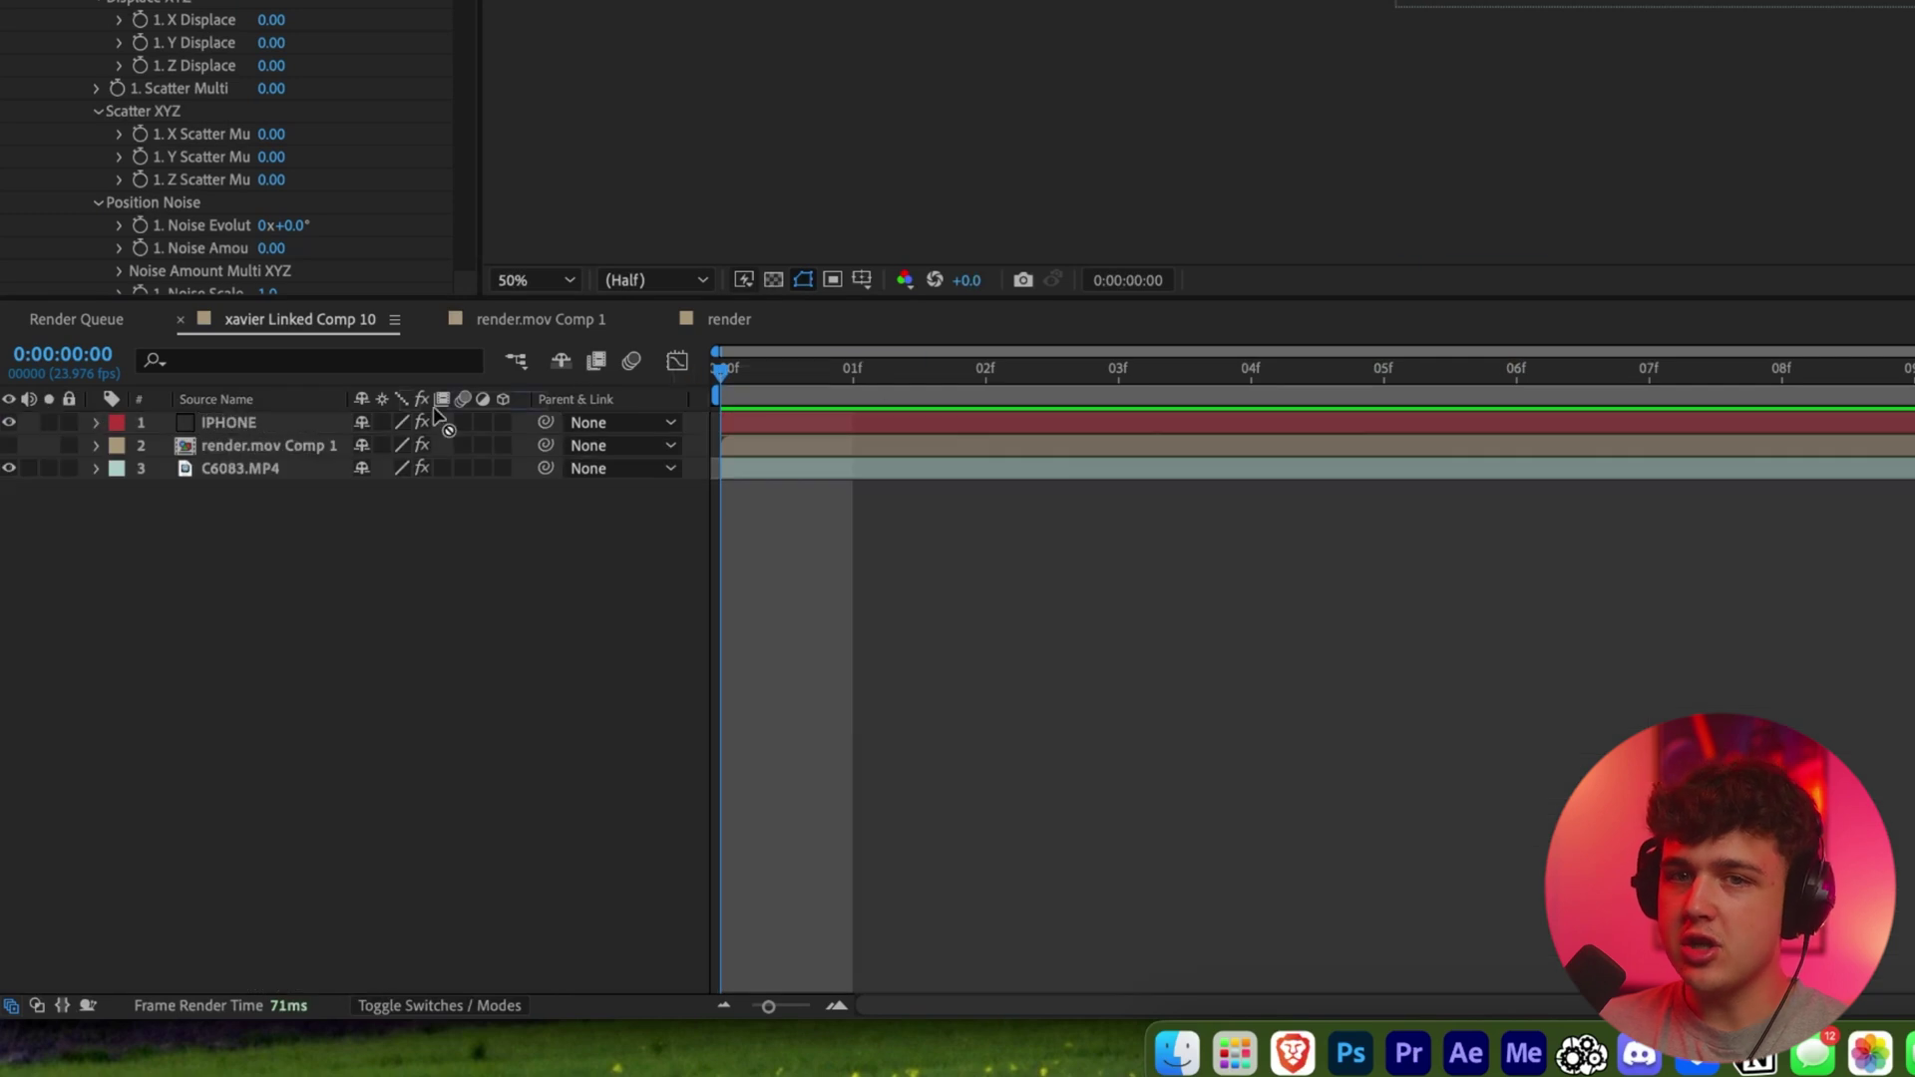
pyautogui.moveTo(577, 399); pyautogui.dragTo(261, 423)
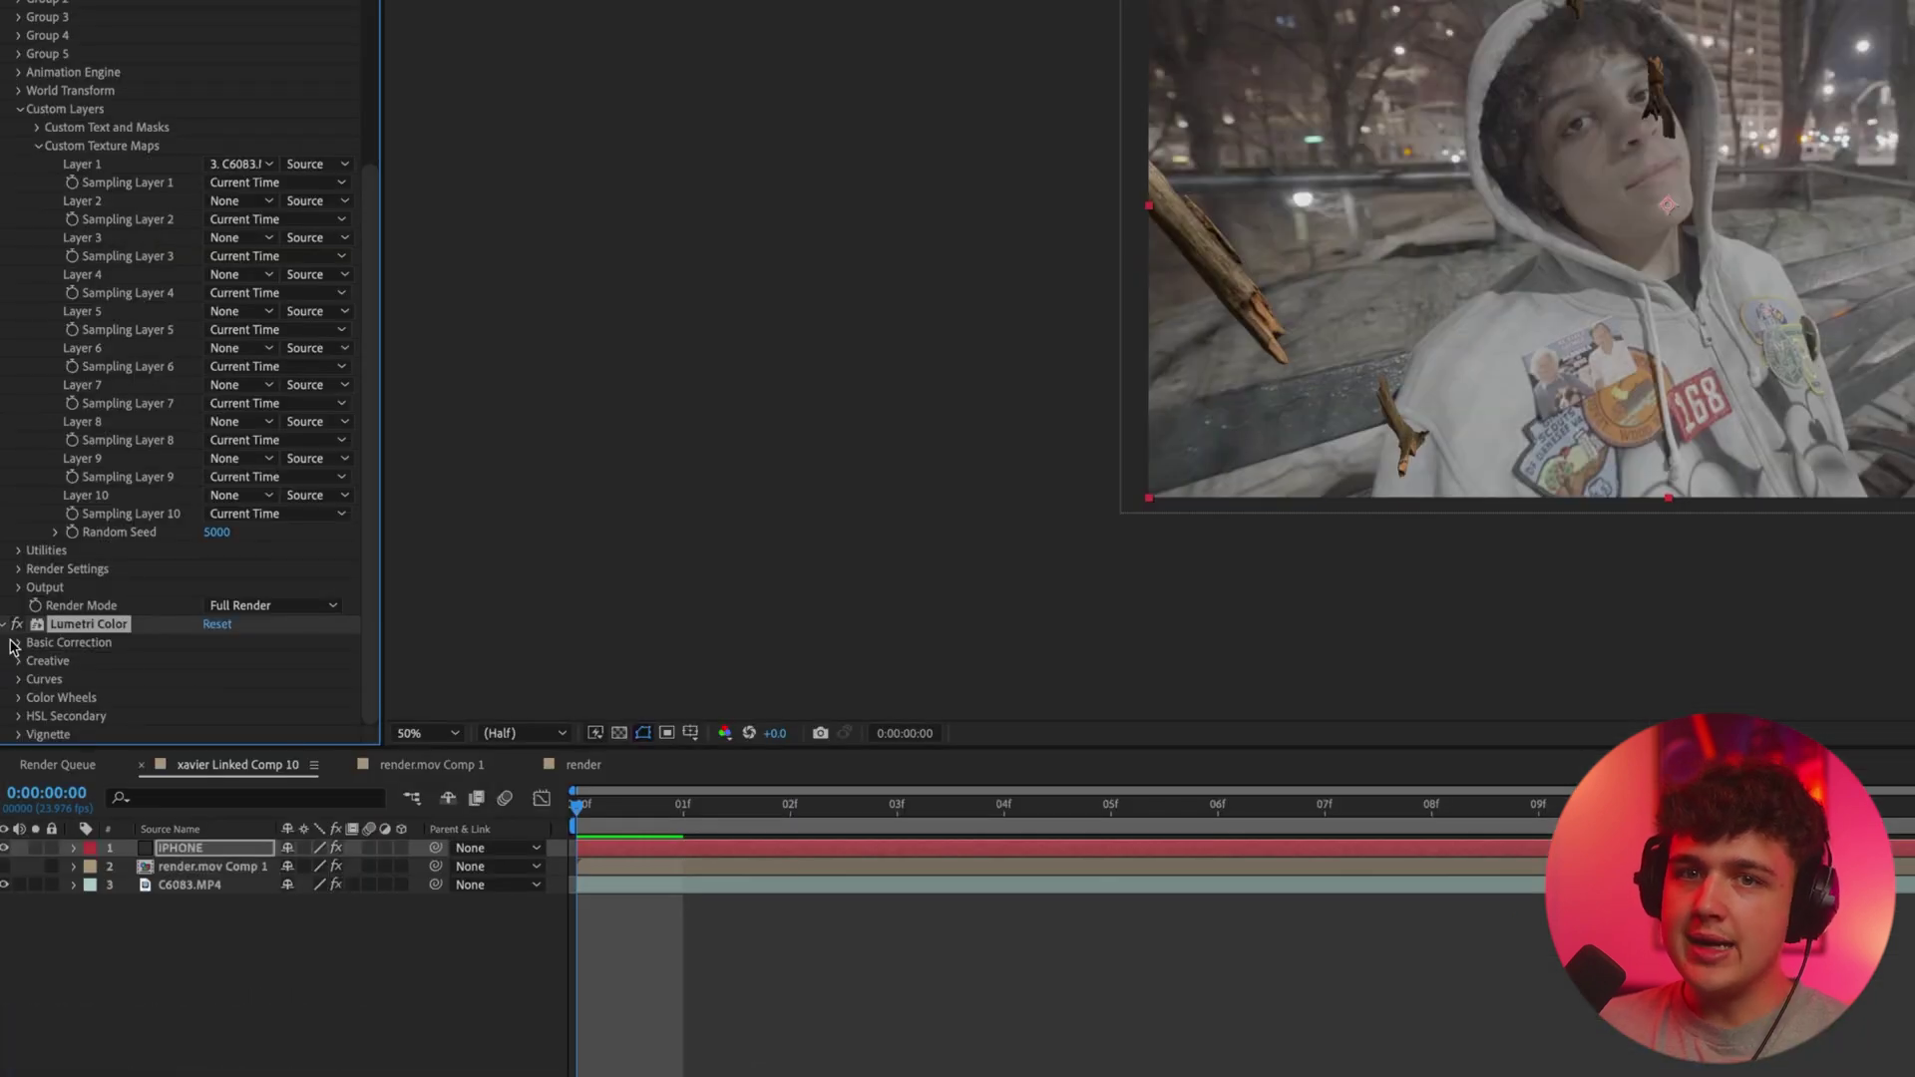
# Lower the contrast and saturation in Lumetri Color's Basic Correction, checking the graded shot in Premiere Pro before returning to After Effects.
pyautogui.click(18, 644)
pyautogui.scroll(-3, 65, 577)
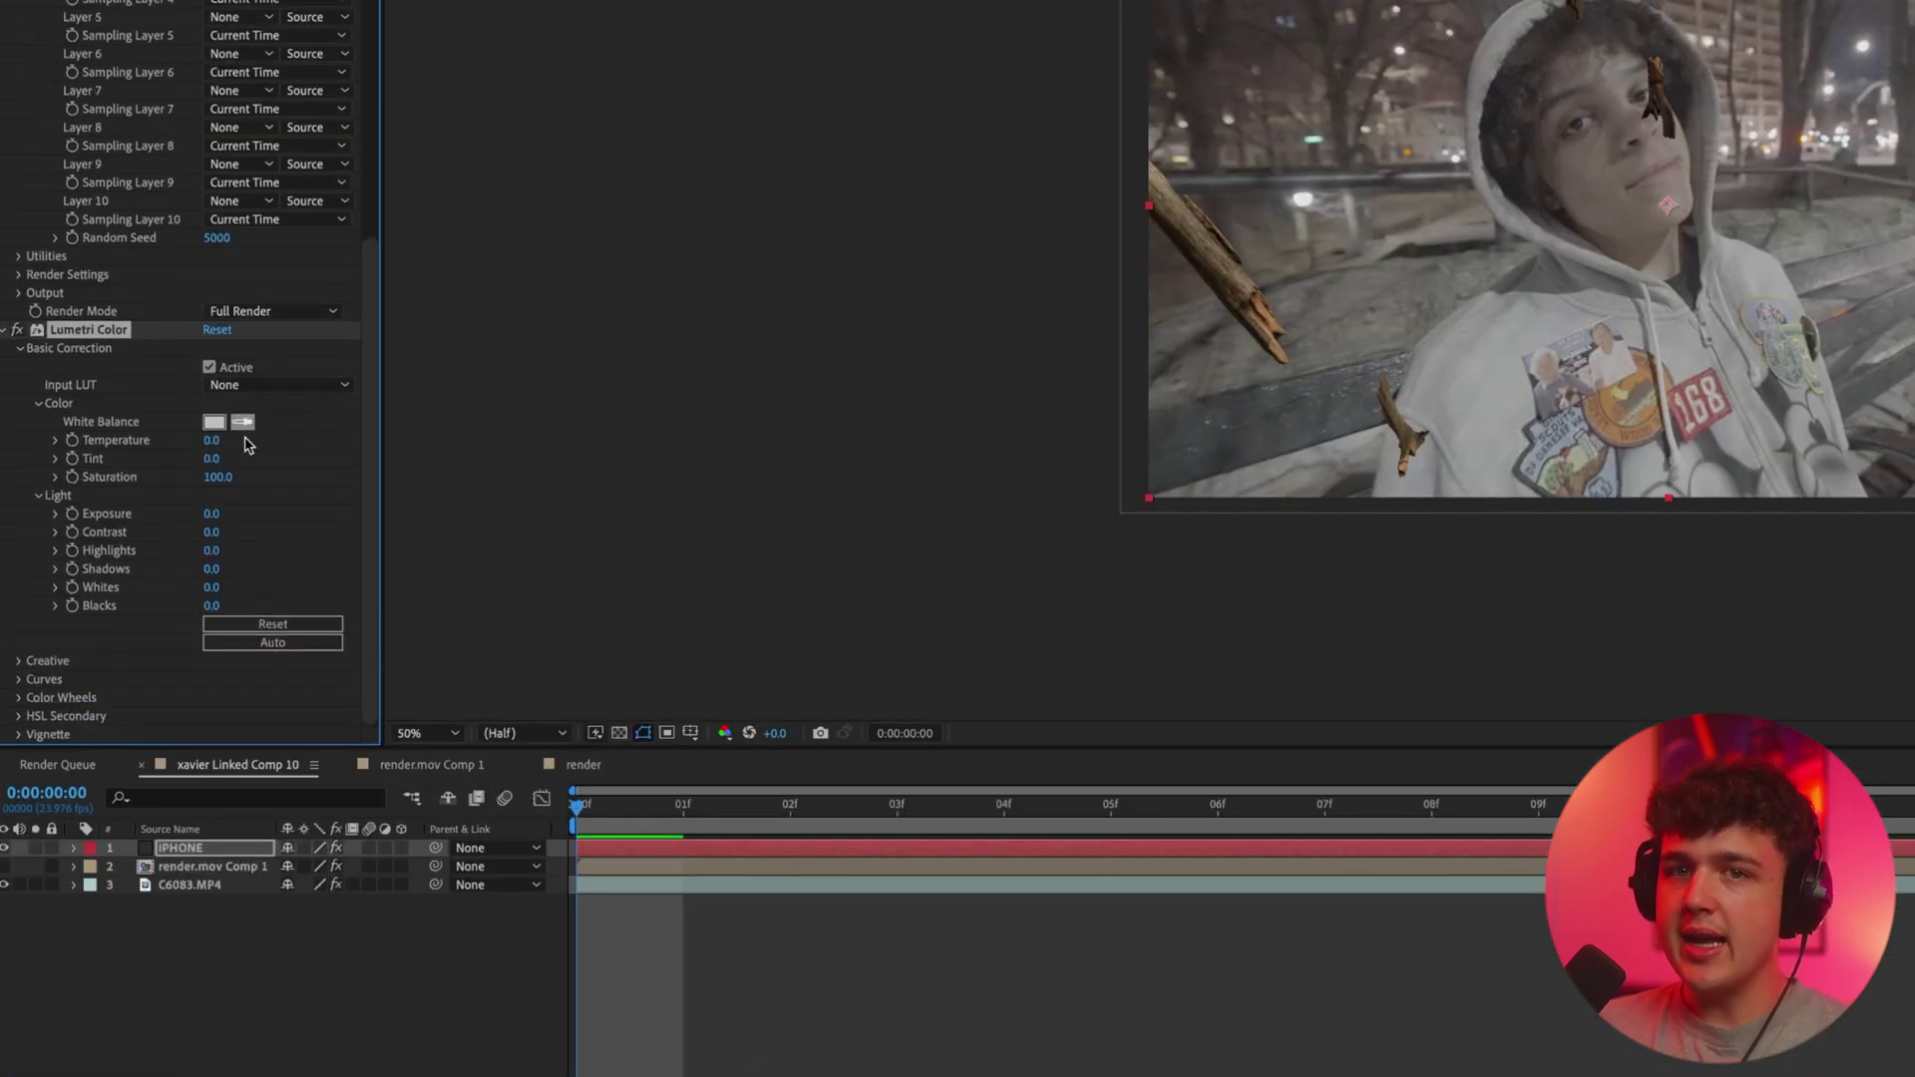
pyautogui.moveTo(211, 533); pyautogui.dragTo(61, 534)
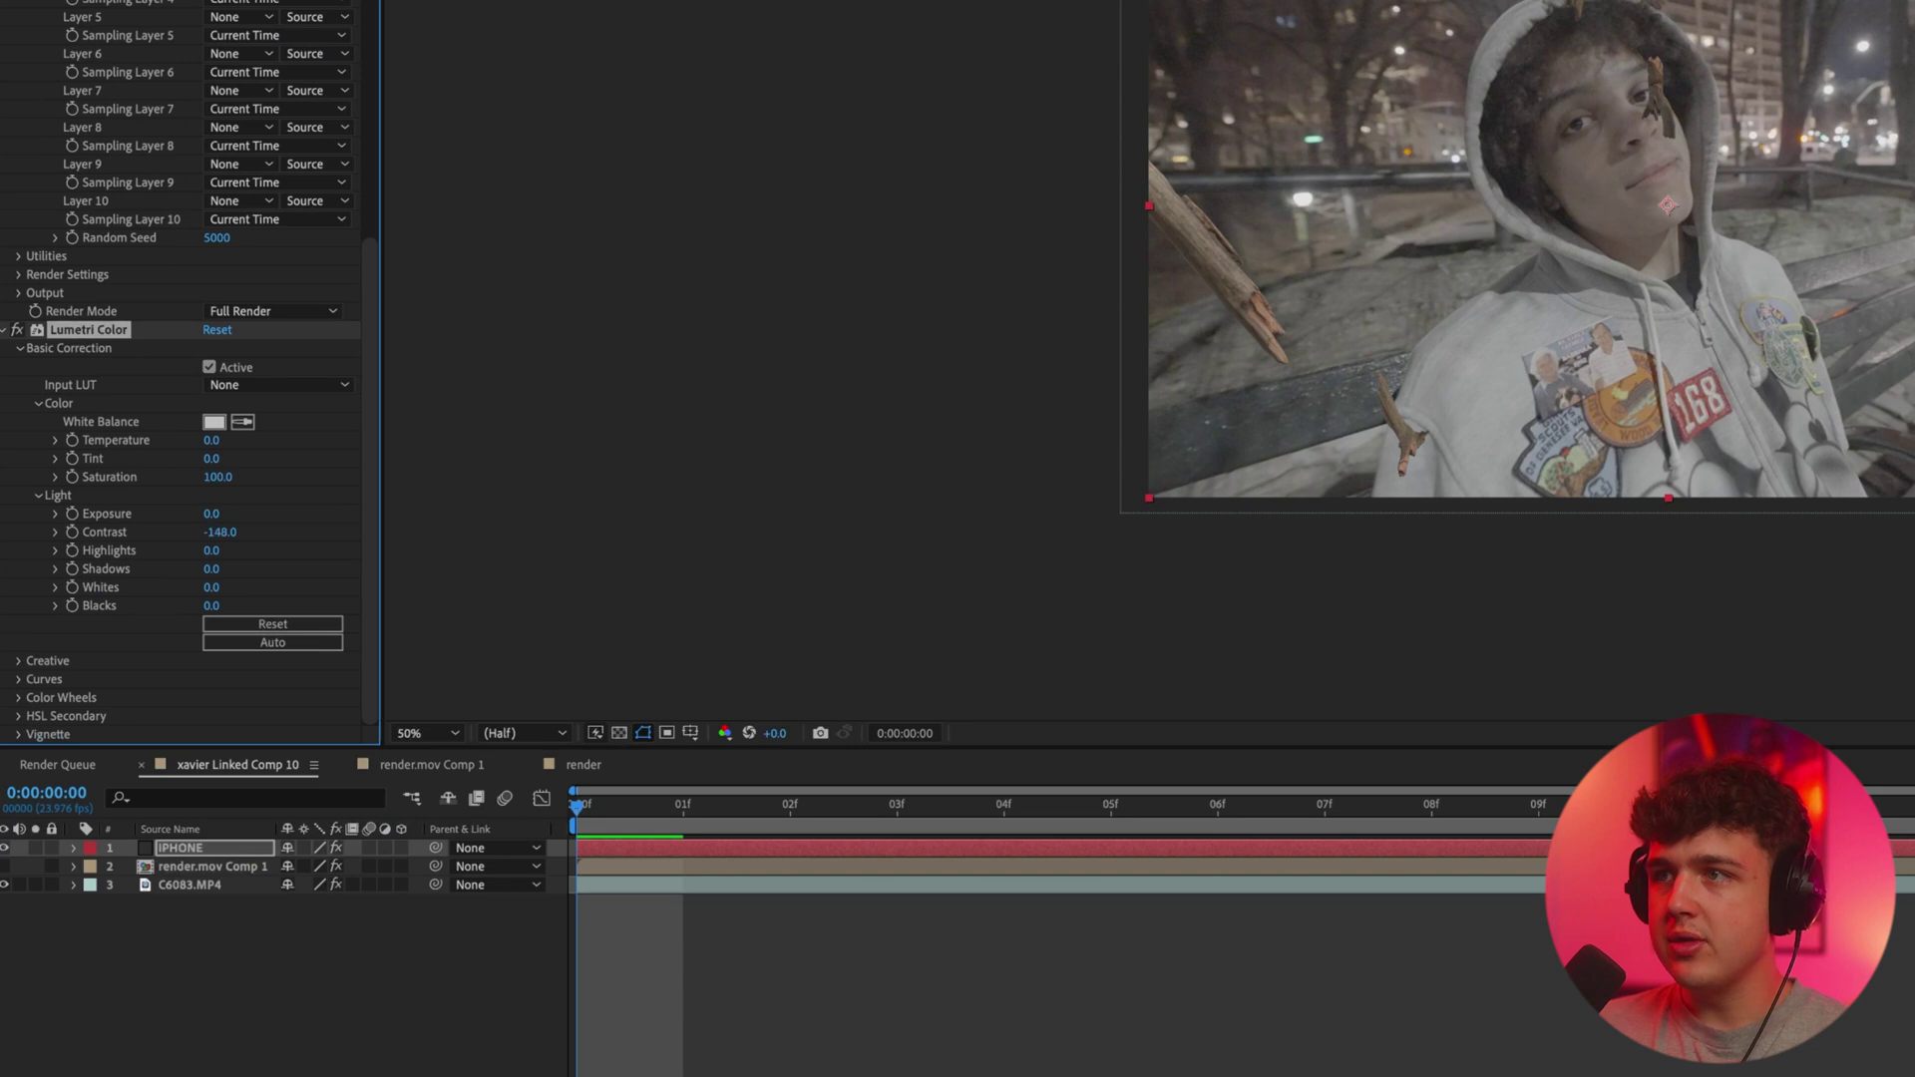
pyautogui.click(273, 626)
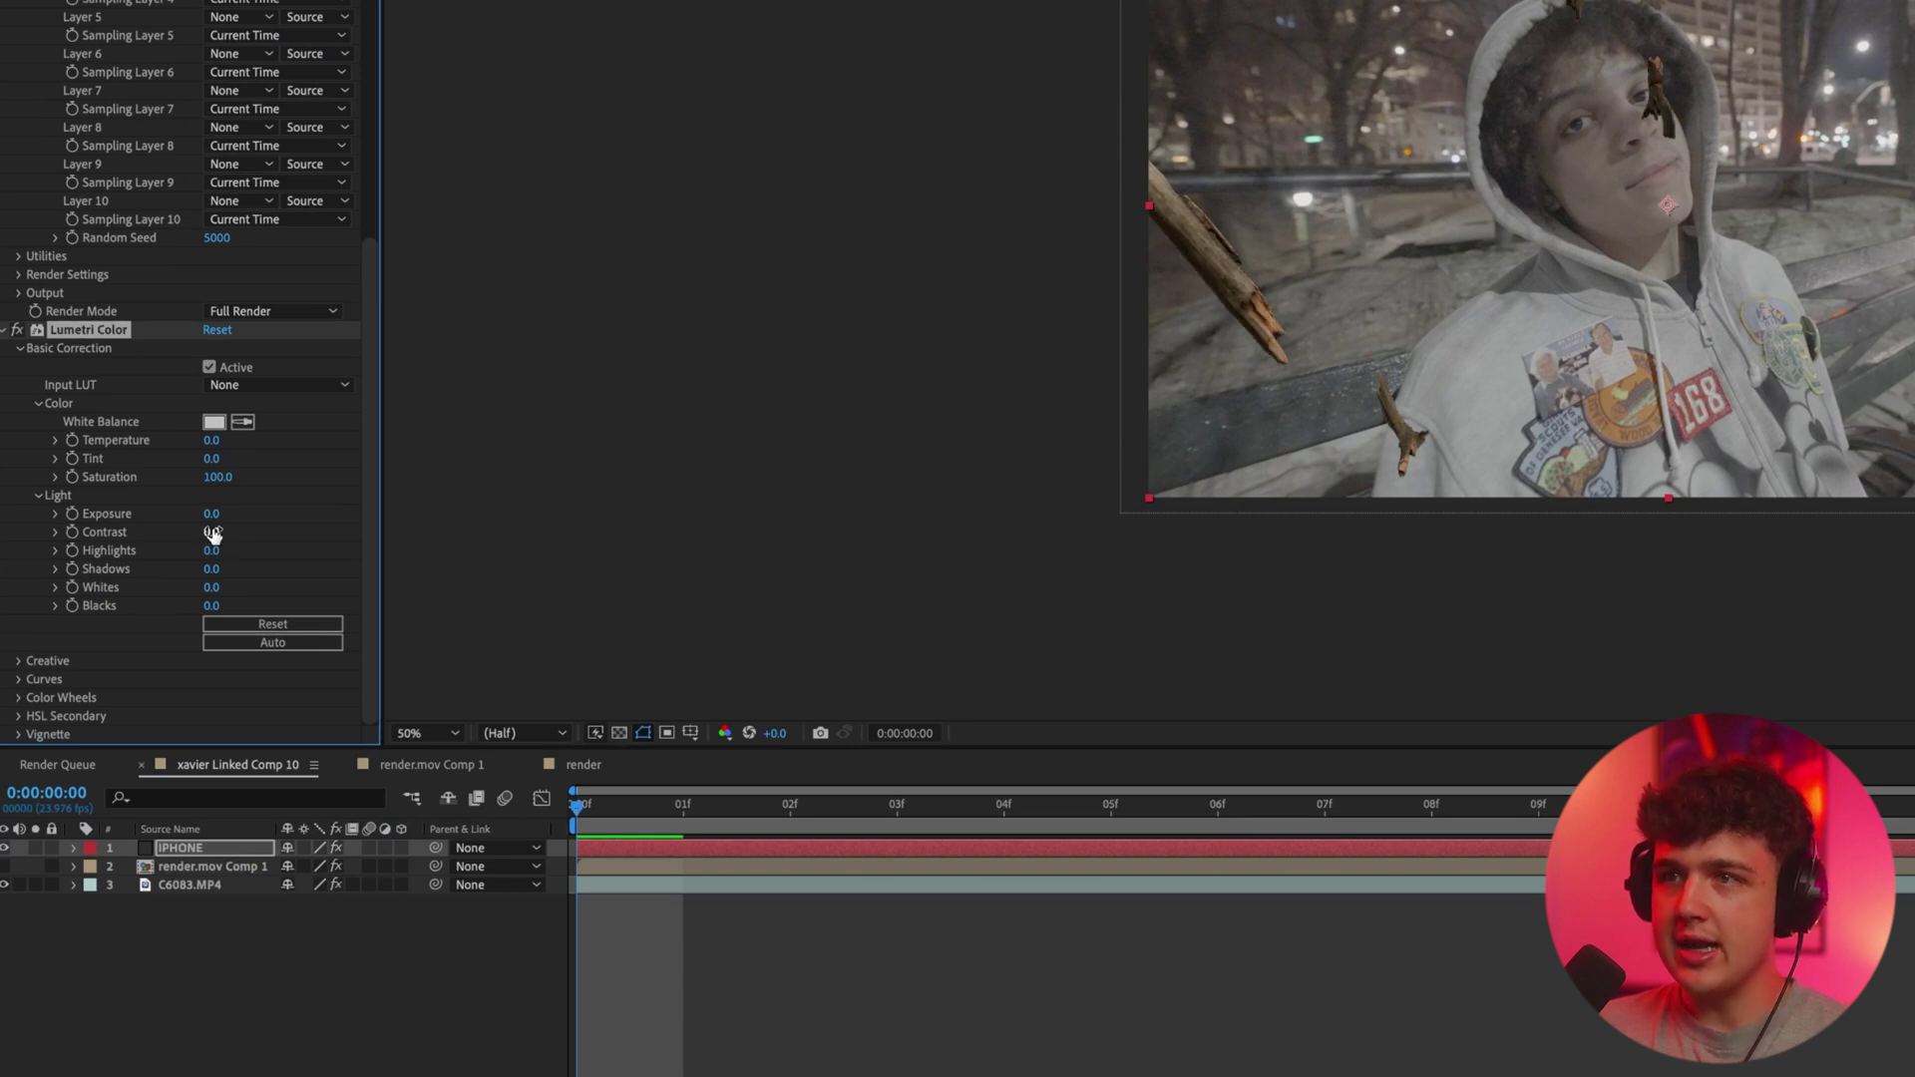
pyautogui.moveTo(212, 533); pyautogui.dragTo(149, 534)
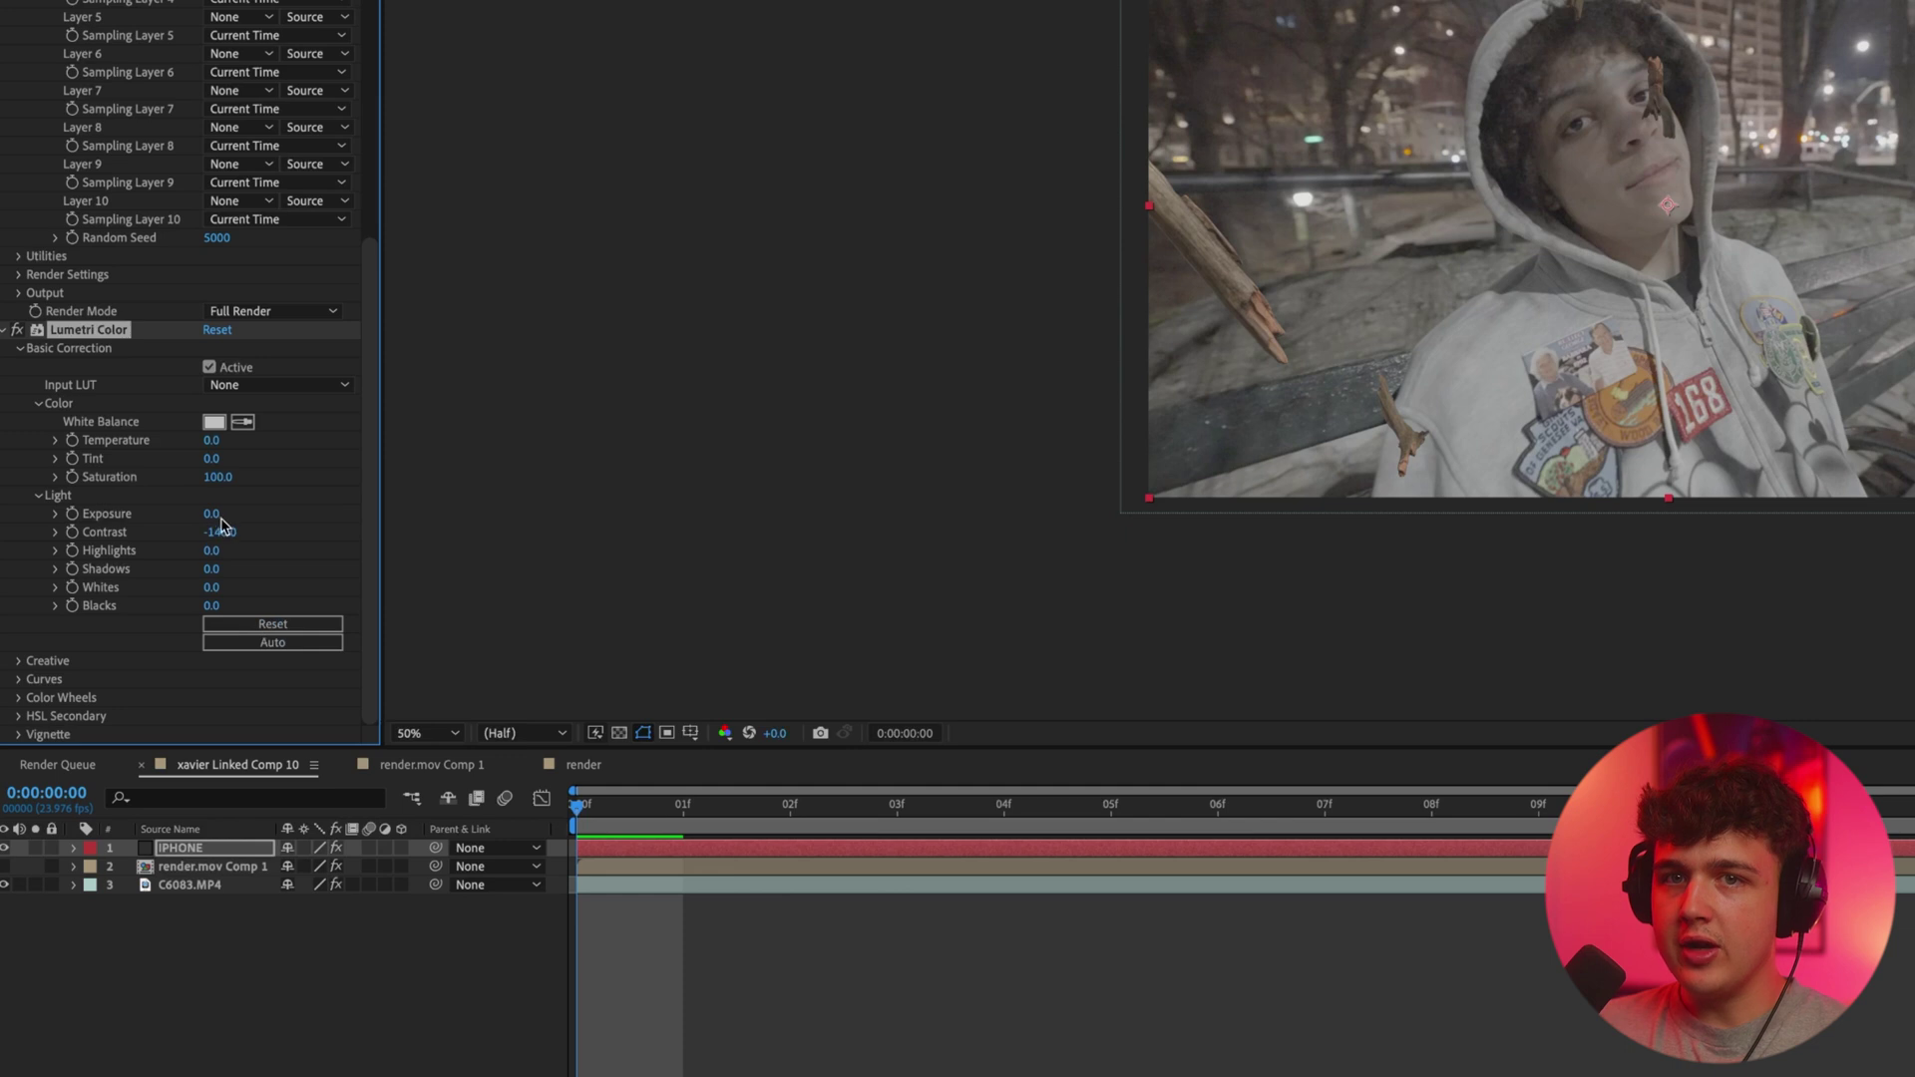
pyautogui.moveTo(215, 477); pyautogui.dragTo(194, 481)
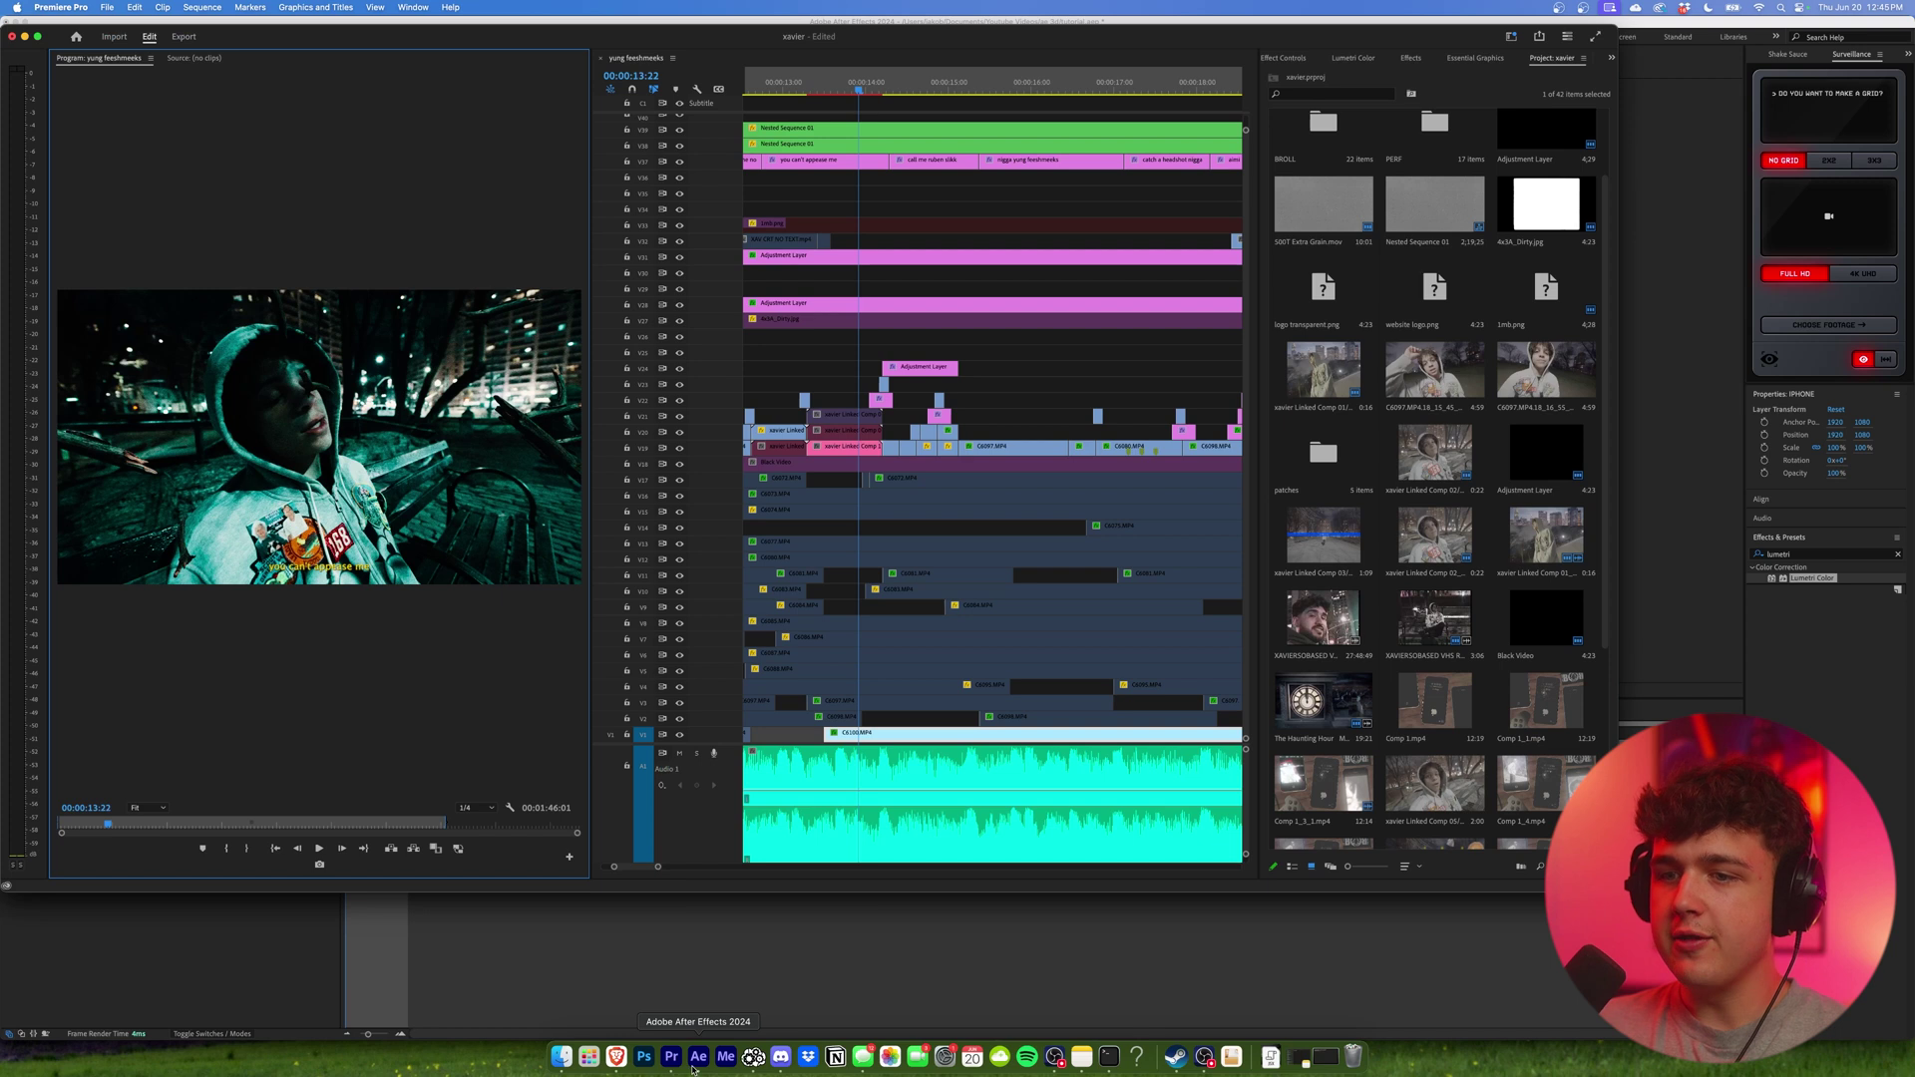
pyautogui.click(688, 1065)
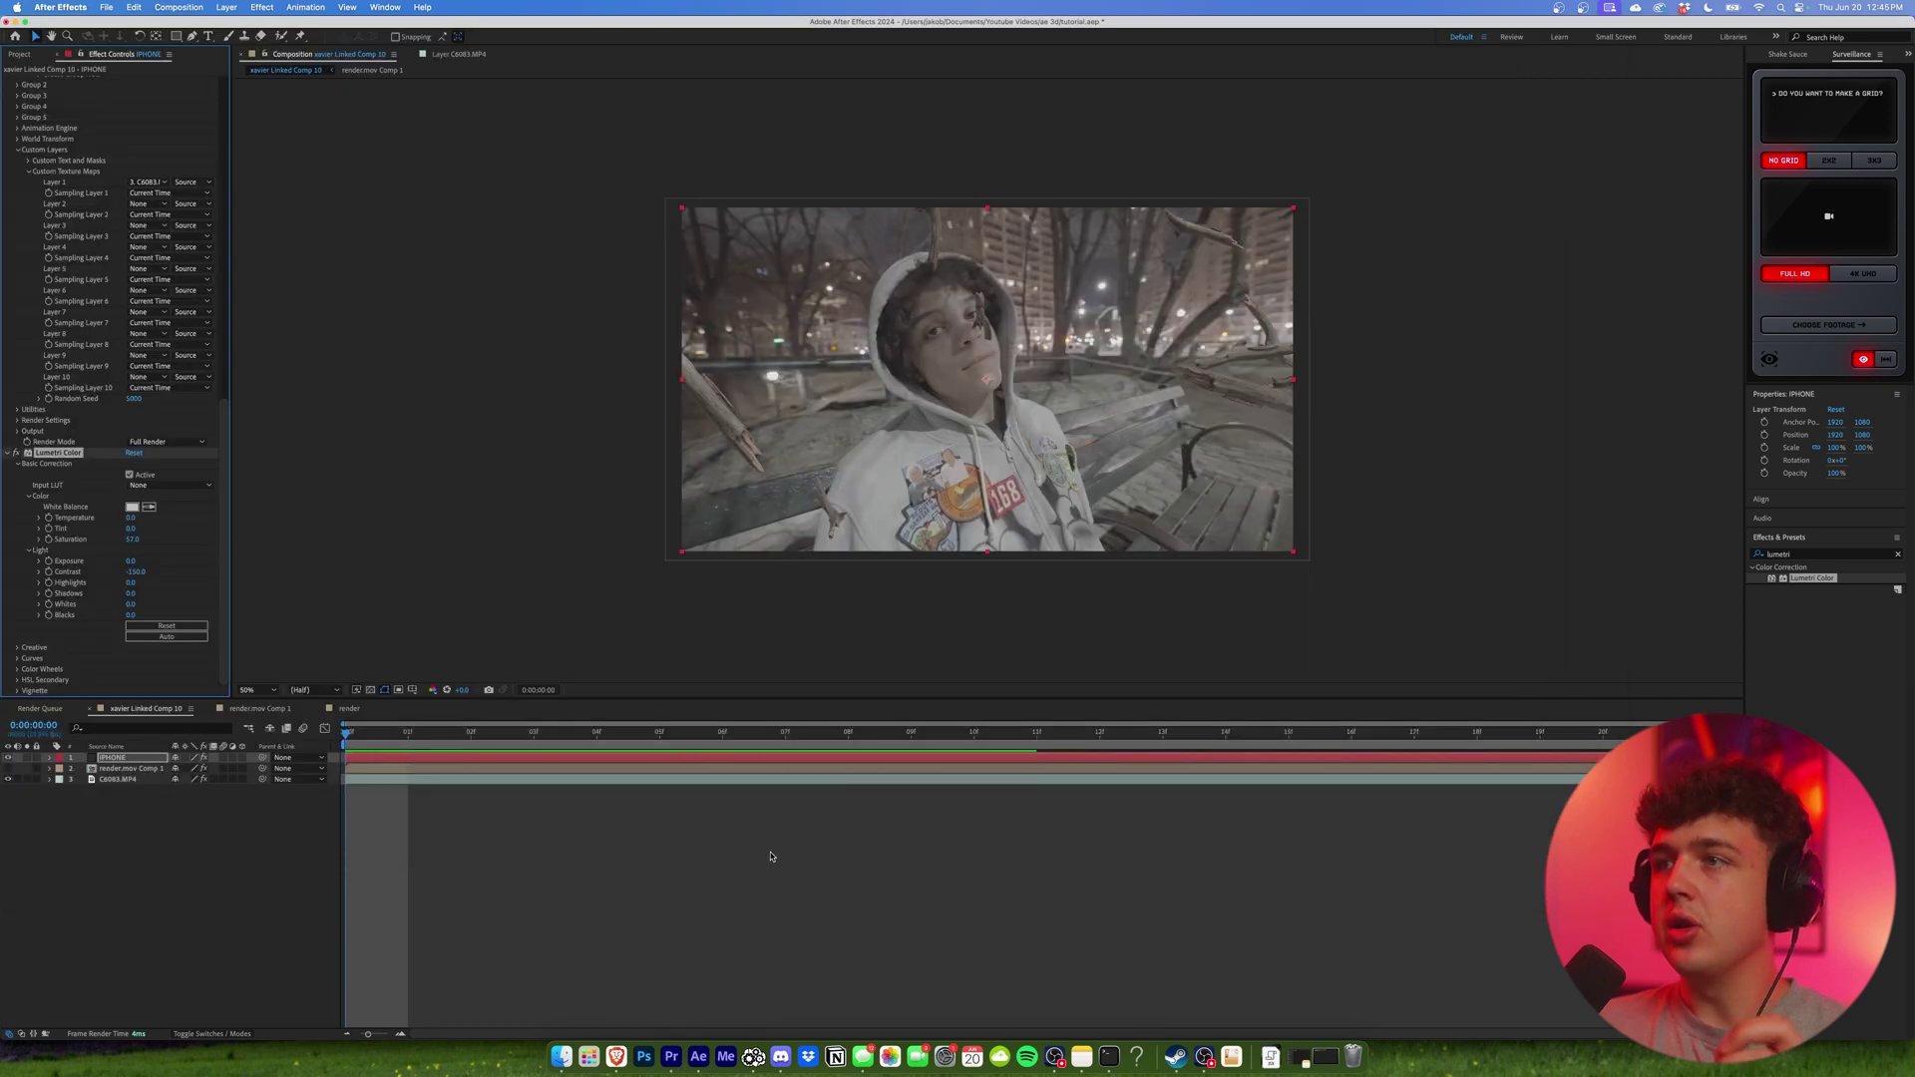
# Apply the RSMB motion blur effect to the IPHONE layer and inspect the branches at frame 9.
pyautogui.click(1813, 556)
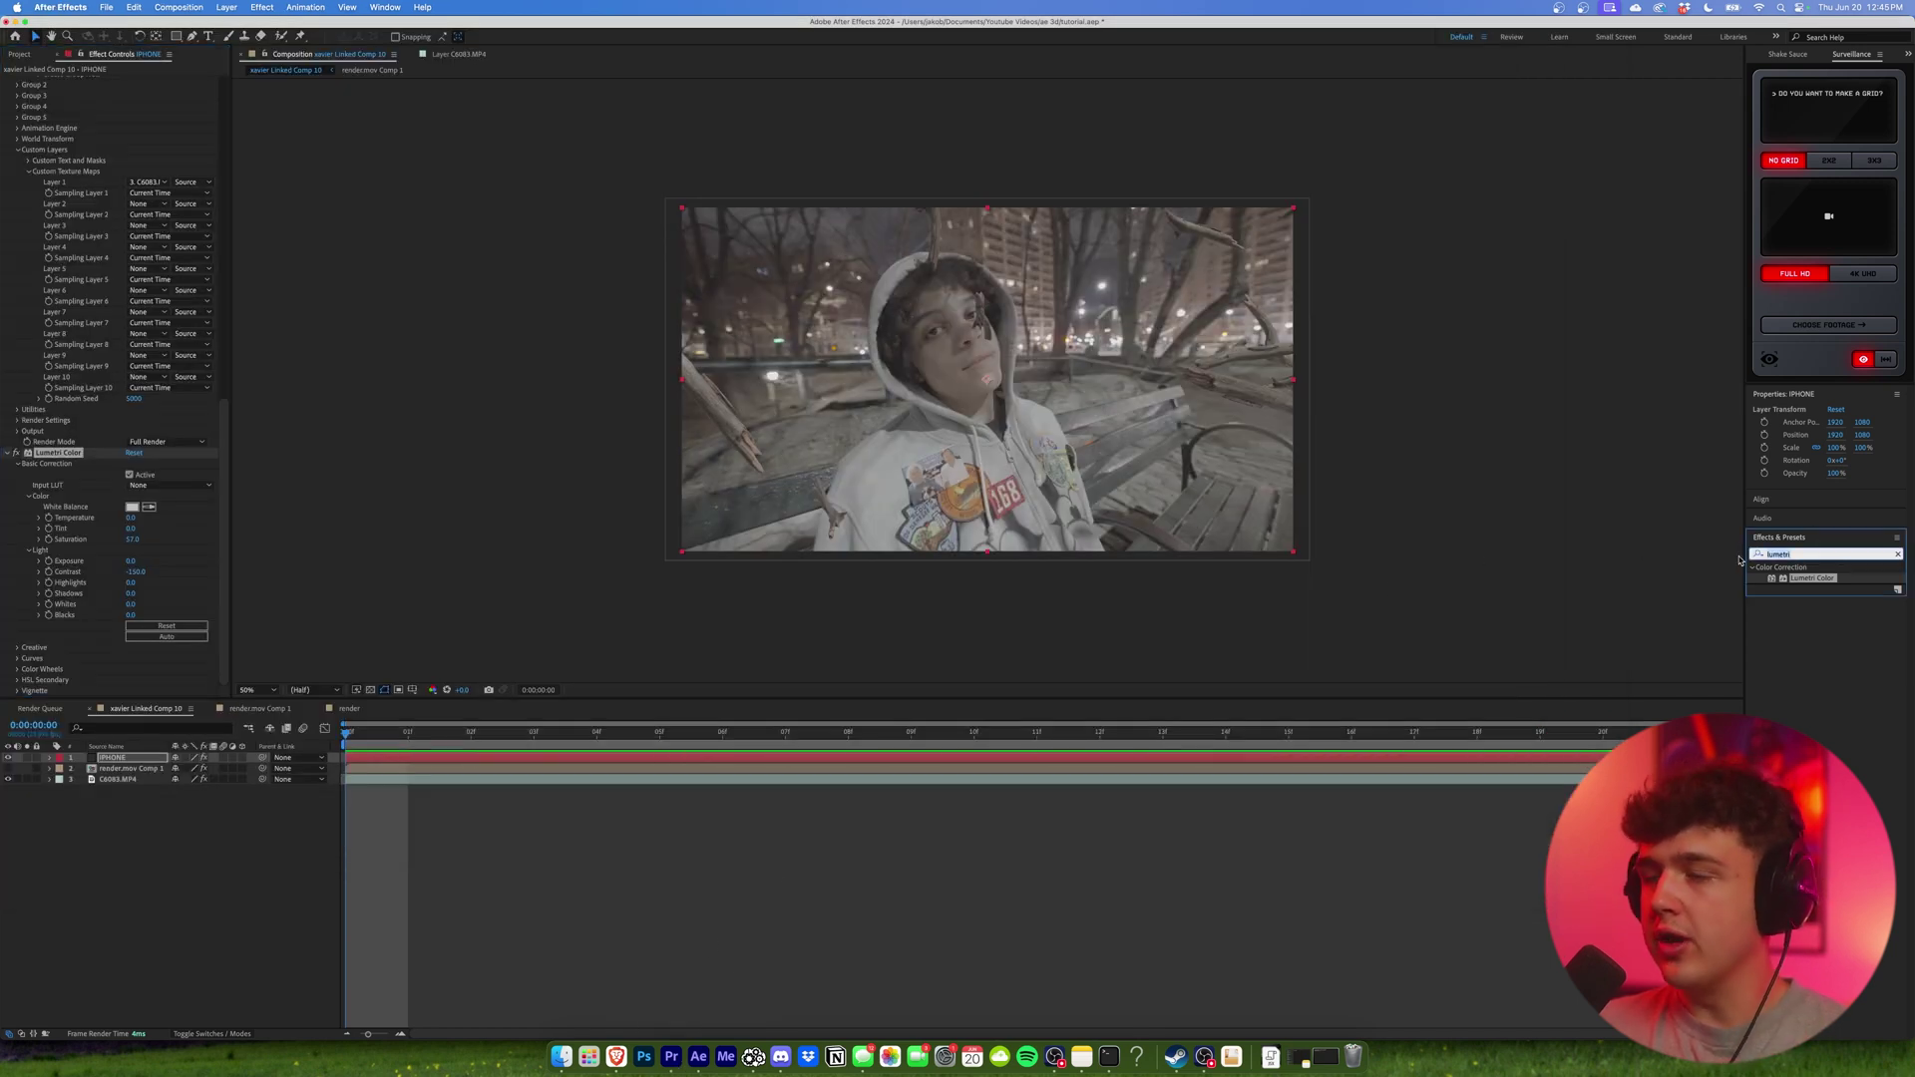
pyautogui.write('rsmb')
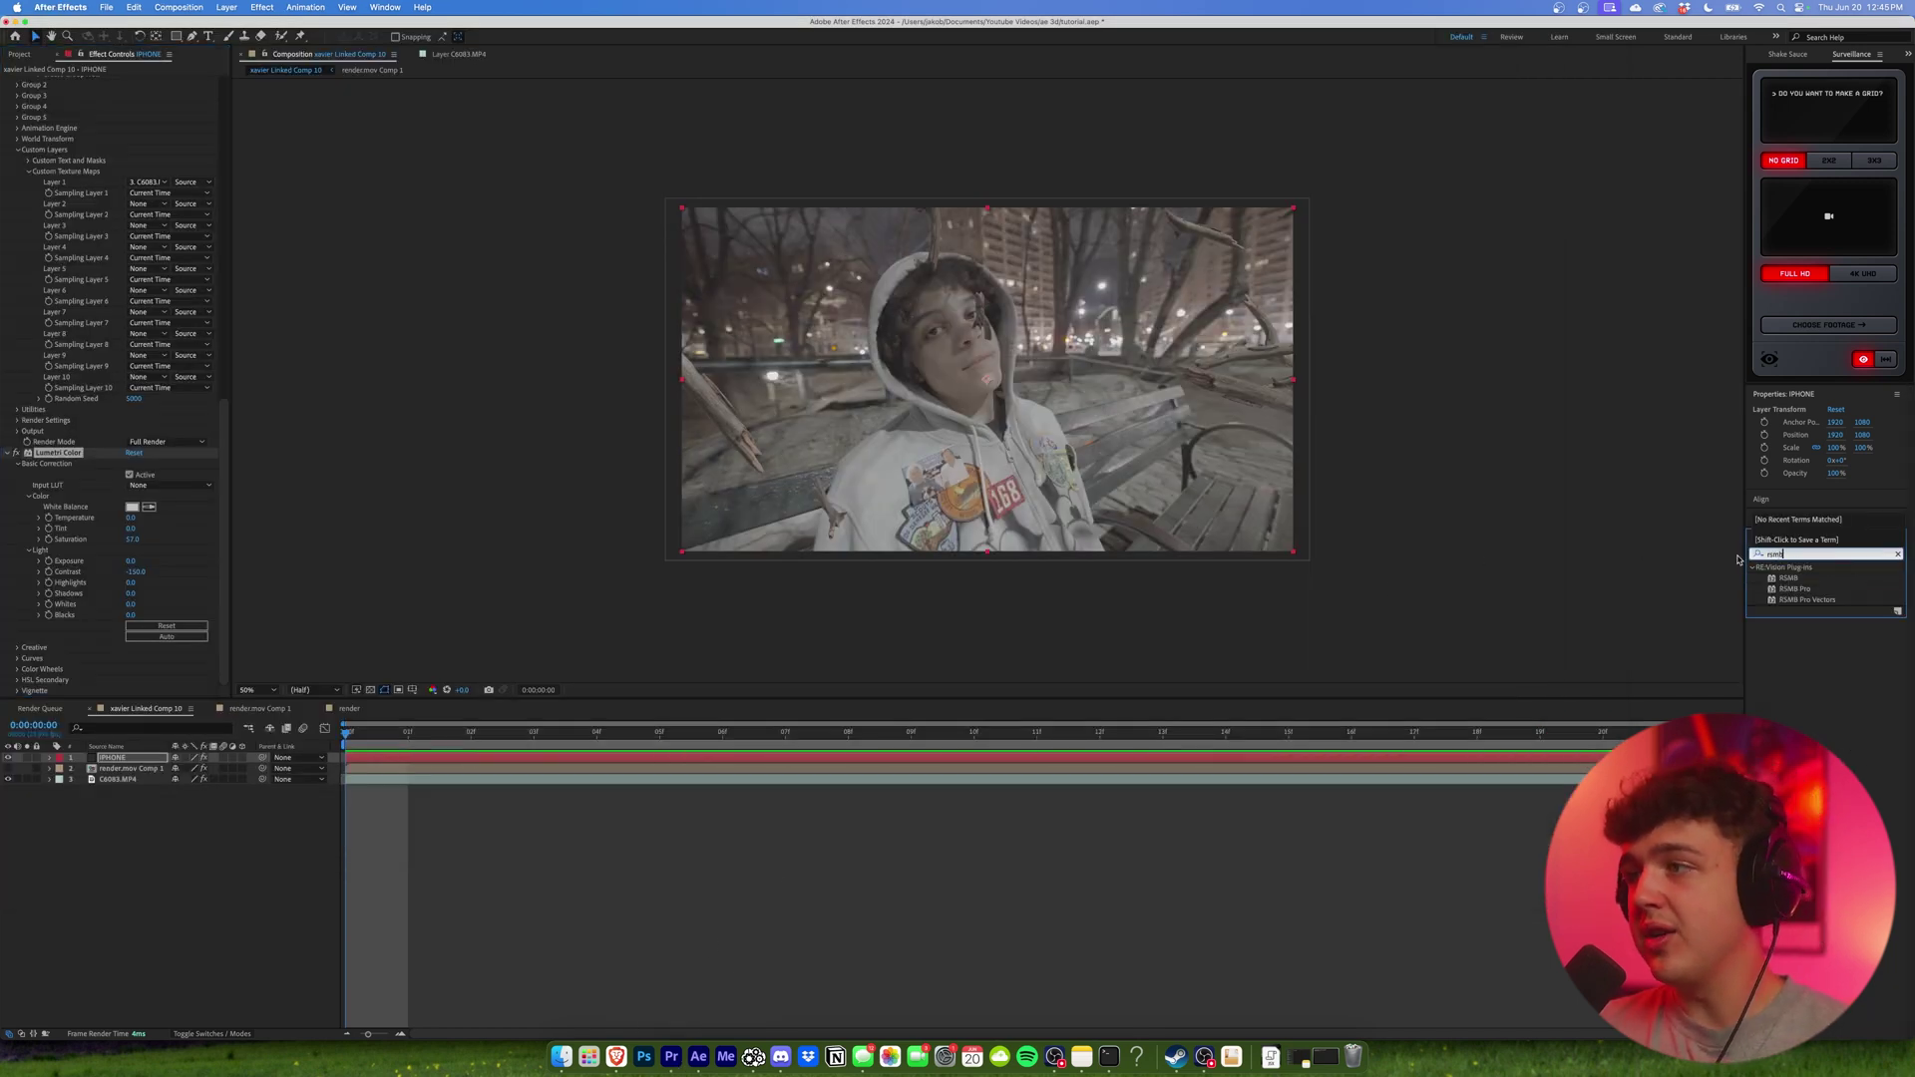
pyautogui.moveTo(1784, 581); pyautogui.dragTo(137, 761)
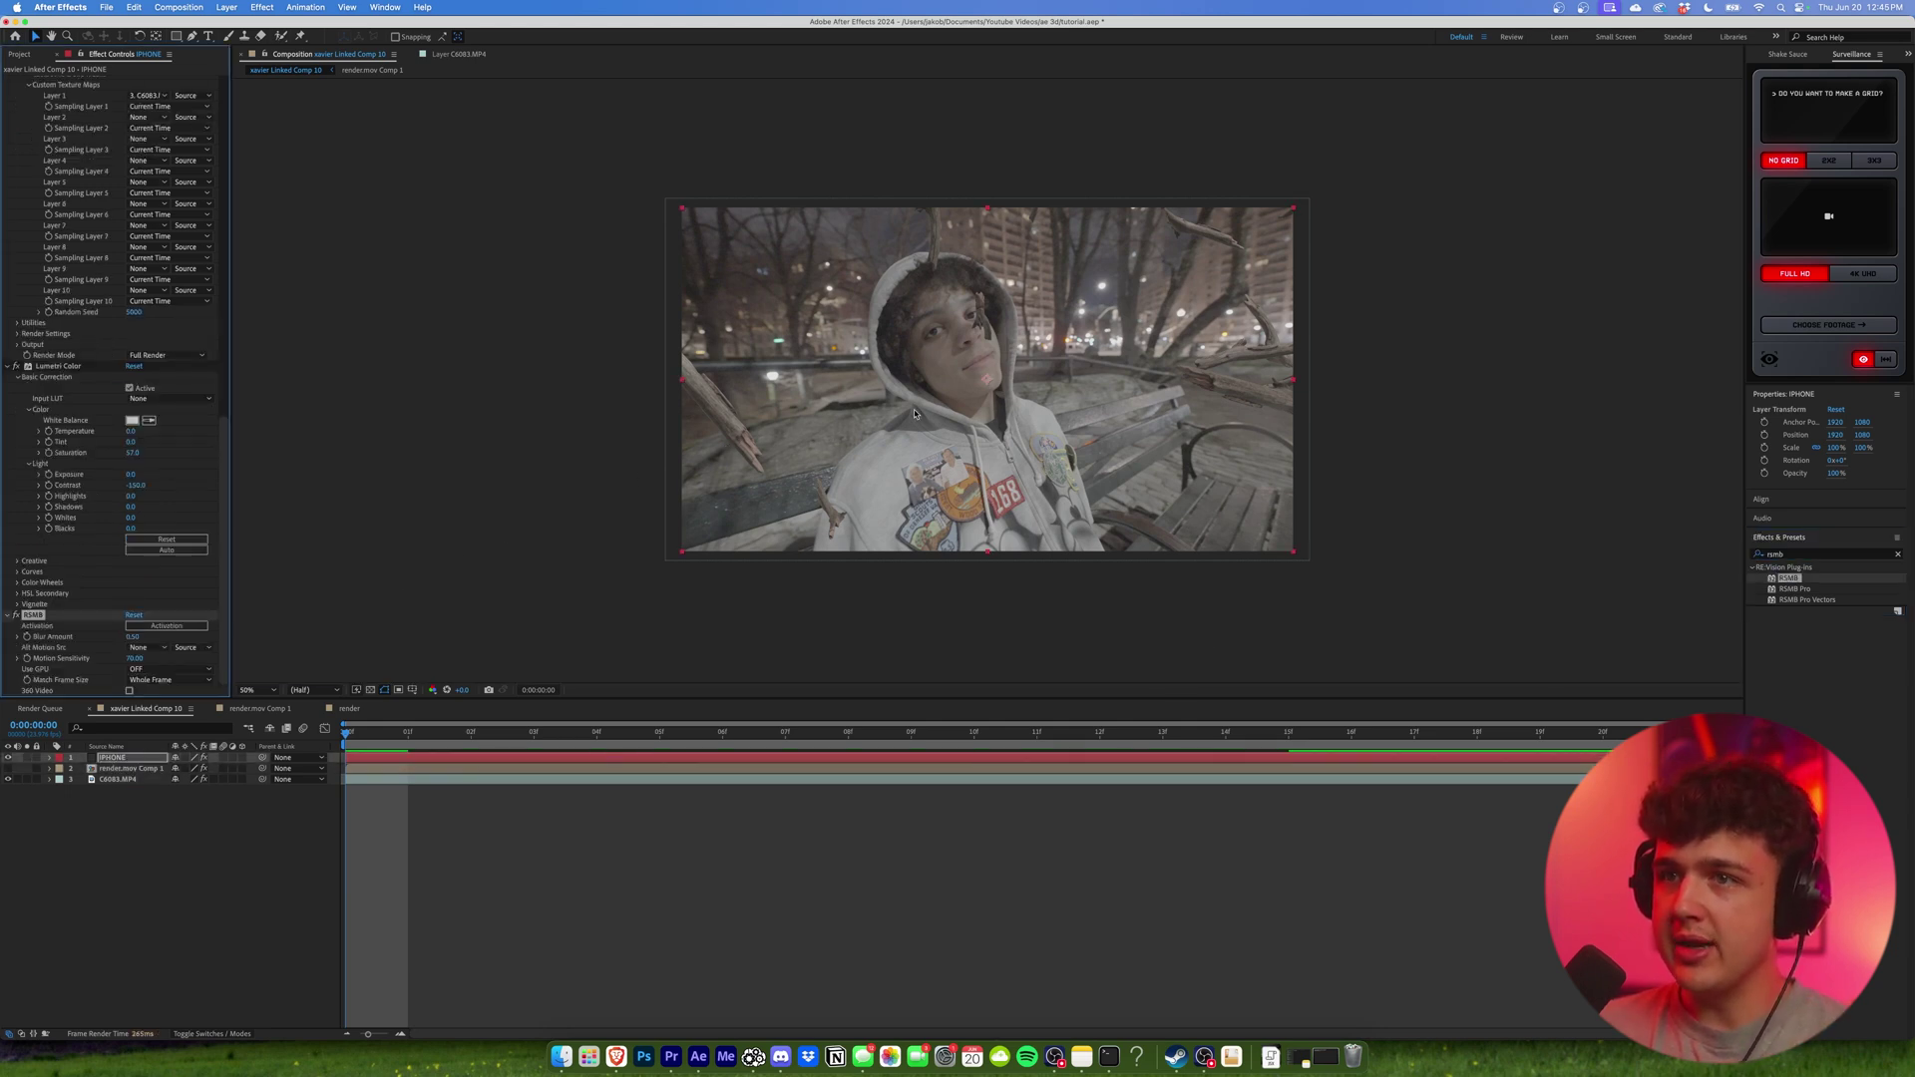
pyautogui.scroll(2, 721, 436)
pyautogui.click(910, 733)
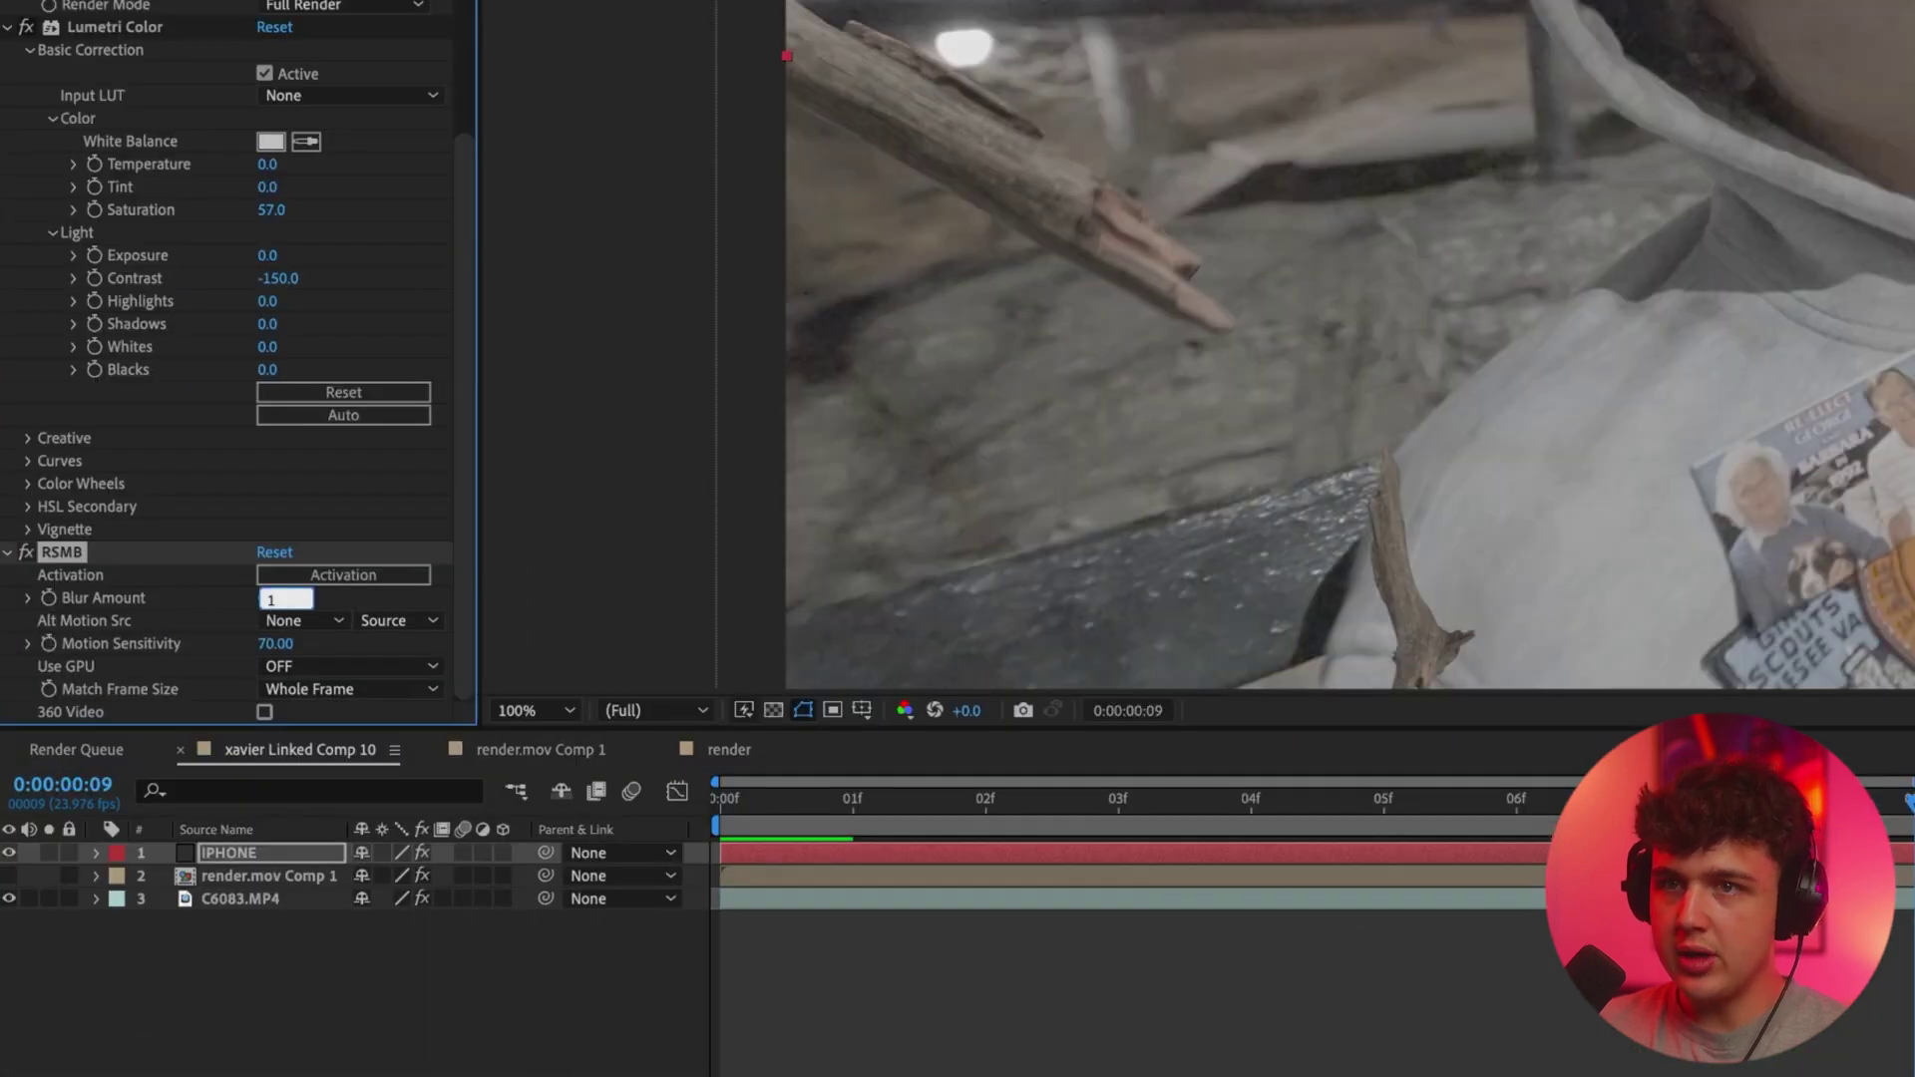
pyautogui.press('Return')
pyautogui.scroll(-1, 1554, 186)
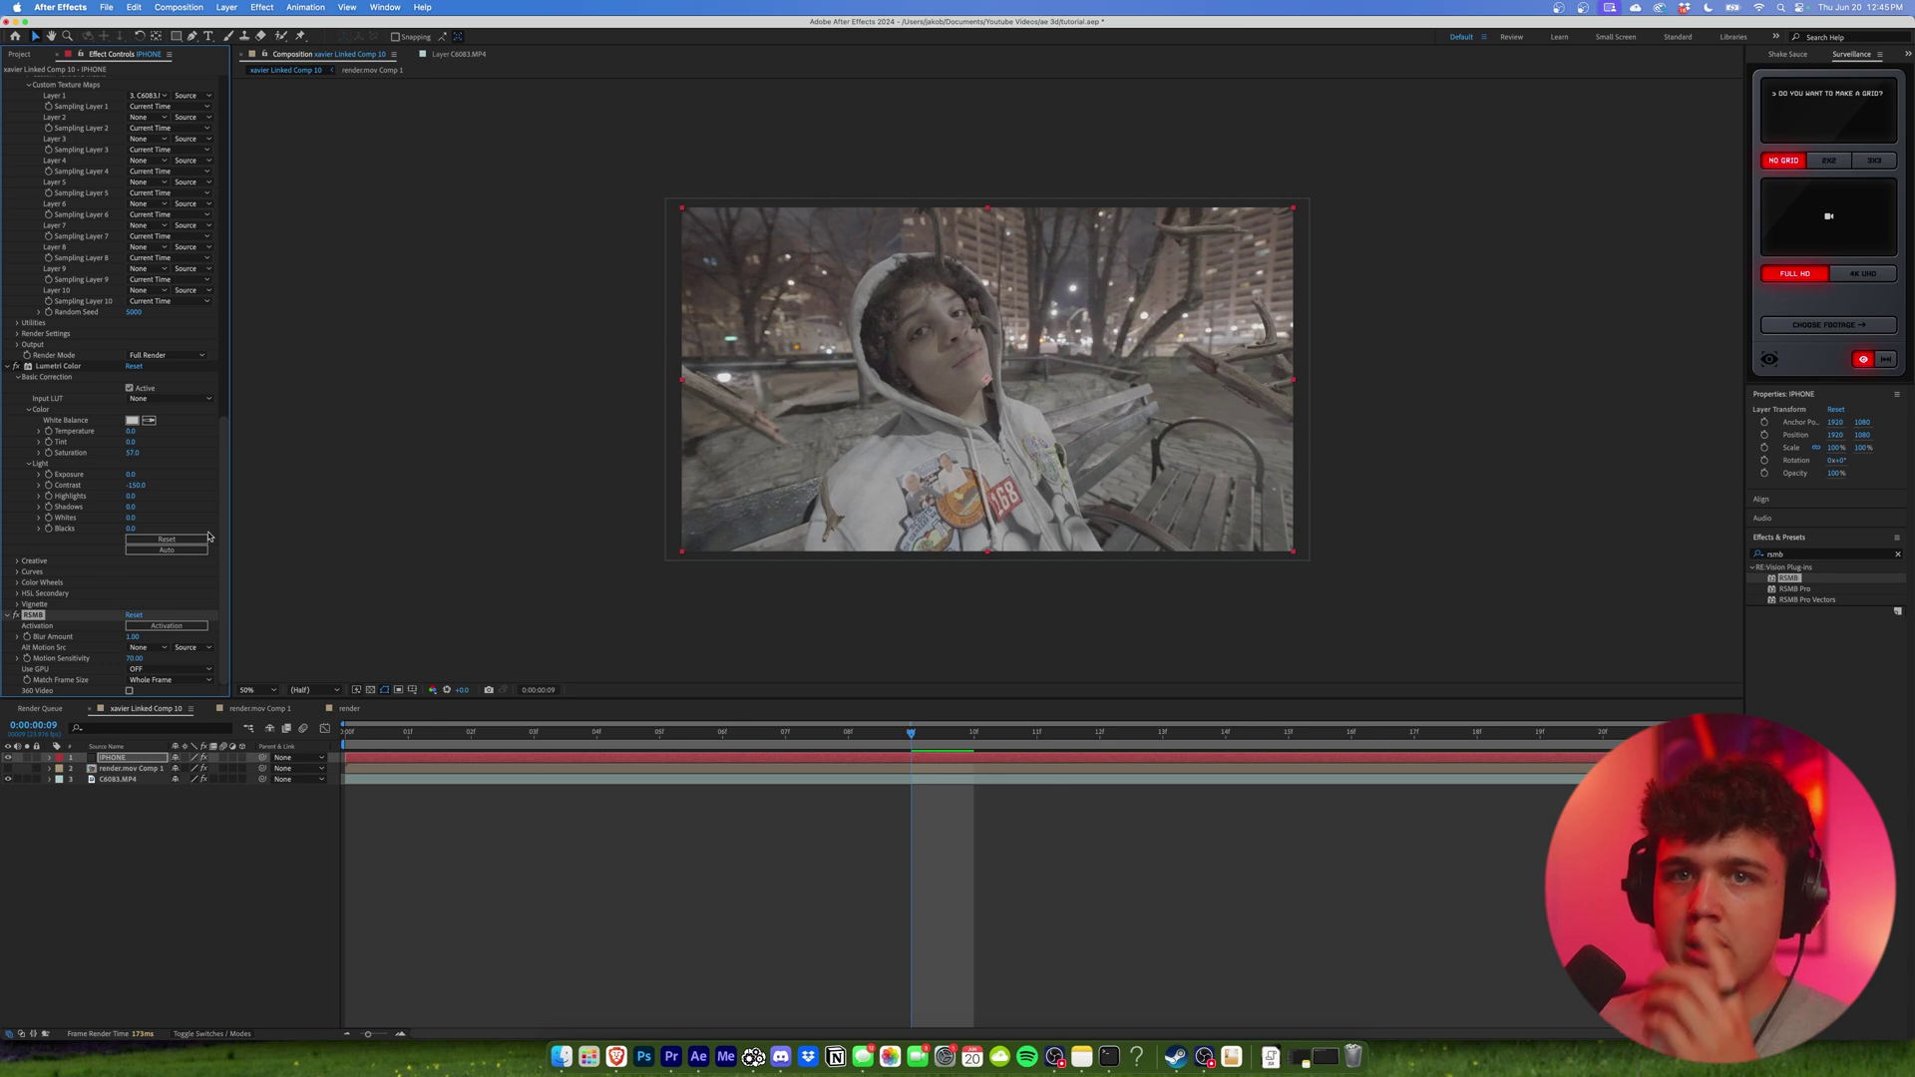
# Enable shadows in the Element effect's render settings and set the shadow mode to Ray-Traced.
pyautogui.scroll(5, 66, 434)
pyautogui.click(18, 319)
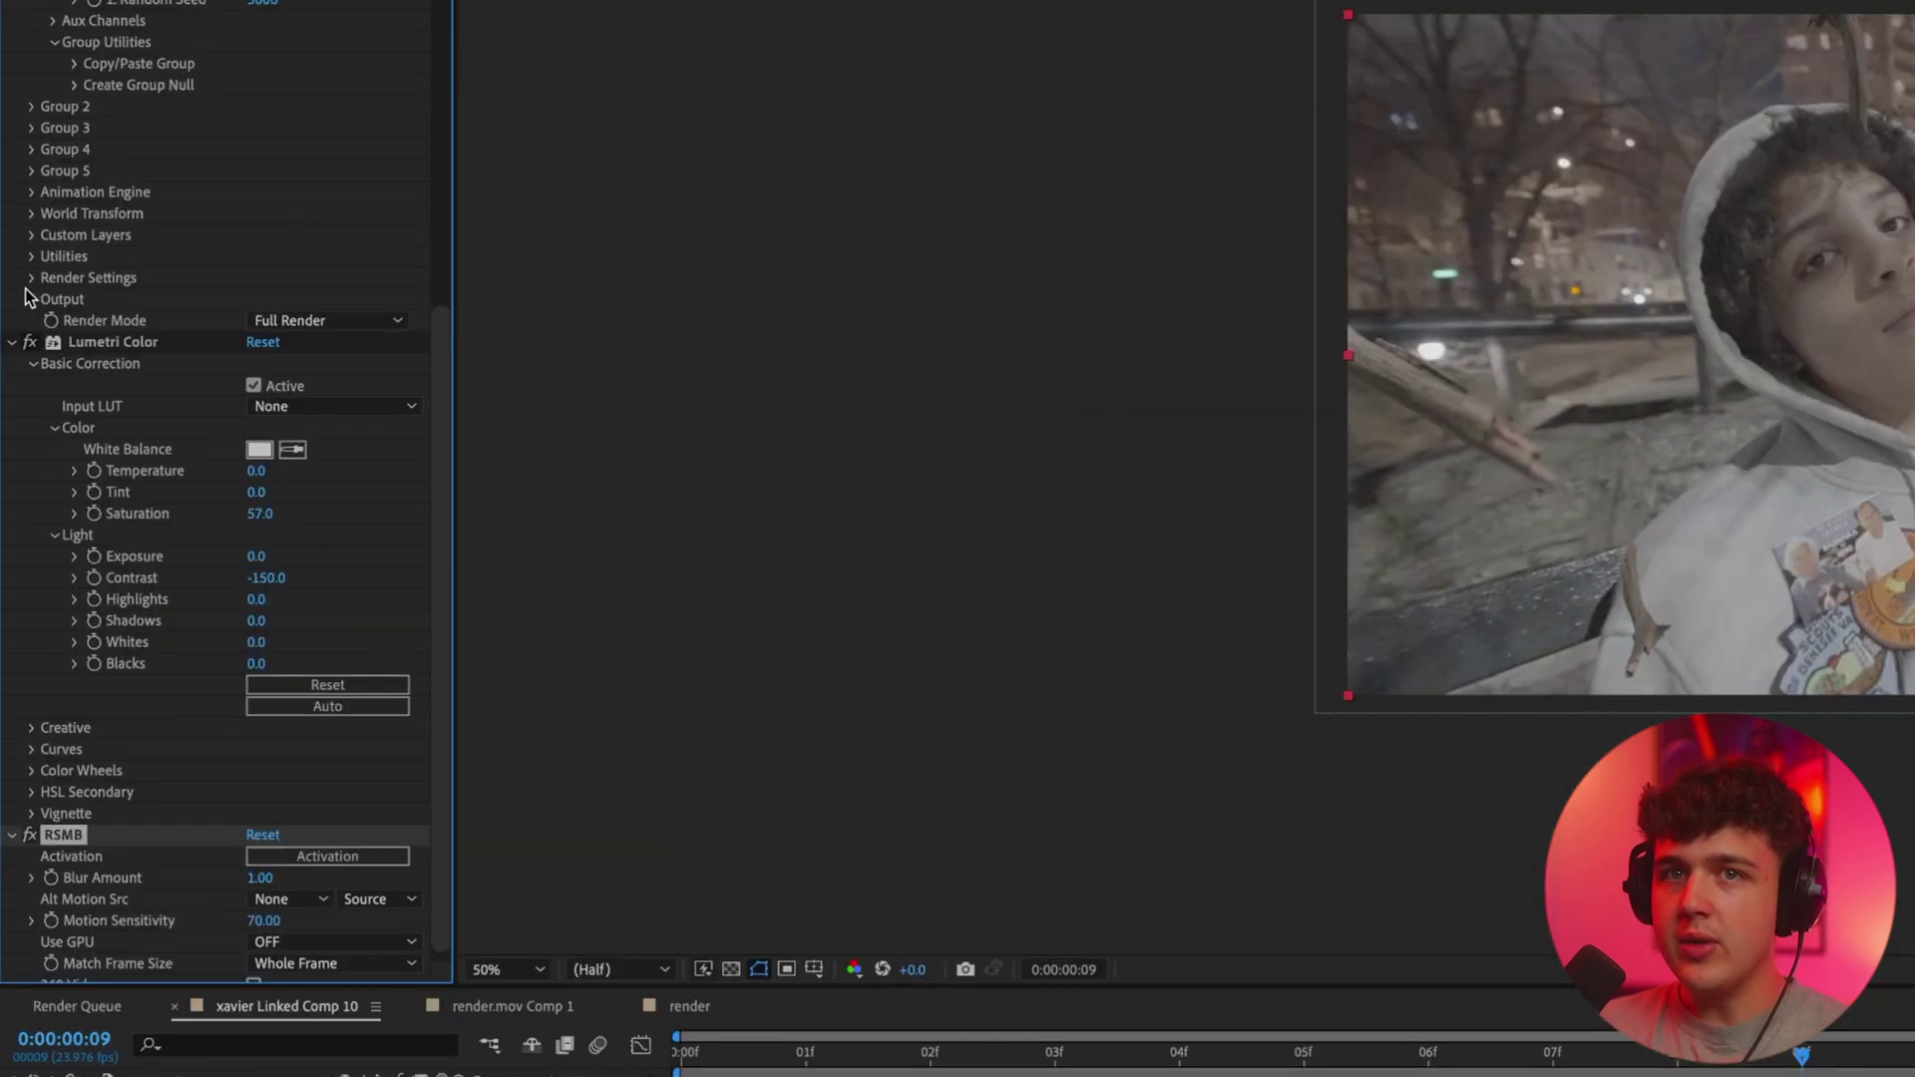
pyautogui.click(30, 279)
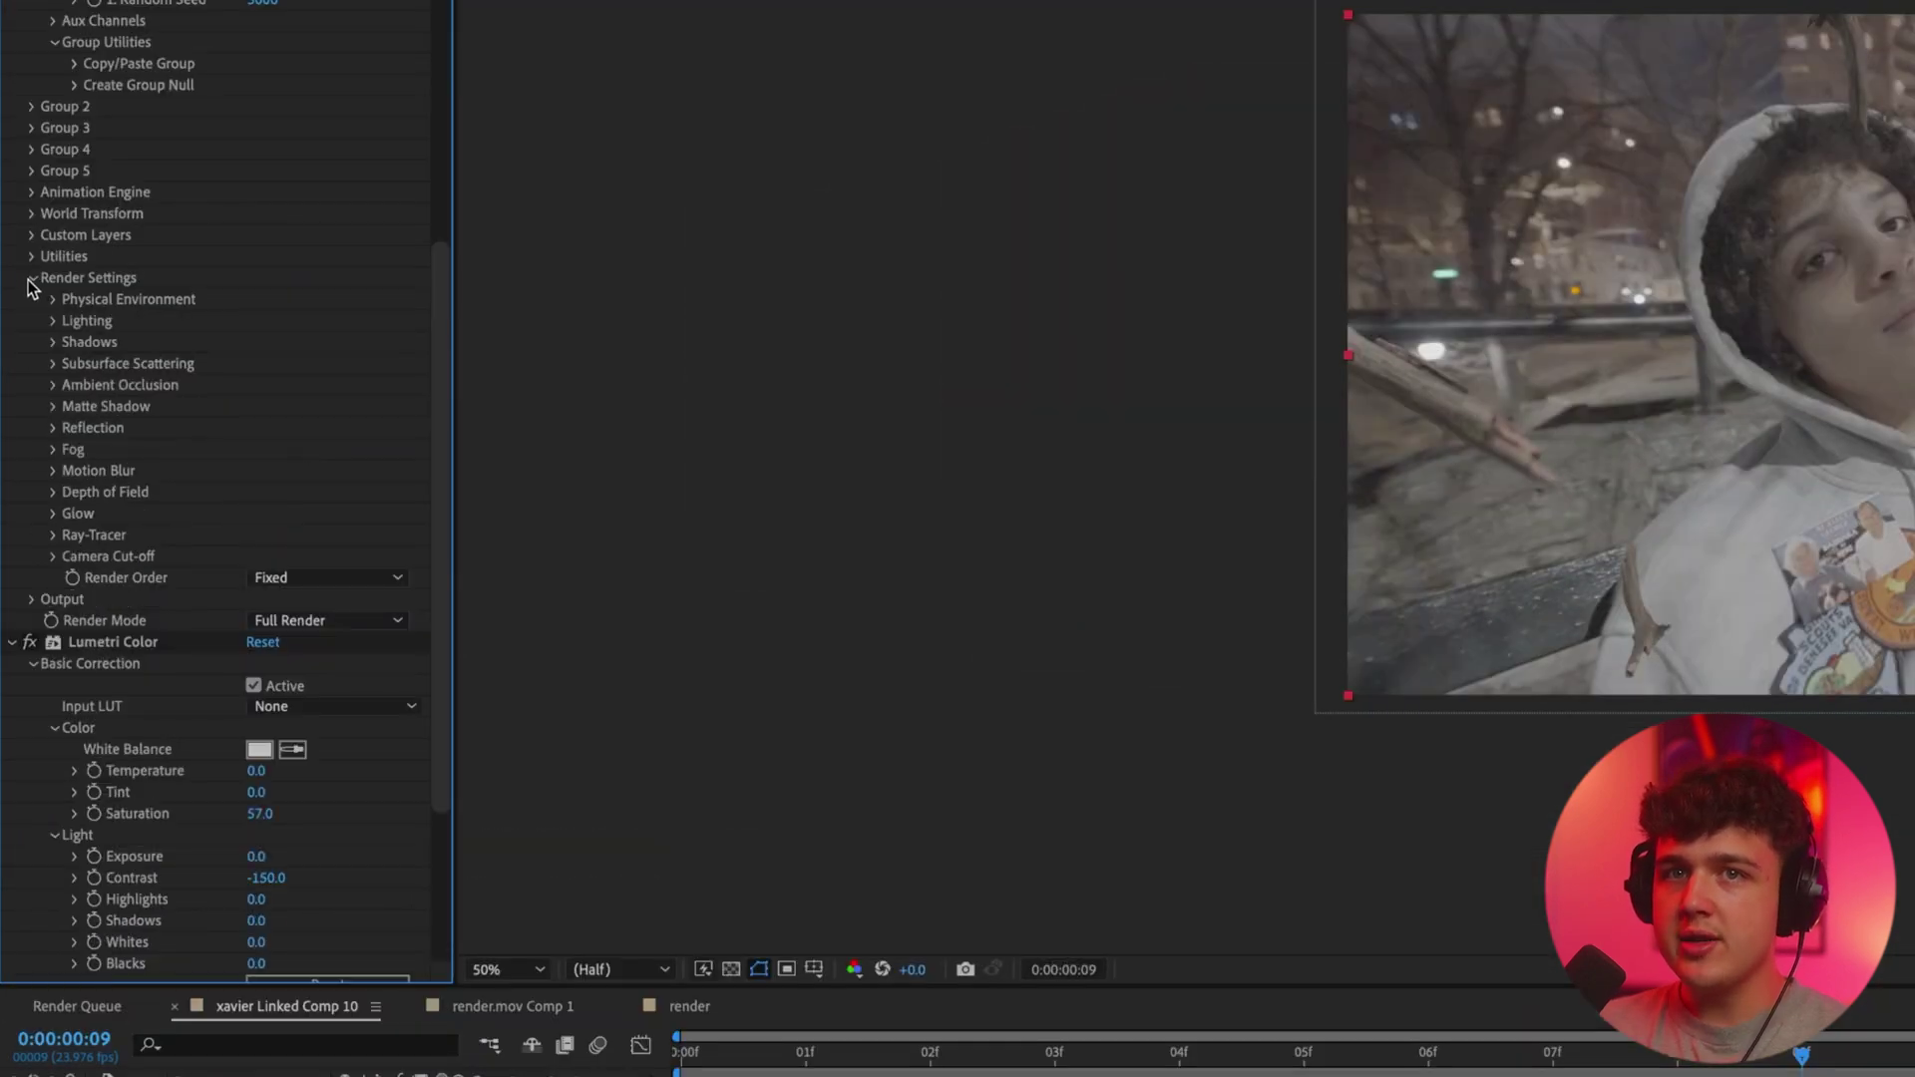
pyautogui.click(53, 342)
pyautogui.click(254, 365)
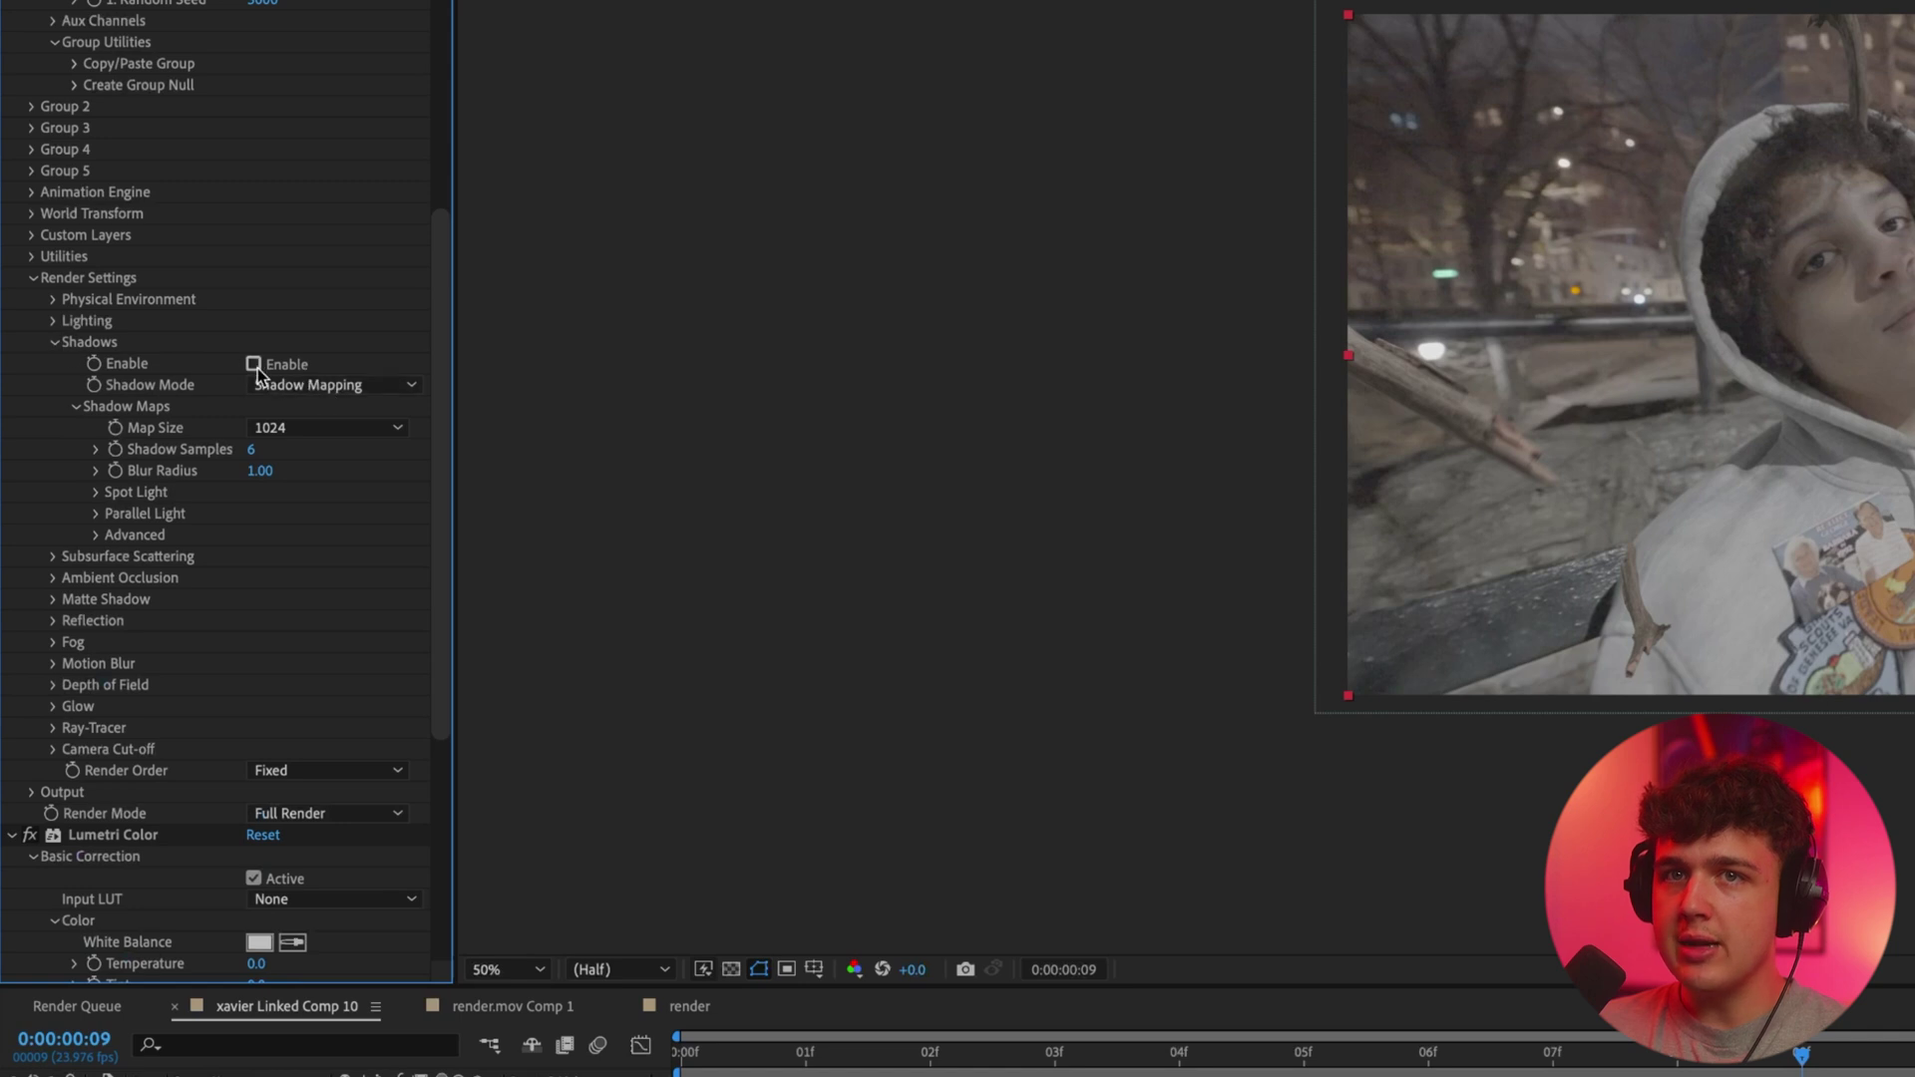
pyautogui.click(333, 385)
pyautogui.click(176, 355)
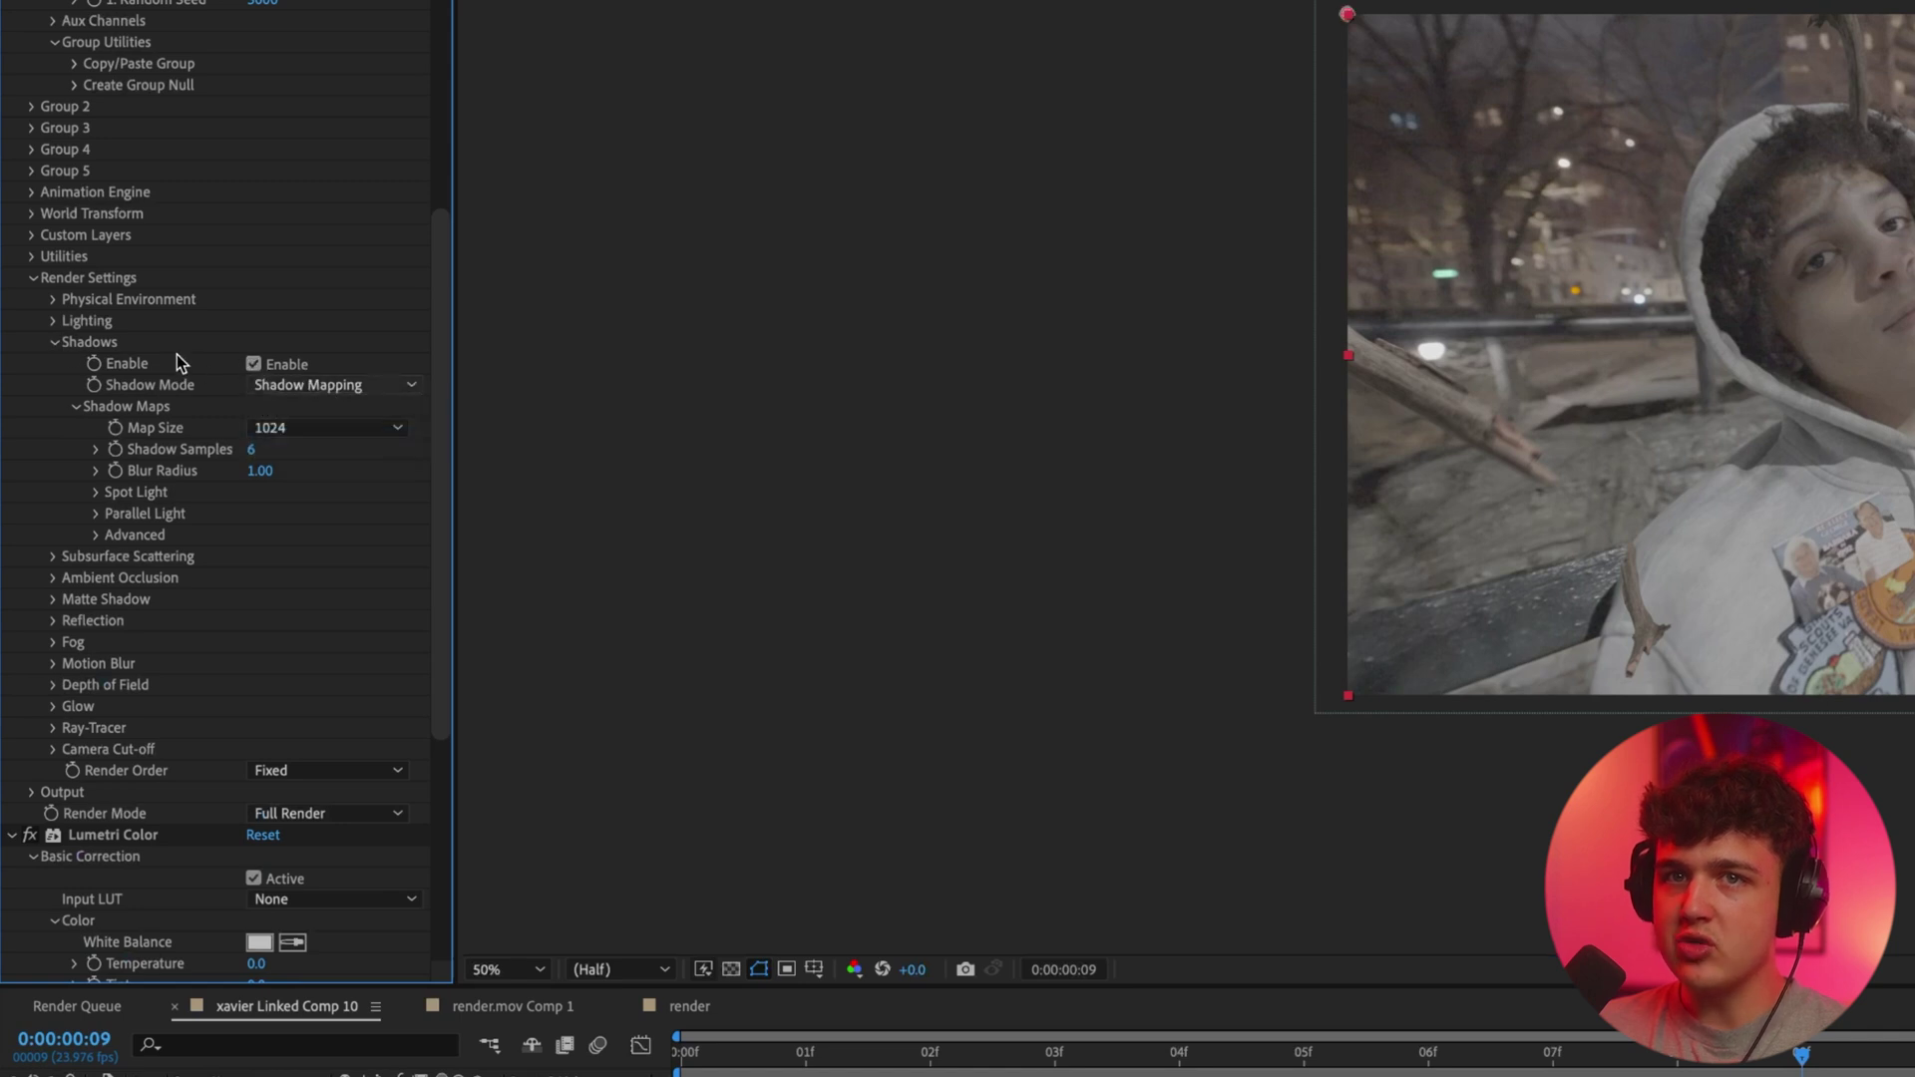
pyautogui.click(54, 345)
# Enable ambient occlusion in Element's render settings and set the AO mode to Ray-Traced.
pyautogui.click(52, 385)
pyautogui.click(253, 407)
pyautogui.click(289, 428)
pyautogui.click(300, 482)
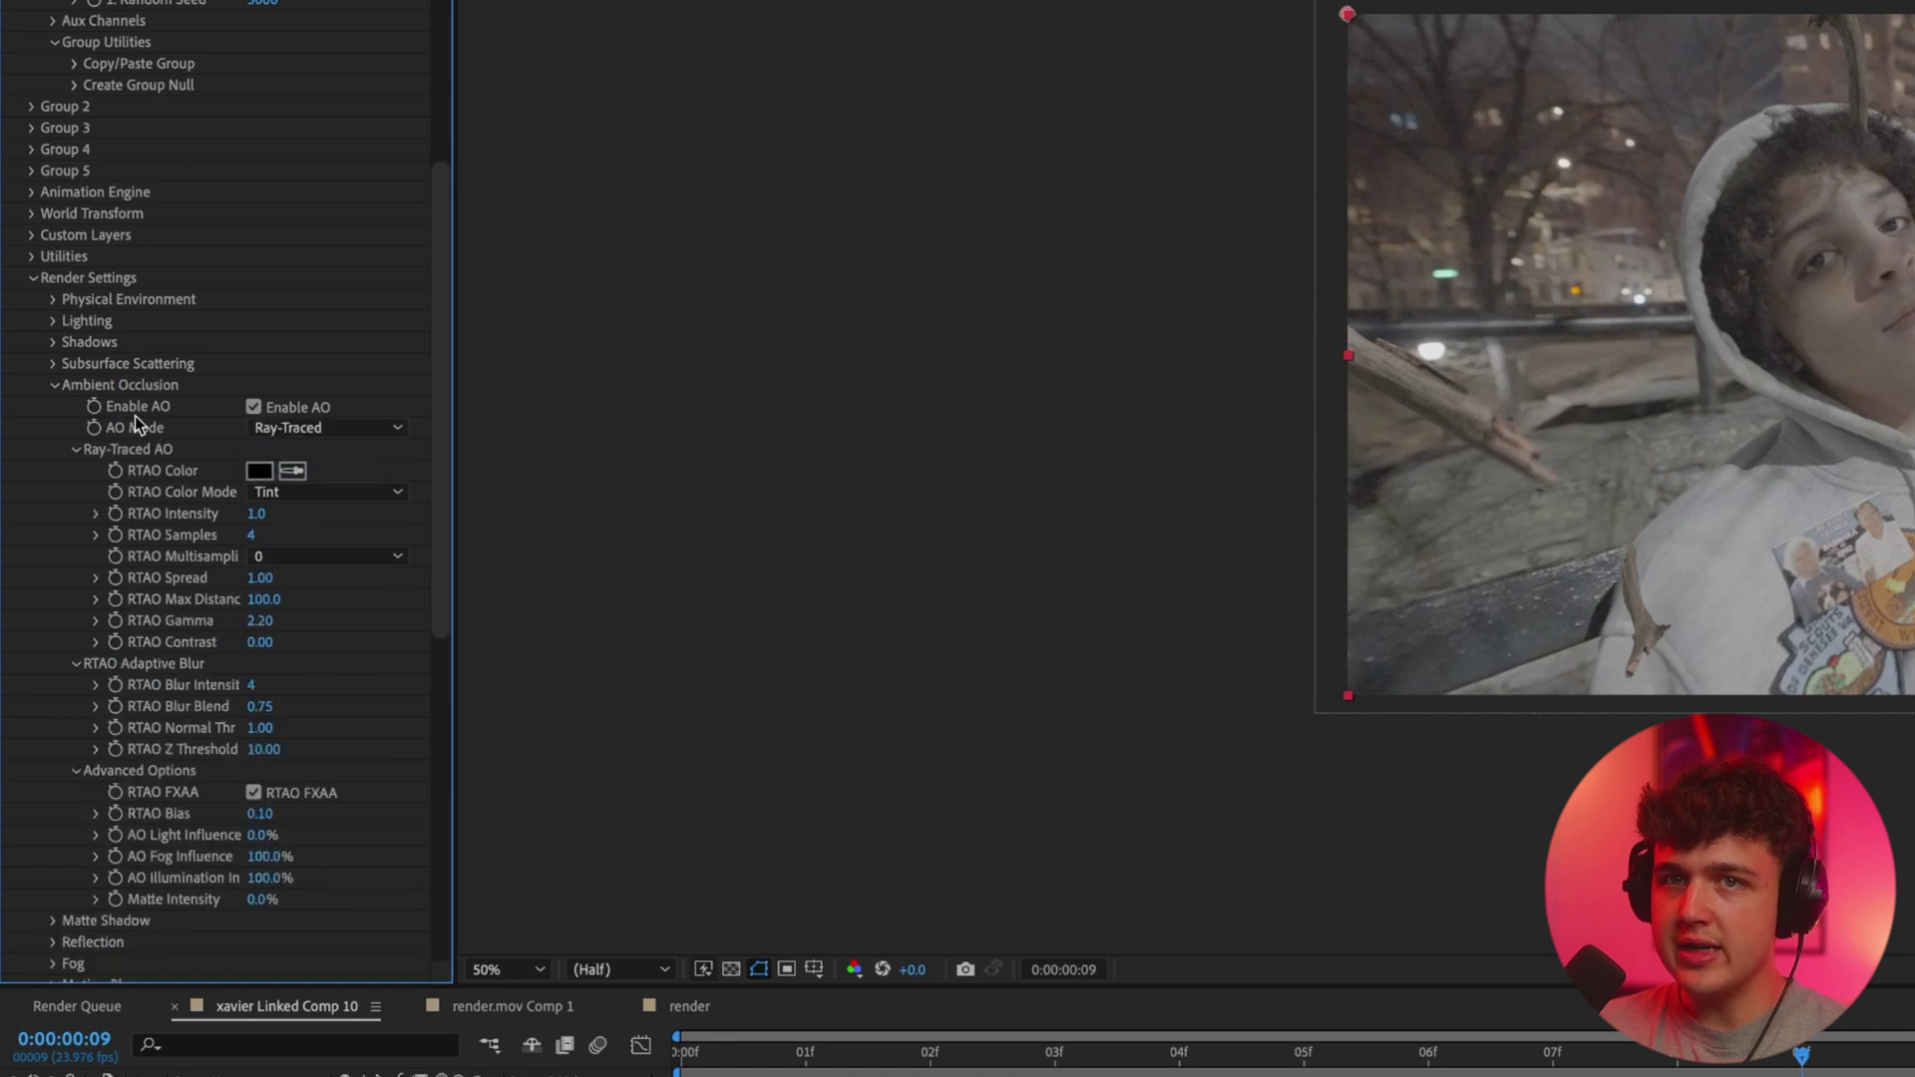
pyautogui.click(53, 385)
# Set Element's motion blur to On and its render order to Depth Sorted, and expand the Ray-Tracer settings.
pyautogui.click(53, 470)
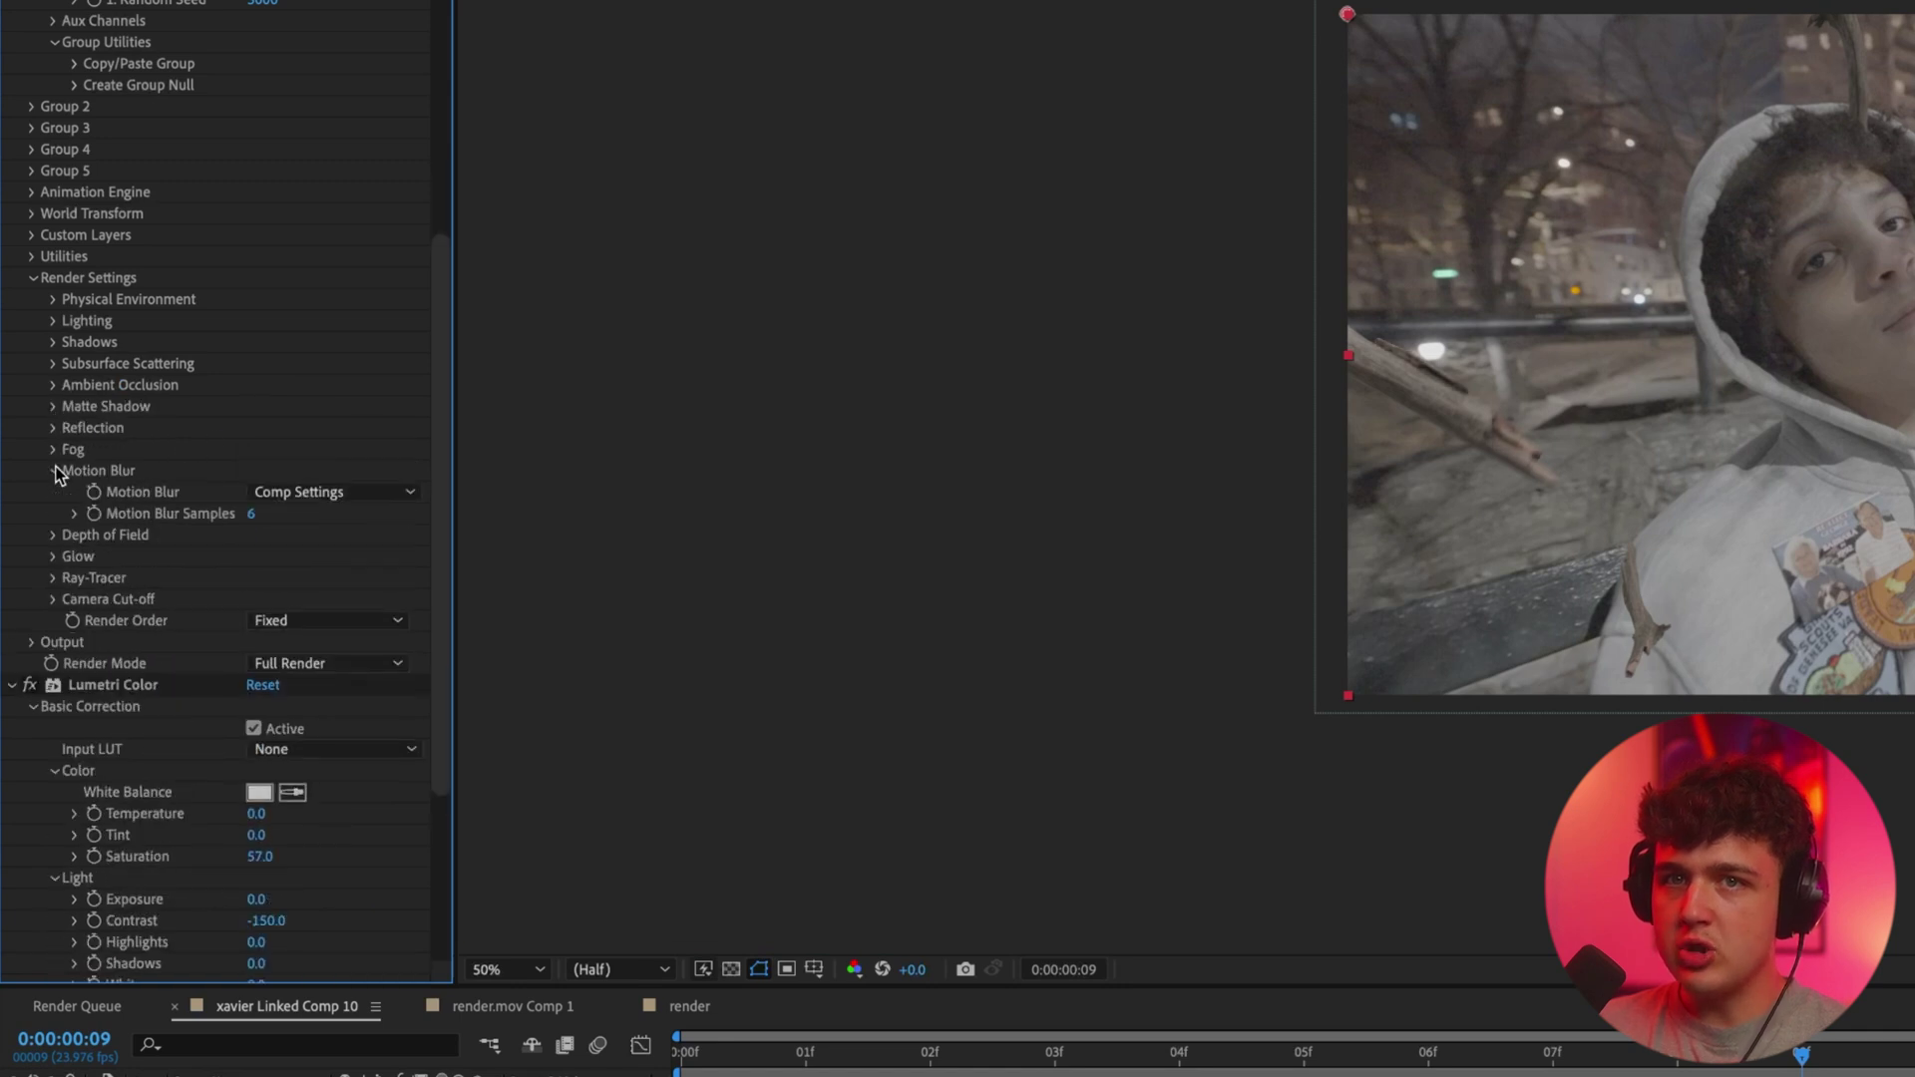
pyautogui.click(309, 492)
pyautogui.click(303, 537)
pyautogui.click(309, 641)
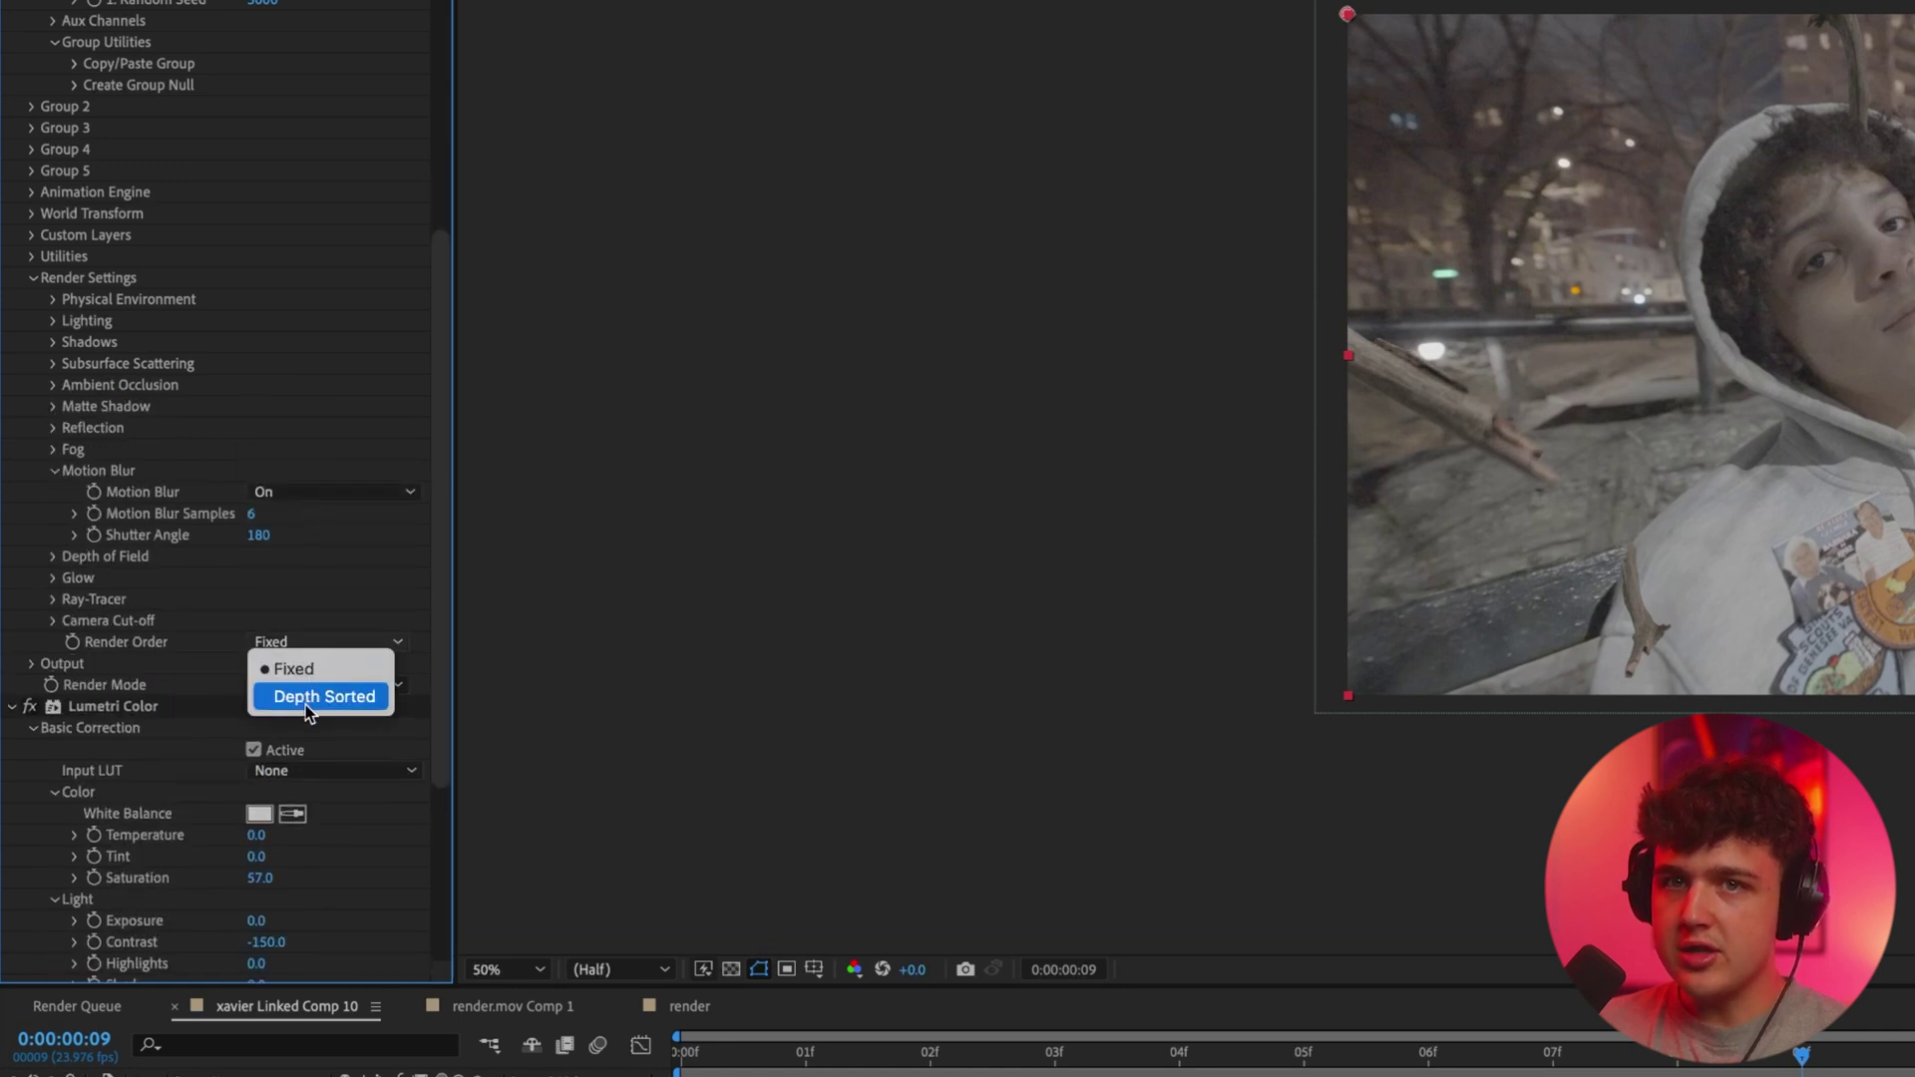
pyautogui.click(311, 698)
pyautogui.click(53, 598)
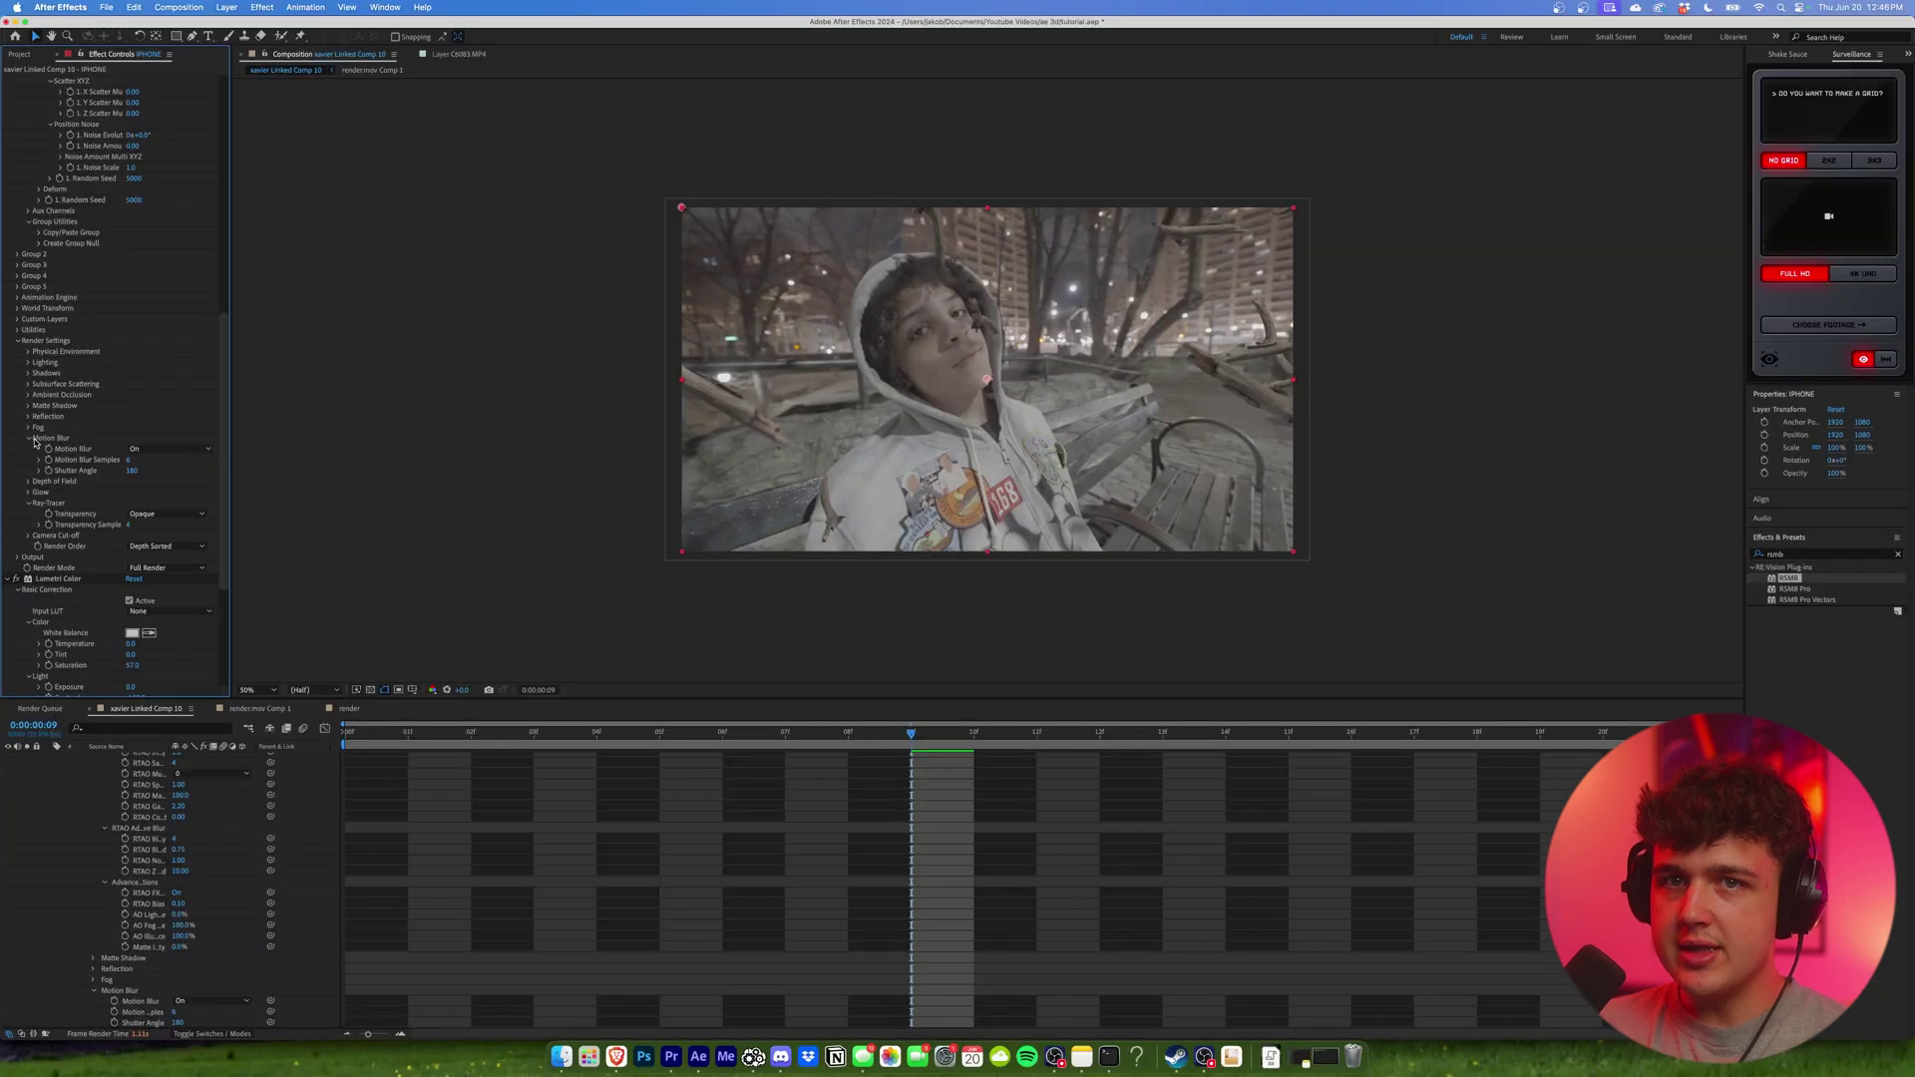
pyautogui.click(53, 471)
# Check the branches at frames 13 and 18, examine the enlarged graded shot in Premiere Pro, and return to After Effects.
pyautogui.click(1163, 747)
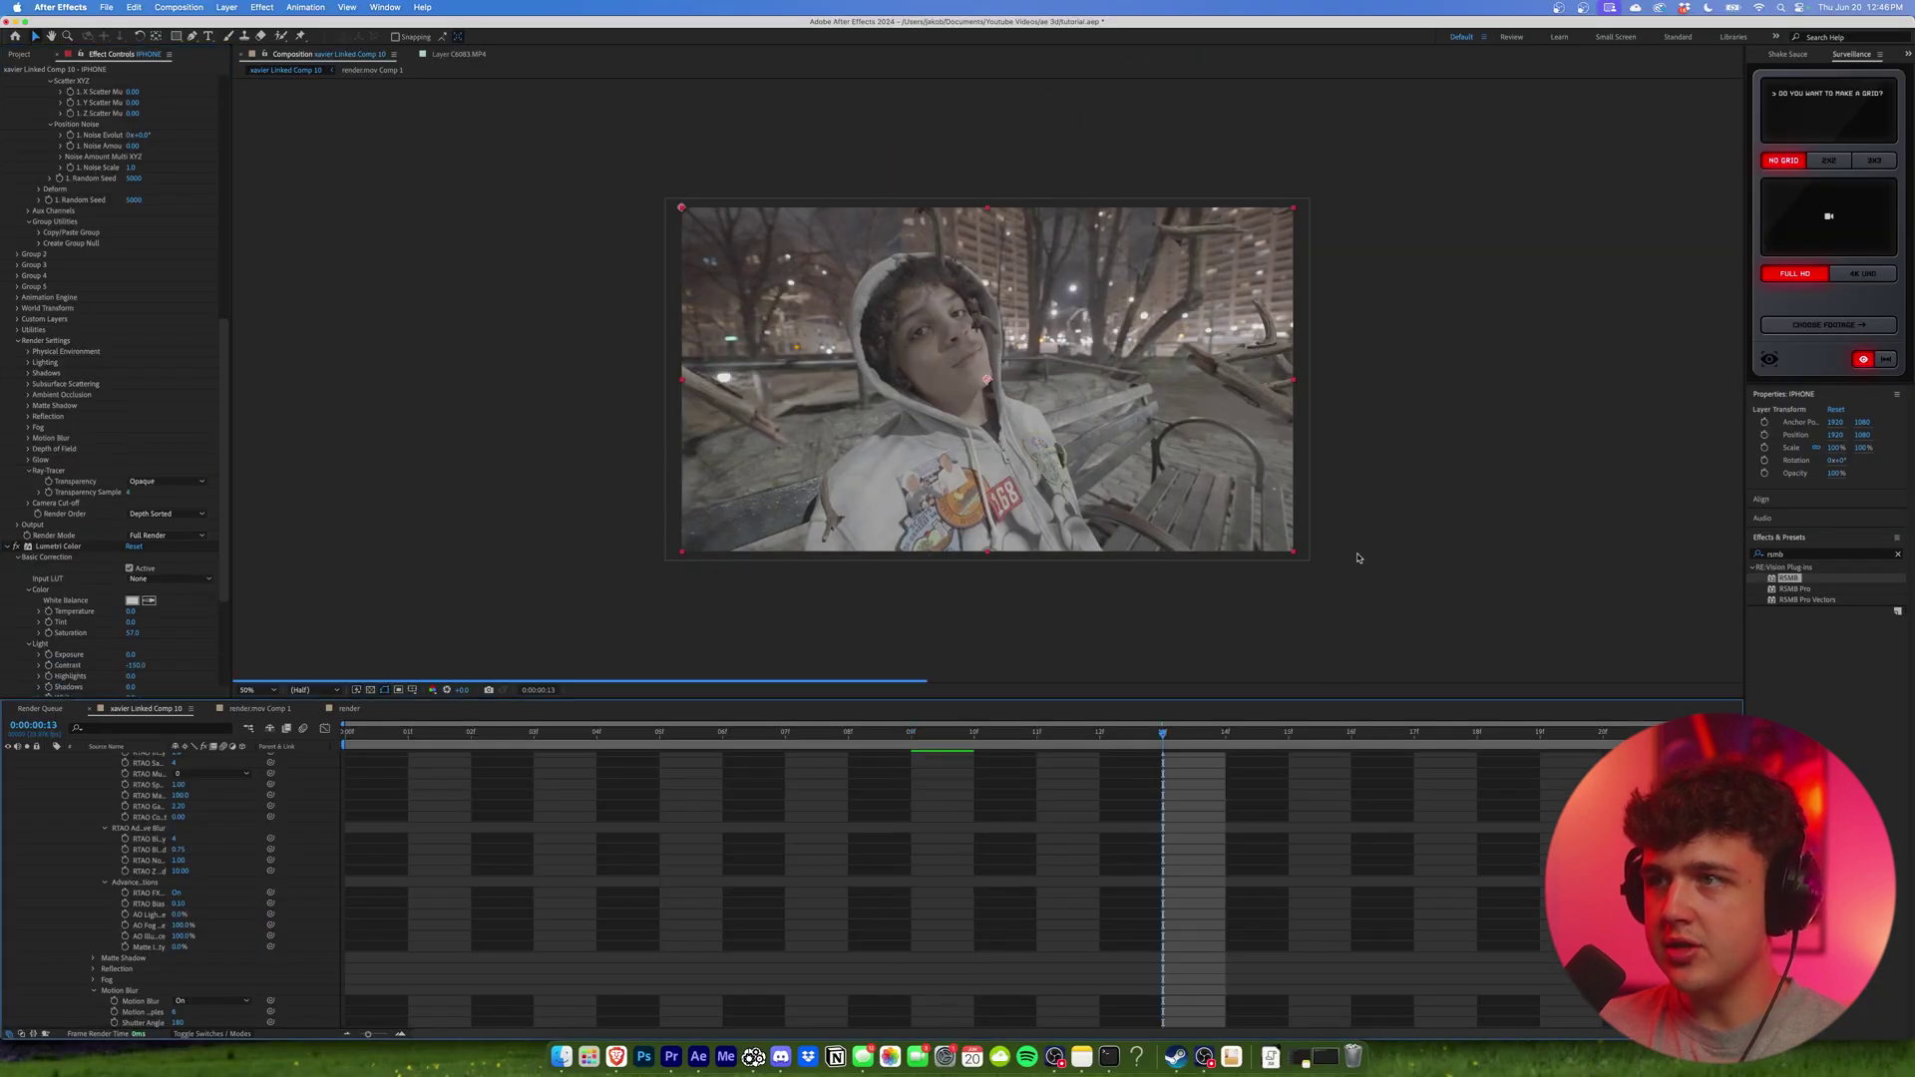
pyautogui.moveTo(1431, 734); pyautogui.dragTo(1452, 734)
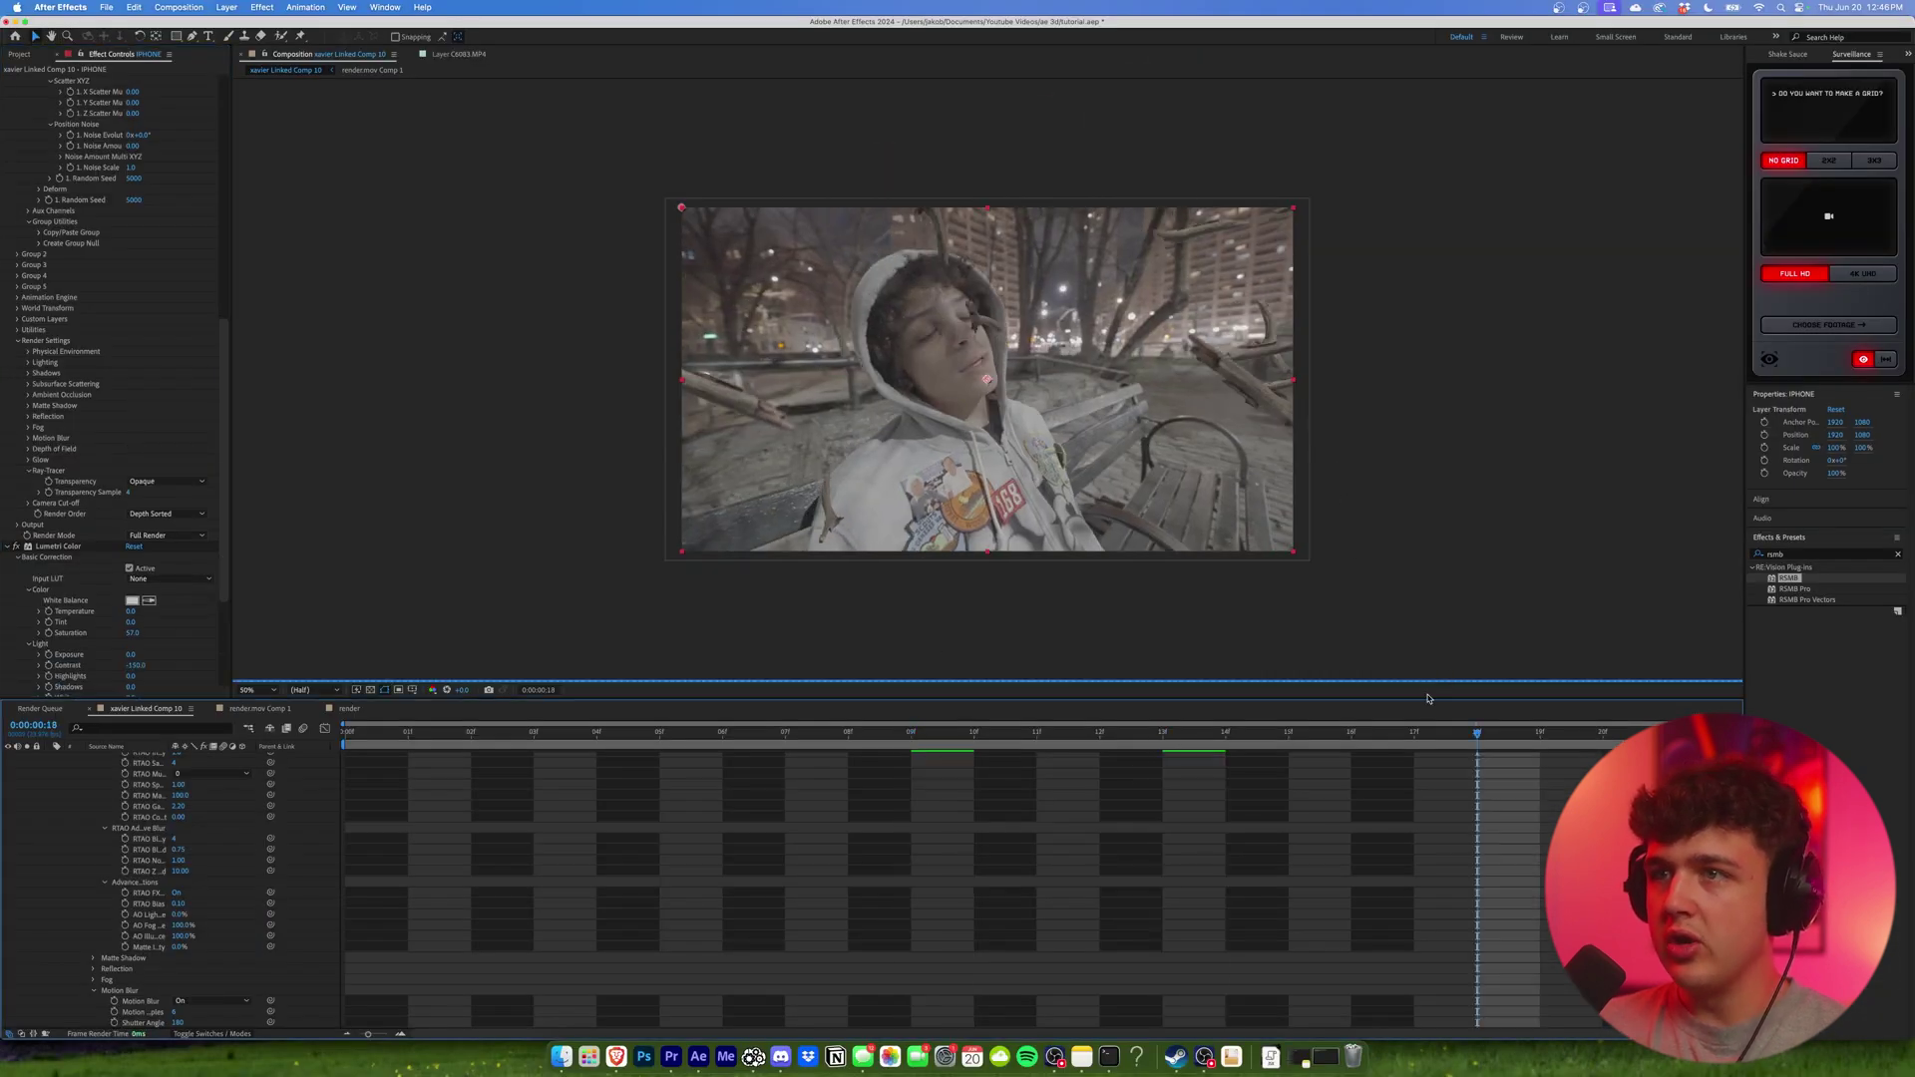
pyautogui.click(670, 1057)
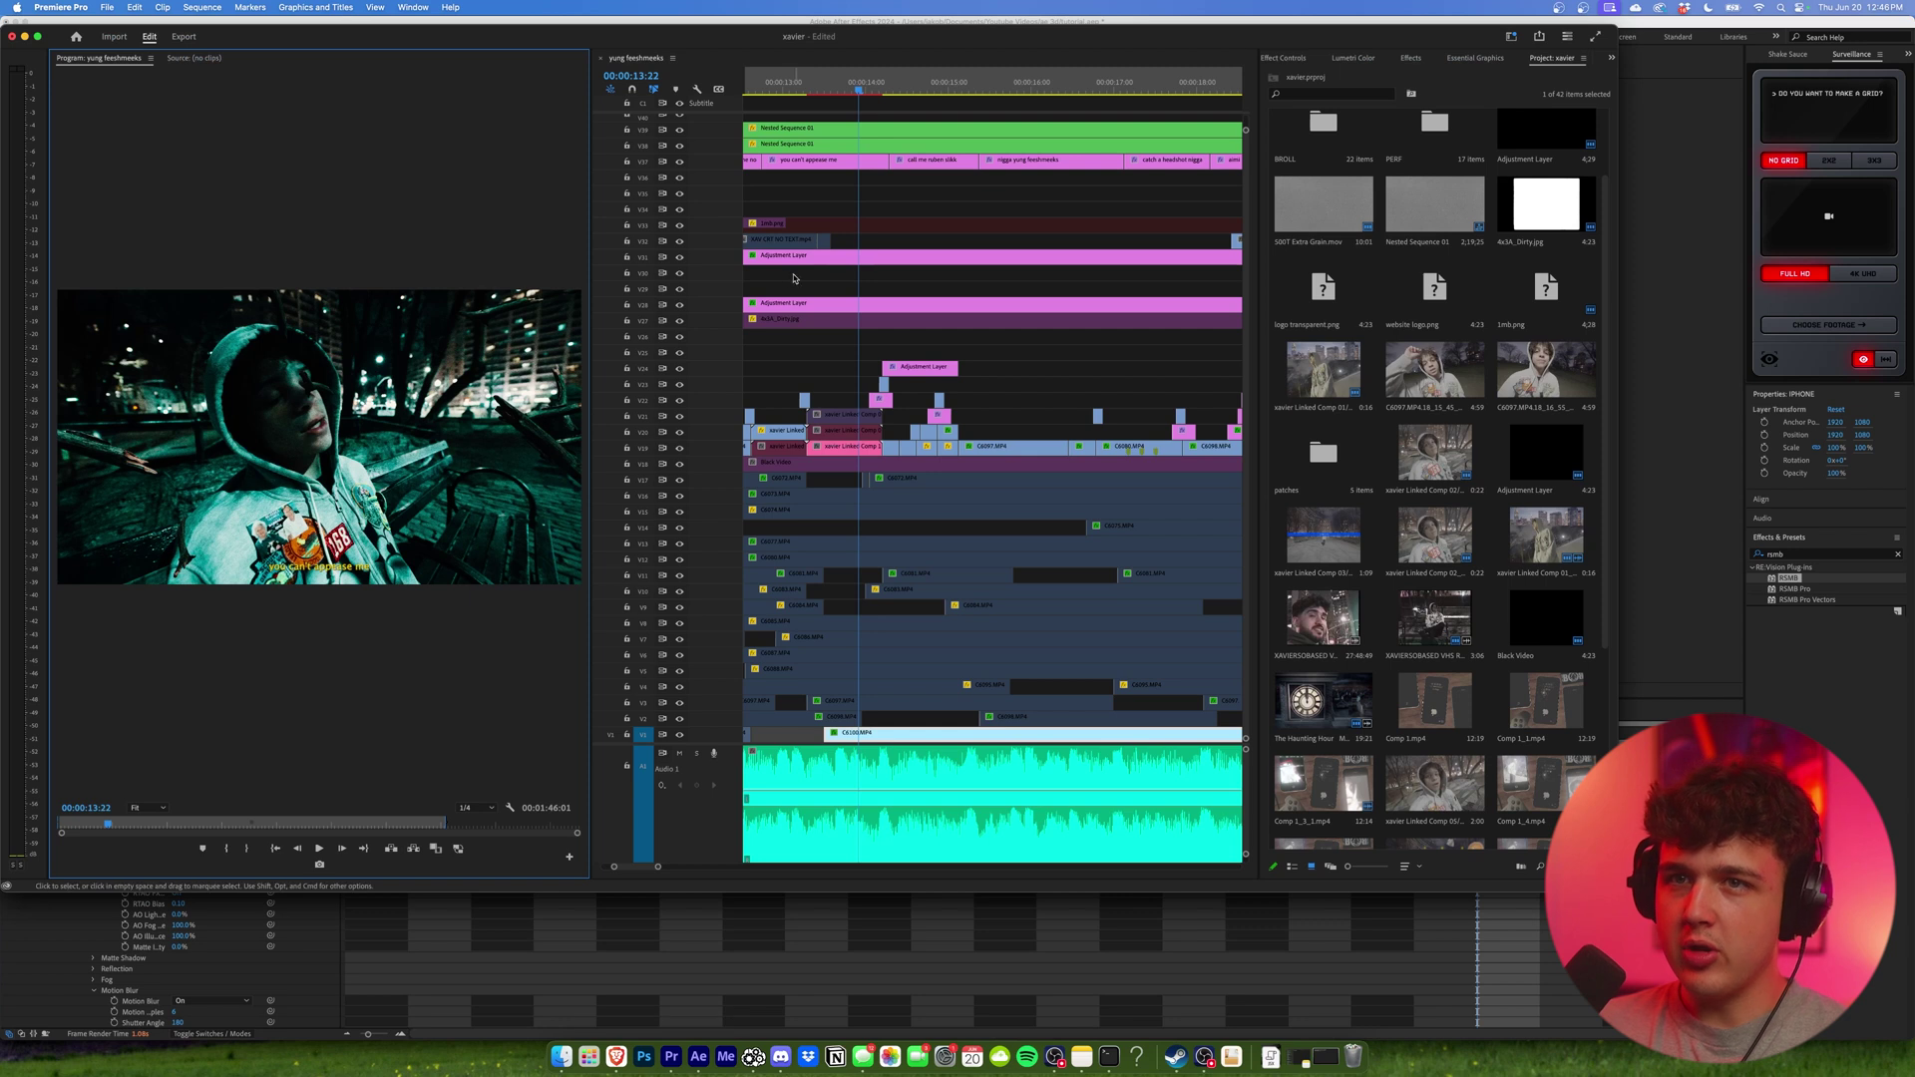
pyautogui.press('`')
pyautogui.press('`')
pyautogui.click(822, 89)
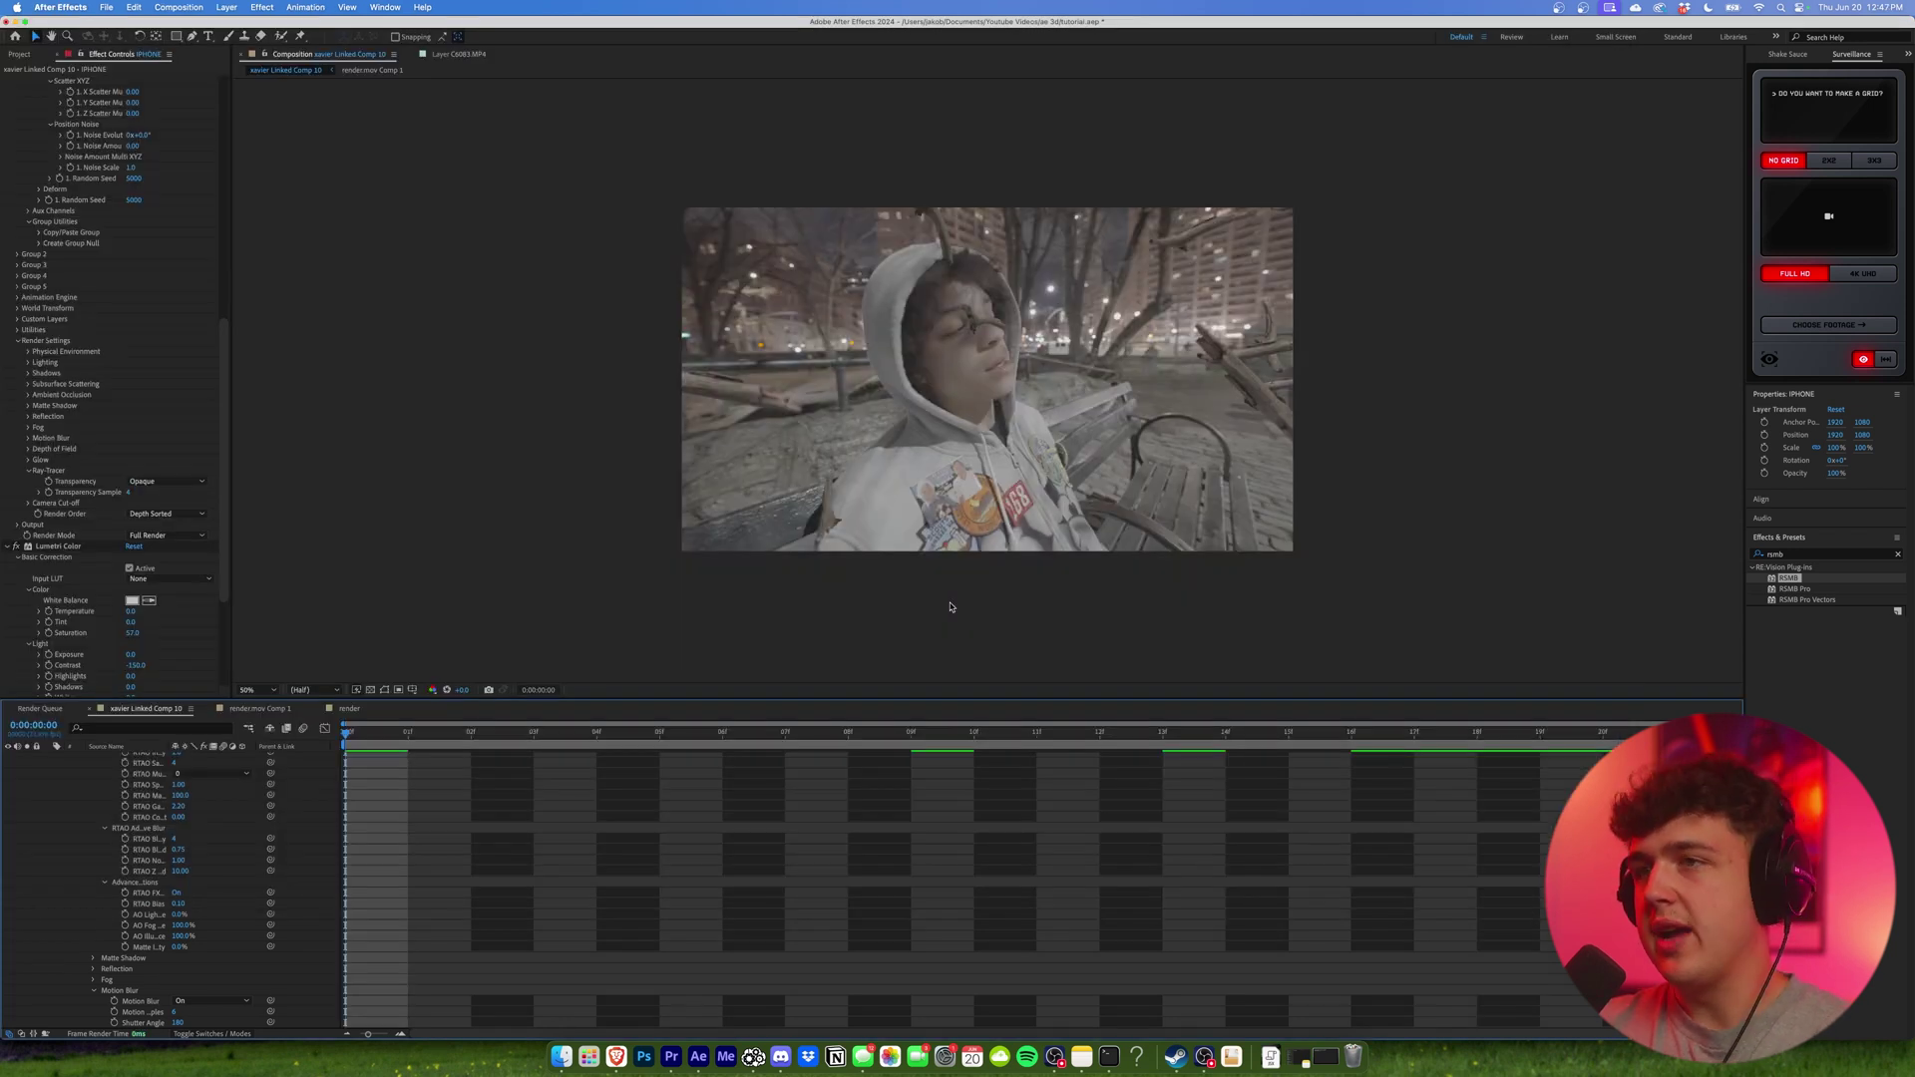
# Preview the composition from the start, inspect the branches up close at frame 2, and review Element's Group 1 settings.
pyautogui.press('space')
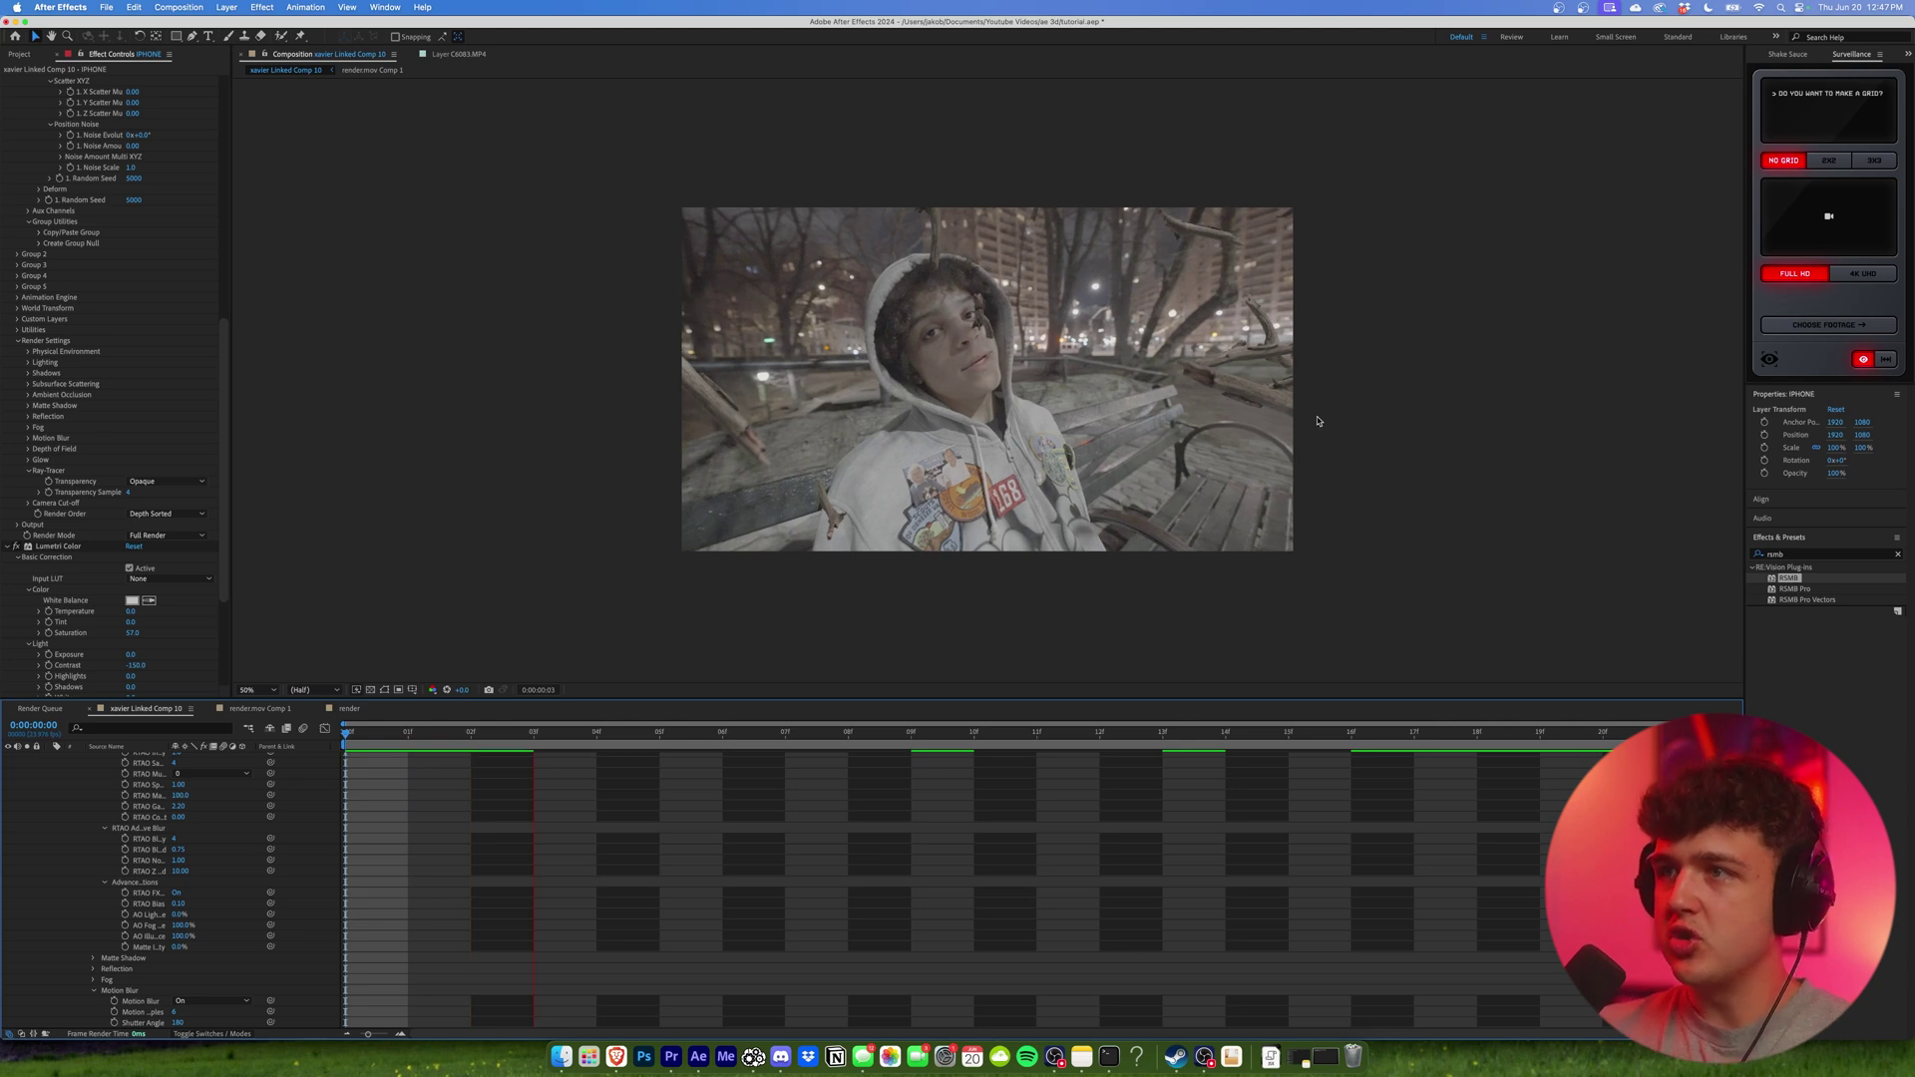
pyautogui.press('space')
pyautogui.scroll(3, 1371, 354)
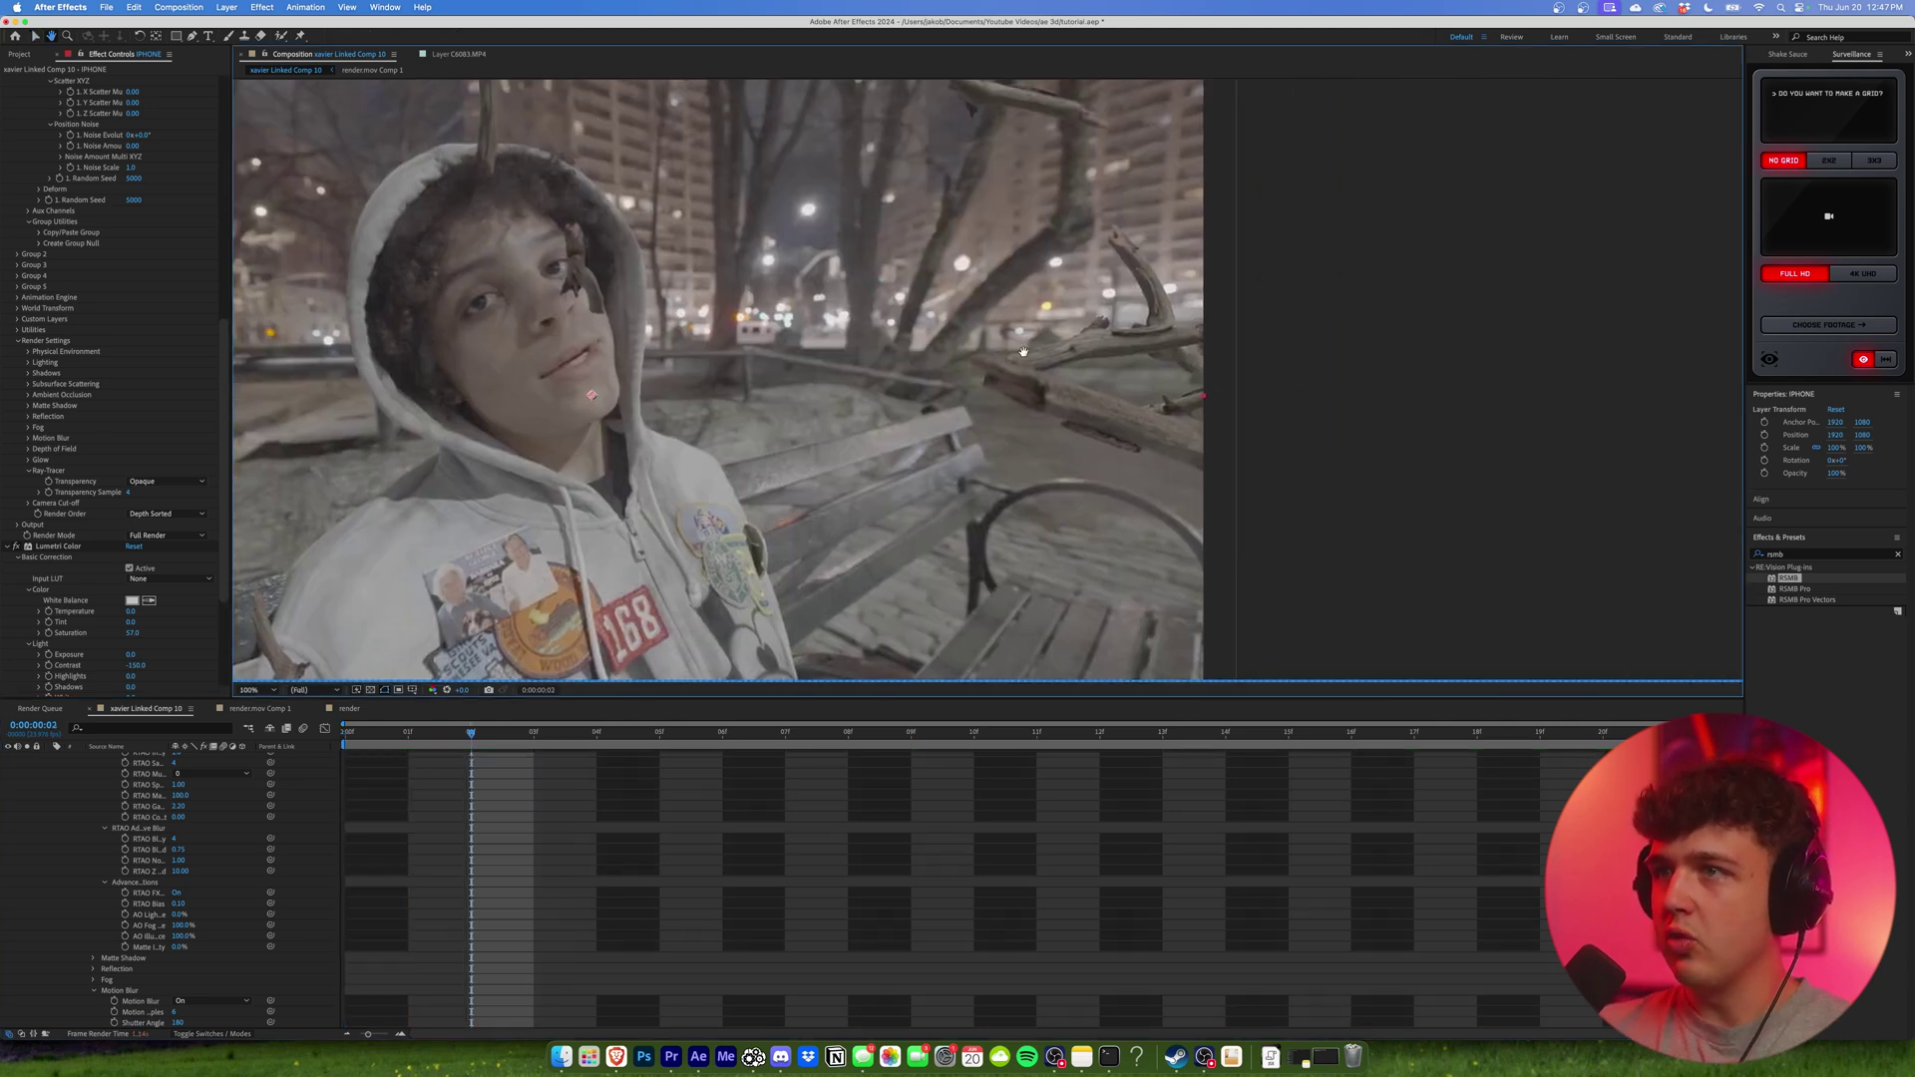
pyautogui.scroll(4, 1185, 324)
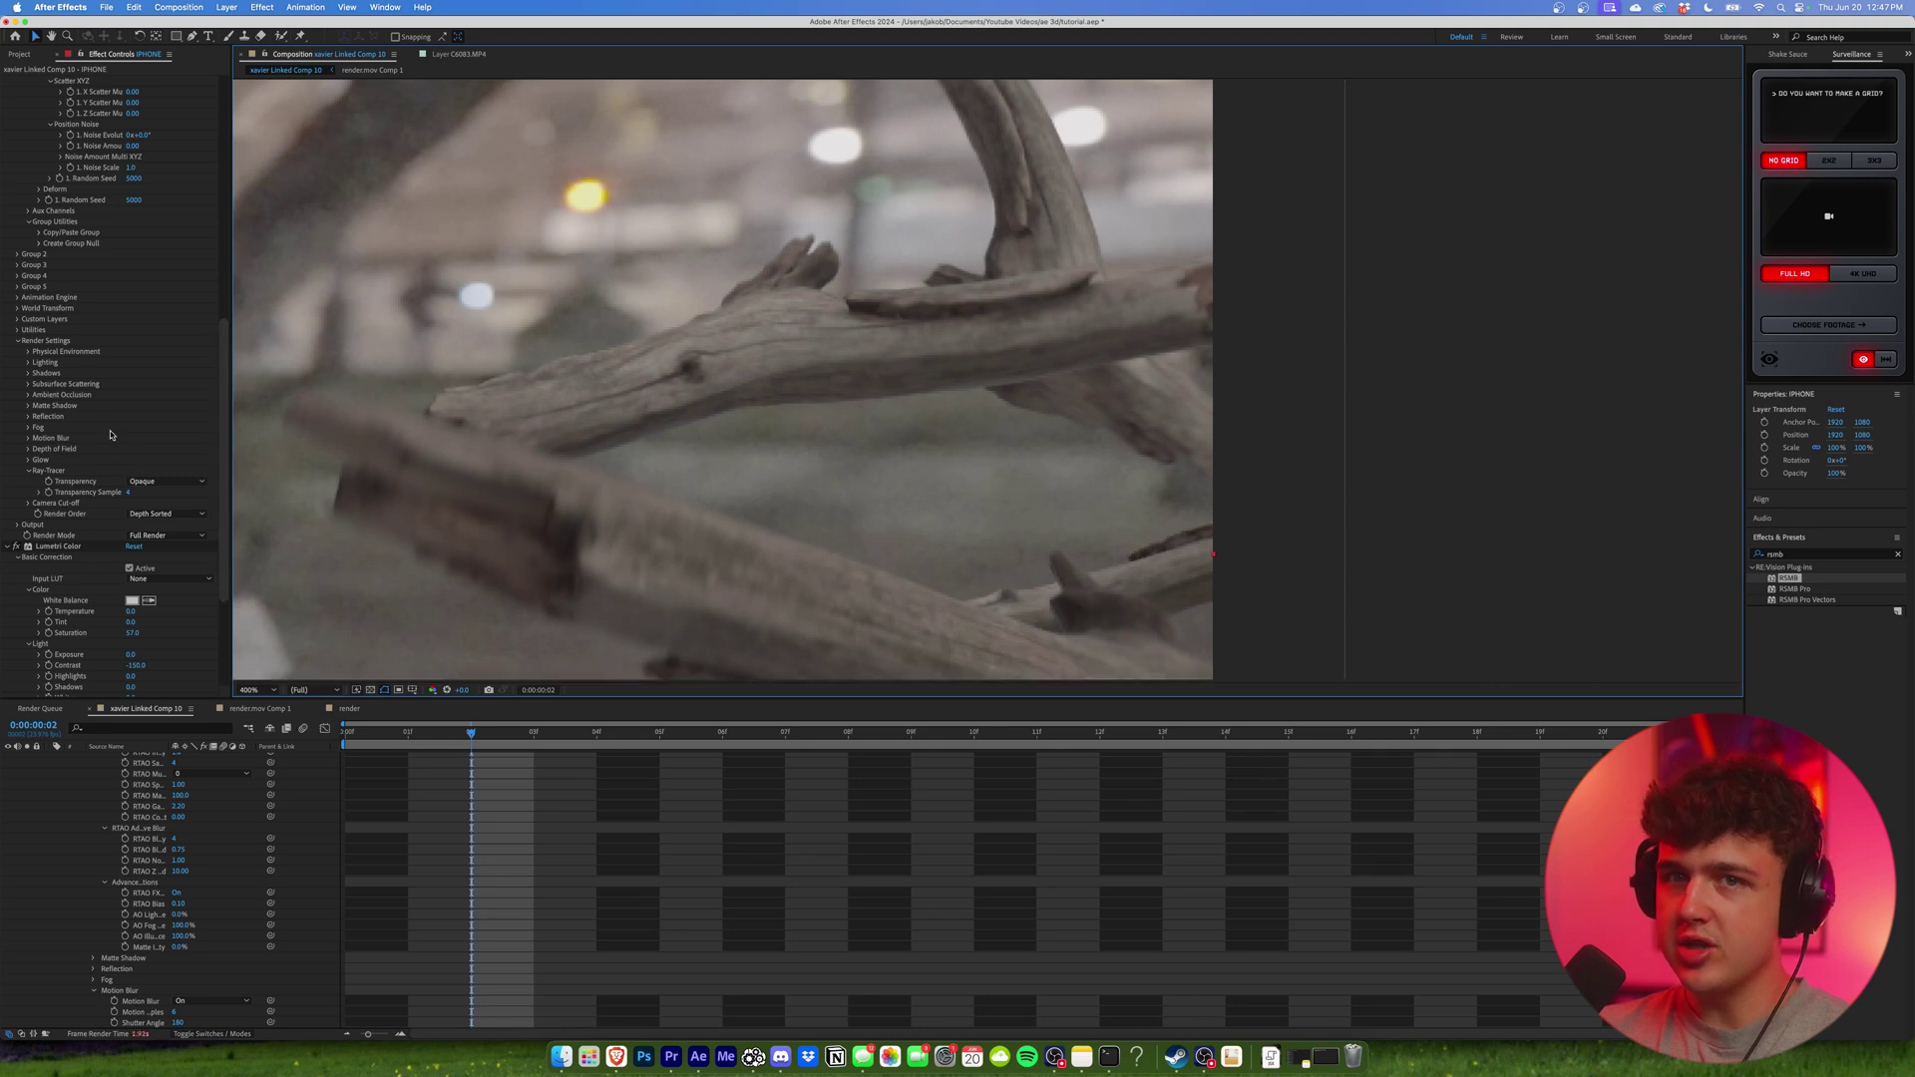
pyautogui.scroll(10, 27, 532)
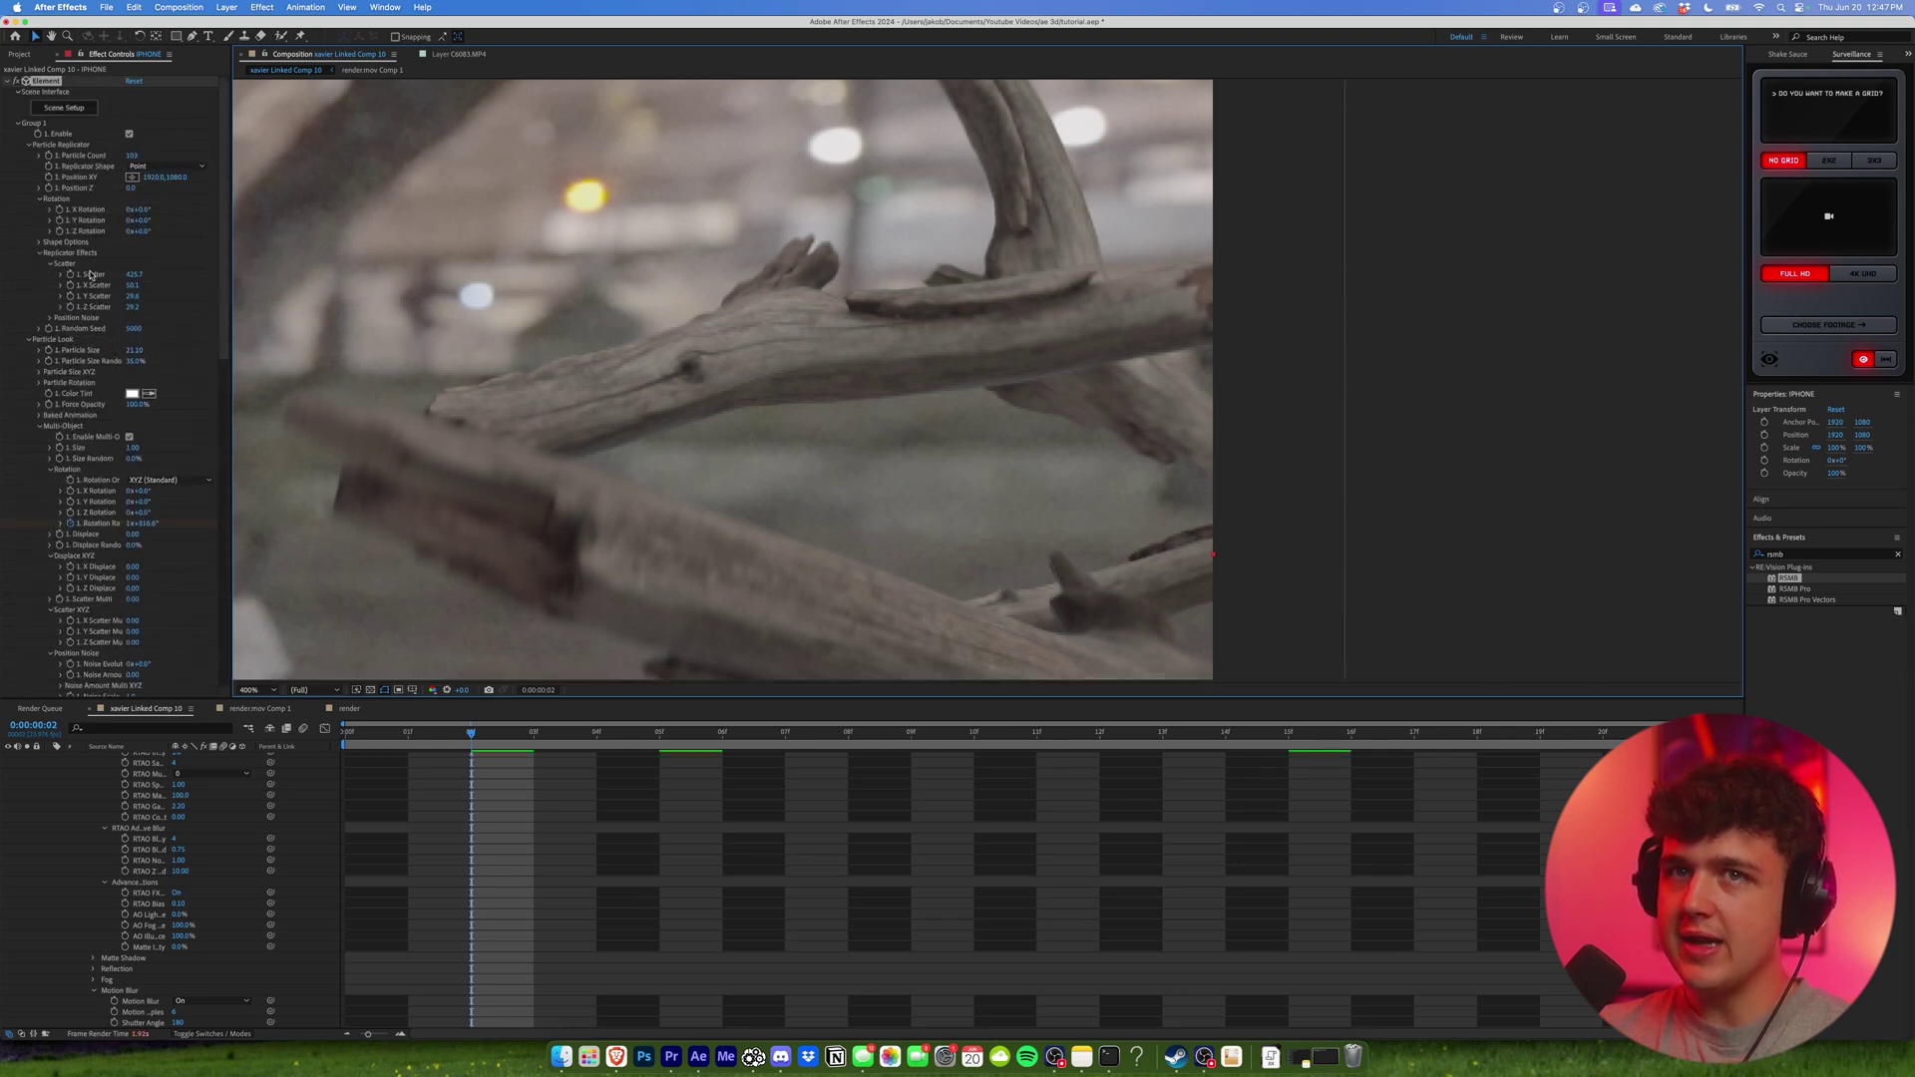